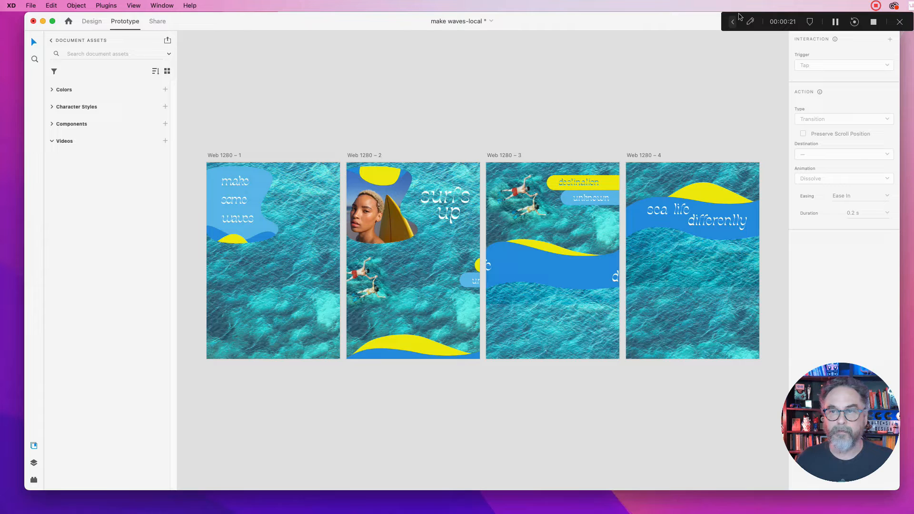
- Preview the make waves-local prototype on the desktop and look through its interactive screens
drag(740, 19, 864, 40)
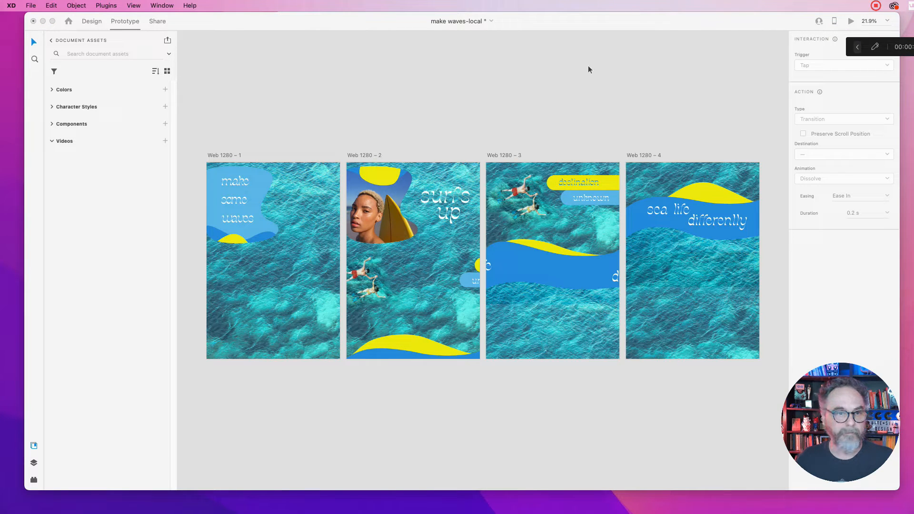
click(851, 23)
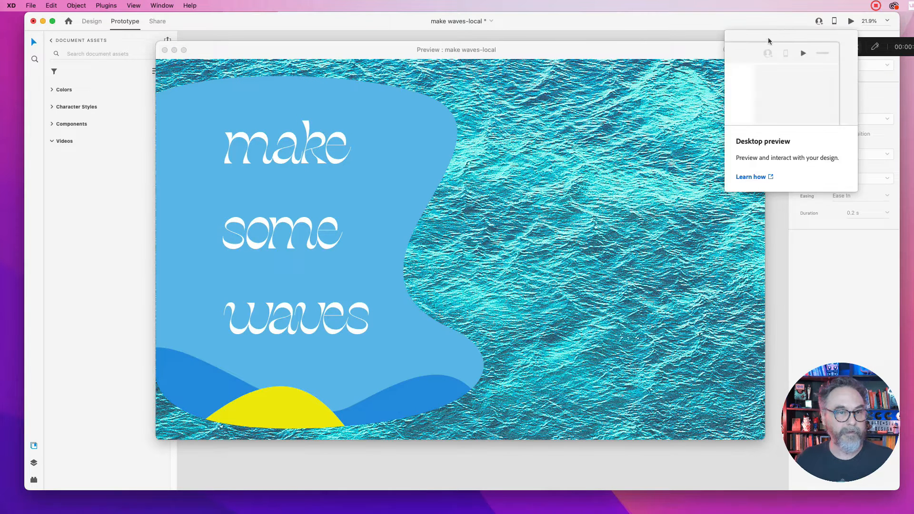
click(560, 50)
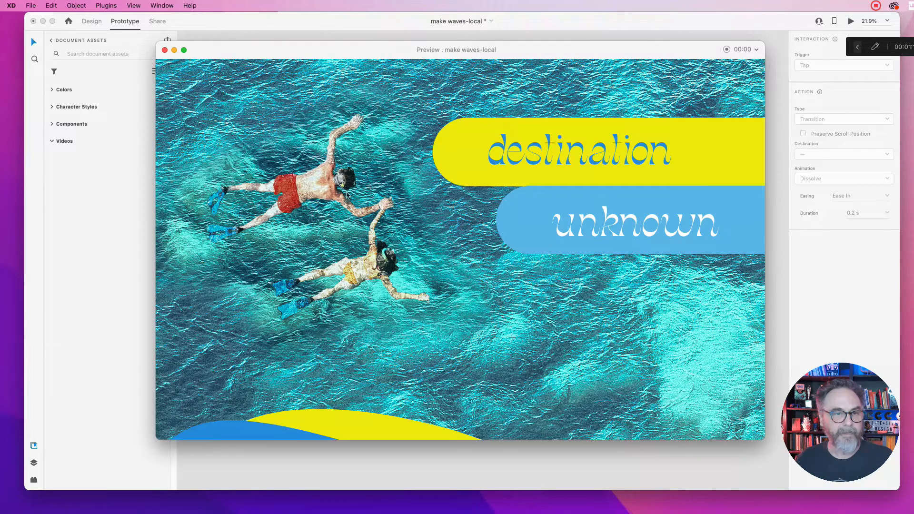
click(347, 195)
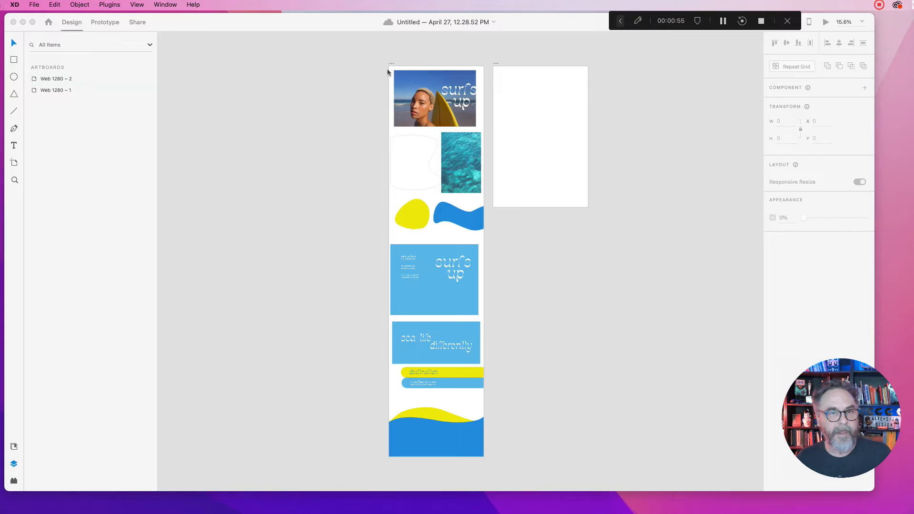
- Rename the tall artboard holding the photos, shapes and text elements as "Design System"
double_click(57, 79)
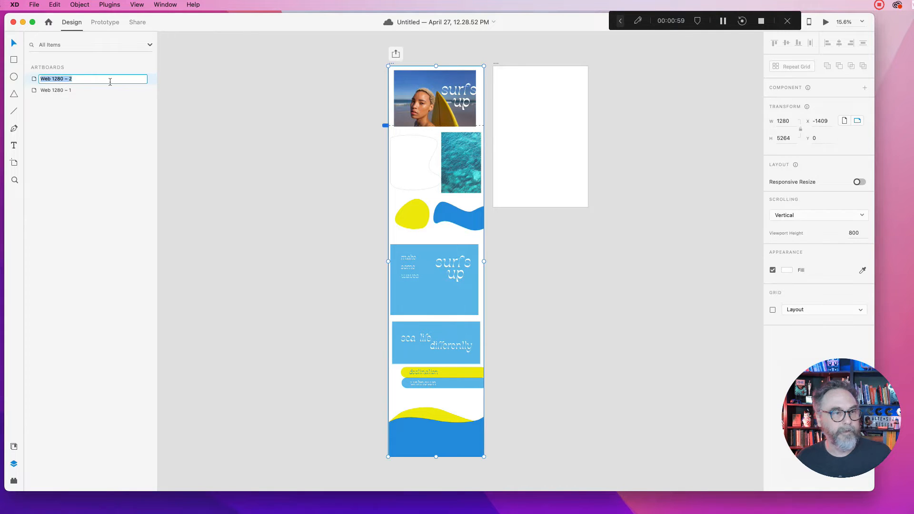
click(225, 99)
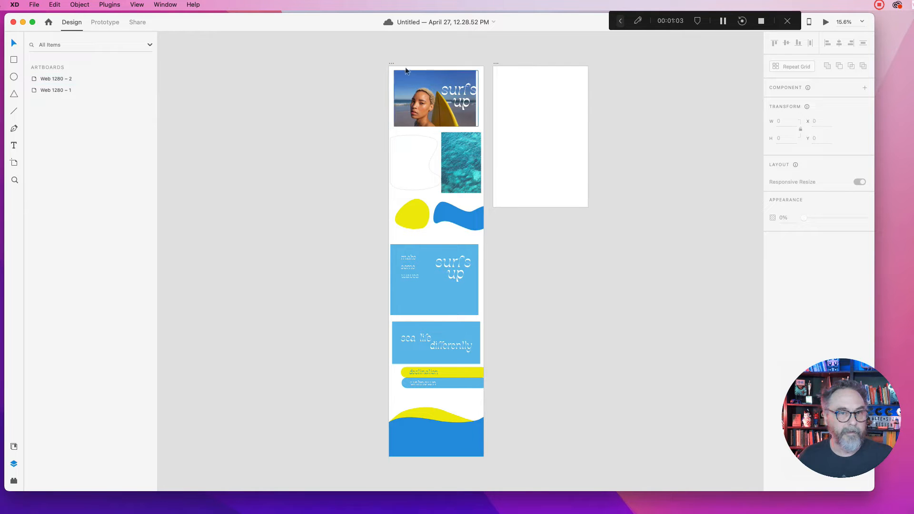
click(14, 180)
click(415, 98)
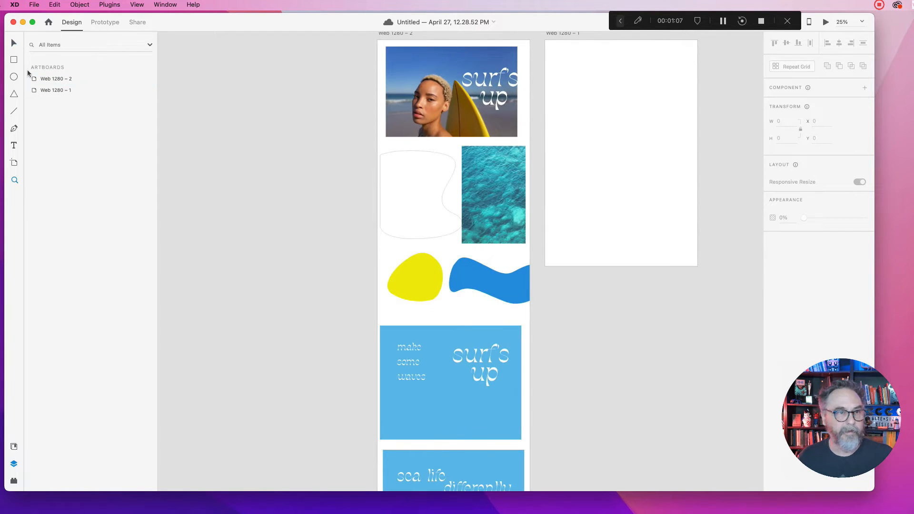
double_click(51, 80)
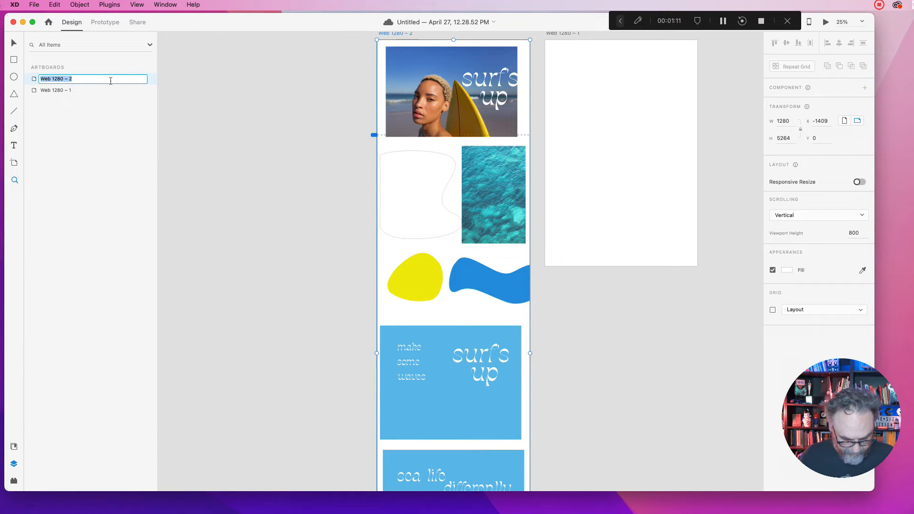
text(Desi)
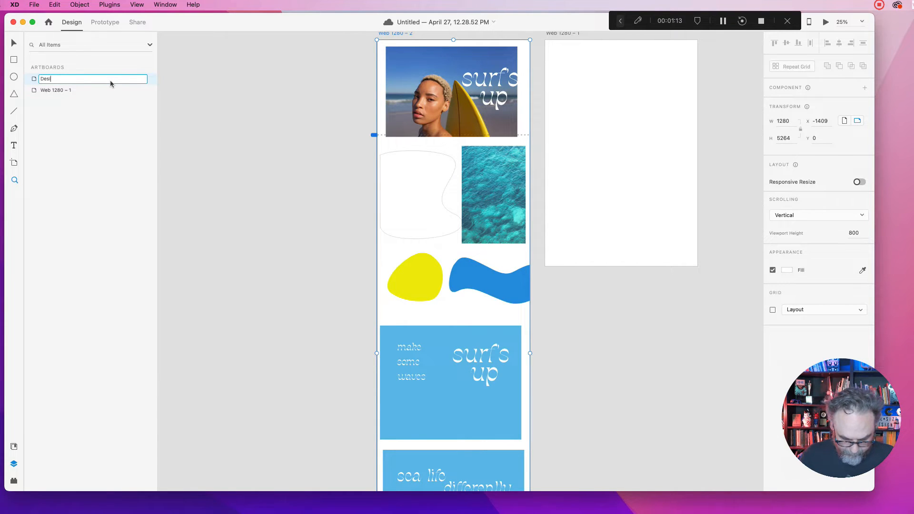
text(gn Sys)
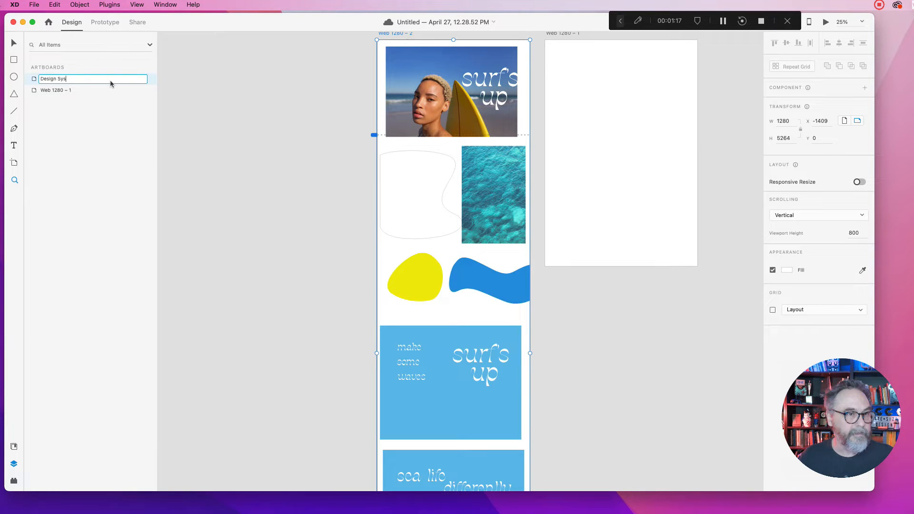
text(ytem)
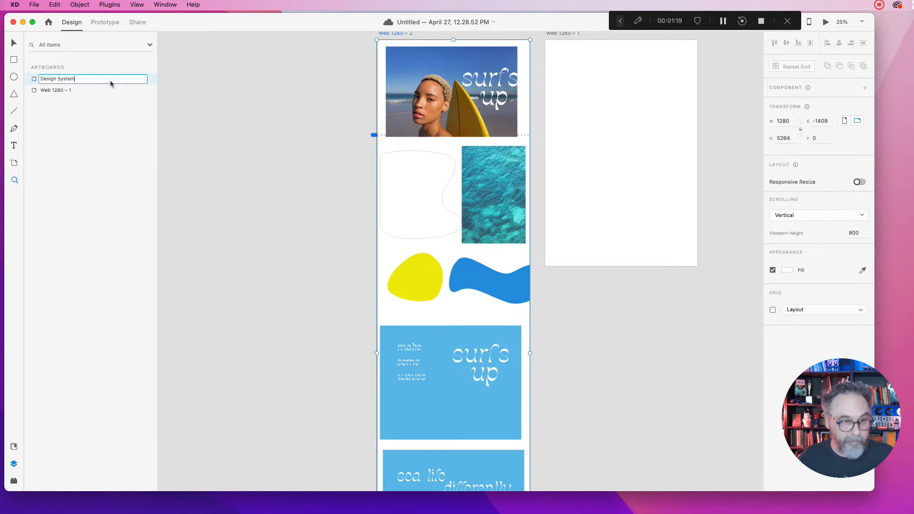
click(414, 124)
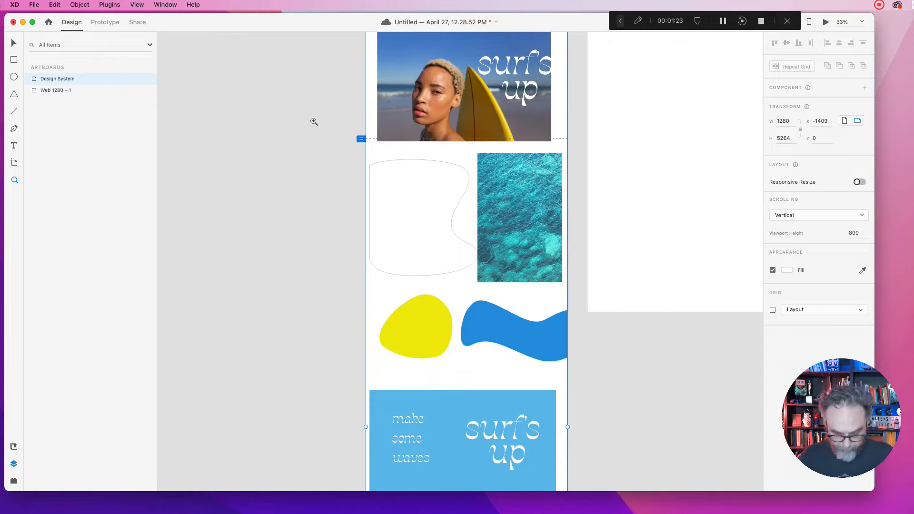
key(super+0)
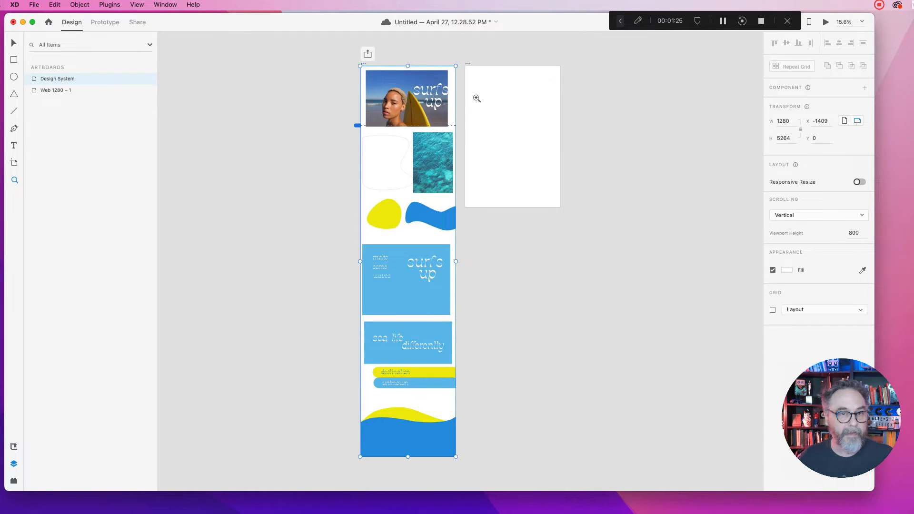
- Rename the blank artboard Web 1280 – 1 as "landing page"
click(57, 94)
double_click(58, 91)
text(landing)
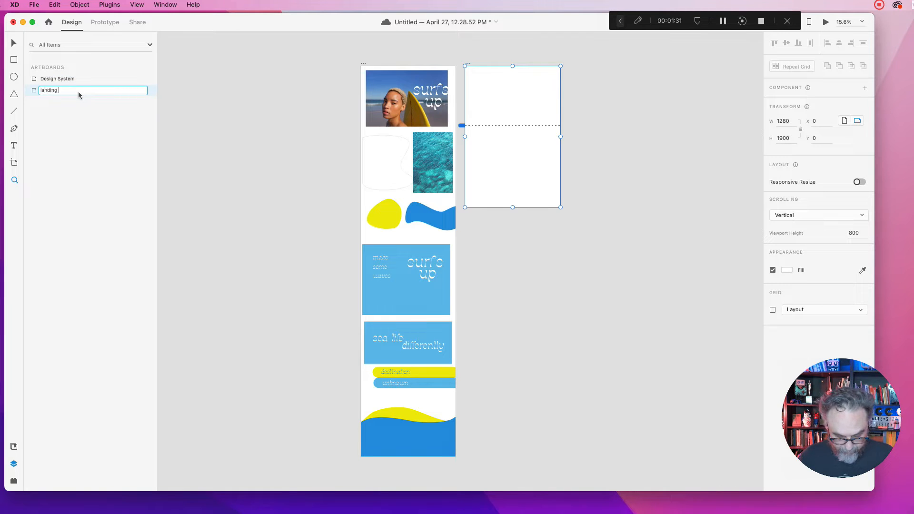
text( page)
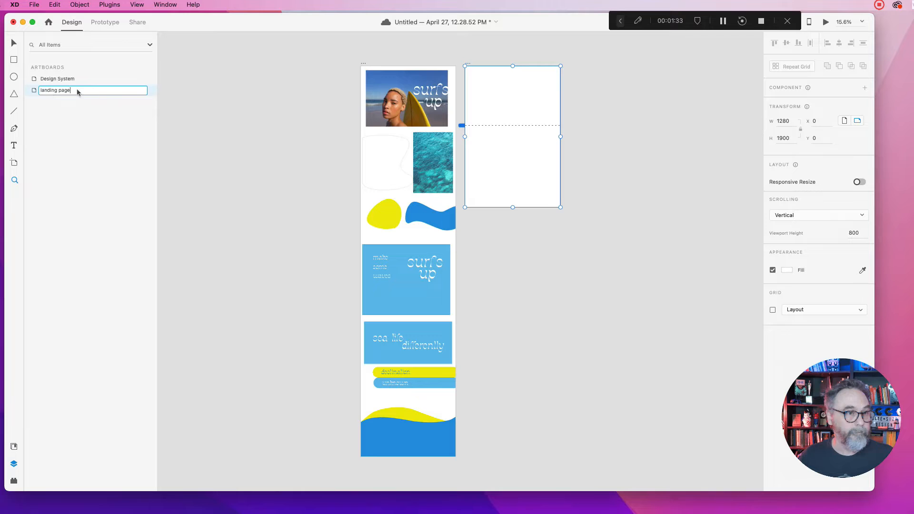
click(243, 113)
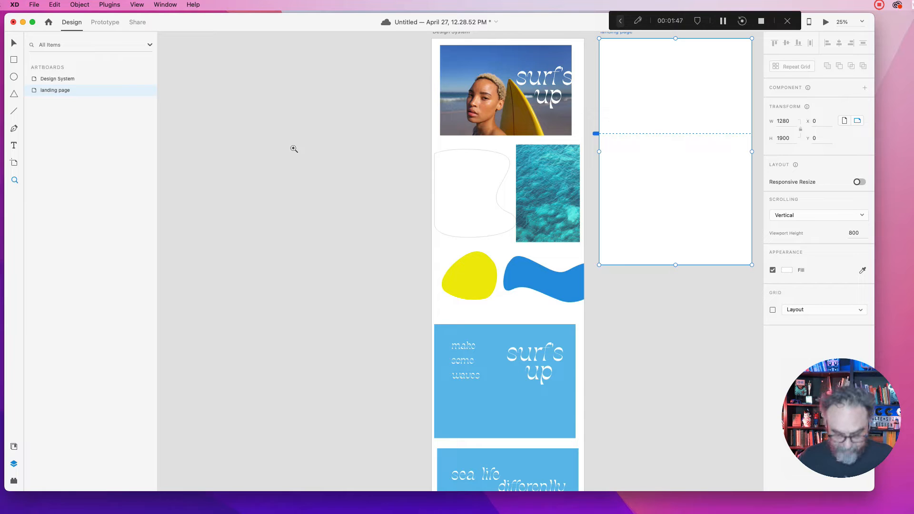
alt+click(294, 149)
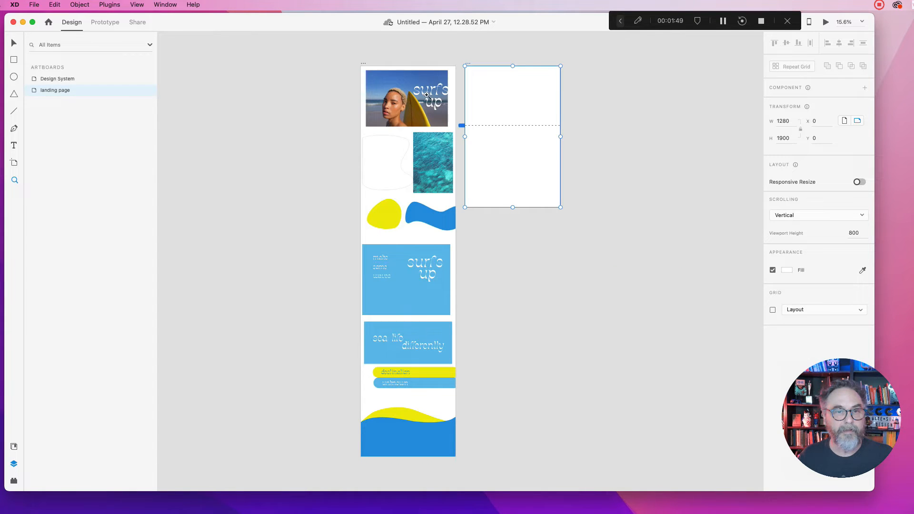
- Group two "surf's up" text components over the surfer photo and move the group onto the light blue rectangle, below the matching text
click(14, 43)
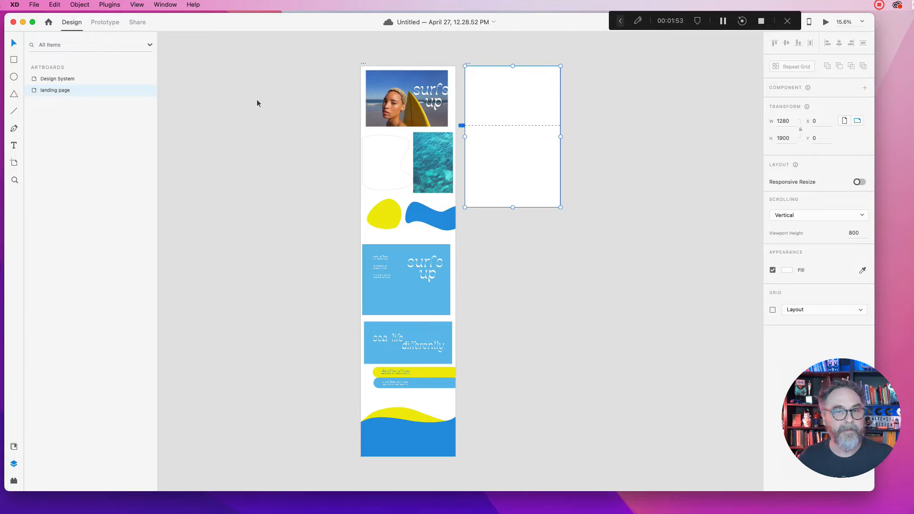
click(430, 107)
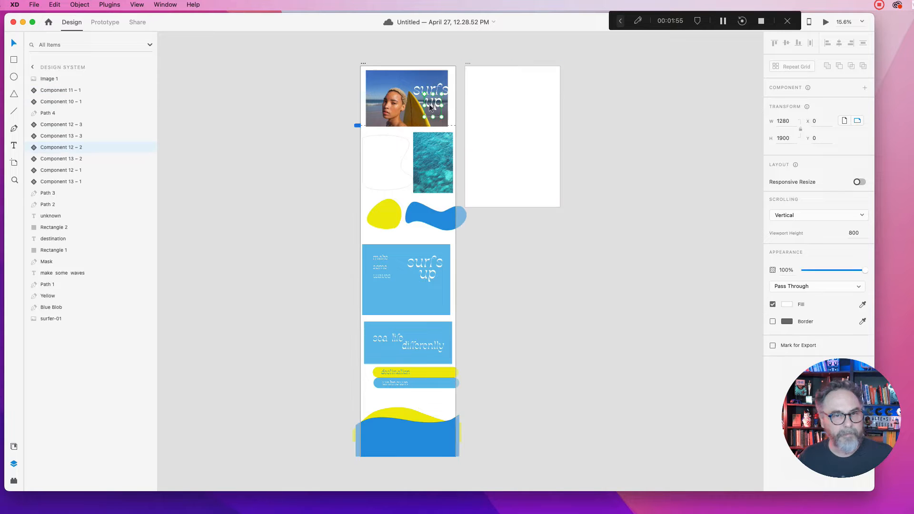
click(427, 92)
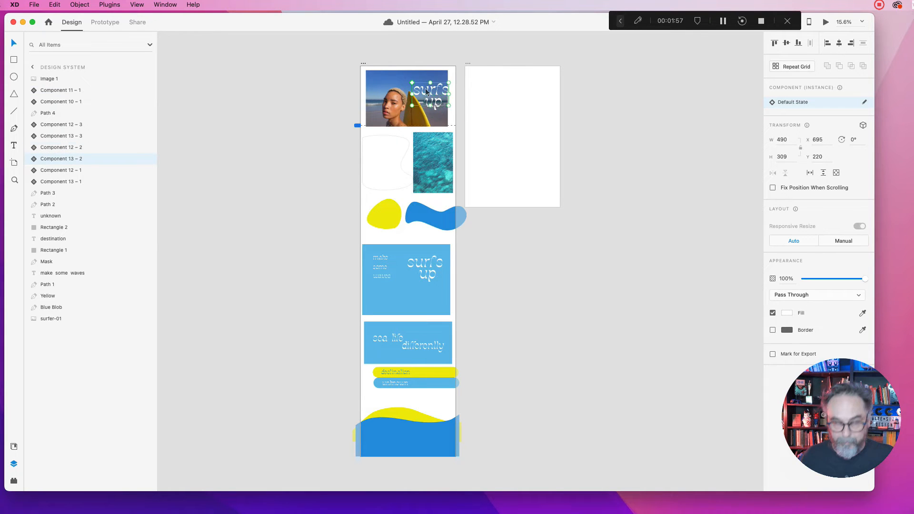
shift+click(436, 114)
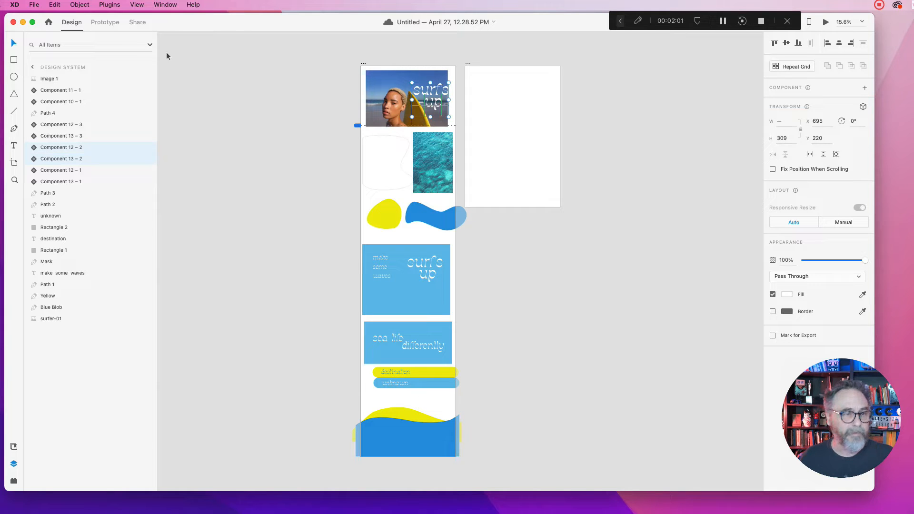
key(super+g)
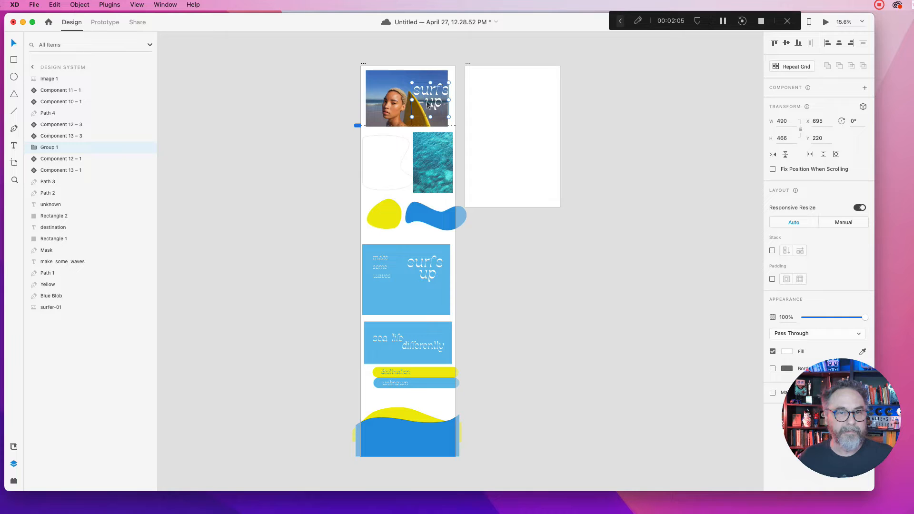
drag(426, 101, 440, 267)
drag(433, 303, 421, 306)
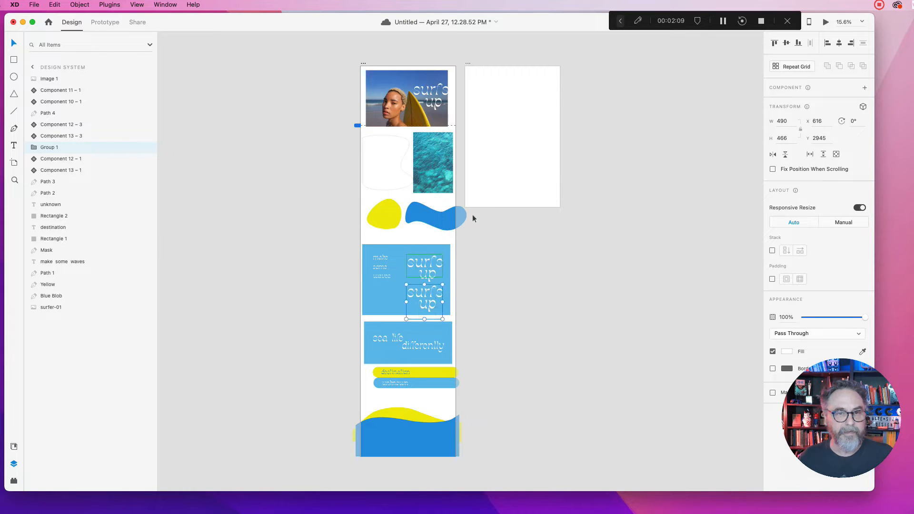
- Delete the remaining "surf's" and "up" text components lying over the surfer photo
click(426, 90)
key(Delete)
click(429, 99)
key(Delete)
click(324, 98)
- Remove the border of the outlined mask shape beside the water image and fill it with bright green, #83E62E
click(370, 142)
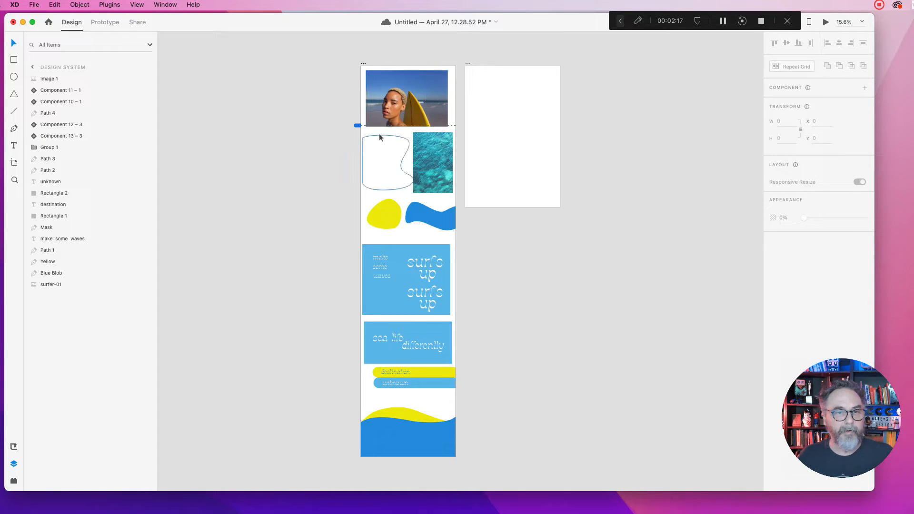
click(398, 191)
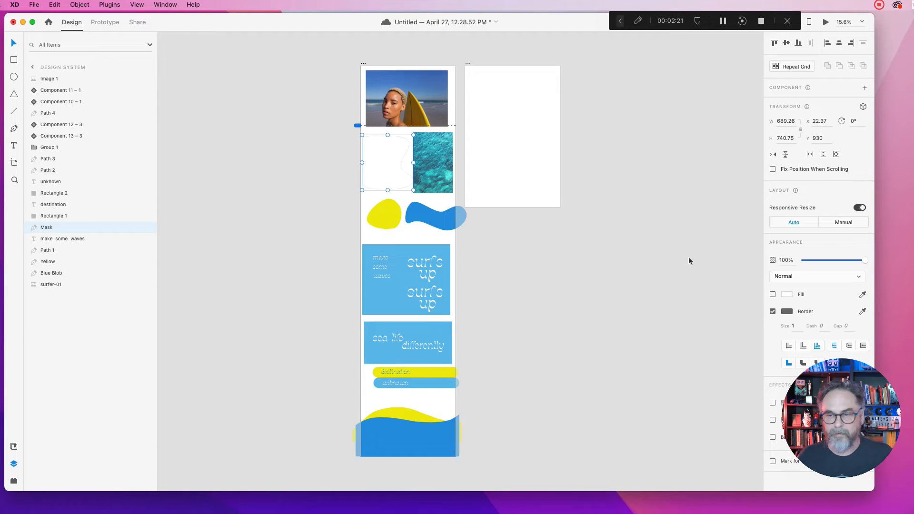
click(772, 312)
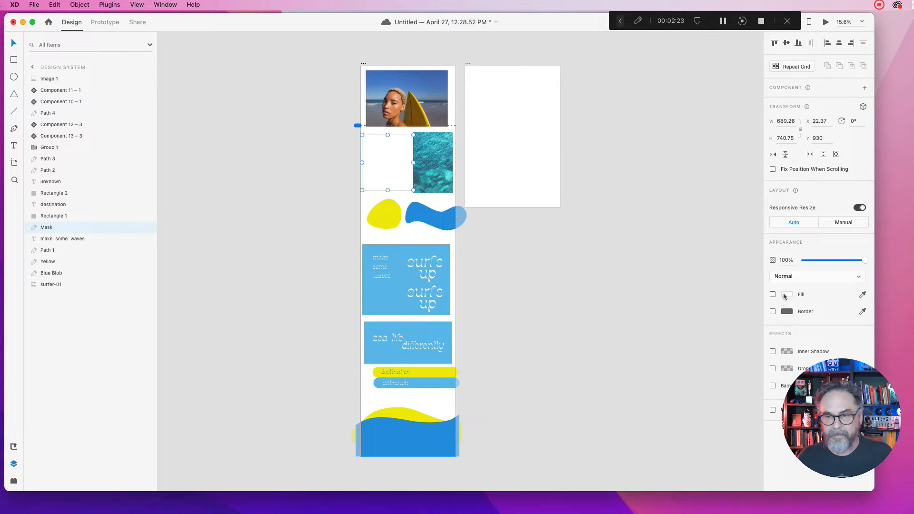
click(786, 294)
drag(755, 322, 755, 304)
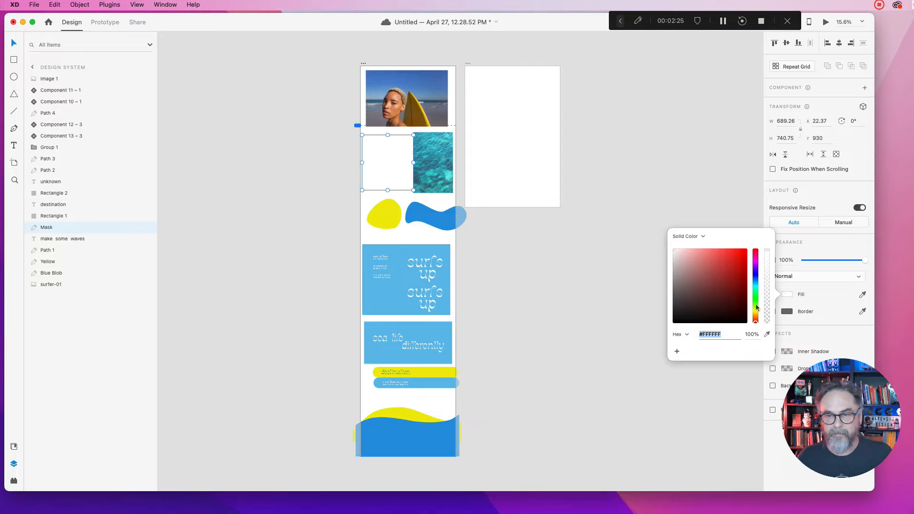
drag(732, 264, 732, 255)
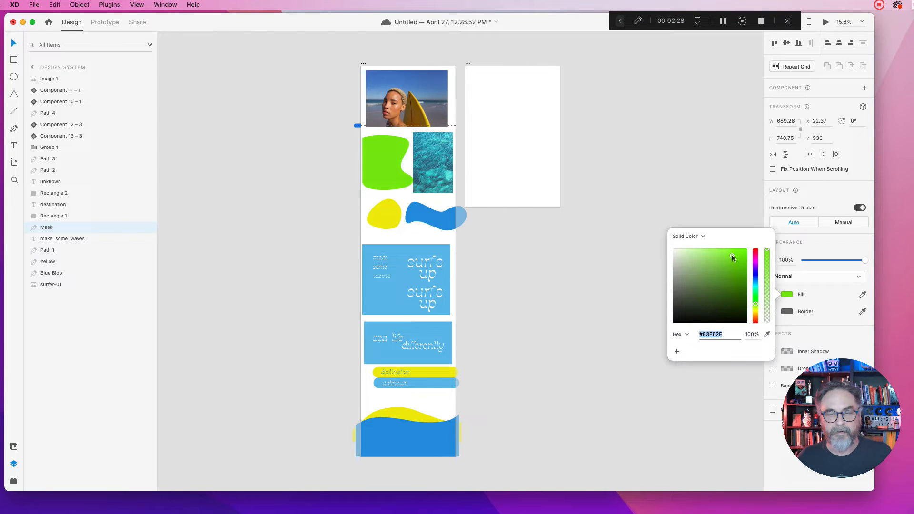
click(686, 189)
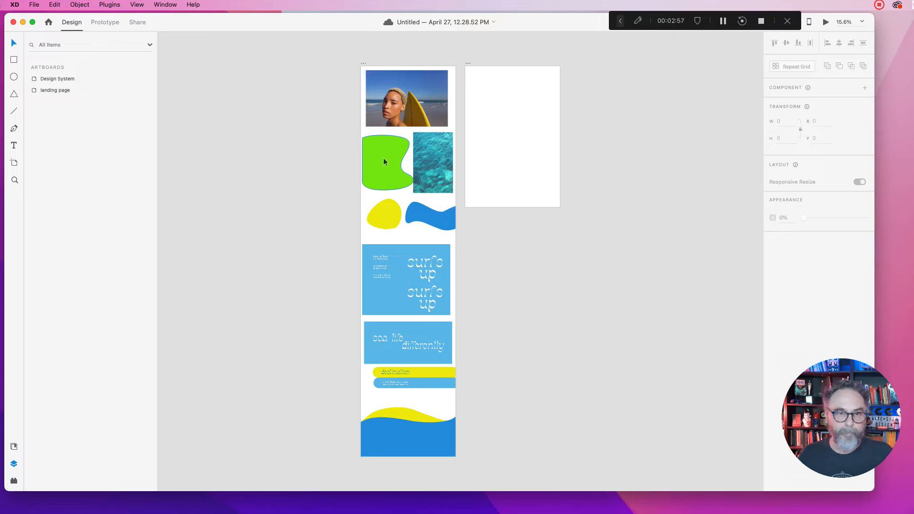
- Copy the green mask shape to the landing page artboard and place it against the left edge near the artboard's top
click(383, 159)
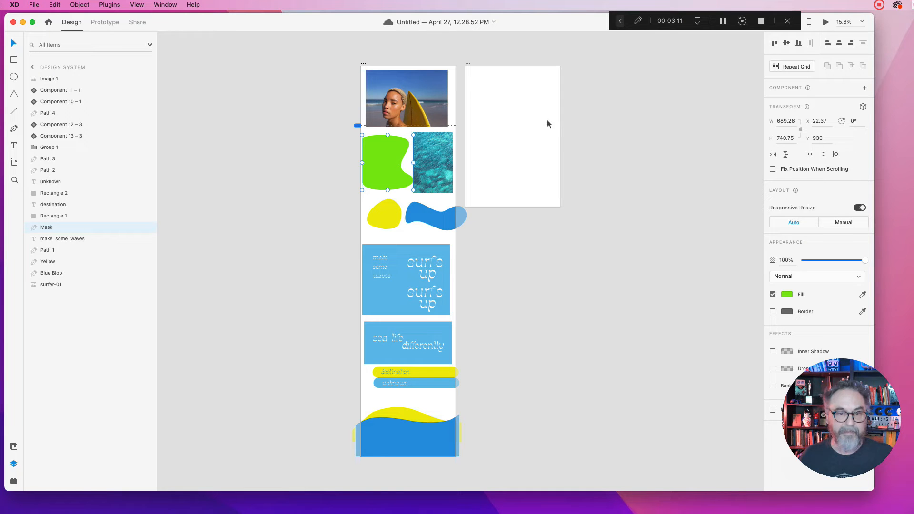
click(520, 125)
key(super+v)
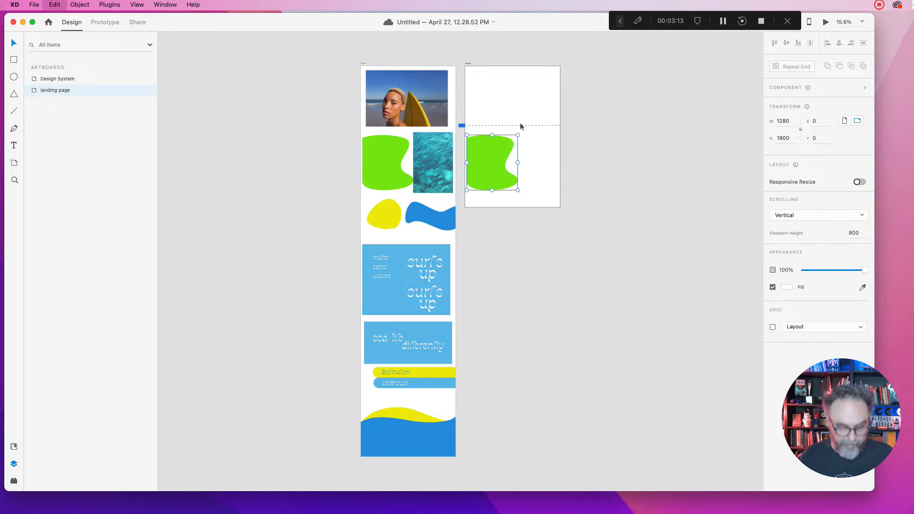
drag(488, 148, 486, 84)
click(522, 53)
- Draw a 1280 by 92 rectangle across the top of the landing page artboard and remove its border
click(14, 59)
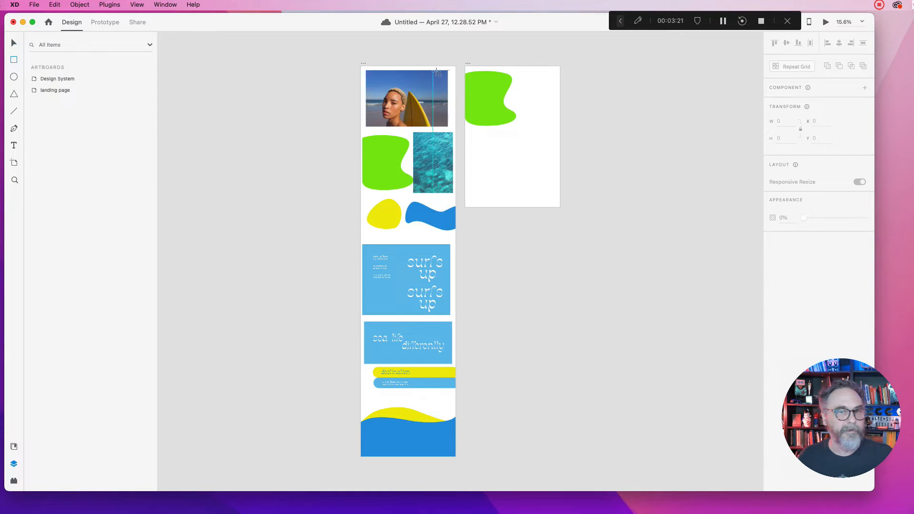
mouse_move(465, 67)
mouse_down()
mouse_move(491, 74)
mouse_move(510, 126)
mouse_move(560, 72)
mouse_up()
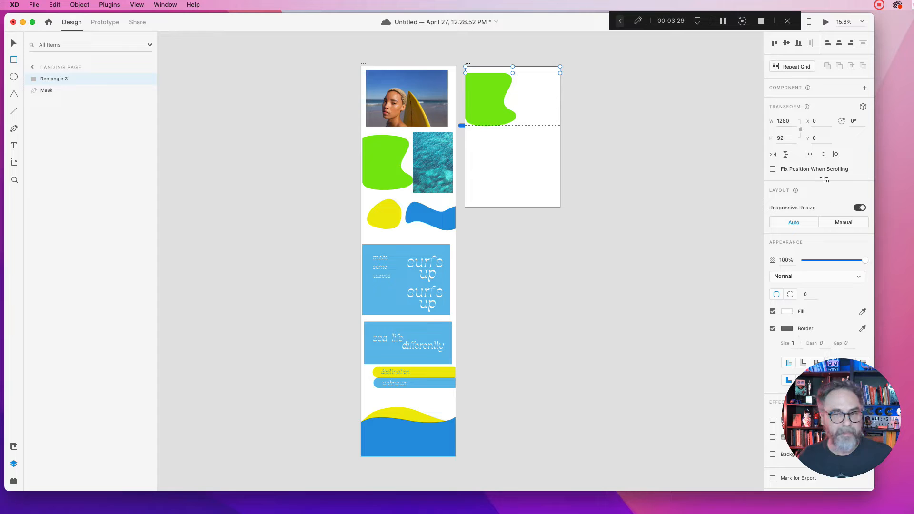
click(772, 329)
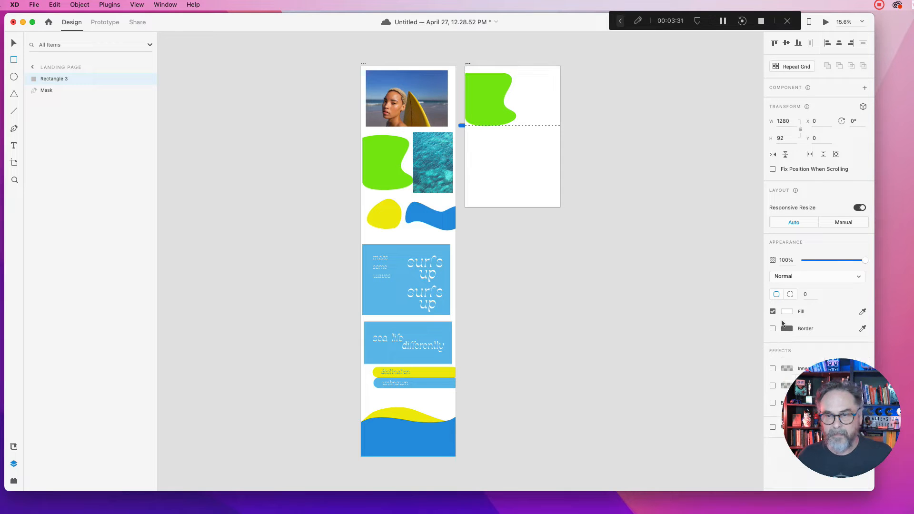
- Fill the bar across the top of the landing page artboard with teal blue, #459DB7
click(786, 313)
click(785, 313)
click(786, 313)
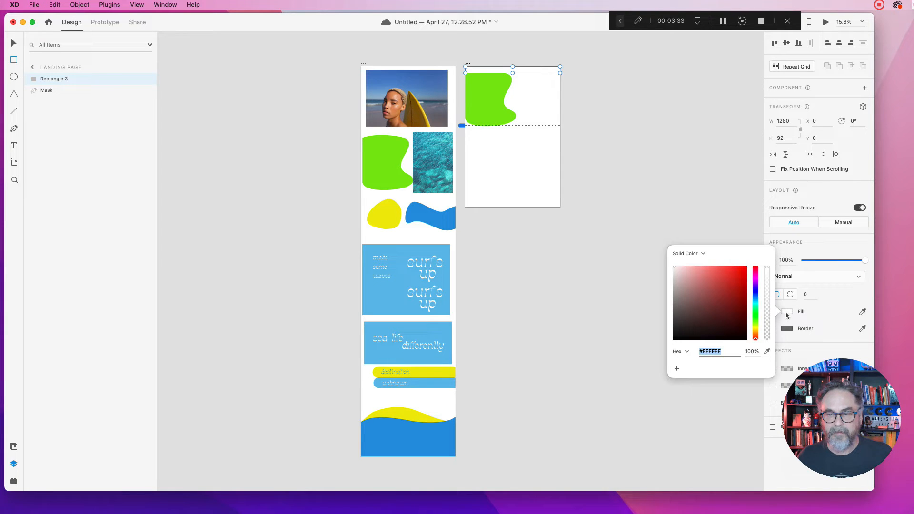
click(755, 300)
mouse_move(718, 287)
mouse_down()
mouse_move(717, 273)
mouse_move(719, 288)
mouse_up()
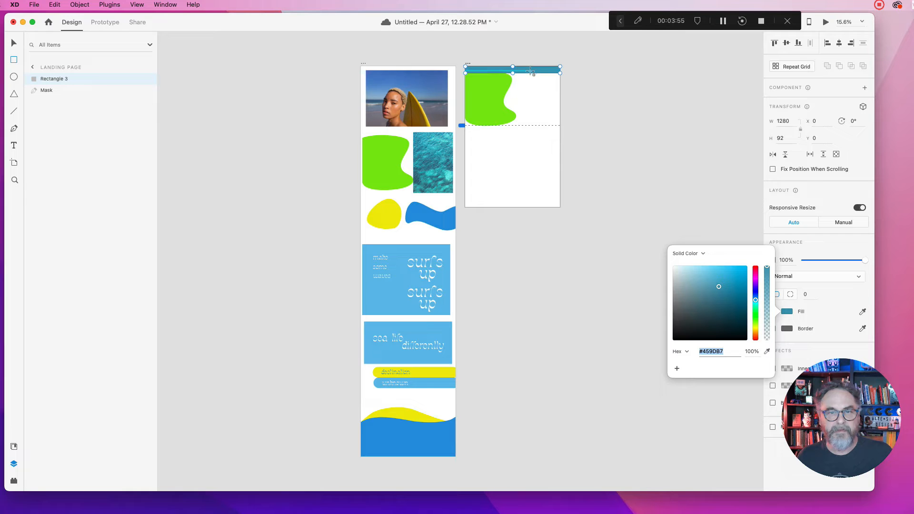
key(Escape)
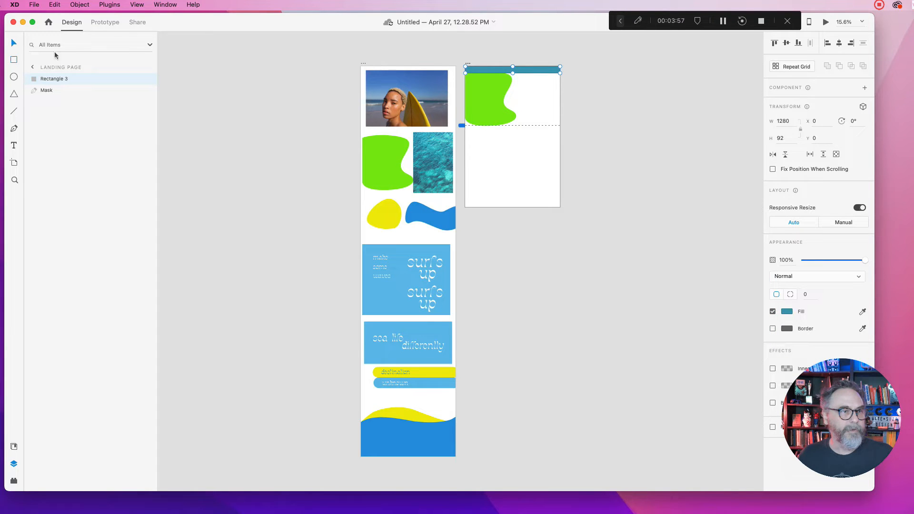
- Move the landing page's green mask shape down below the teal bar, to about Y 129, keeping it against the artboard's left edge
click(528, 142)
drag(490, 99, 491, 104)
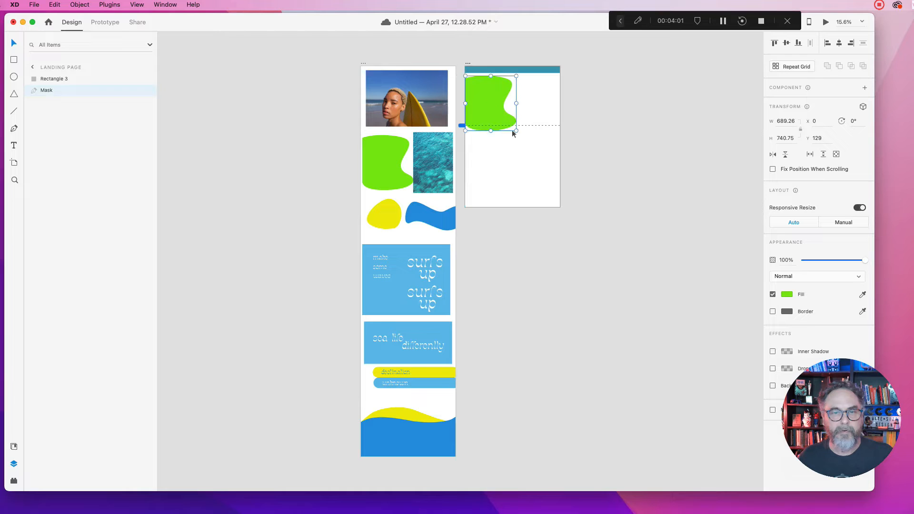
click(526, 142)
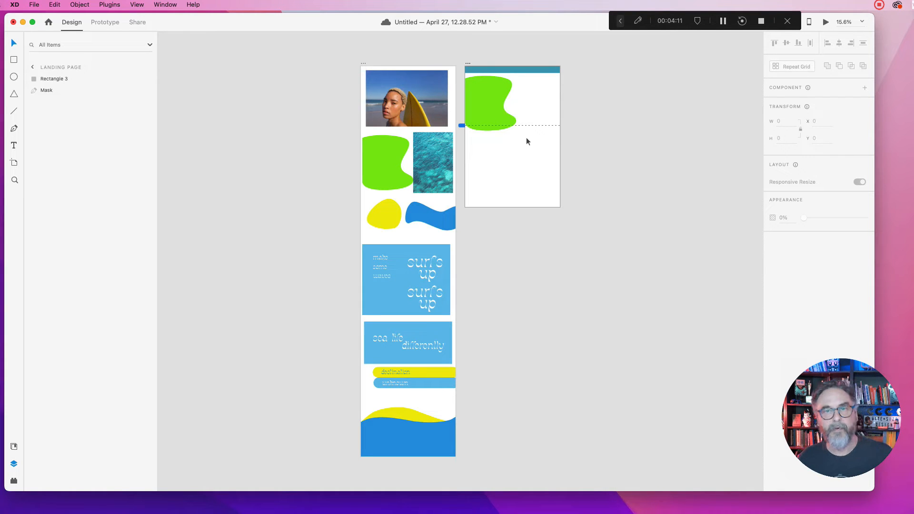
click(472, 102)
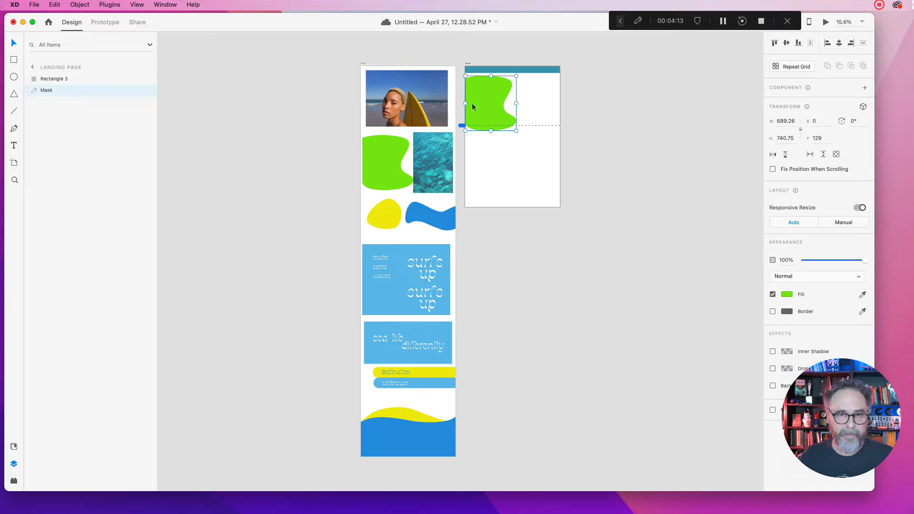
click(391, 168)
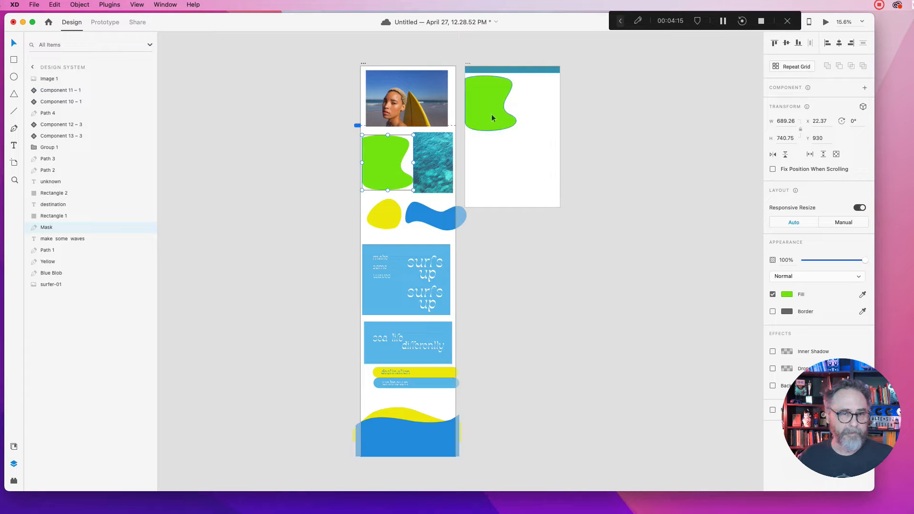
click(491, 114)
click(377, 147)
click(499, 104)
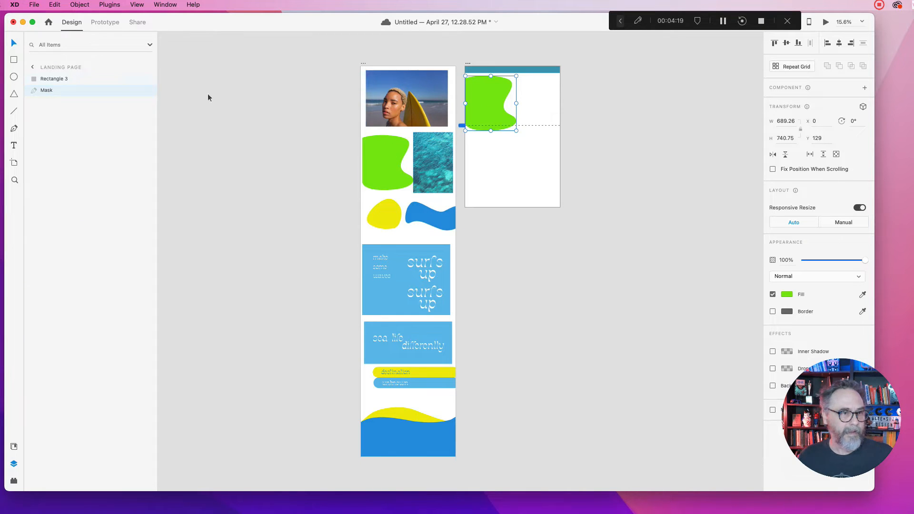
- Copy the yellow blob from the Design System artboard to the landing page and place it below the green shape, at about X 67, Y 1140
click(378, 217)
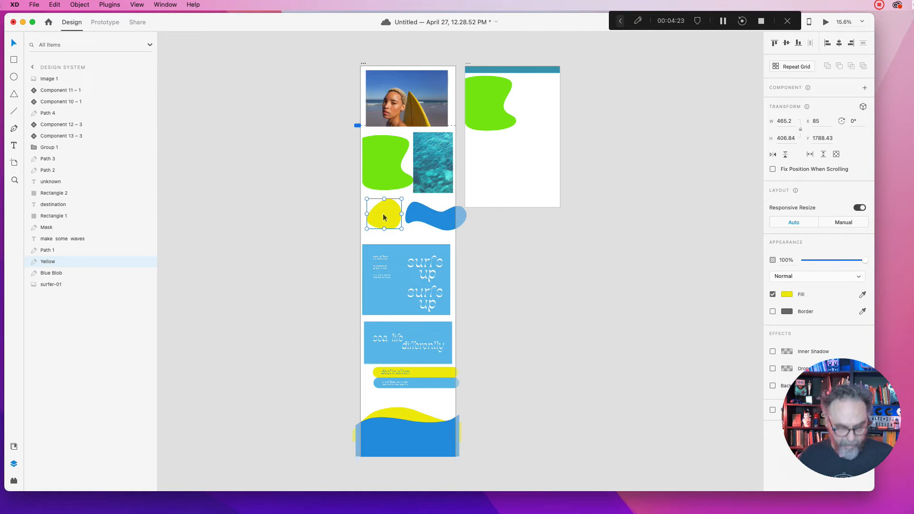
click(483, 190)
key(super+v)
drag(494, 203, 493, 154)
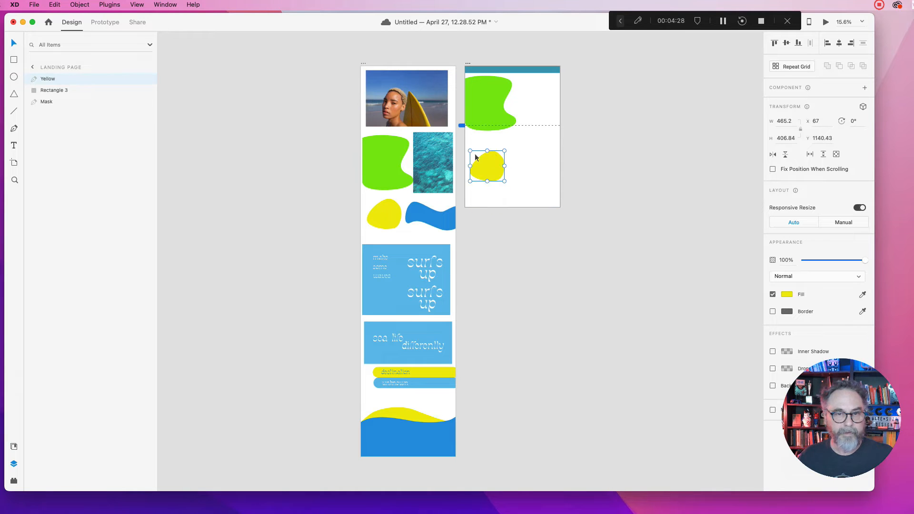
- Copy the blue wavy blob to the landing page and place it to the lower right of the yellow blob, at about X 532, Y 1447
click(419, 219)
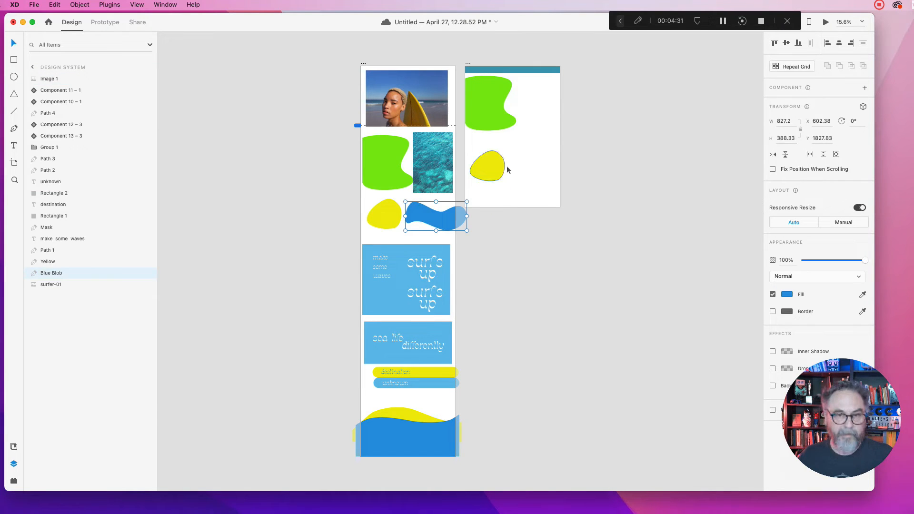
click(547, 182)
key(super+v)
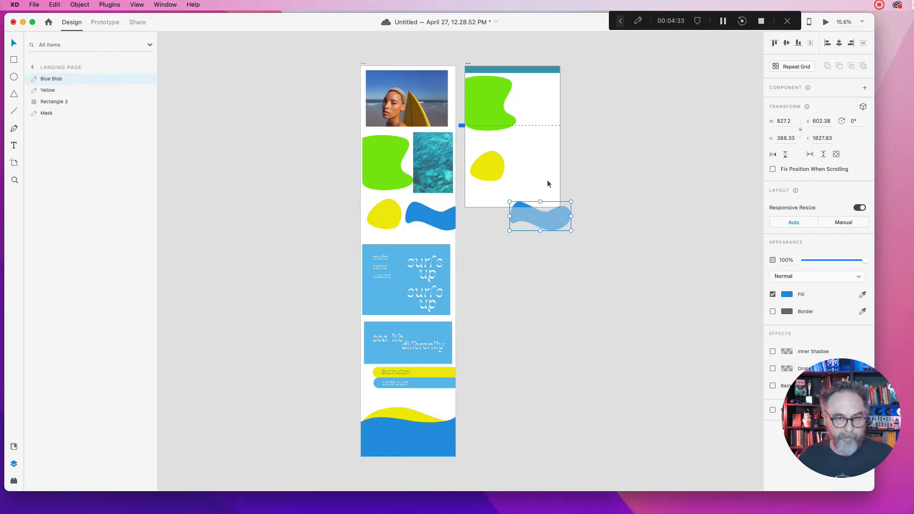
drag(521, 205, 517, 175)
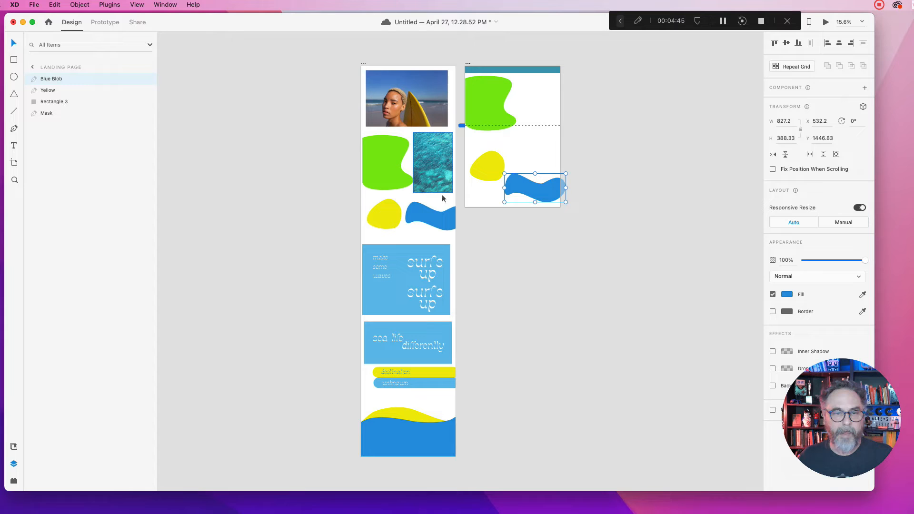
- Copy the surfer photo and the light blue panel behind "make some waves" from the Design System artboard to the landing page
click(392, 116)
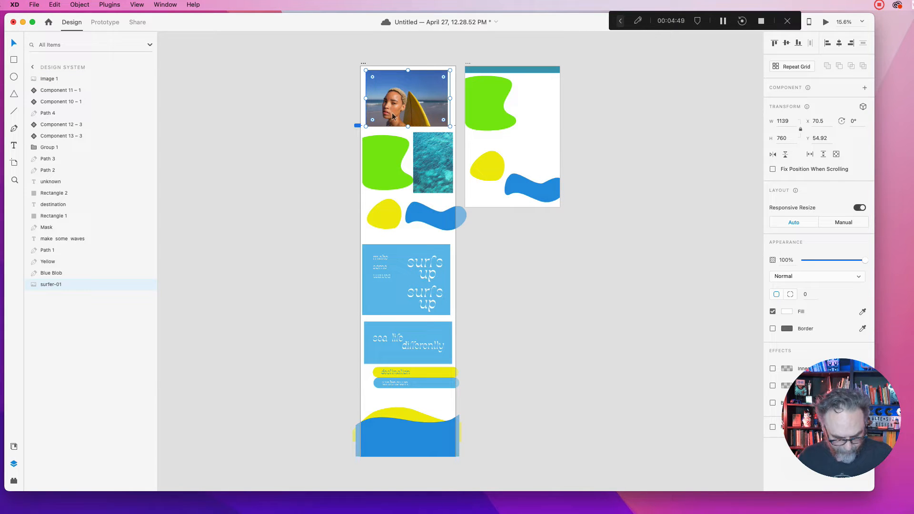
click(547, 121)
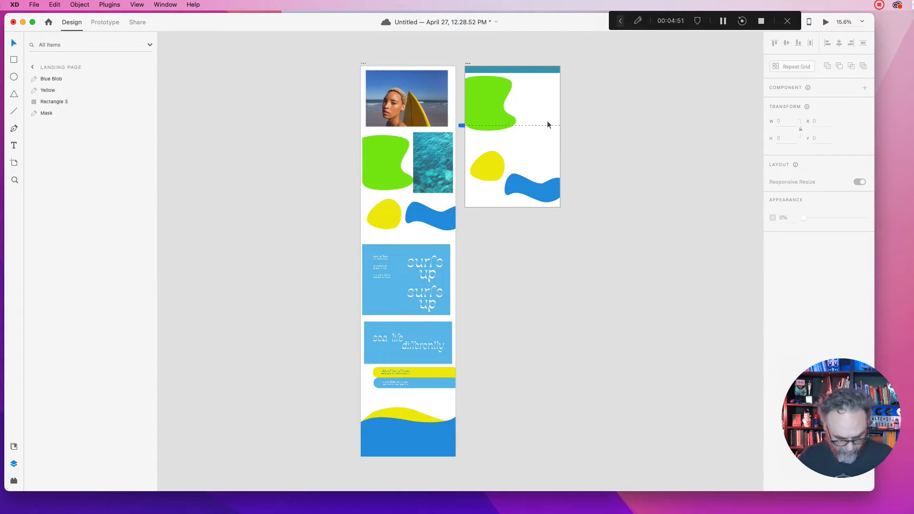
key(super+v)
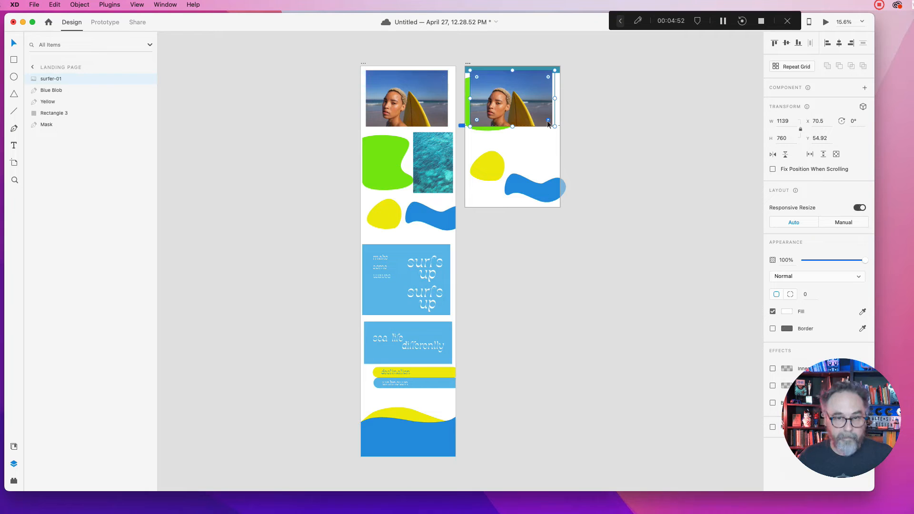
click(379, 253)
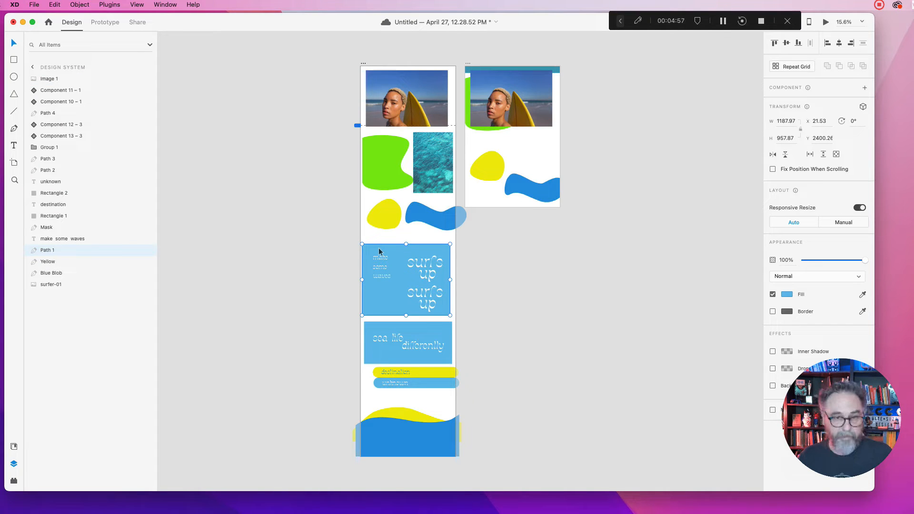
click(527, 157)
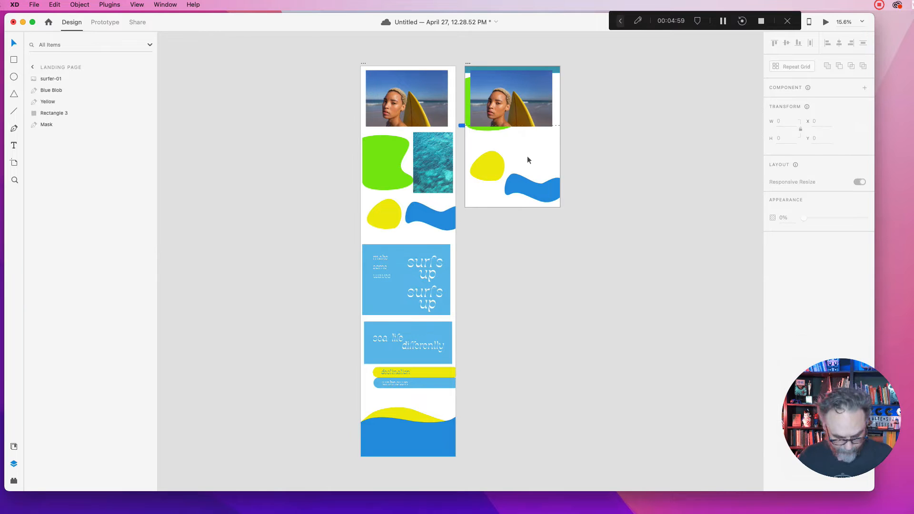
key(super+v)
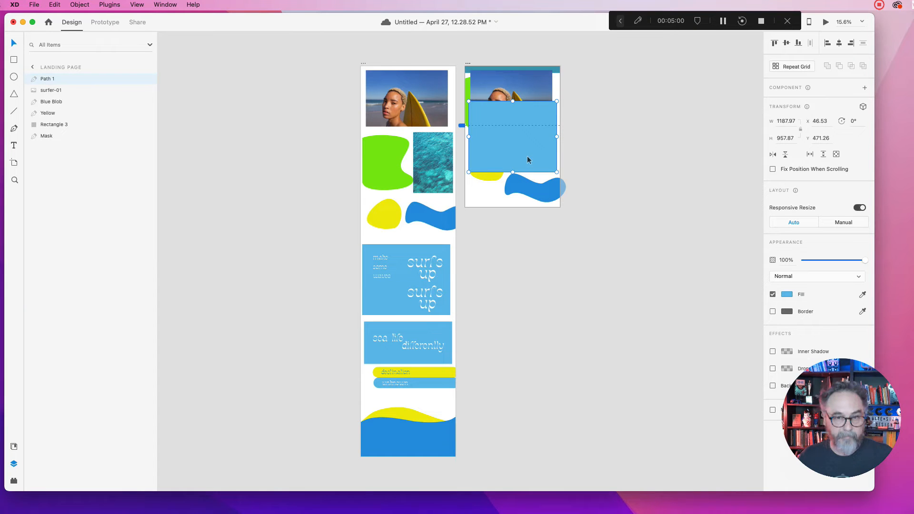
- Copy the "make some waves" text to the landing page and place it toward the light blue panel's lower left, at about X 178, Y 898
click(376, 275)
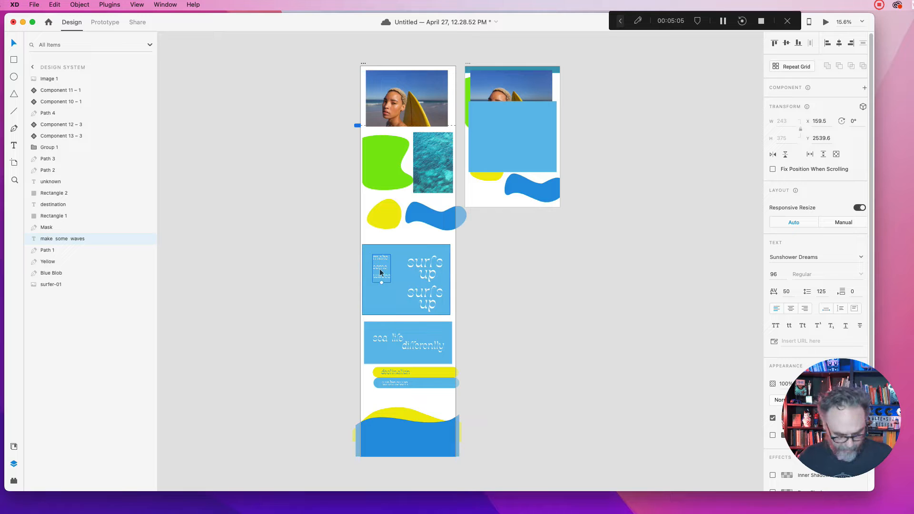
click(489, 159)
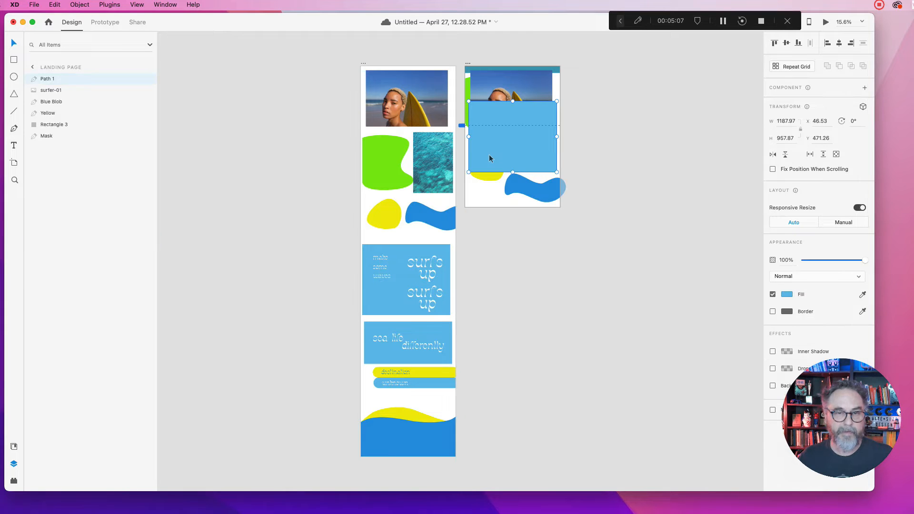
key(super+v)
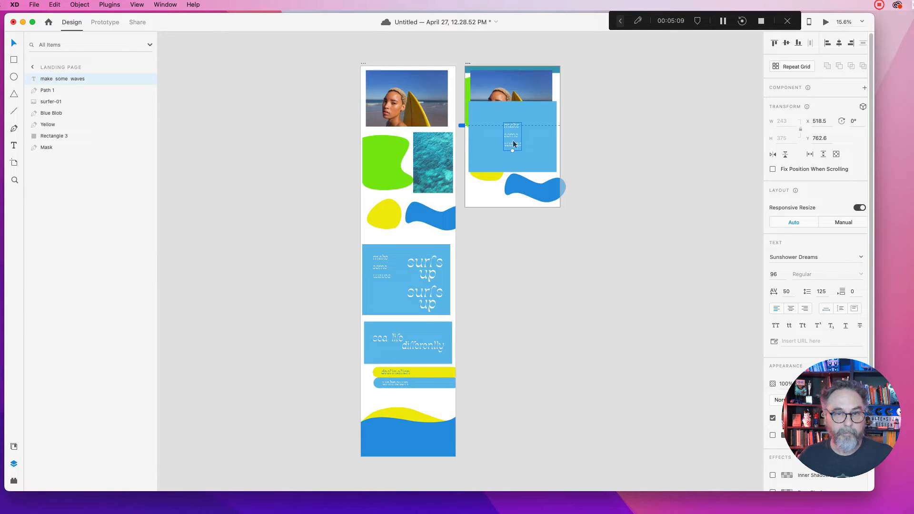
drag(511, 139, 486, 145)
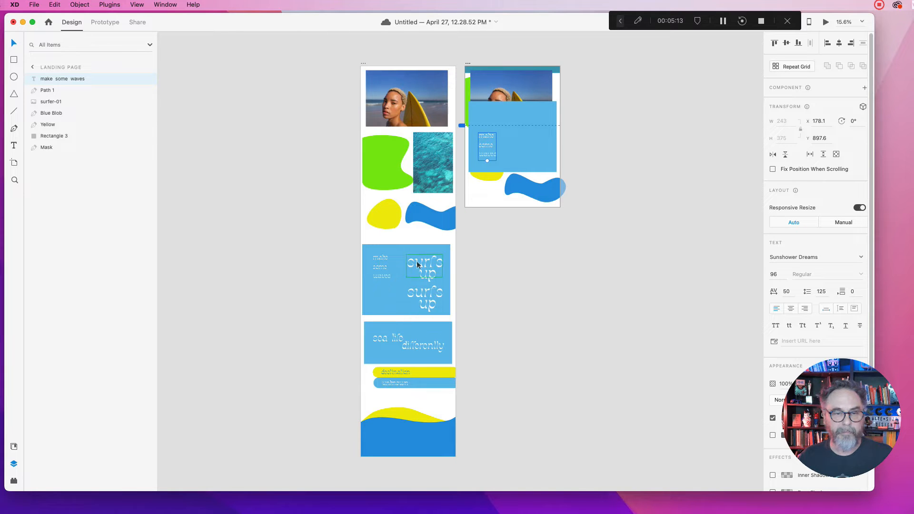
- Delete the upper "surf's" and "up" components in the Design System's light blue panel and move the remaining "surf's up" group up into their place
click(416, 261)
key(Delete)
click(422, 277)
key(Delete)
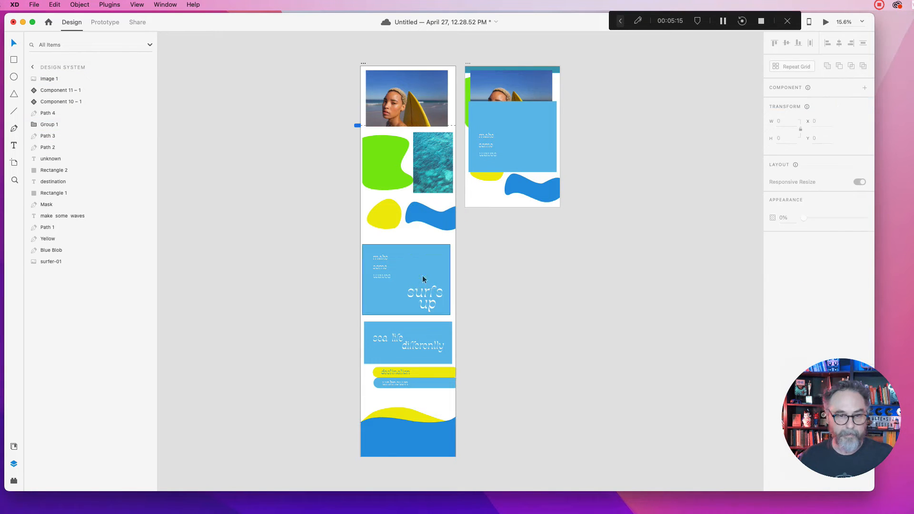
drag(430, 294, 427, 270)
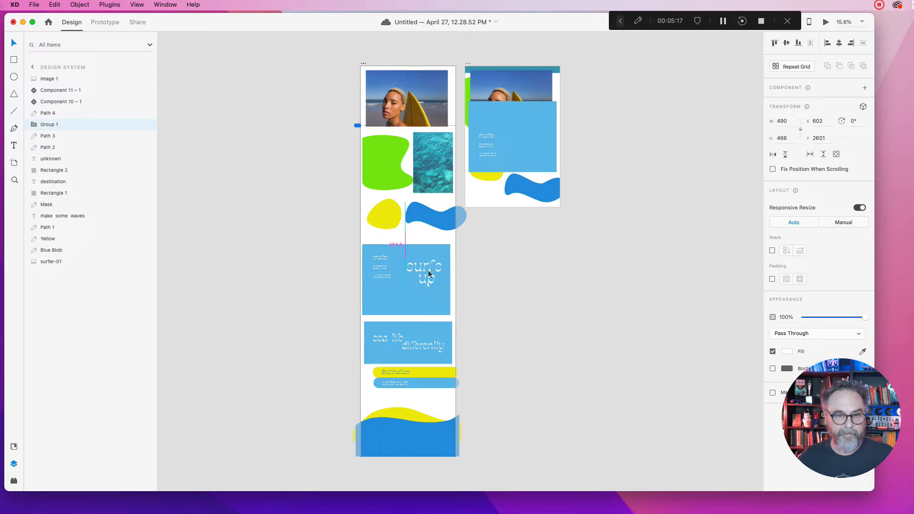
click(538, 276)
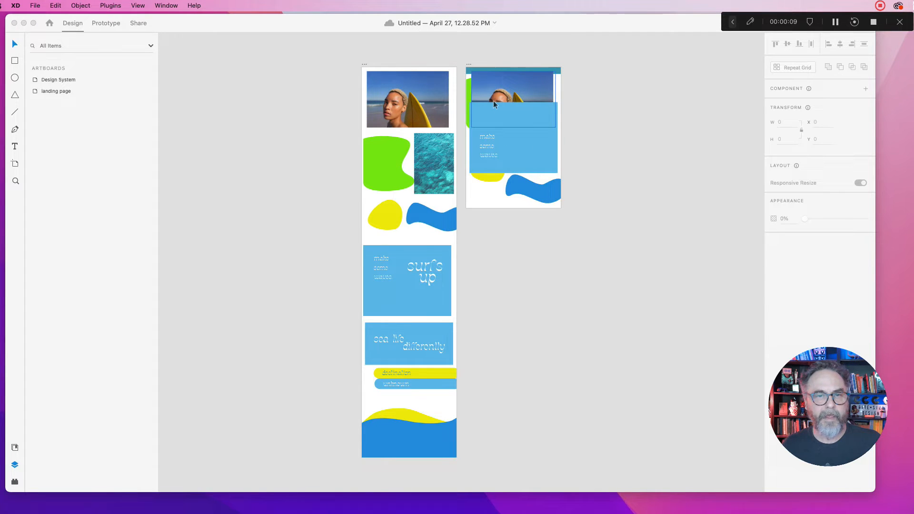
- Bring the green mask shape to the front of the landing page's layer order and set its opacity to 75%
click(17, 183)
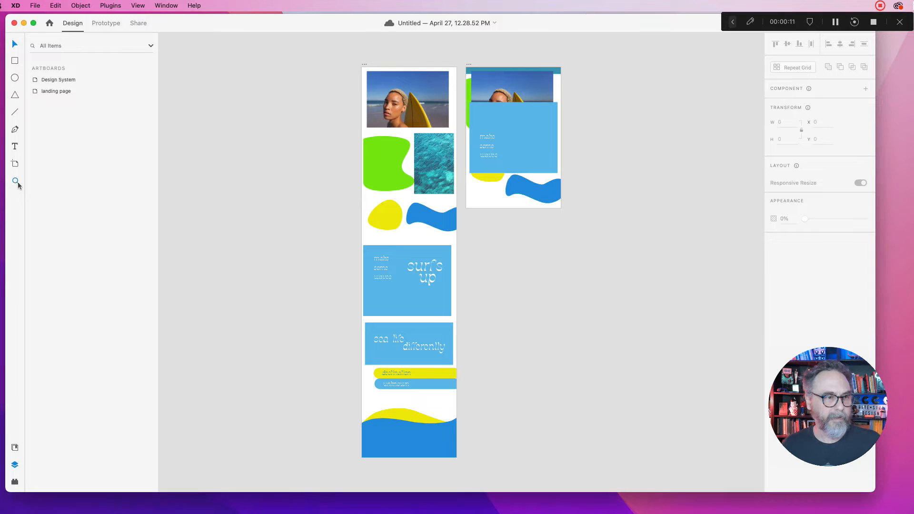
click(524, 124)
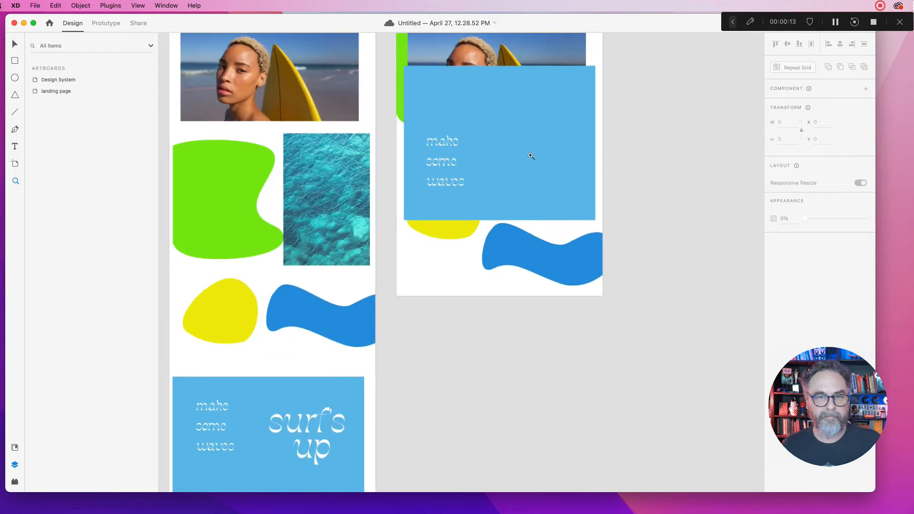
click(531, 156)
drag(527, 154, 497, 296)
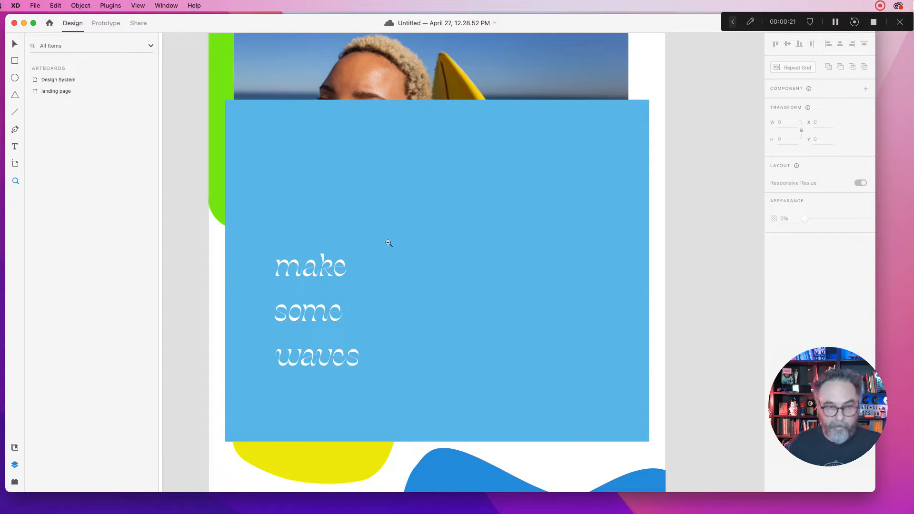
alt+click(422, 226)
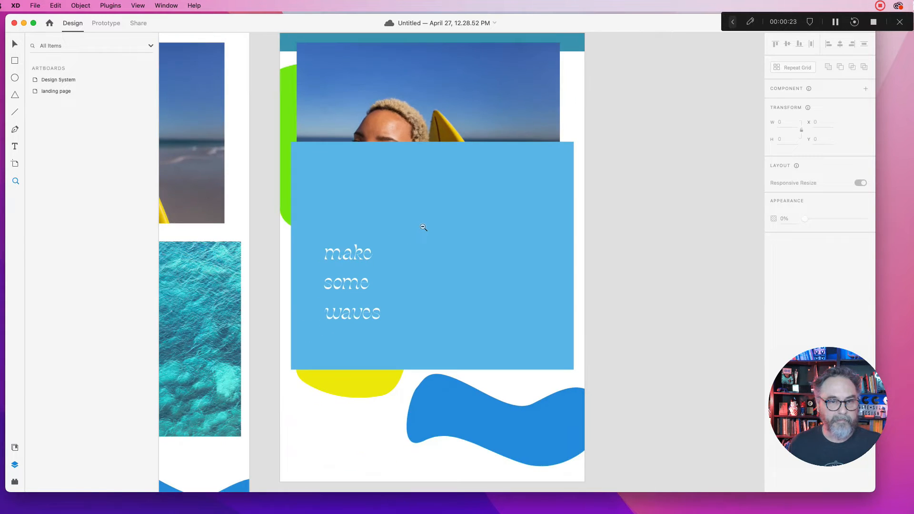
key(v)
click(473, 55)
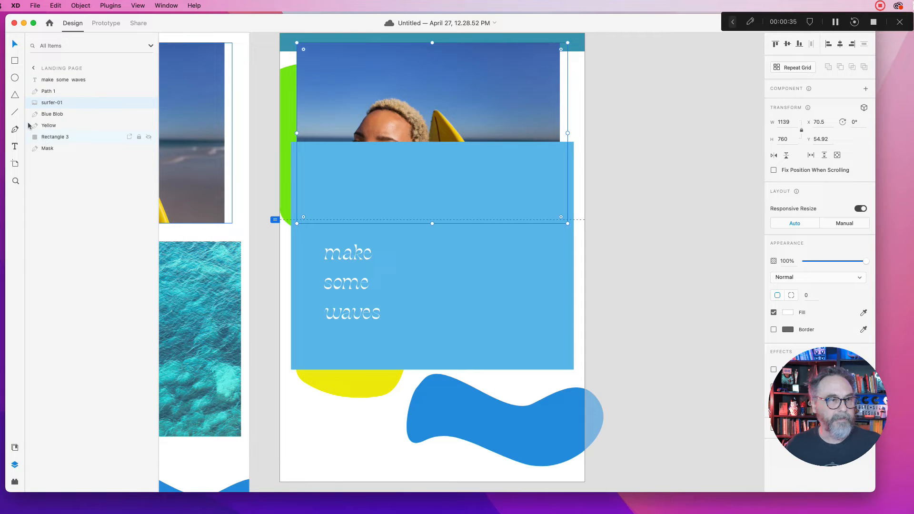
drag(46, 149, 47, 78)
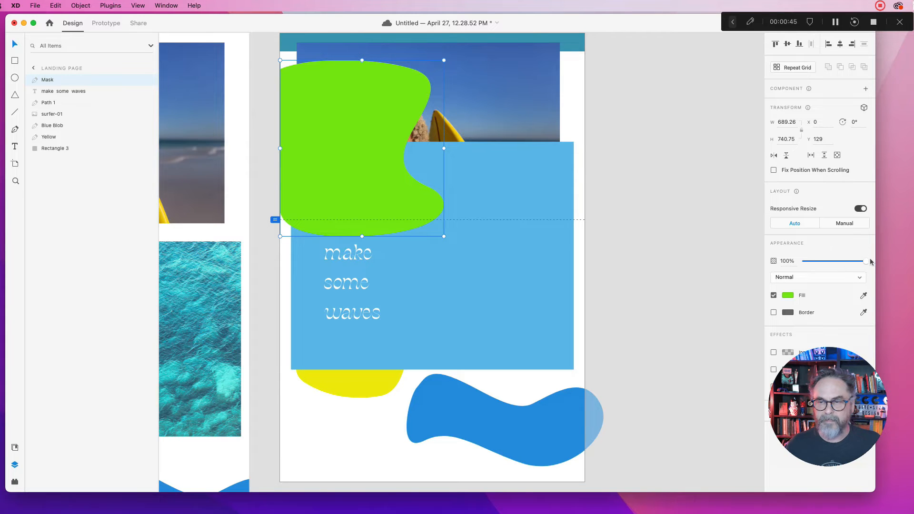
drag(865, 261, 851, 264)
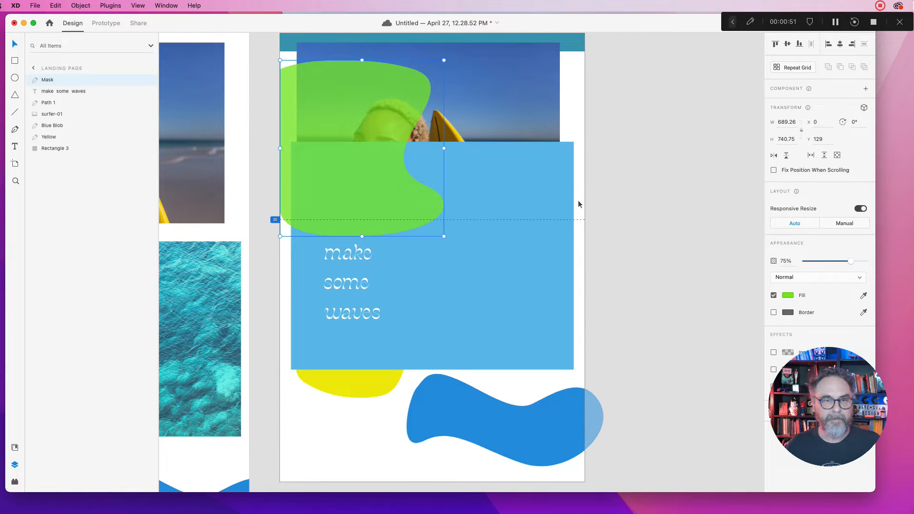
- Move the light blue panel down the landing page and position the surfer photo beneath the green mask, at about X -16.5, Y 119
double_click(509, 60)
drag(510, 61, 490, 70)
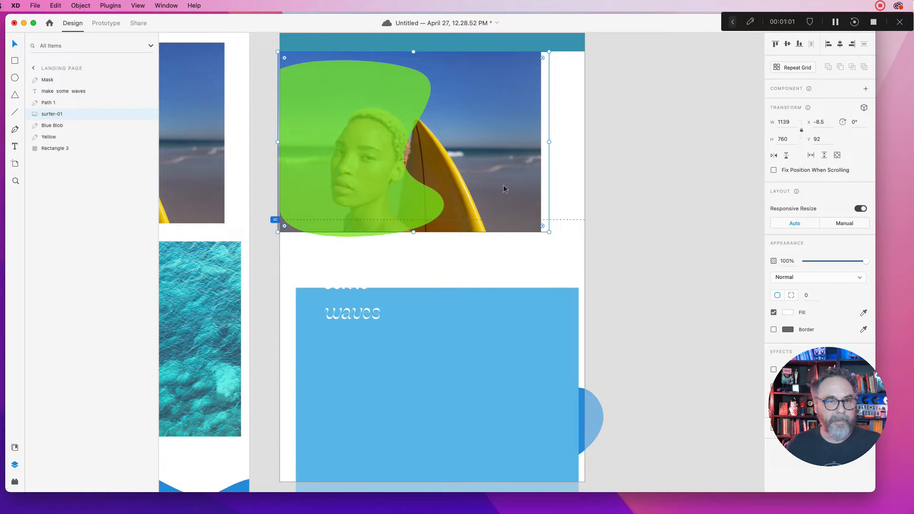
drag(500, 179, 499, 179)
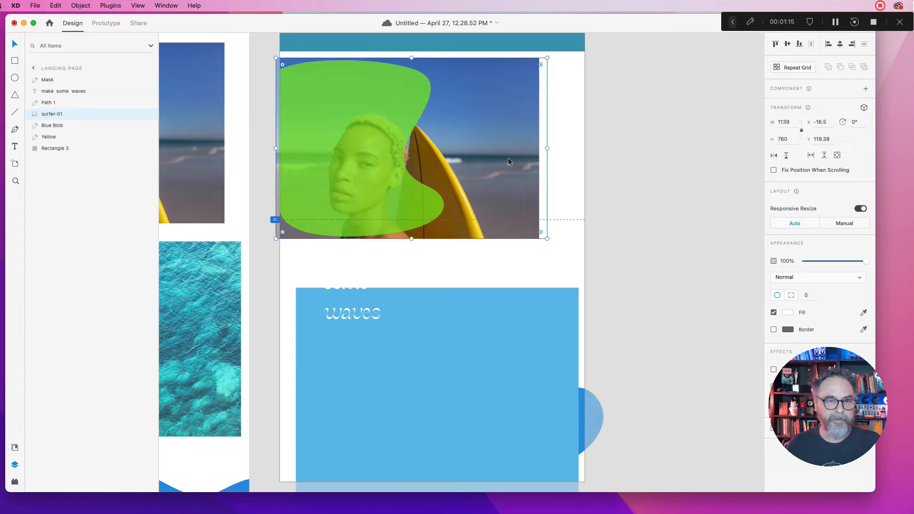
- Move the light blue panel right to about X 726, Y 942 and rename its layer Blue Rectangle
click(469, 339)
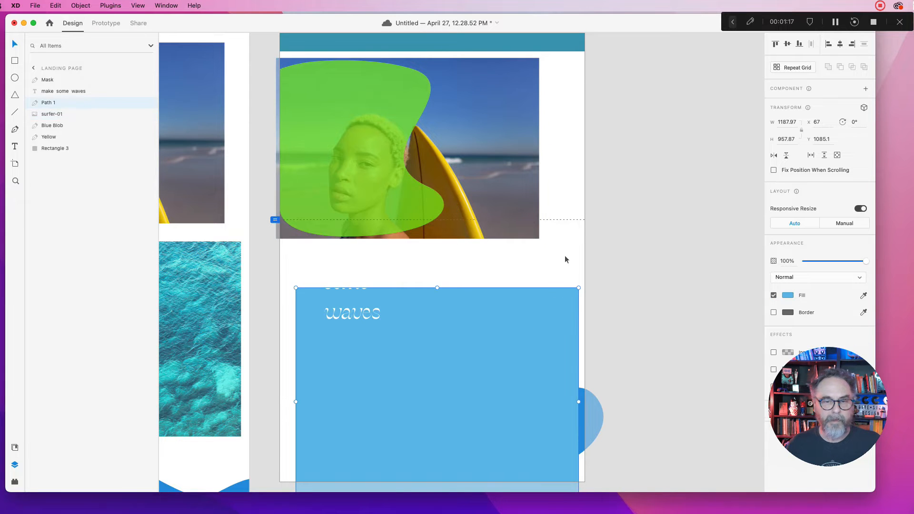
drag(515, 310, 688, 271)
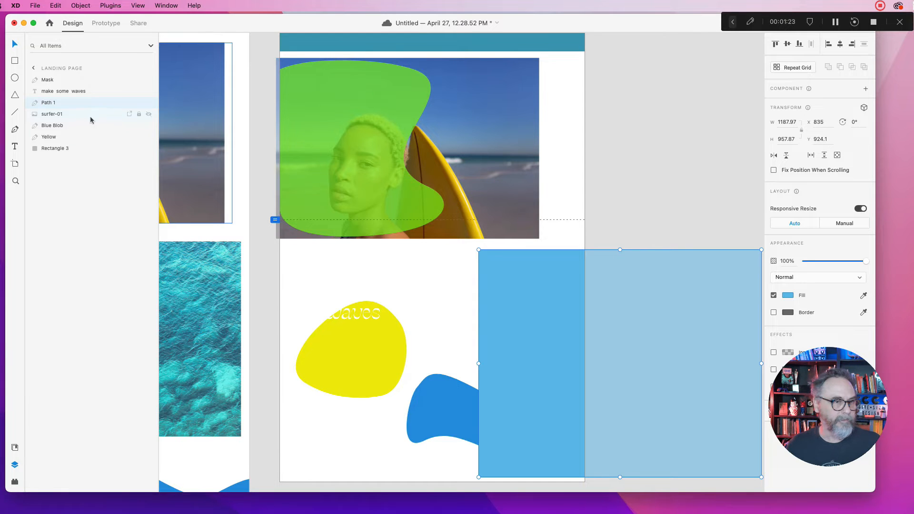
drag(514, 273, 489, 279)
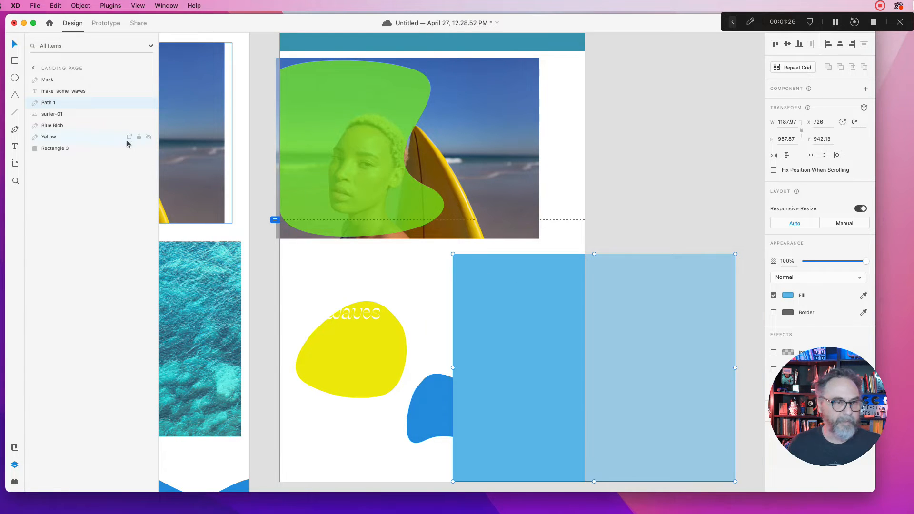
double_click(55, 103)
text(Blue Rectangle)
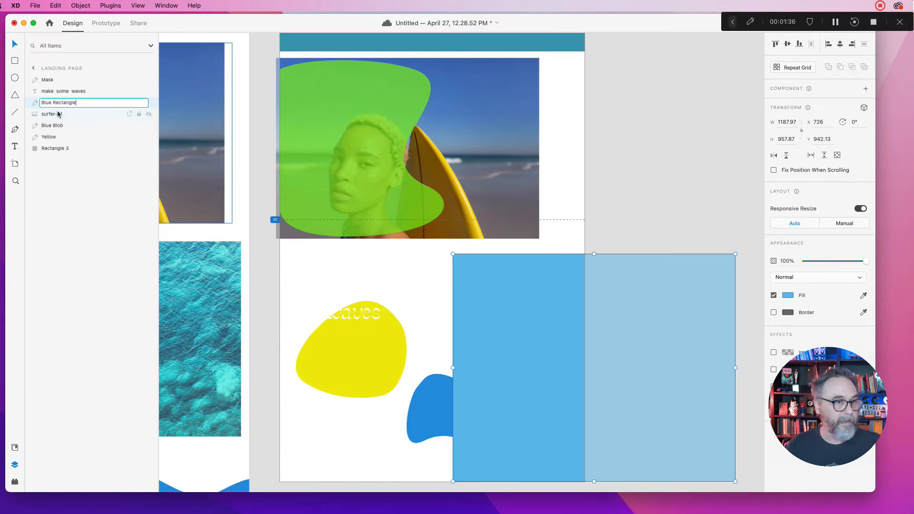
click(57, 114)
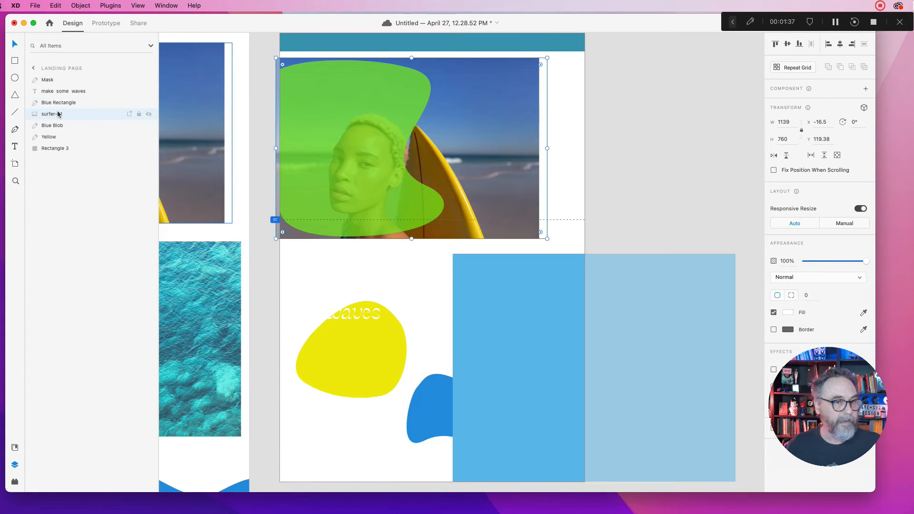
- Raise the Blue Blob layer above Blue Rectangle and place the "make some waves" text on the light blue panel, about X 808, Y 1046
click(55, 125)
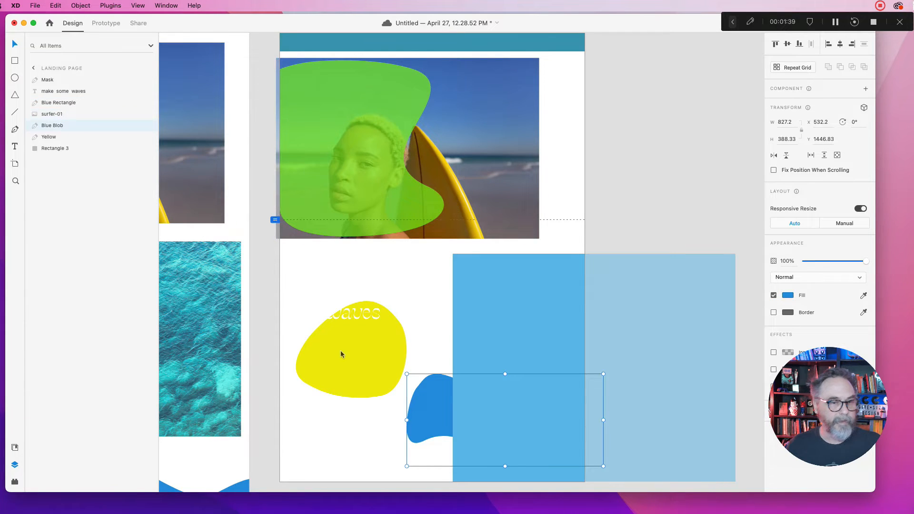
click(471, 330)
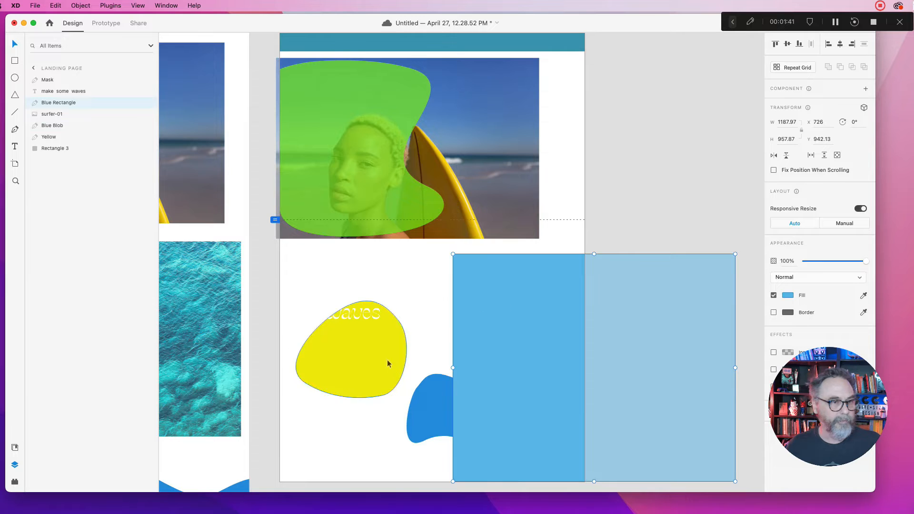
drag(46, 127, 47, 102)
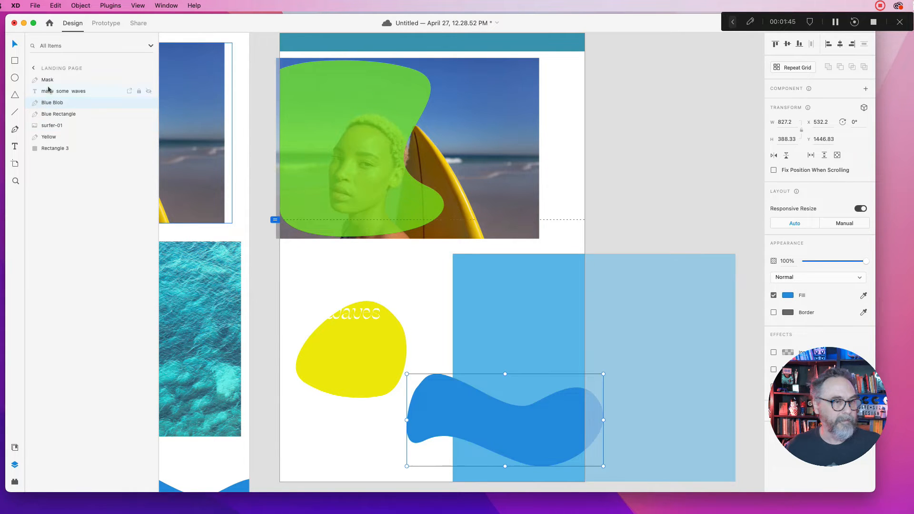
drag(336, 314, 479, 352)
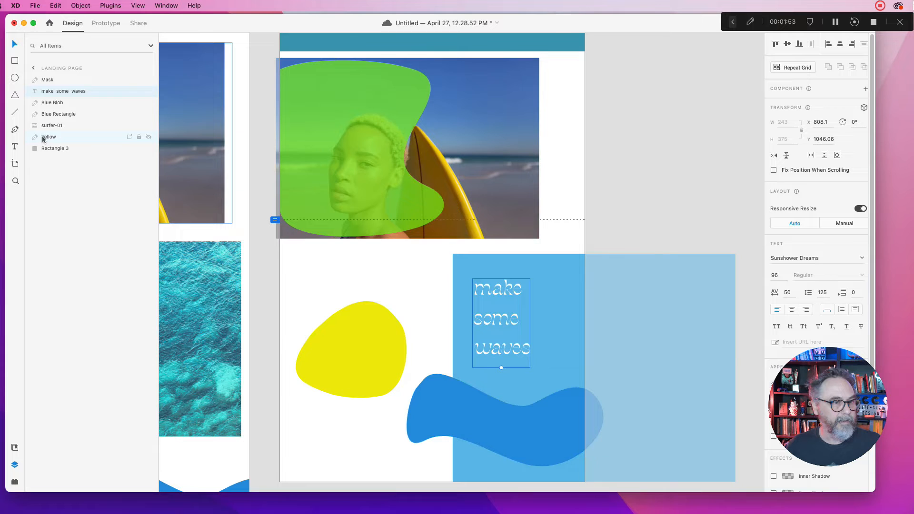
- Place the Yellow layer between Blue Blob and Blue Rectangle and rename it Yellow Blob
drag(43, 139, 52, 114)
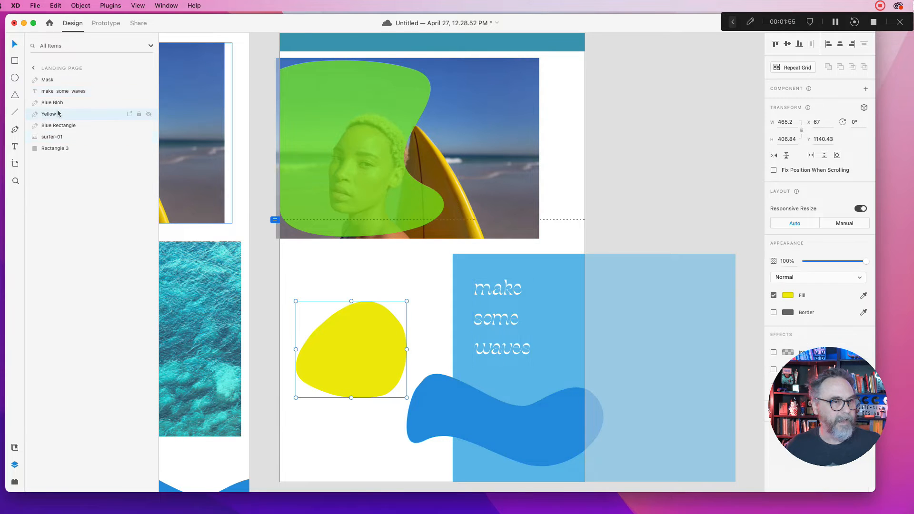
double_click(52, 115)
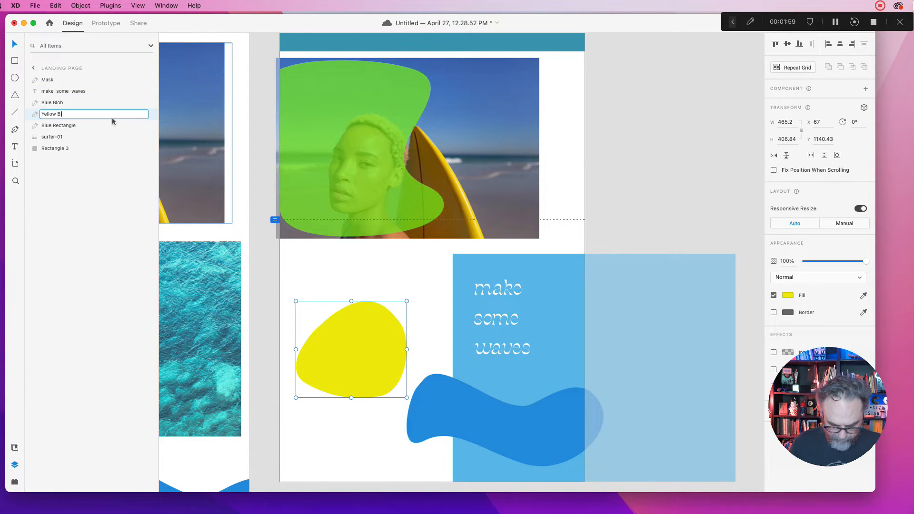
text(Blo)
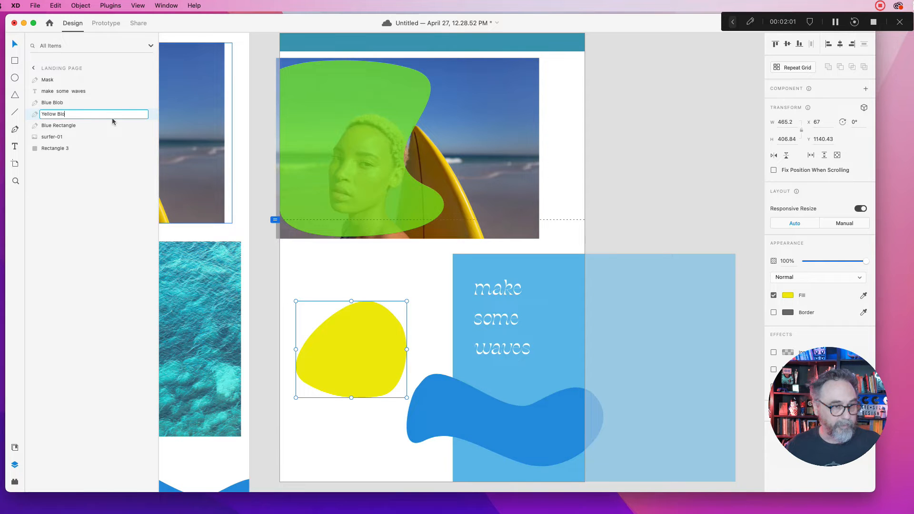
text(b)
click(67, 127)
- Rename the teal header bar's Rectangle 3 layer as Nav and bring it to the front of the layer order
click(60, 138)
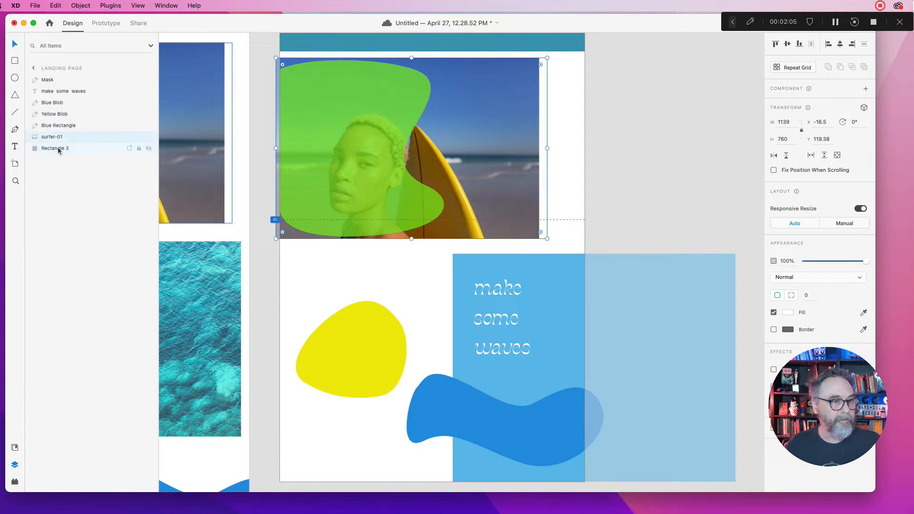
click(58, 148)
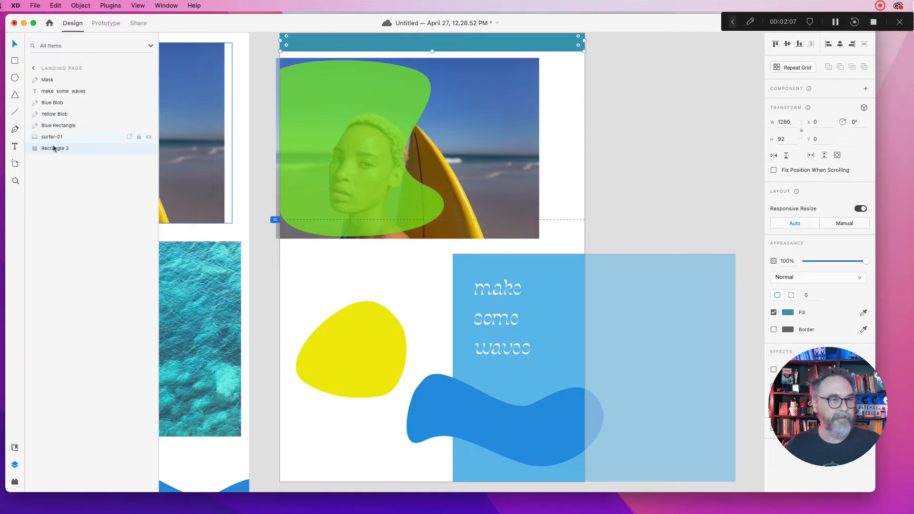
double_click(54, 149)
text(Men)
key(BackSpace)
key(BackSpace)
key(BackSpace)
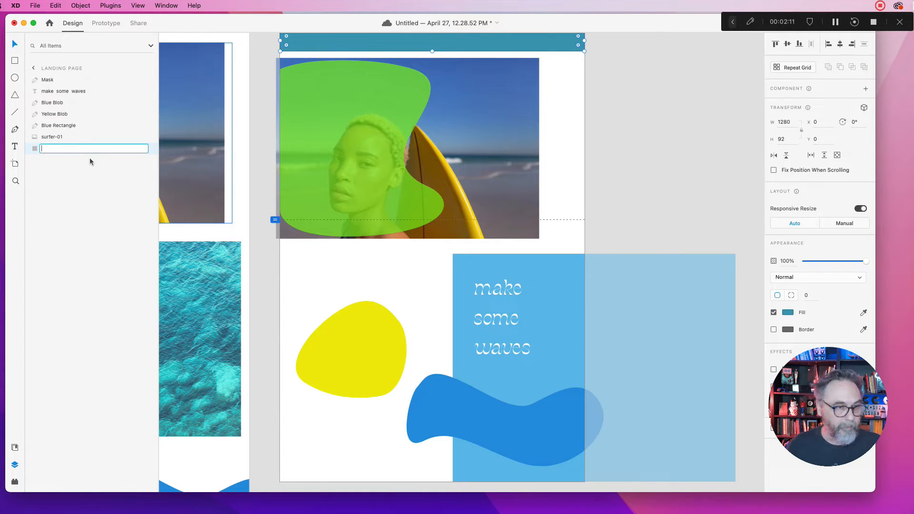
text(Nav)
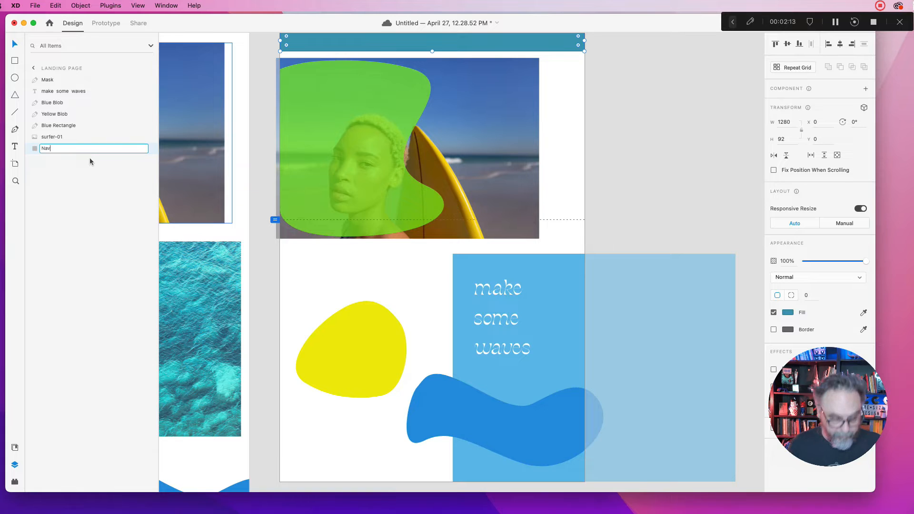
key(Return)
drag(35, 149, 42, 80)
key(Escape)
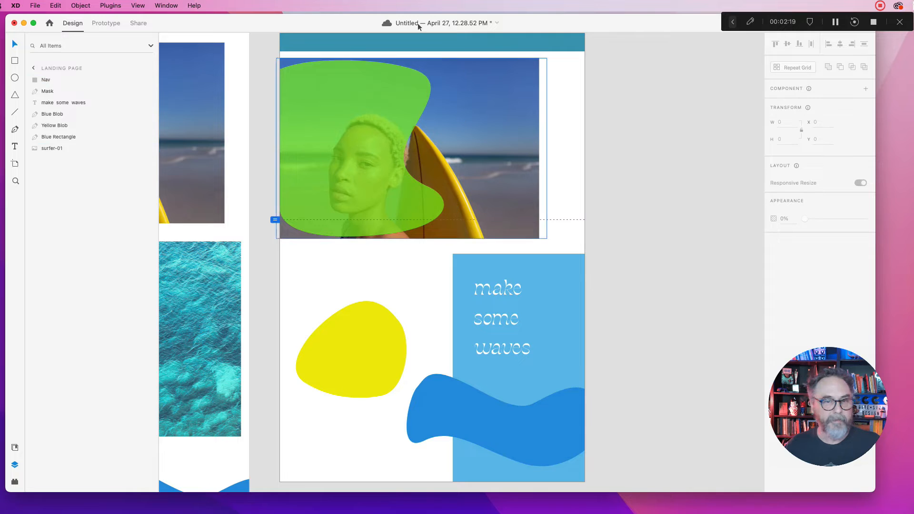
click(611, 90)
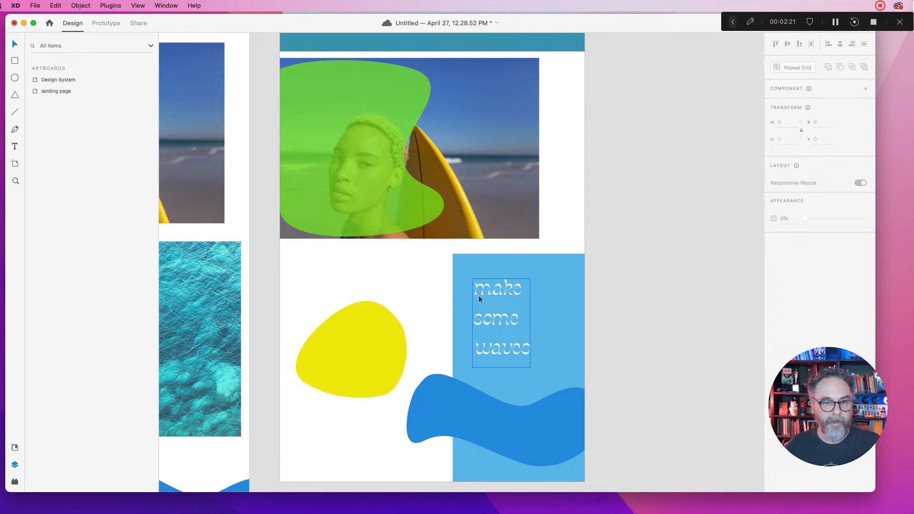
- Move the light blue rectangle over the surfer photo and place the yellow and blue blobs along the green mask's lower edge
drag(562, 287, 437, 123)
click(317, 349)
drag(328, 353, 293, 255)
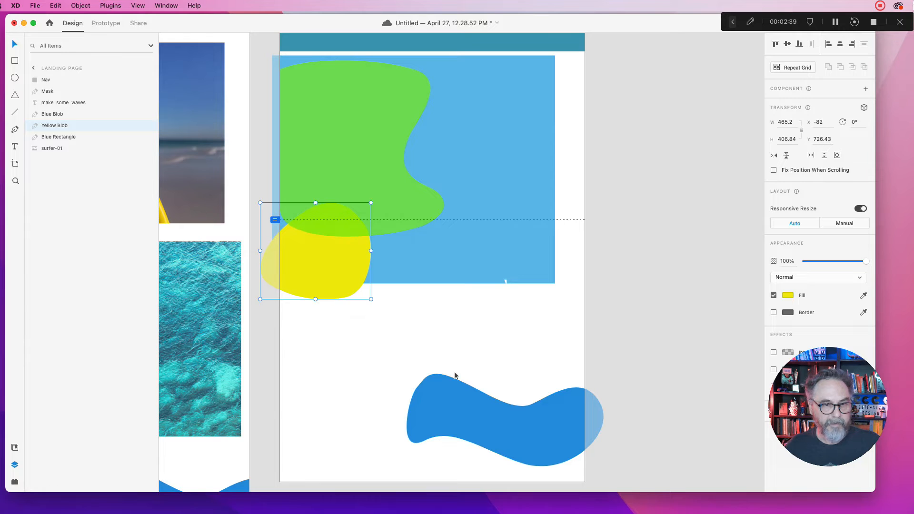
drag(475, 404, 408, 229)
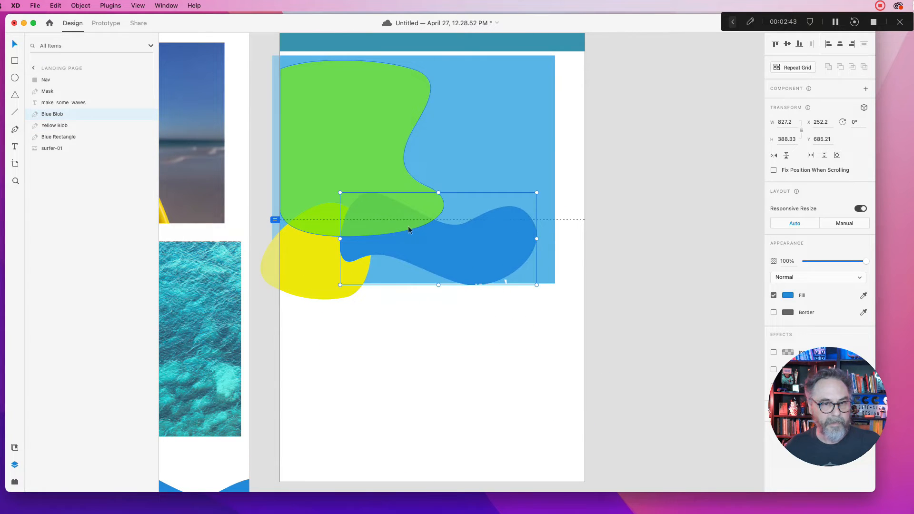
- Raise Yellow Blob above Blue Blob, then place the blue blob at about X -285, Y 707 and the yellow one overlapping its right end
click(313, 246)
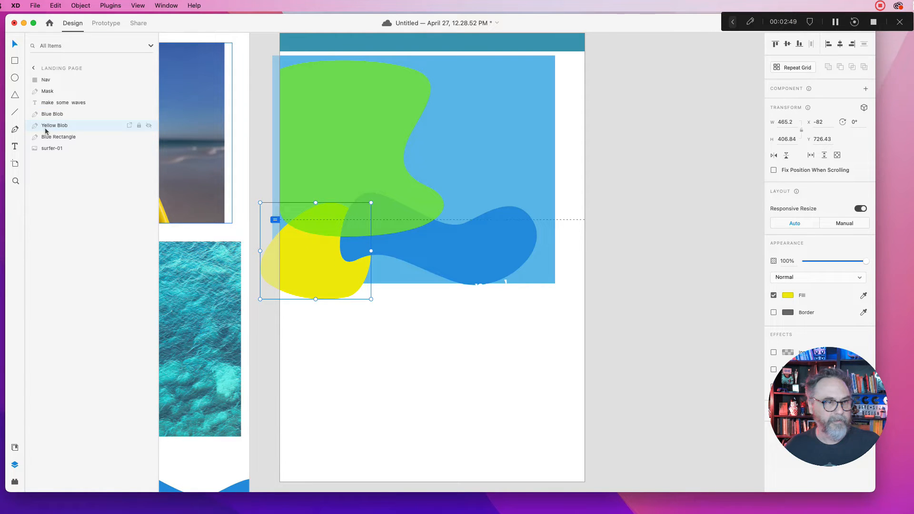
drag(51, 127, 50, 112)
drag(433, 235, 311, 230)
drag(334, 284, 415, 276)
drag(319, 263, 316, 266)
click(404, 265)
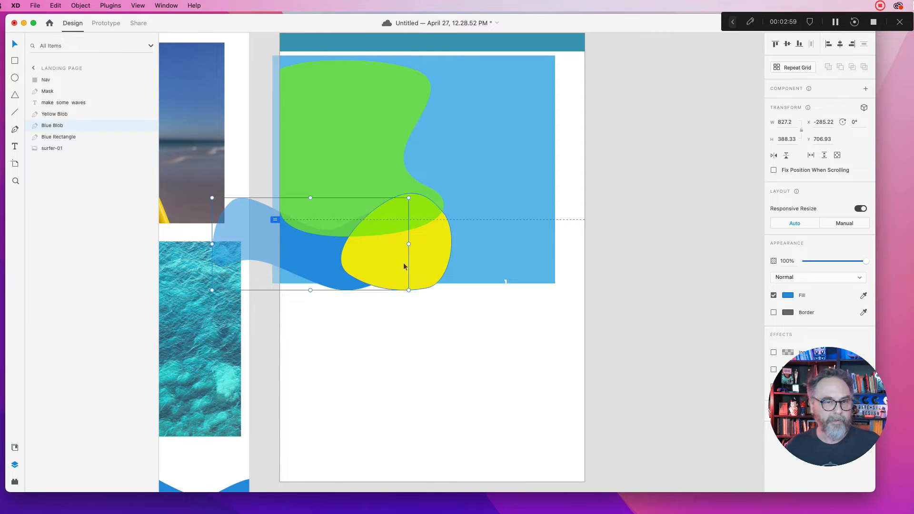
drag(435, 258, 442, 276)
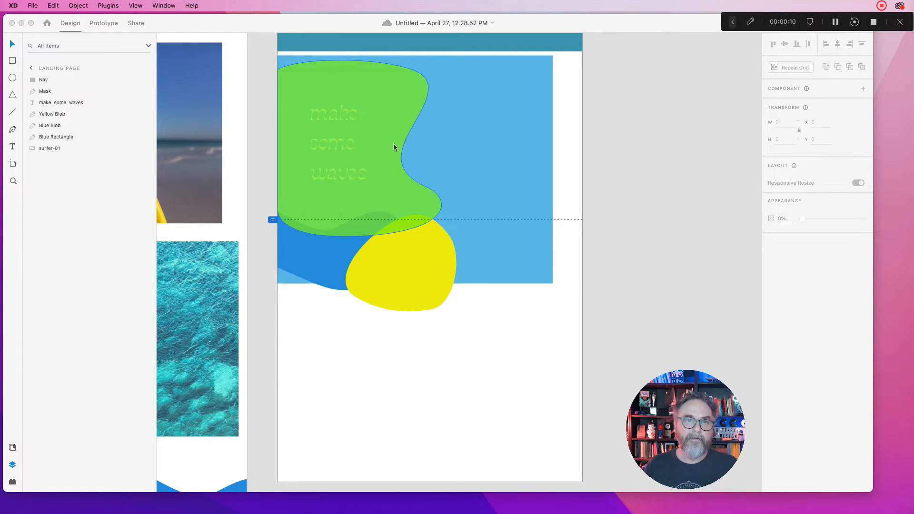
- Reposition the light blue rectangle to align with the surfer photo at X -16.5, Y 119.38
click(506, 163)
click(492, 126)
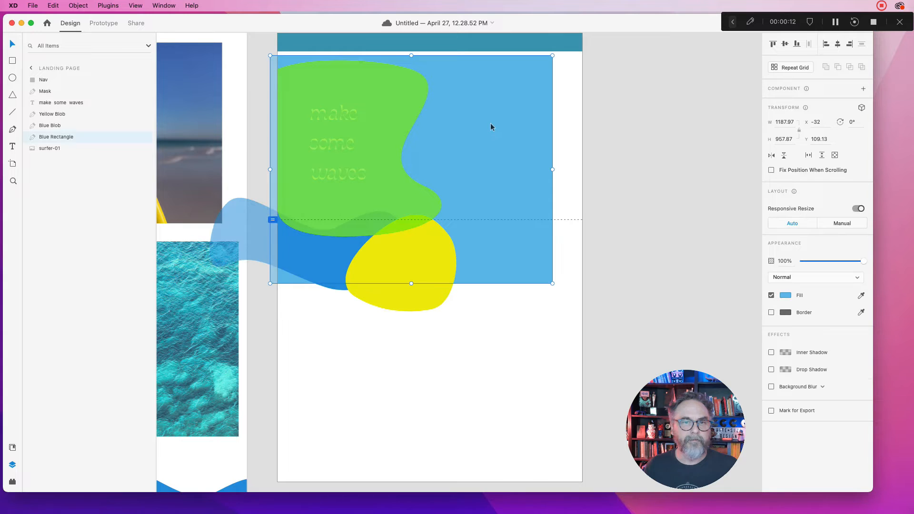
mouse_move(494, 126)
mouse_down()
mouse_move(496, 159)
mouse_move(530, 158)
mouse_move(484, 181)
mouse_move(498, 313)
mouse_move(497, 122)
mouse_up()
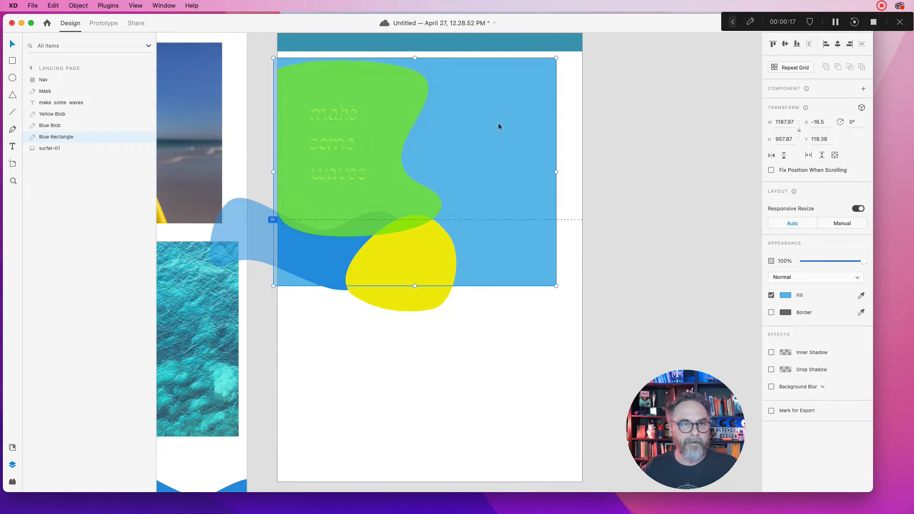
click(478, 381)
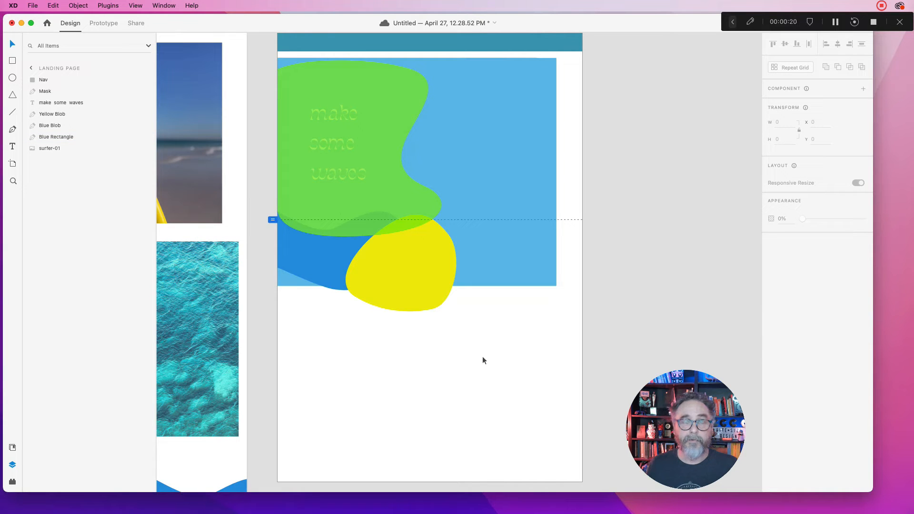
- Mask the text, both blobs, the light blue rectangle and the surfer photo together with the green mask shape
click(377, 171)
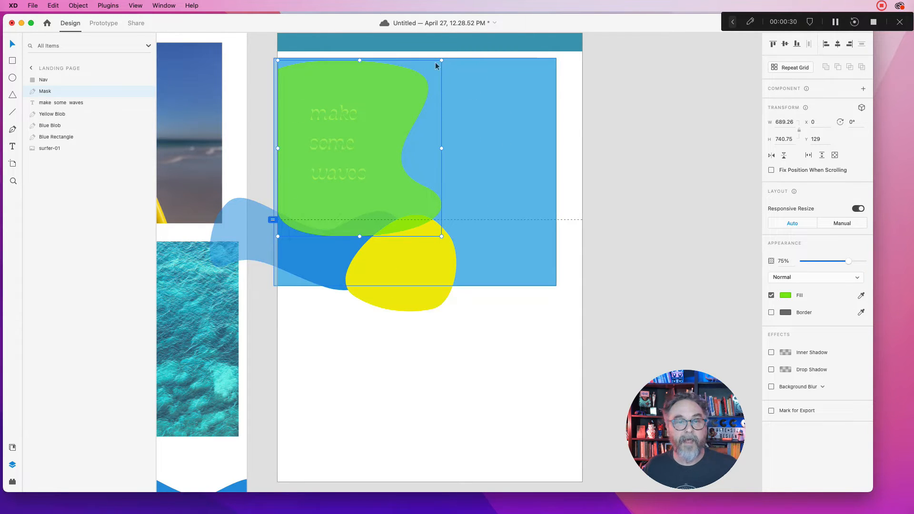
click(564, 123)
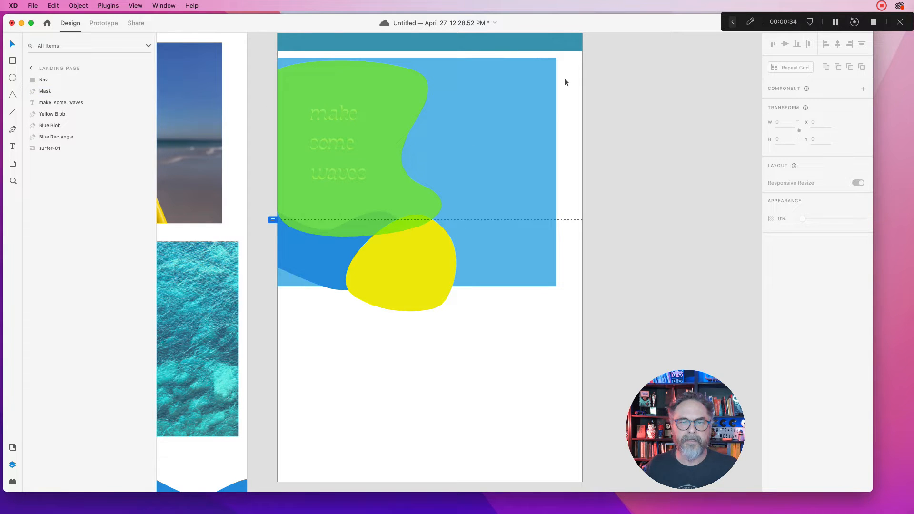
drag(565, 70, 309, 306)
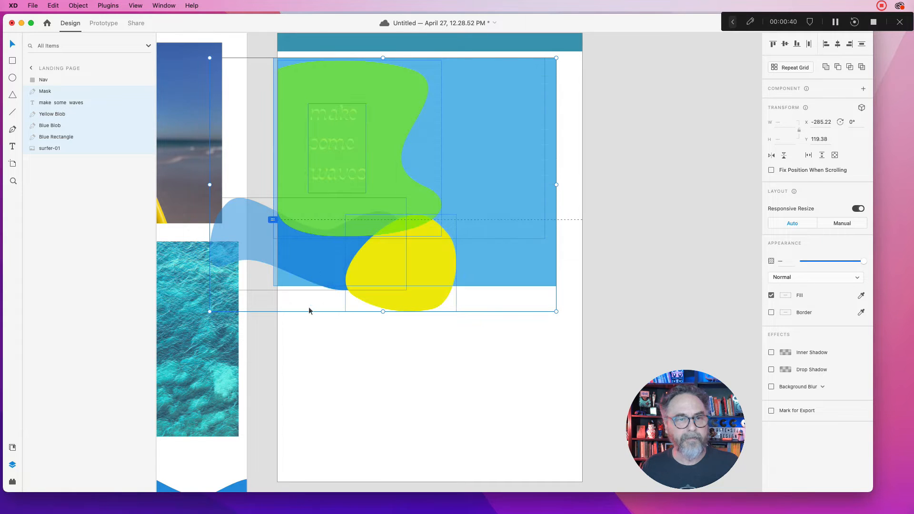
click(85, 4)
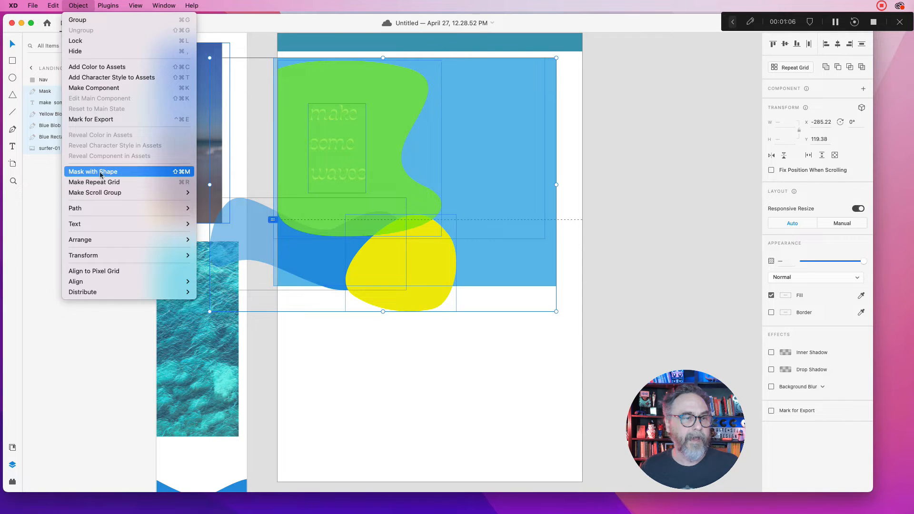
click(100, 172)
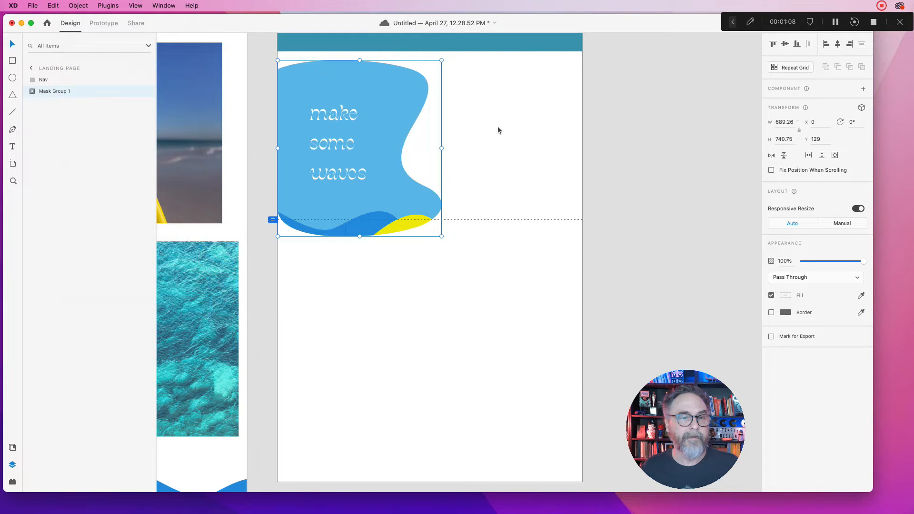
click(479, 133)
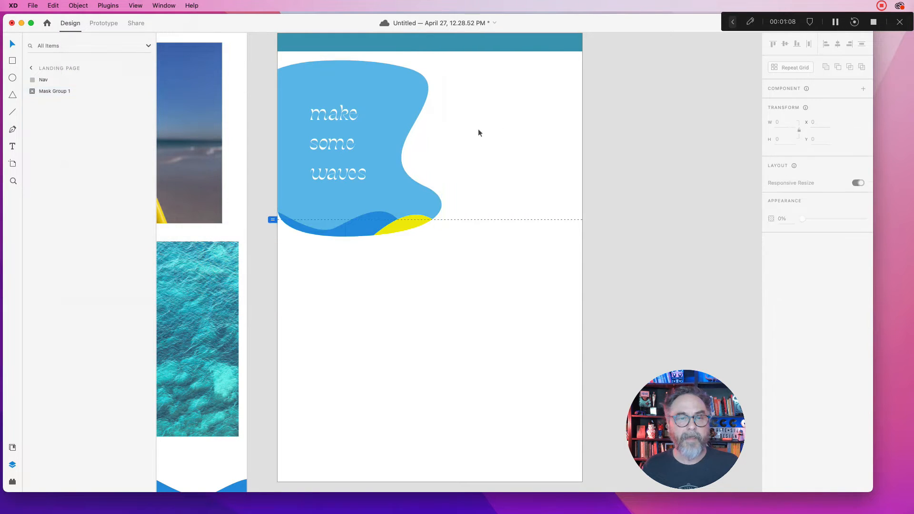
- Open the masked hero group and inspect its mask shape, text and light blue rectangle
double_click(352, 116)
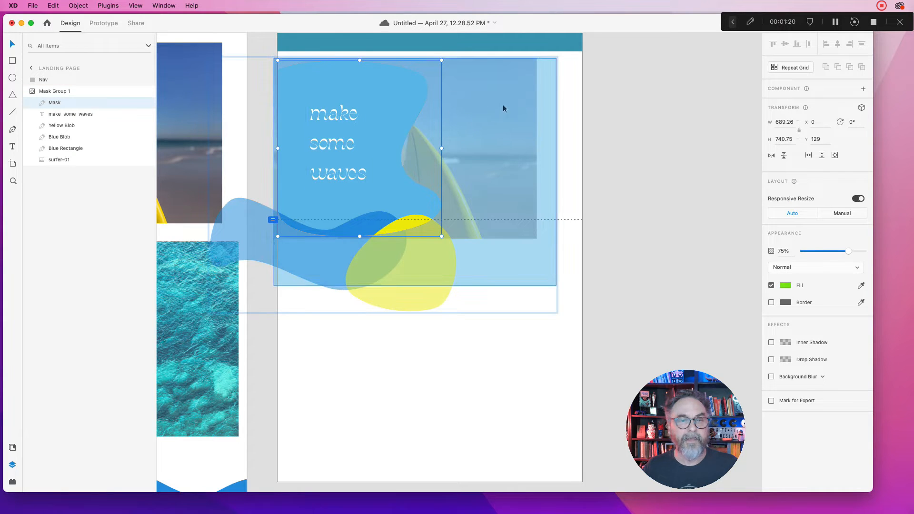
click(384, 107)
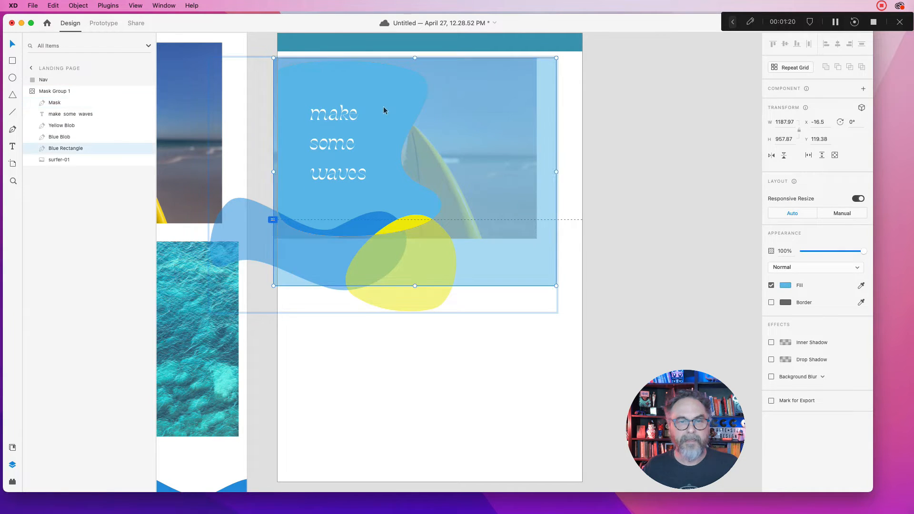
double_click(350, 116)
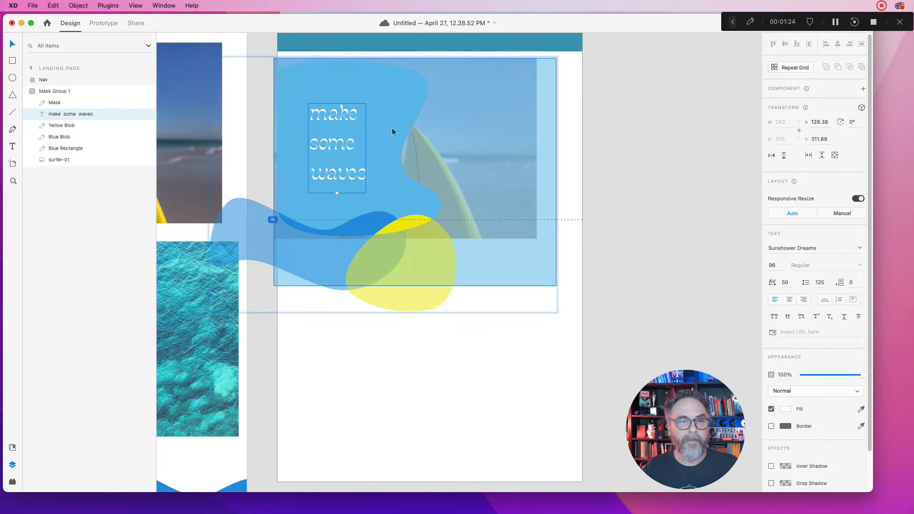
click(447, 159)
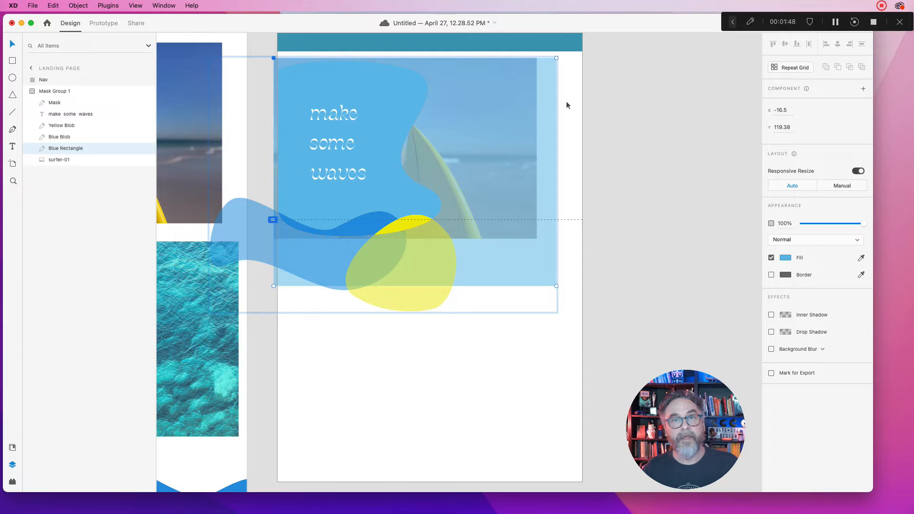
click(564, 118)
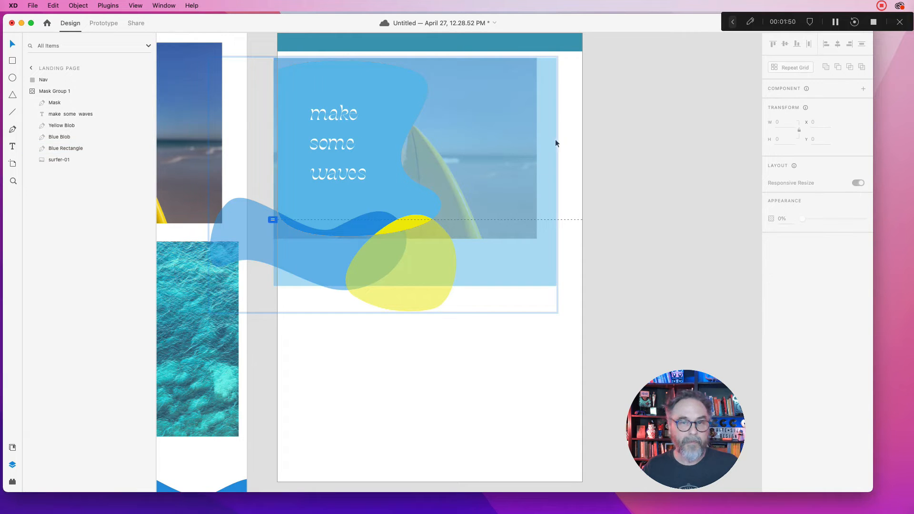
click(470, 374)
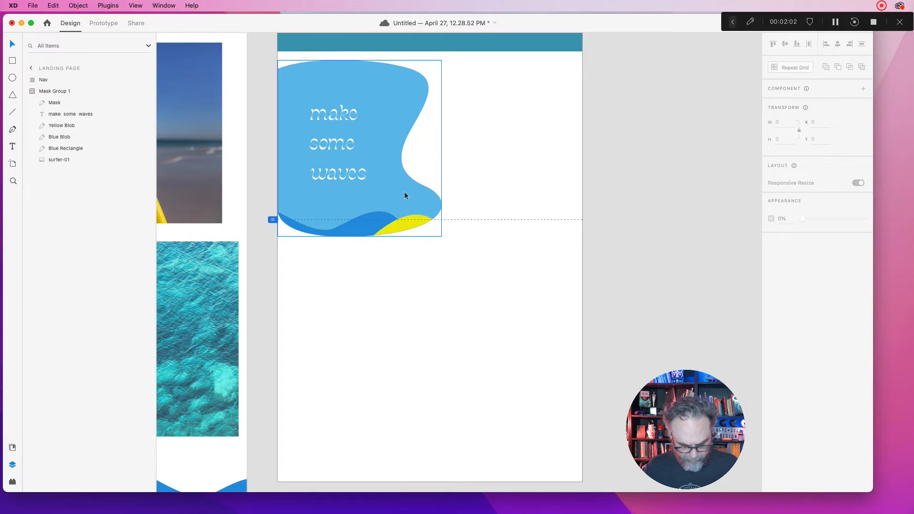
- Convert the masked hero group on the landing page artboard into a component
key(super+0)
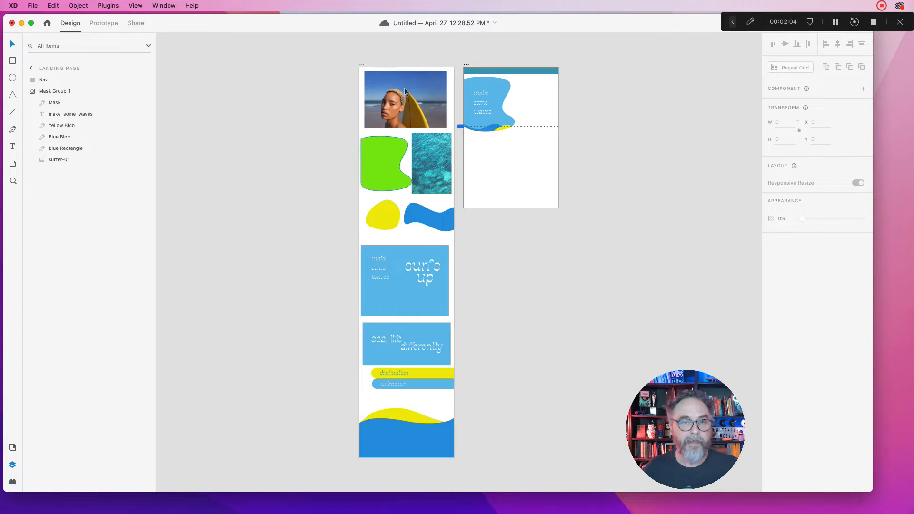
click(489, 98)
click(530, 92)
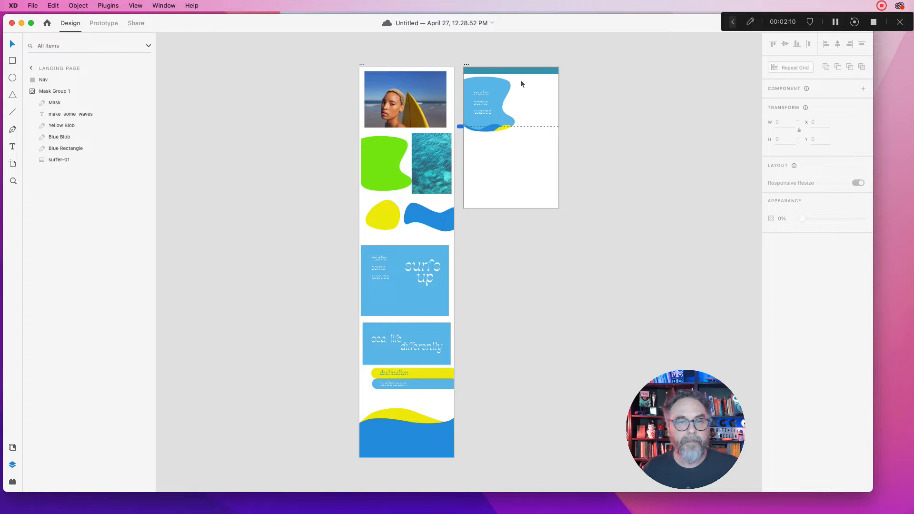
click(498, 101)
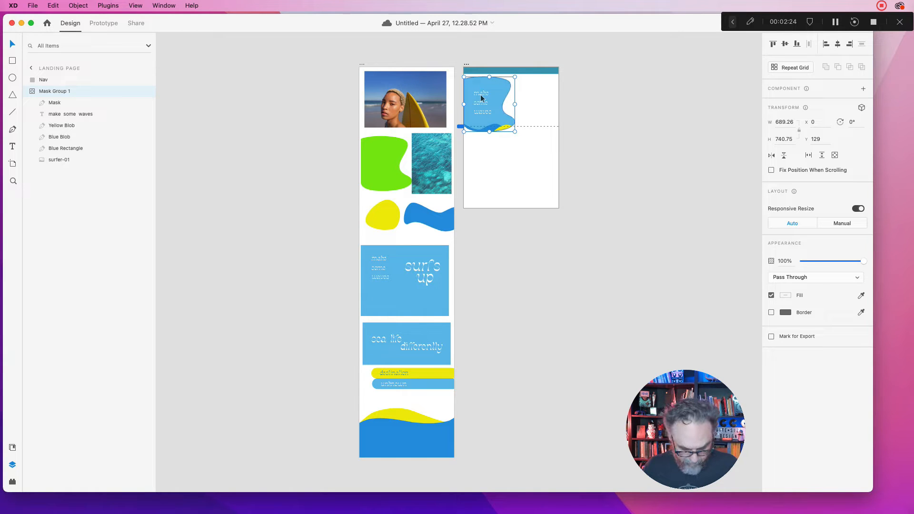
key(super+k)
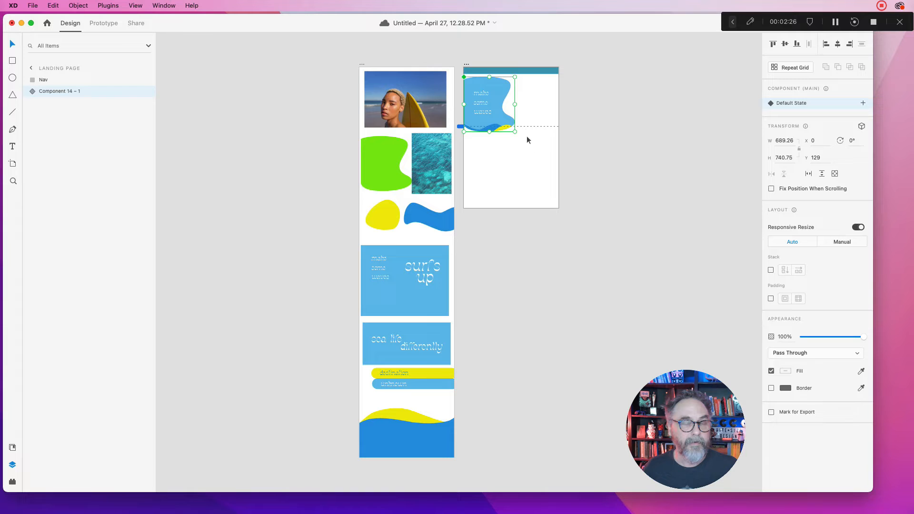
- Rename the hero component as LP Blob
click(523, 183)
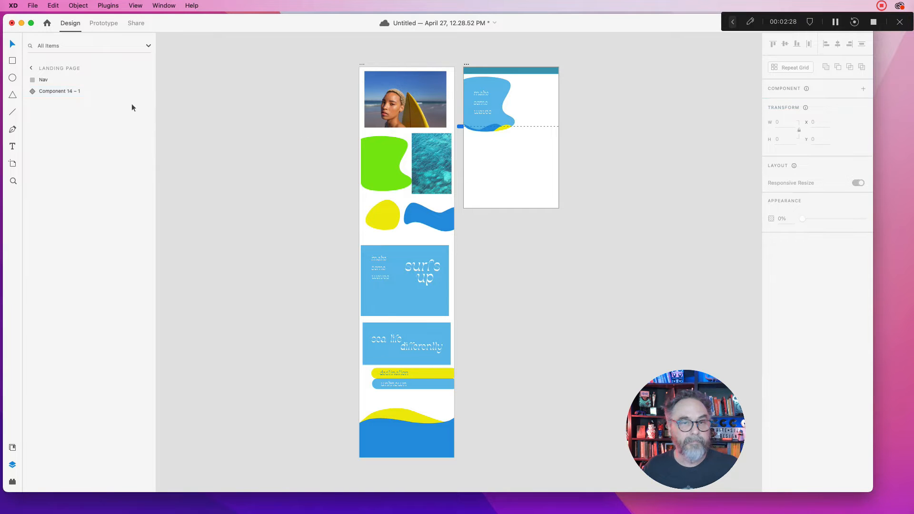
double_click(68, 91)
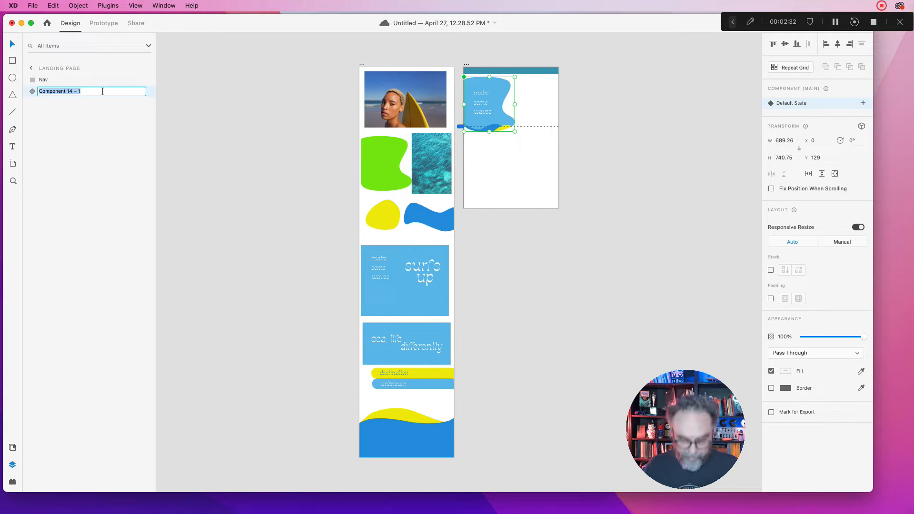
text(LP)
text( Blp)
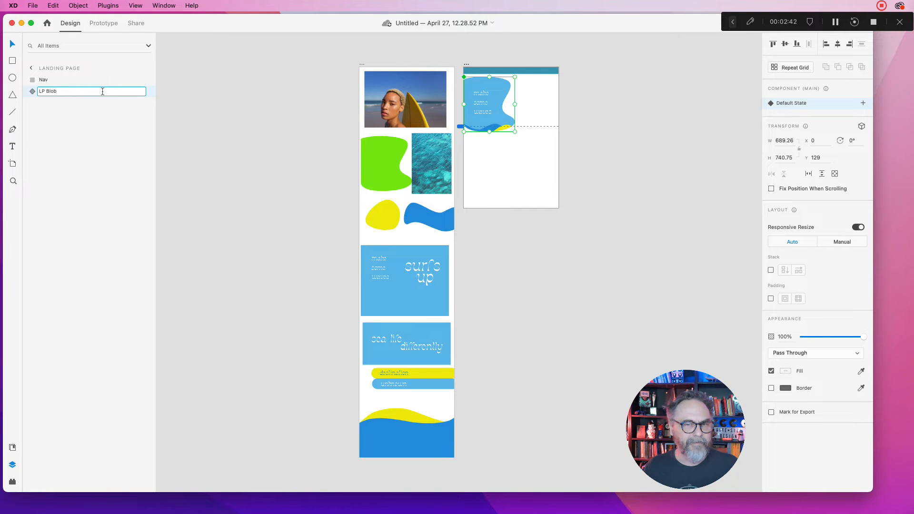
click(443, 152)
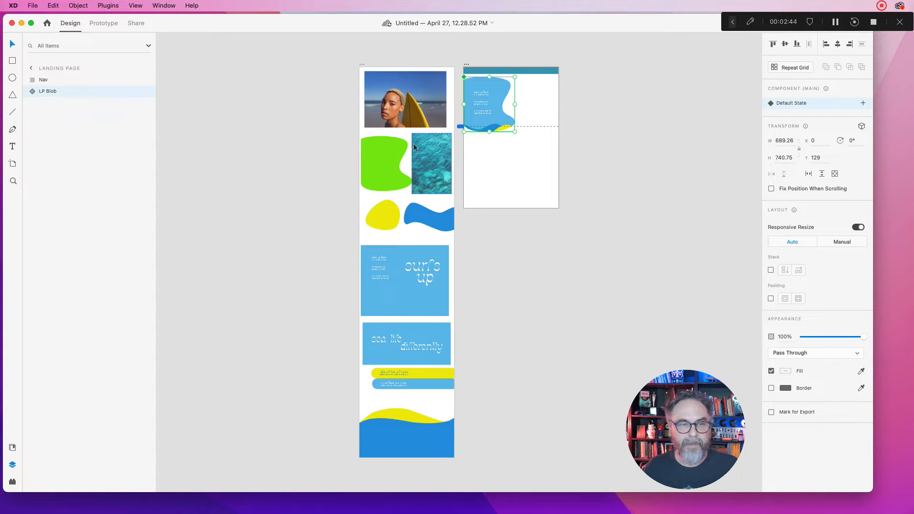
click(479, 157)
- Duplicate the landing page artboard and place the copy beside the original at X 1409, Y 0
click(494, 109)
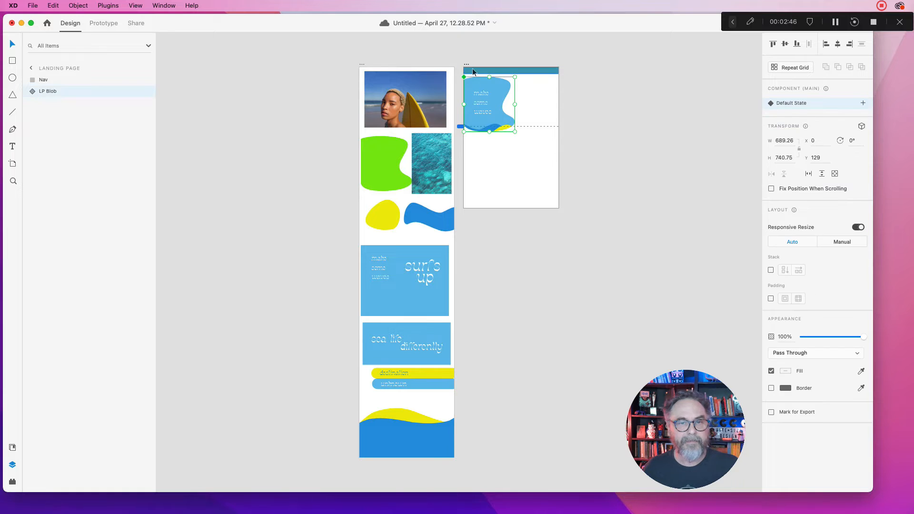
click(469, 68)
click(467, 63)
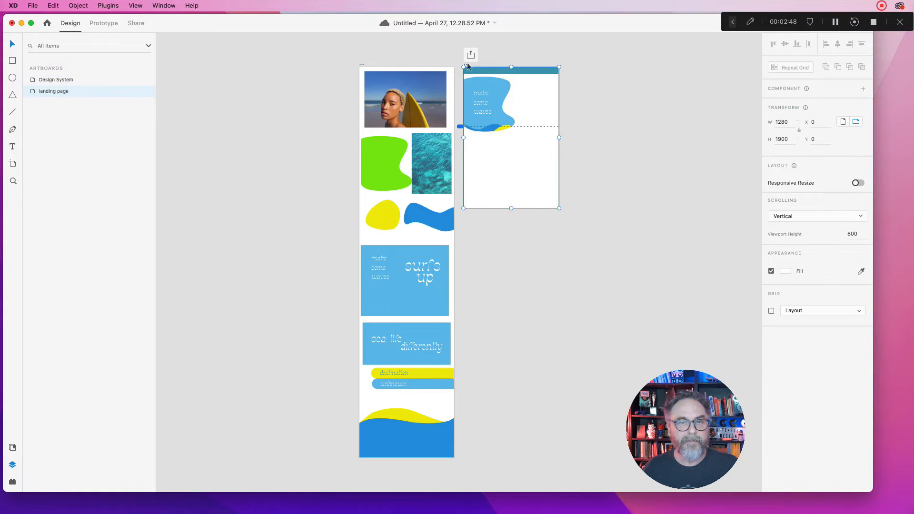
drag(467, 62, 572, 76)
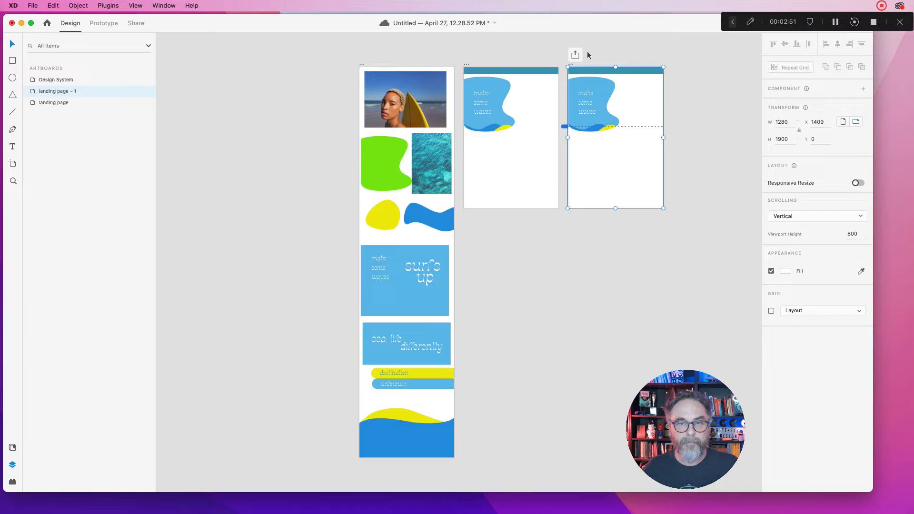
click(590, 91)
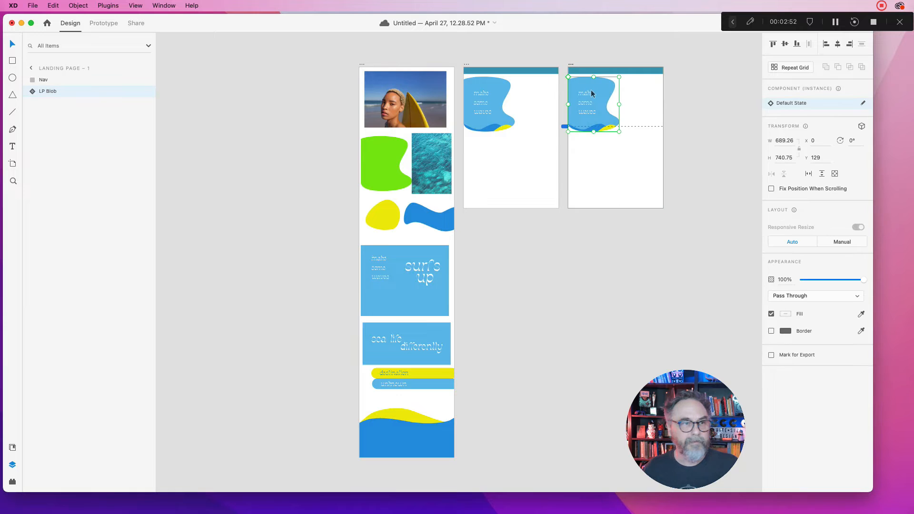
click(474, 103)
click(507, 73)
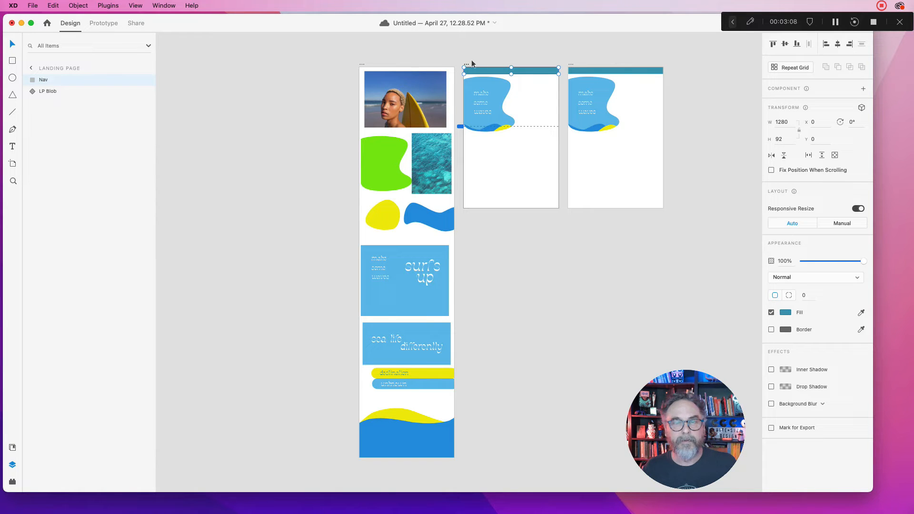
click(588, 54)
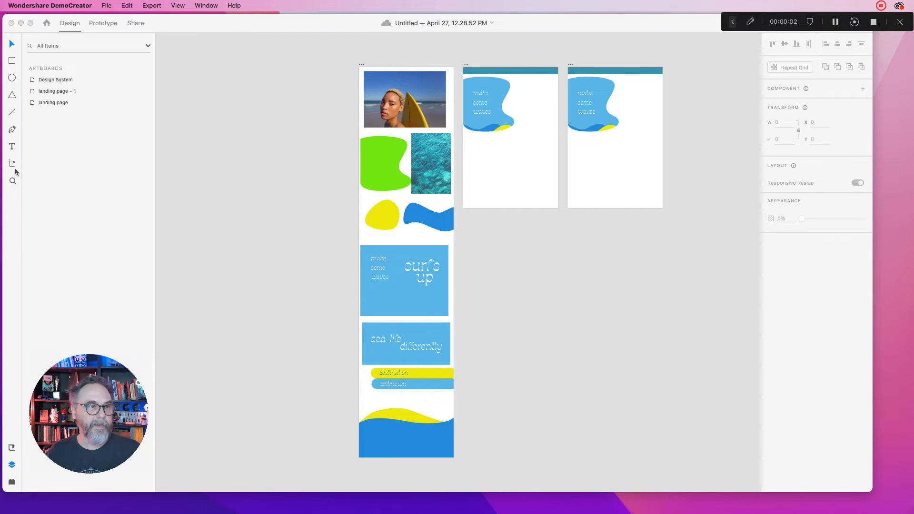
click(579, 72)
- Rename the duplicated artboard as "landing page – 2"
drag(674, 53, 458, 225)
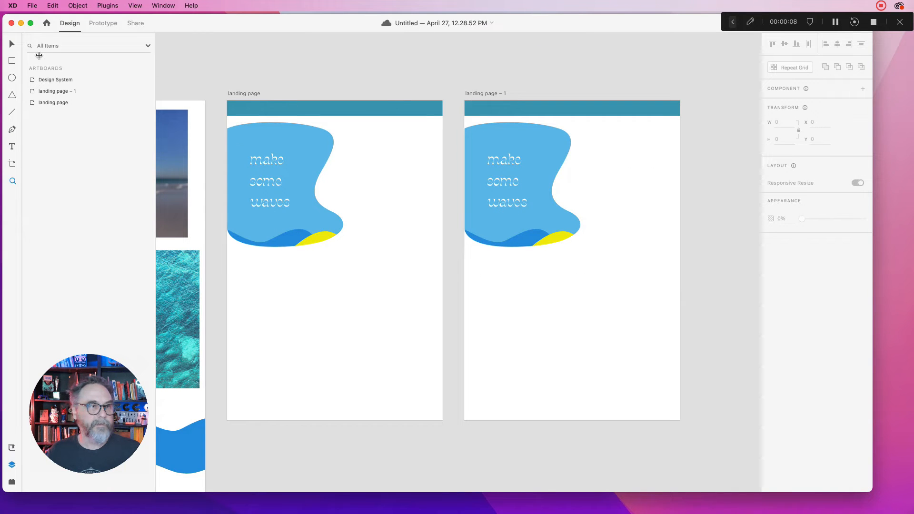
click(12, 44)
click(495, 93)
double_click(496, 94)
click(505, 93)
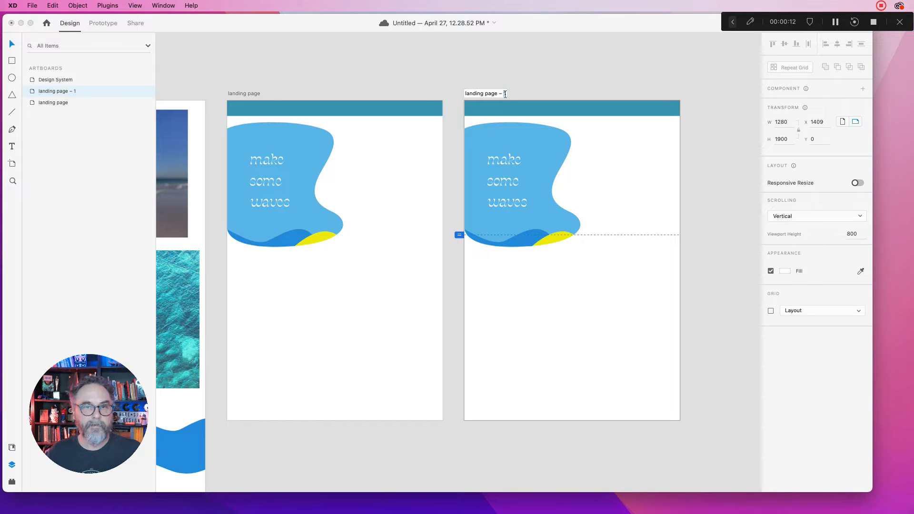
key(BackSpace)
text(2)
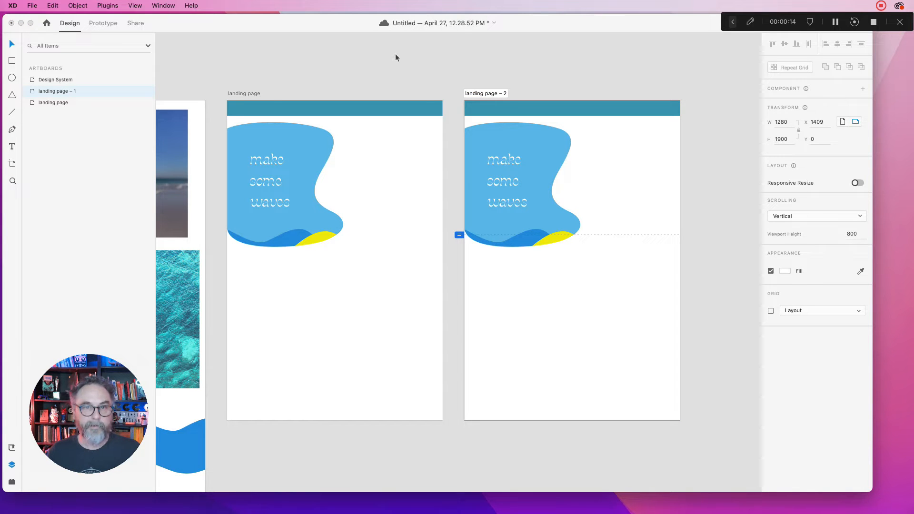
click(12, 44)
click(454, 70)
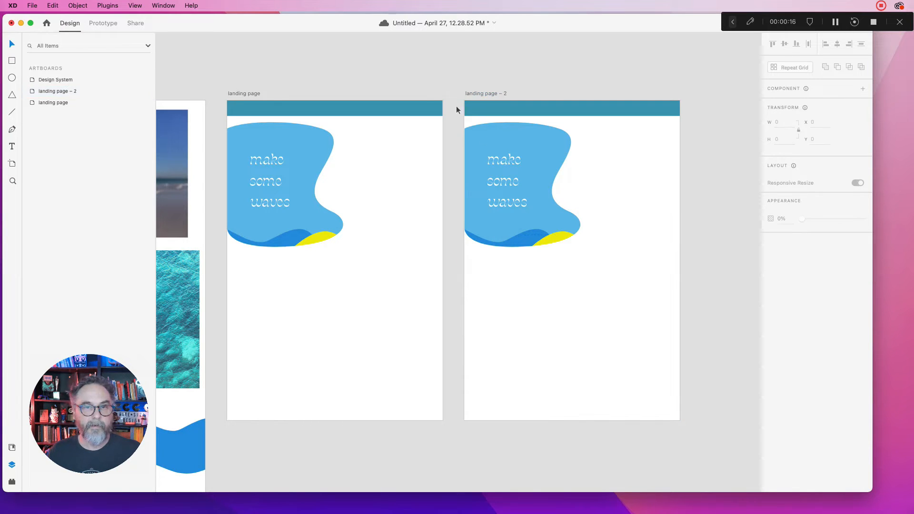
- In the main LP Blob component, move the "make some waves" text below the mask to about X 114, Y 890
click(508, 166)
double_click(506, 163)
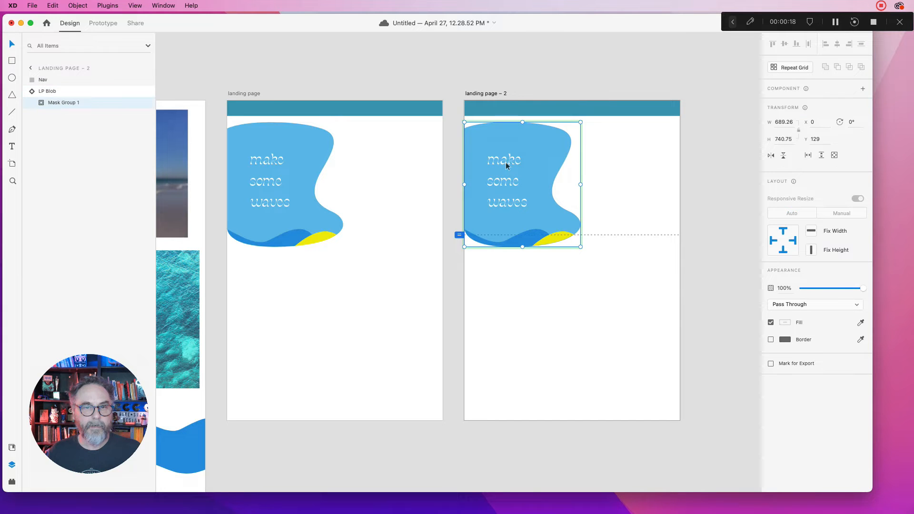
click(276, 167)
double_click(270, 162)
double_click(269, 162)
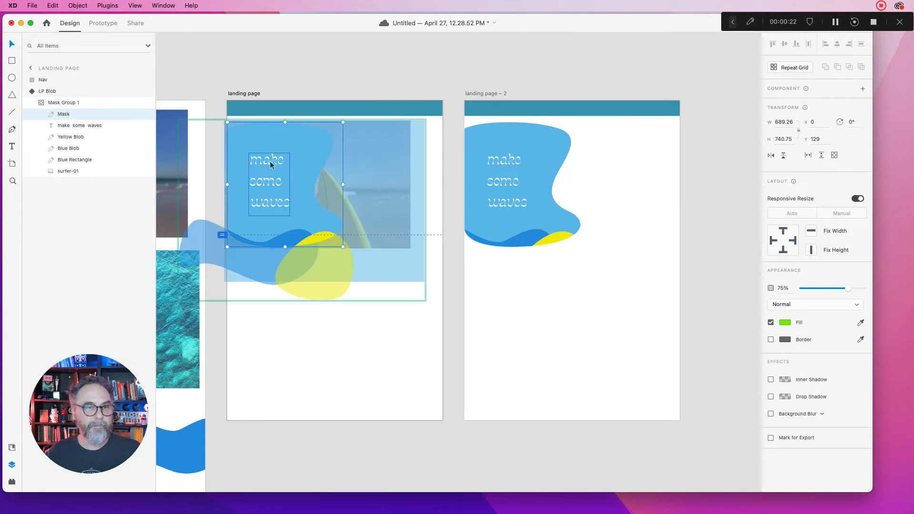
drag(270, 164, 258, 245)
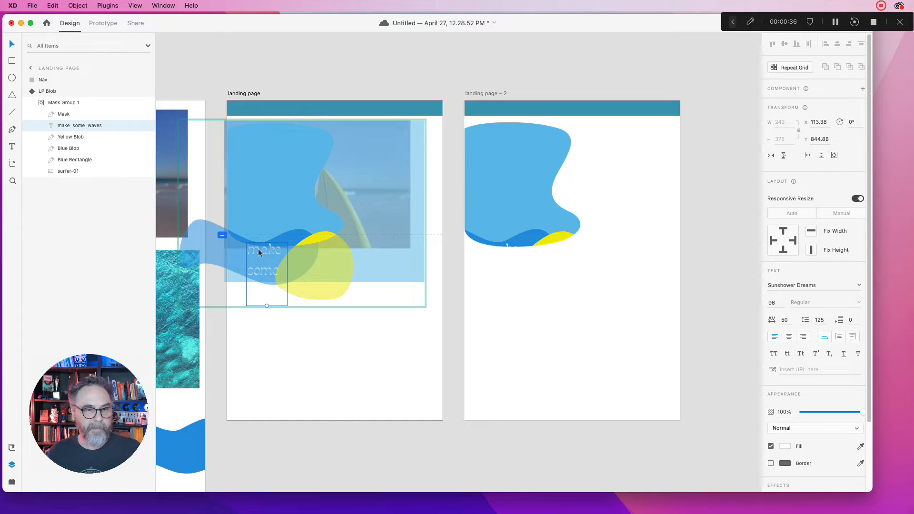
drag(273, 250, 274, 262)
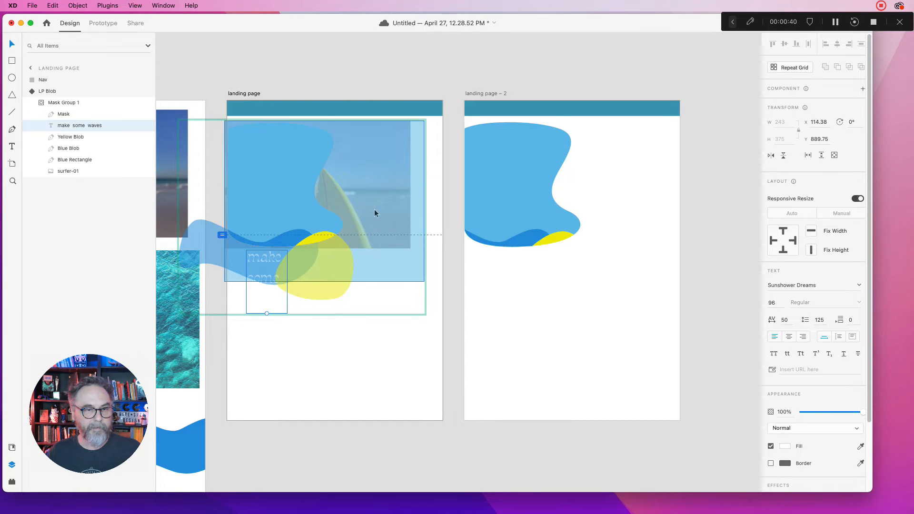
- In the LP Blob instance on landing page – 2, move the blue and yellow blobs up to the mask's upper edge
click(530, 174)
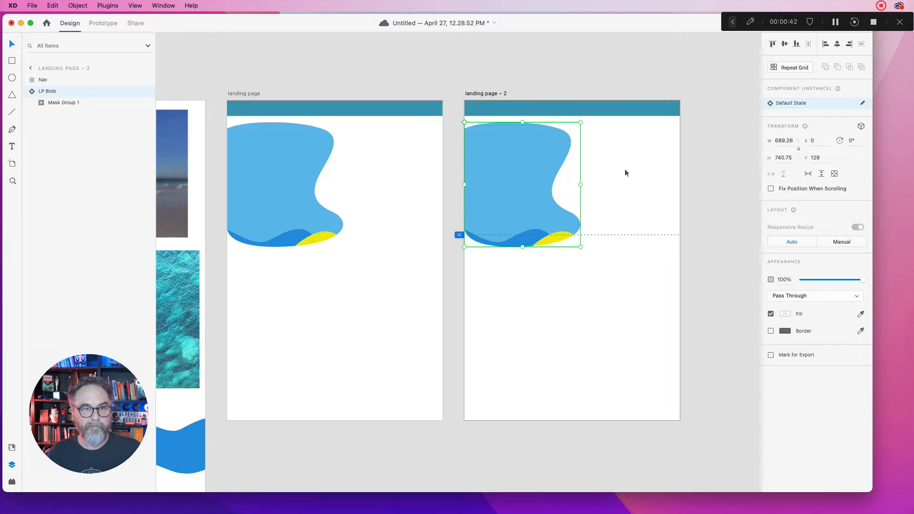
double_click(517, 177)
double_click(517, 176)
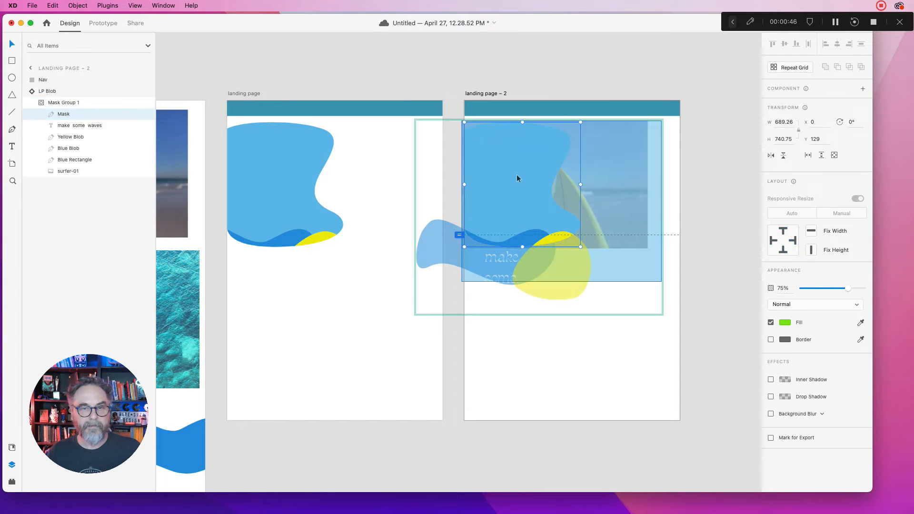
click(520, 230)
drag(521, 232, 566, 113)
drag(552, 241, 476, 82)
- Move the instance's light blue rectangle up off the surfer photo to about X -65, Y -739
click(490, 259)
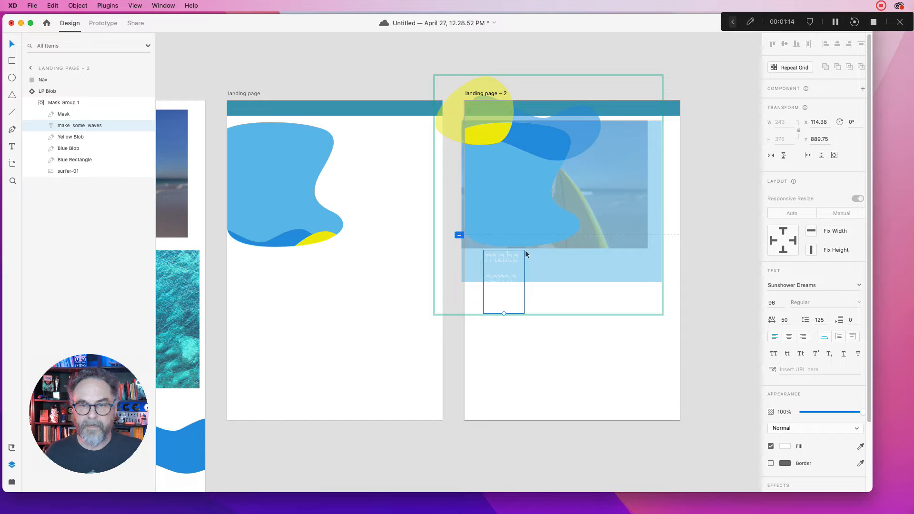
click(537, 209)
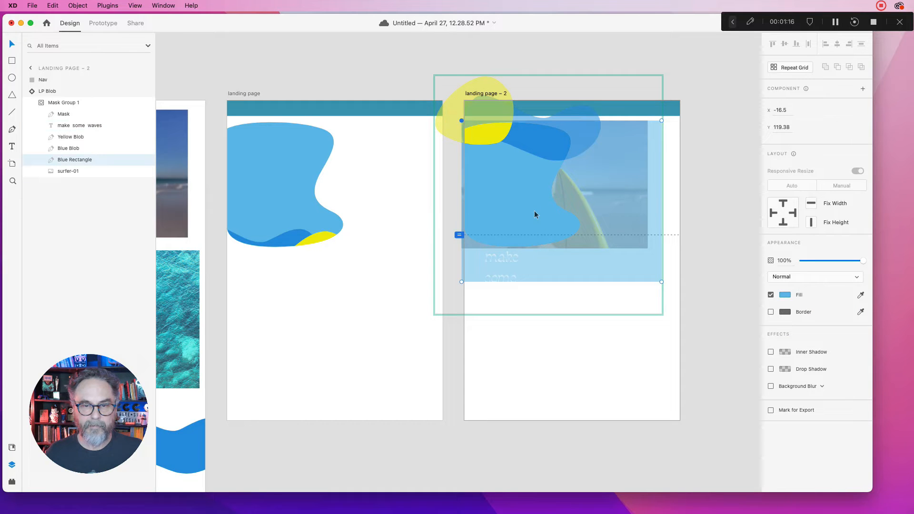
click(535, 219)
click(587, 274)
drag(587, 273, 577, 128)
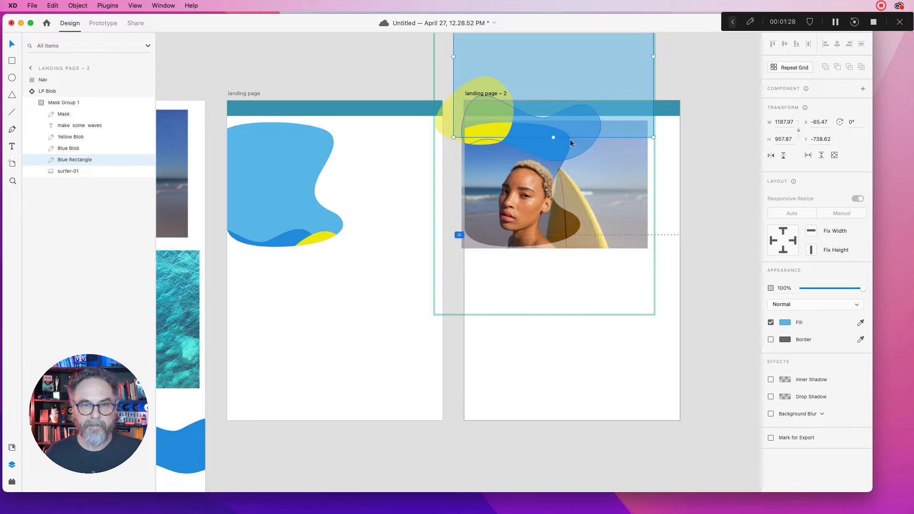
- Reposition the surfer photo within the instance's mask at about X -189, Y 84, nudging the blue blob and light blue rectangle slightly upward
click(527, 202)
drag(527, 202, 499, 189)
click(547, 150)
mouse_move(547, 151)
mouse_down()
mouse_move(547, 139)
mouse_move(548, 146)
mouse_up()
click(627, 131)
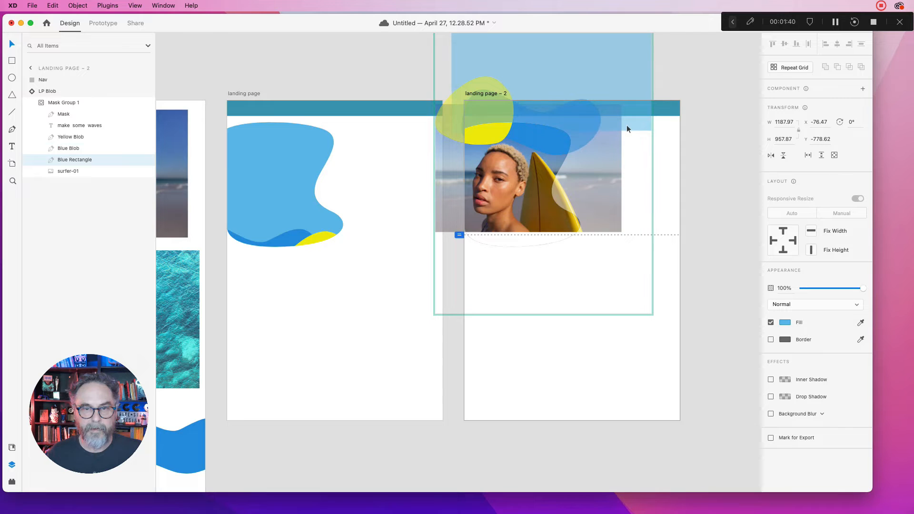
click(507, 222)
drag(507, 221, 503, 232)
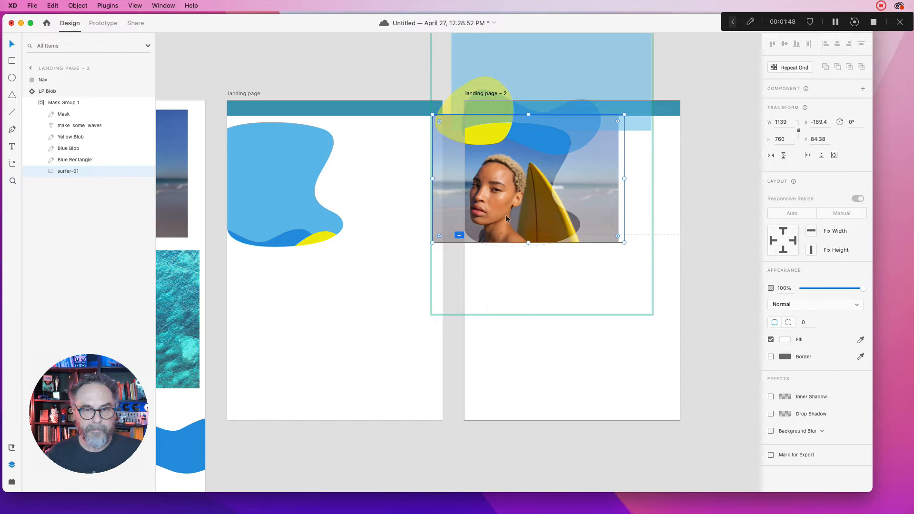
- Scale the surfer photo in the landing page – 2 instance to about 1067 × 712 and place it at about X -136, Y 158
drag(543, 208, 543, 215)
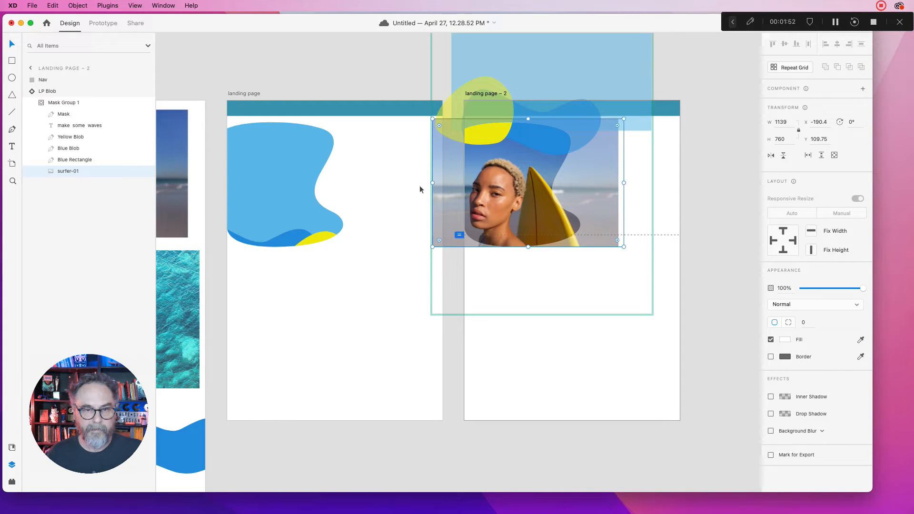
drag(432, 119, 444, 127)
drag(509, 212, 504, 209)
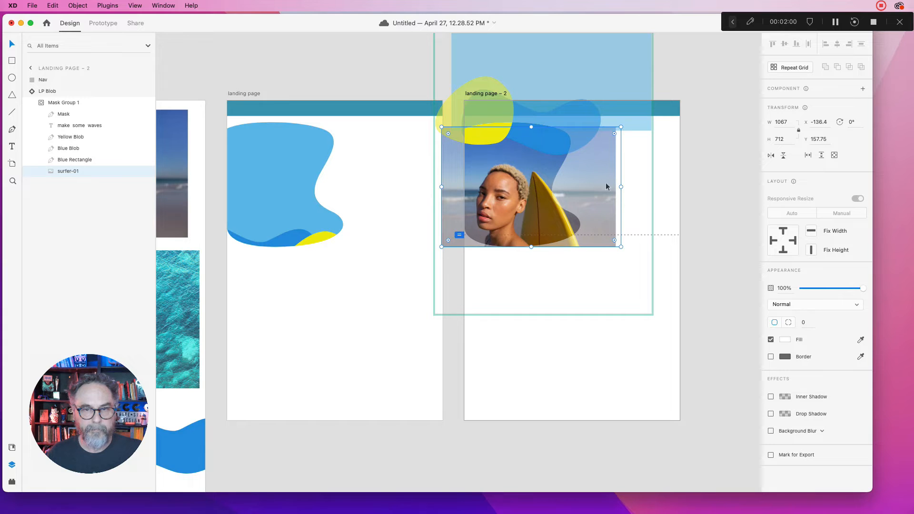
click(661, 175)
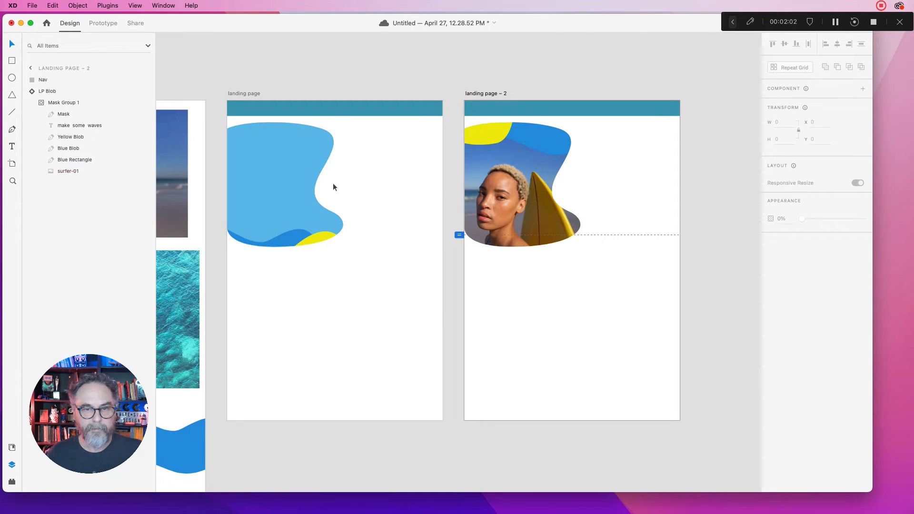
- In the main LP Blob component, move the "make some waves" text up into the mask at about X 128, Y 332
click(268, 217)
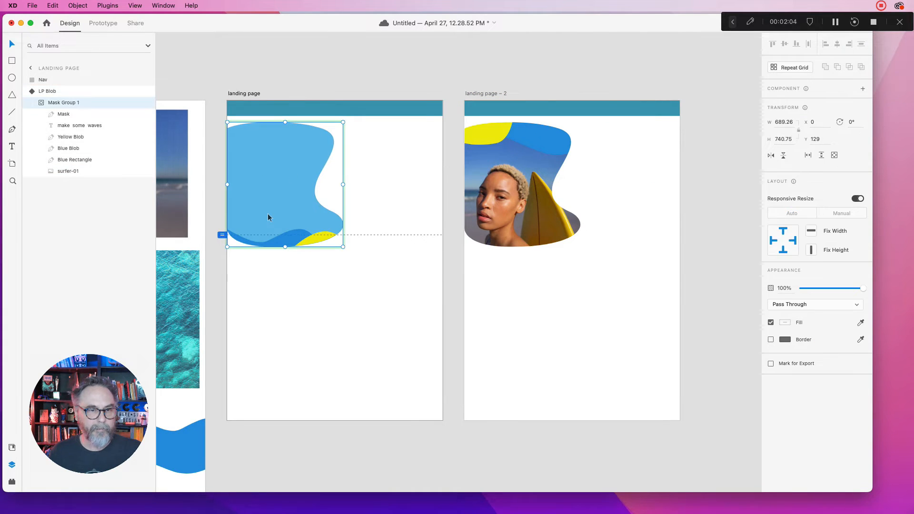
double_click(267, 216)
click(269, 236)
drag(273, 201, 272, 171)
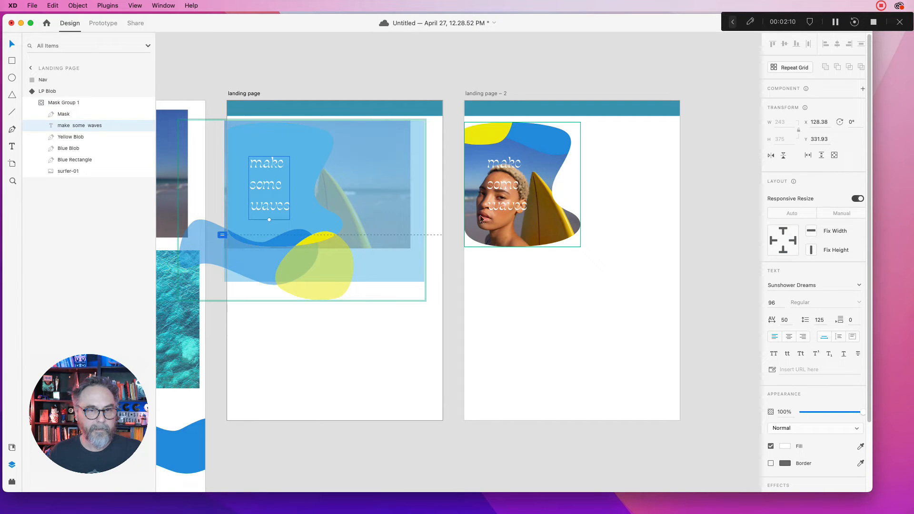
- In the landing page – 2 instance, move the "make some waves" text above the mask to about X 140, Y -217
click(502, 205)
double_click(501, 205)
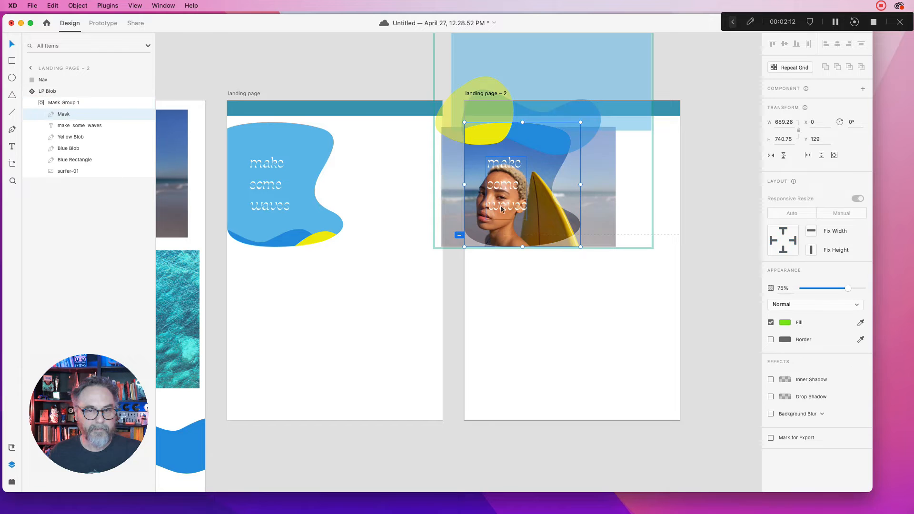
drag(500, 204, 503, 305)
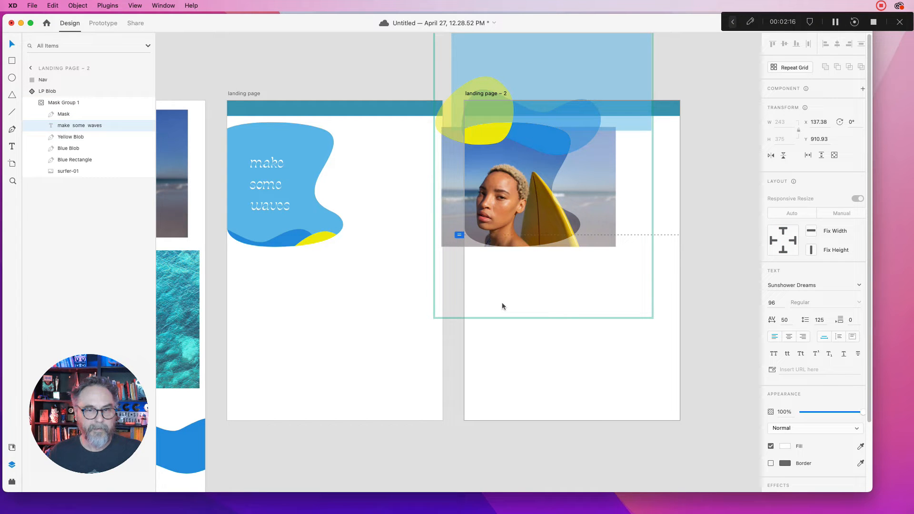
drag(501, 302, 503, 116)
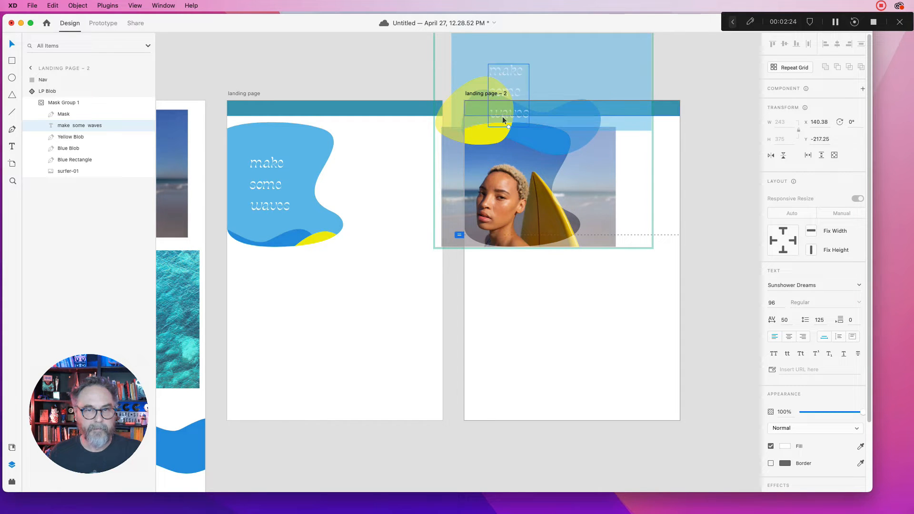
click(530, 340)
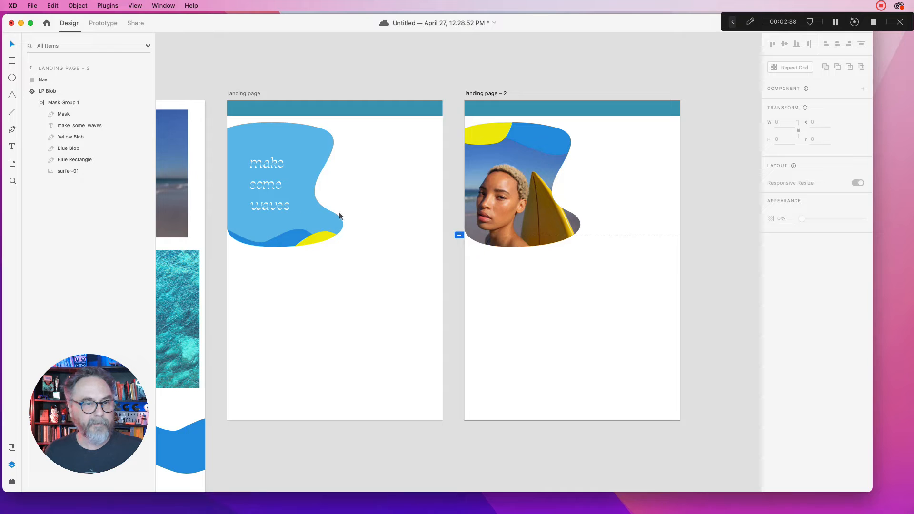
- Switch to prototyping and add an interaction to the whole landing page artboard
click(313, 178)
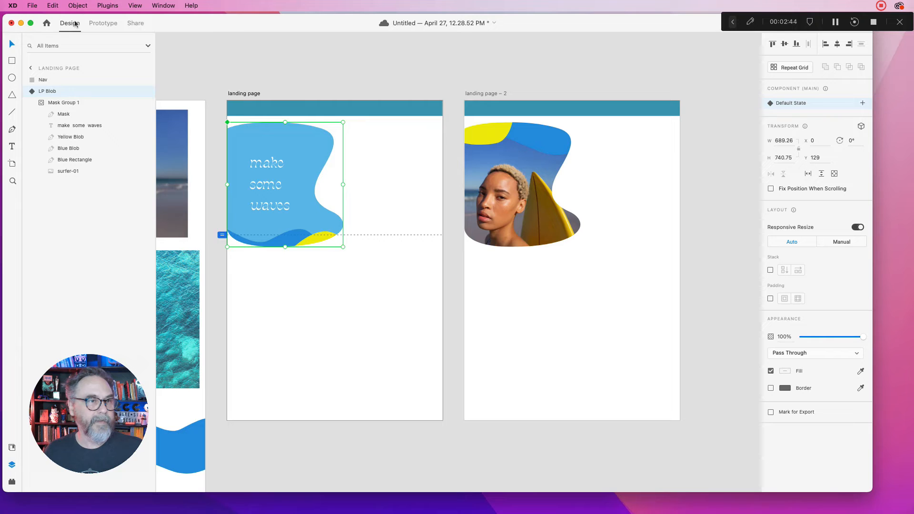
click(96, 23)
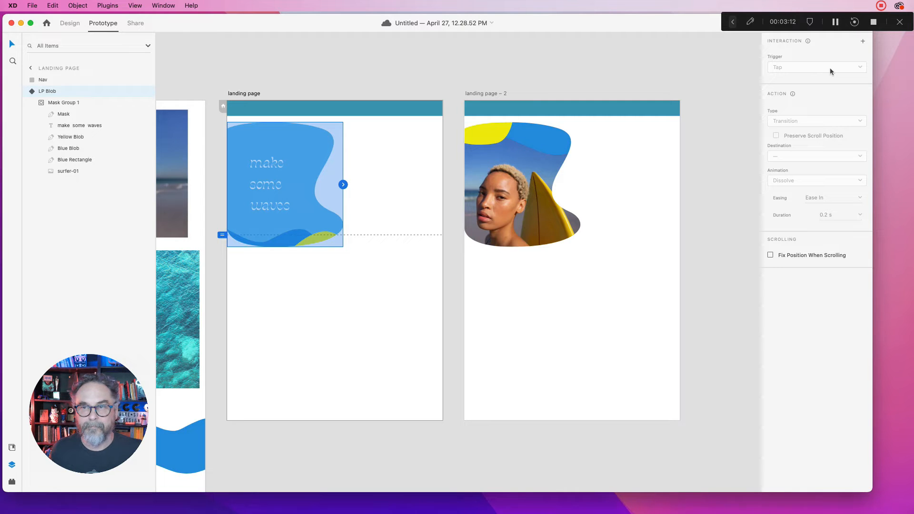
click(369, 282)
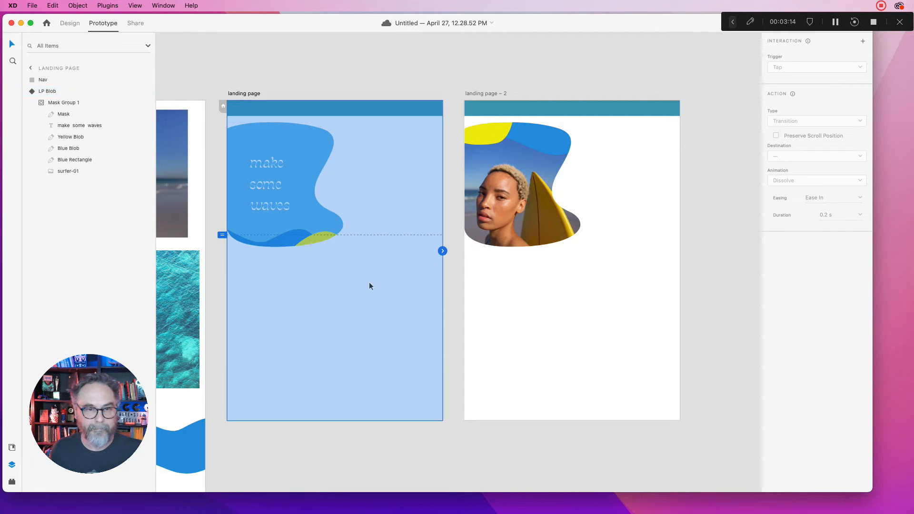
click(447, 189)
click(247, 93)
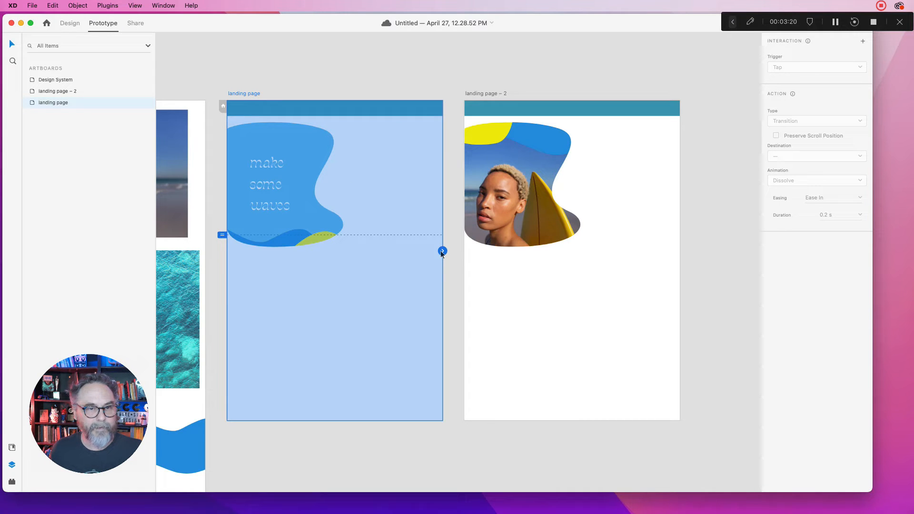
click(321, 204)
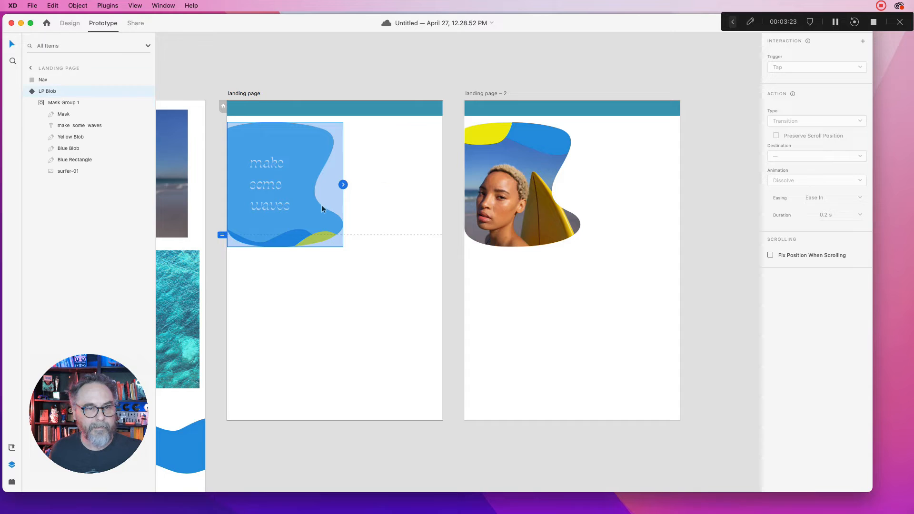
click(435, 278)
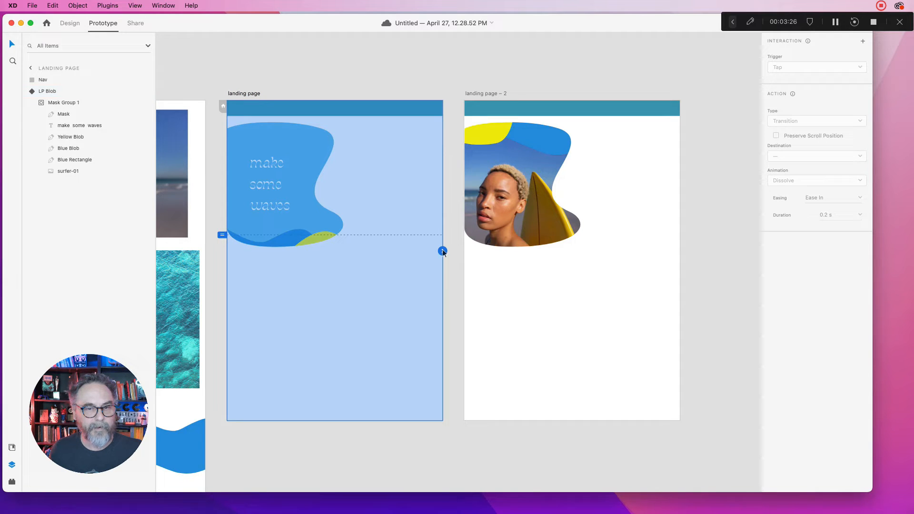
click(442, 252)
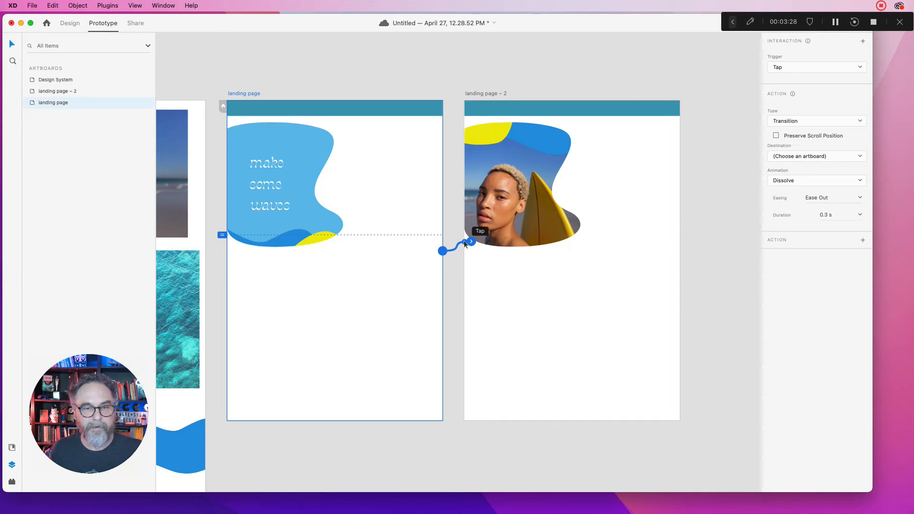
- Set the landing page interaction's trigger to Keys & Gamepad with the up arrow as its key
click(804, 69)
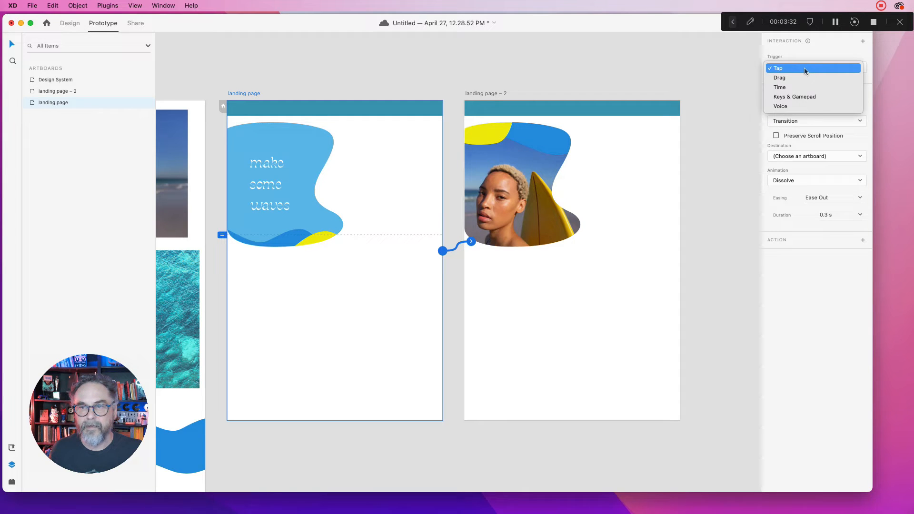
click(808, 96)
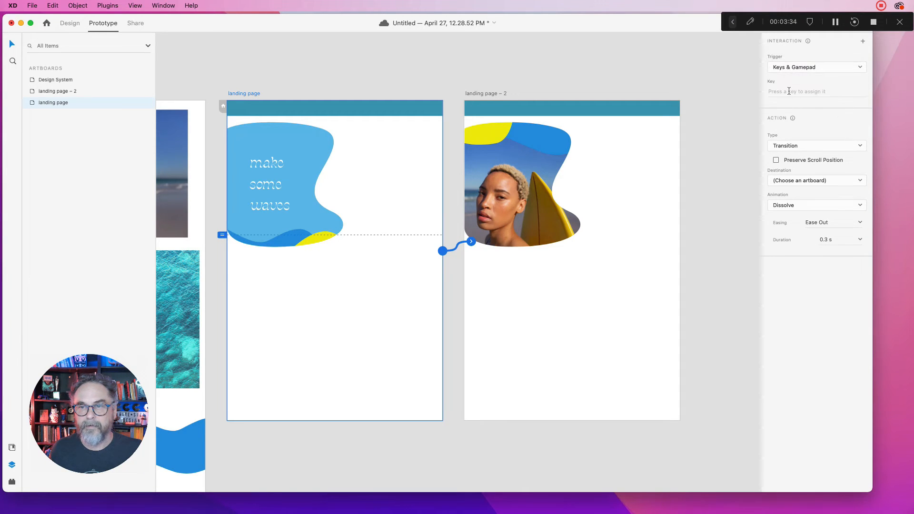
click(787, 92)
key(Up)
- Make the interaction an Auto-Animate action to landing page – 2 with a duration of 2 s
click(803, 146)
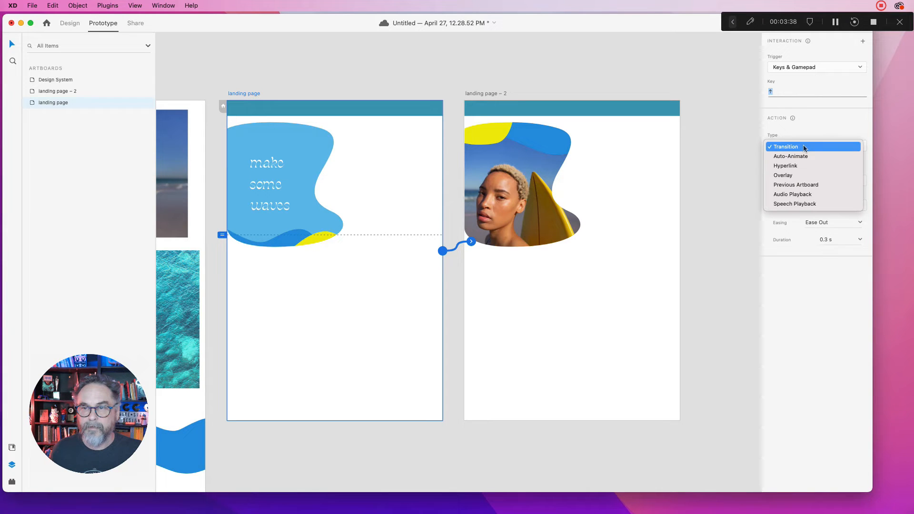
click(803, 156)
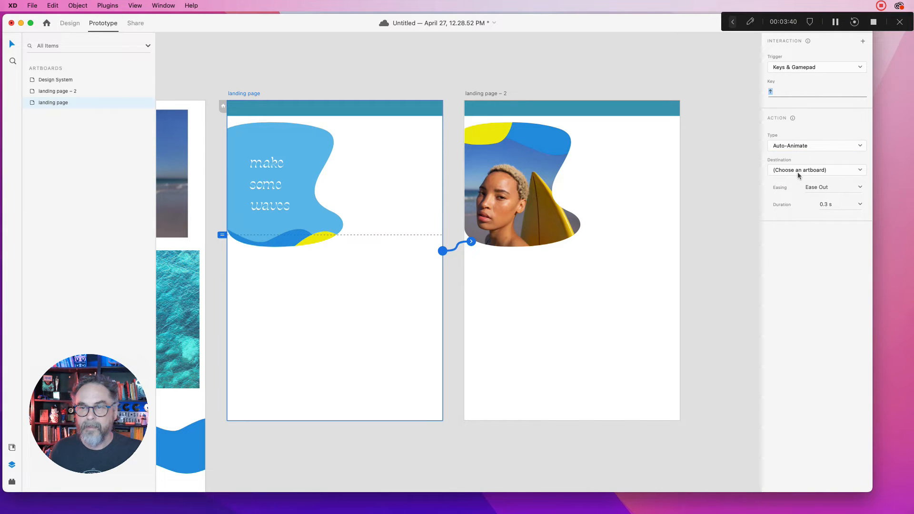
click(796, 170)
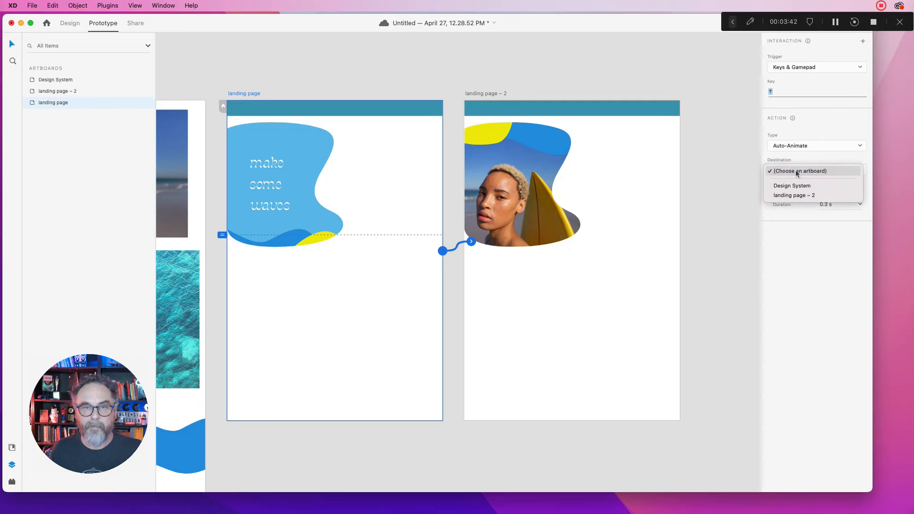
click(795, 196)
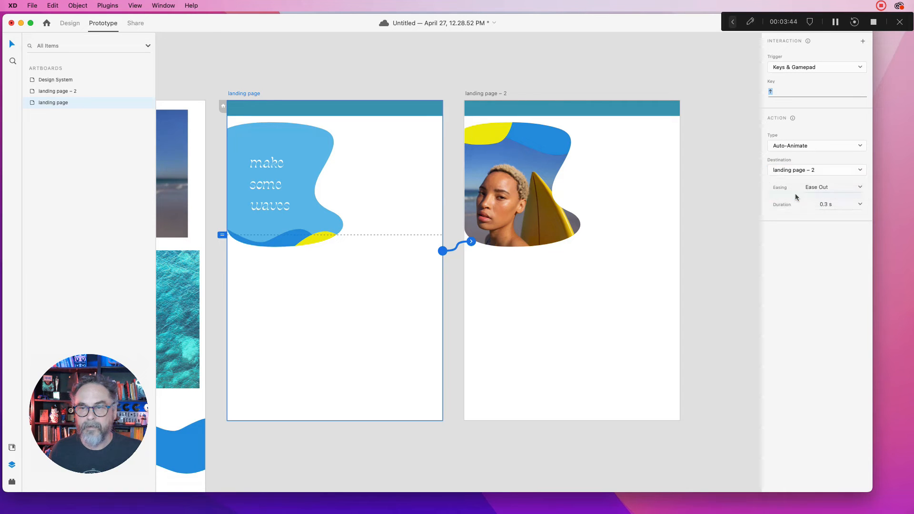
click(825, 204)
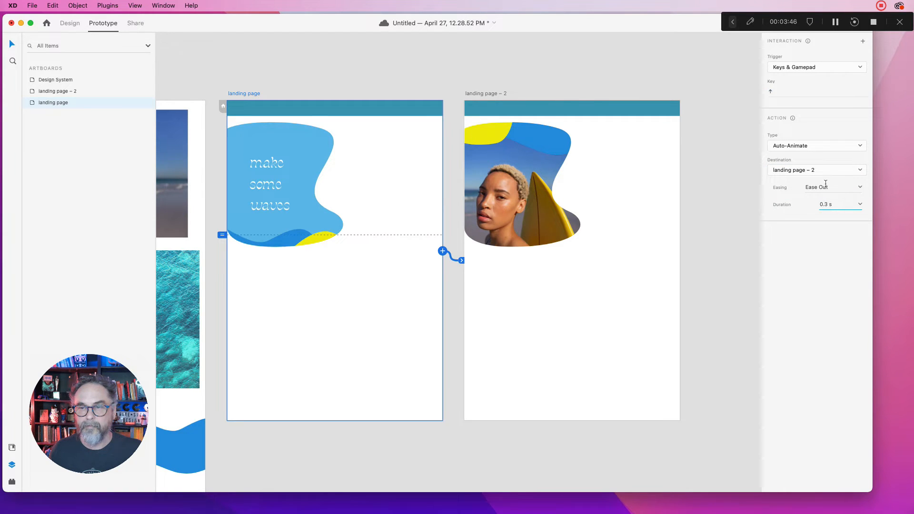
double_click(825, 204)
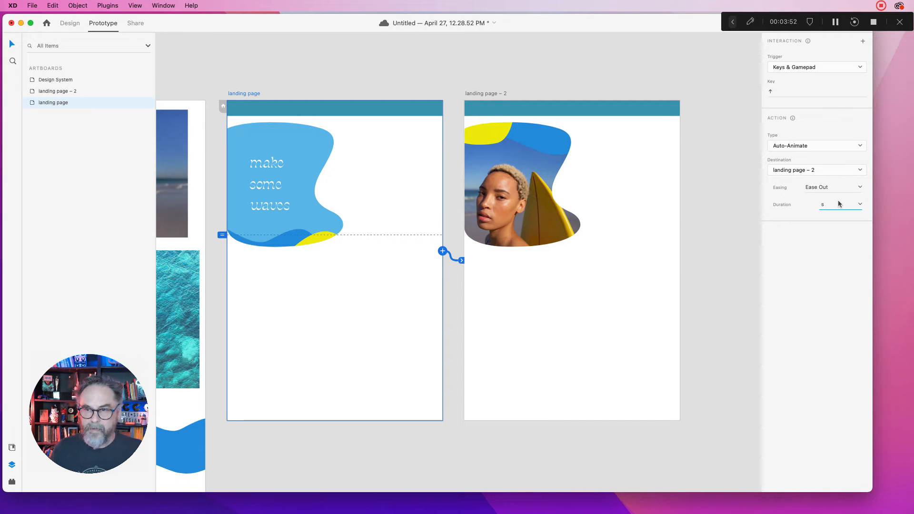
text(2)
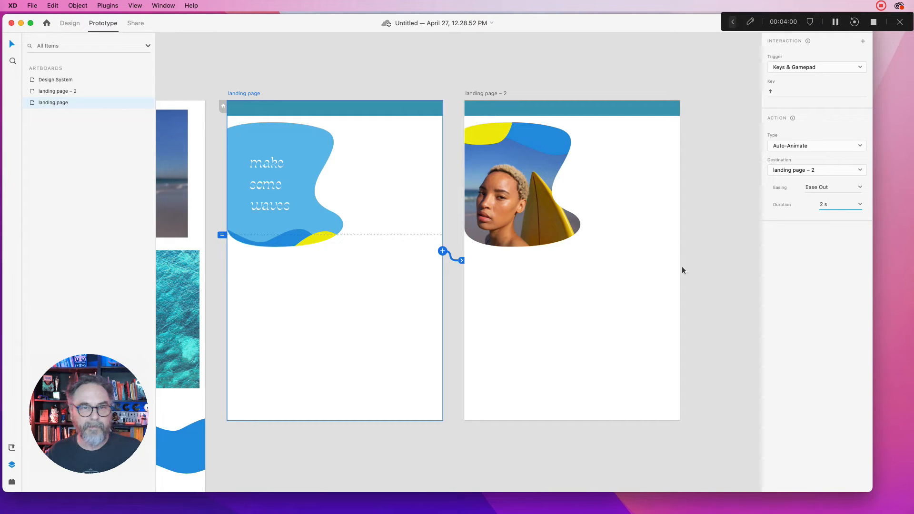
click(629, 275)
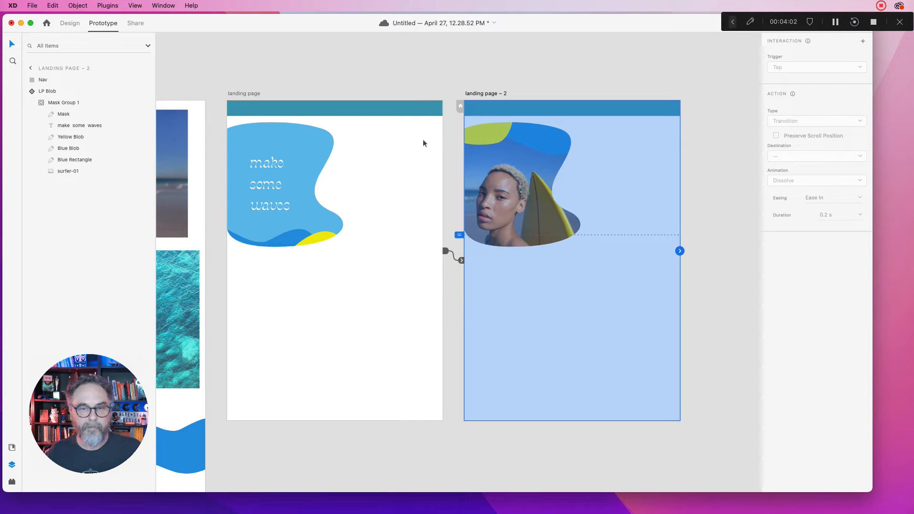
click(402, 88)
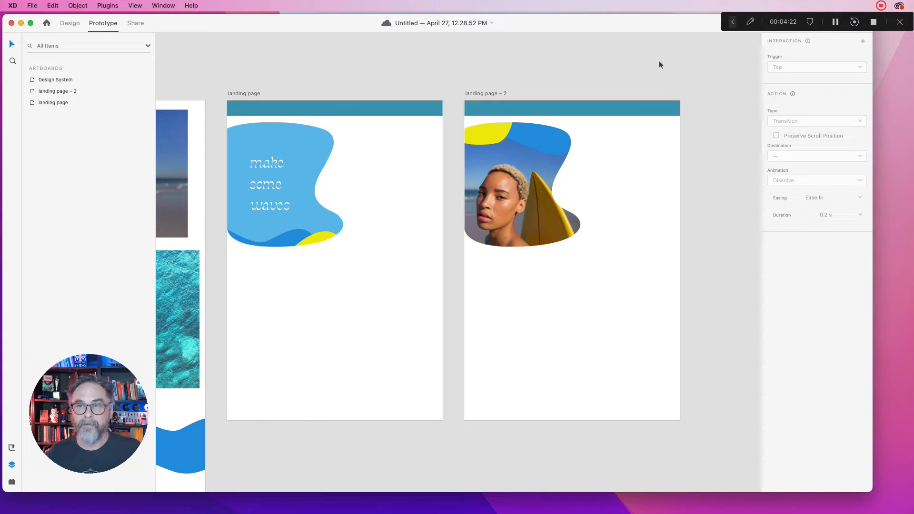
- Open the desktop preview to check which artboard it starts on, and close it
drag(787, 18, 791, 46)
click(823, 22)
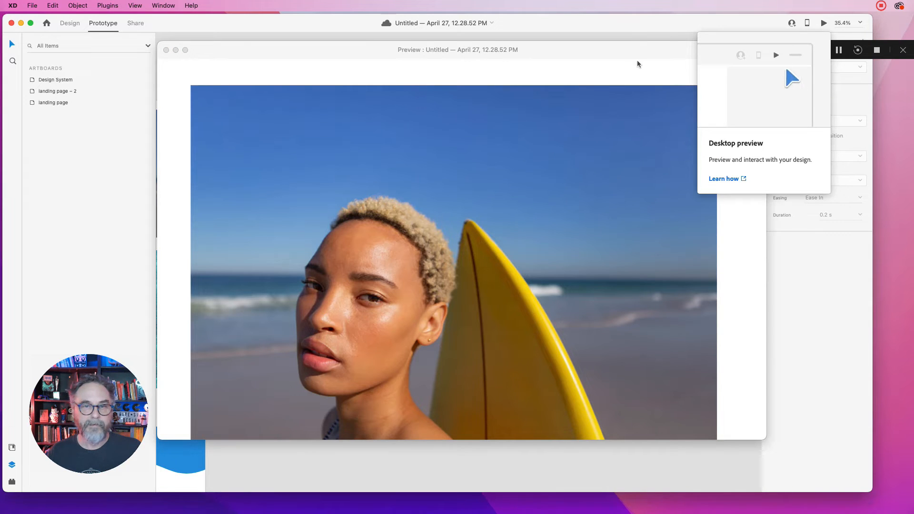
click(166, 51)
- Set the landing page artboard as the starting screen of the prototype flow
click(309, 107)
click(276, 89)
click(249, 94)
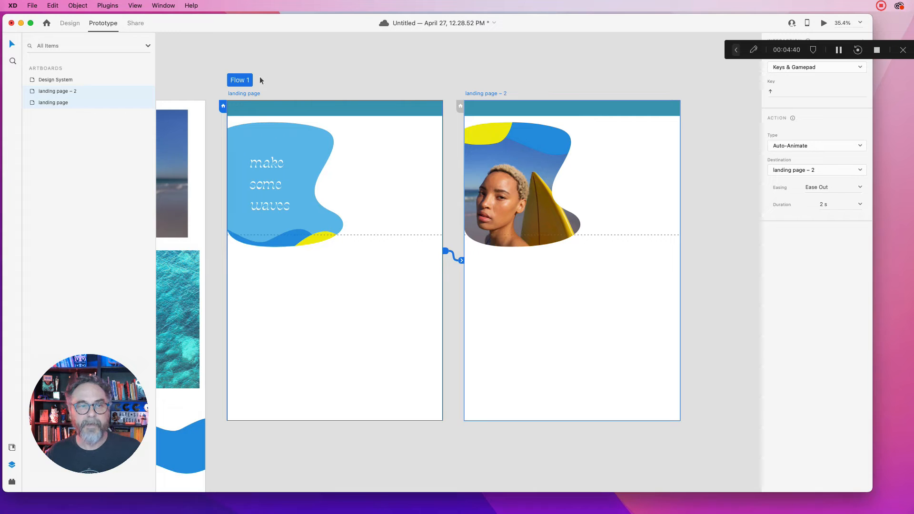
- Preview the prototype from the landing page, play its up-arrow animation, enlarge the preview to inspect it, and close it
click(822, 24)
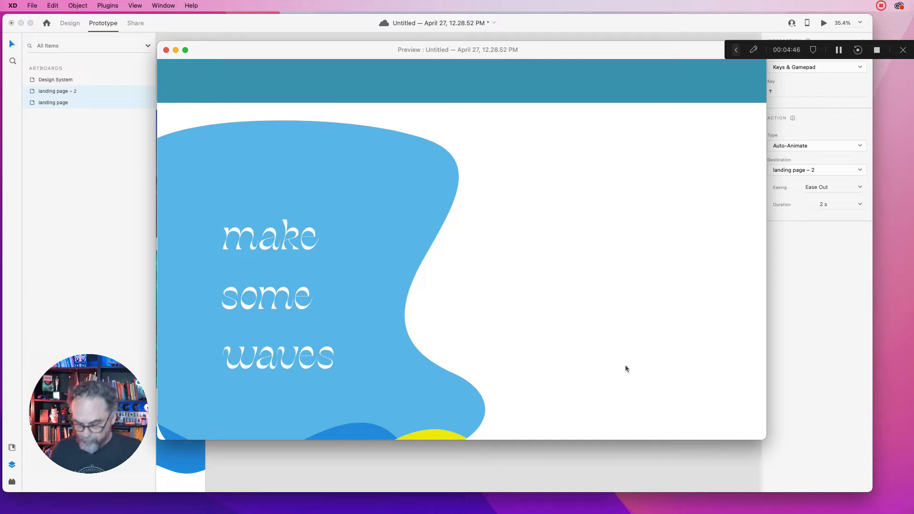
key(Up)
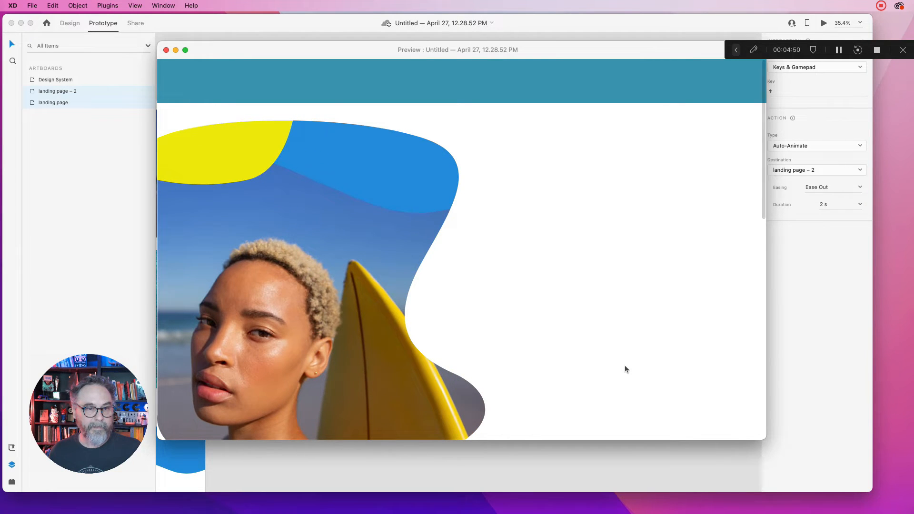
drag(764, 213, 760, 194)
drag(664, 438, 663, 501)
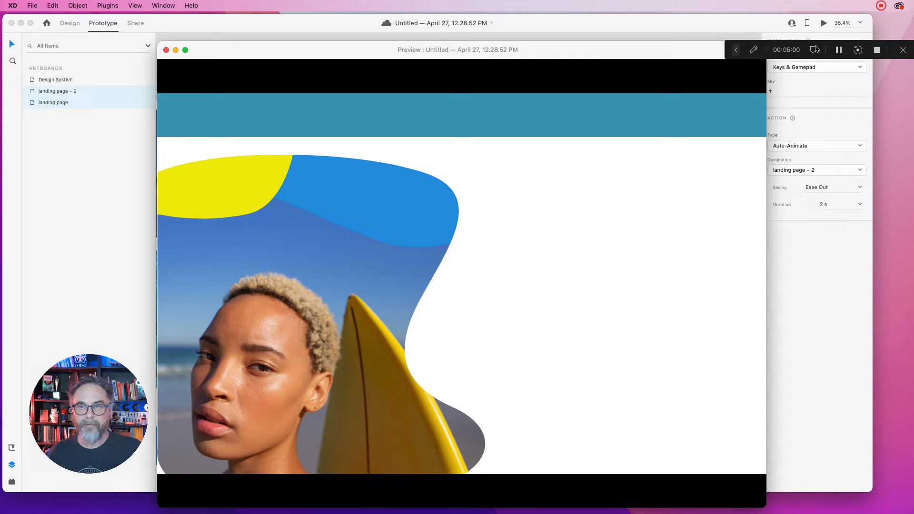
click(166, 50)
- Return to designing and scale the LP Blob instance on landing page – 2 down to about 601 × 655
click(481, 182)
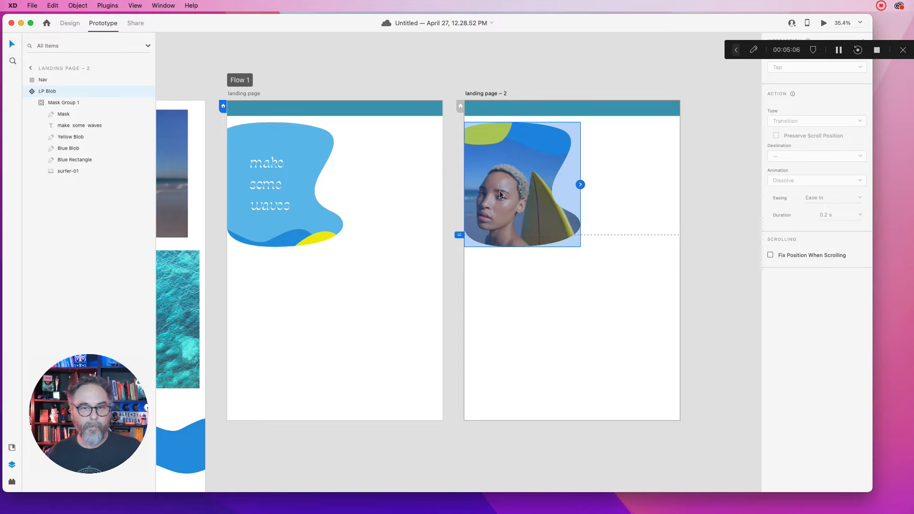
click(63, 22)
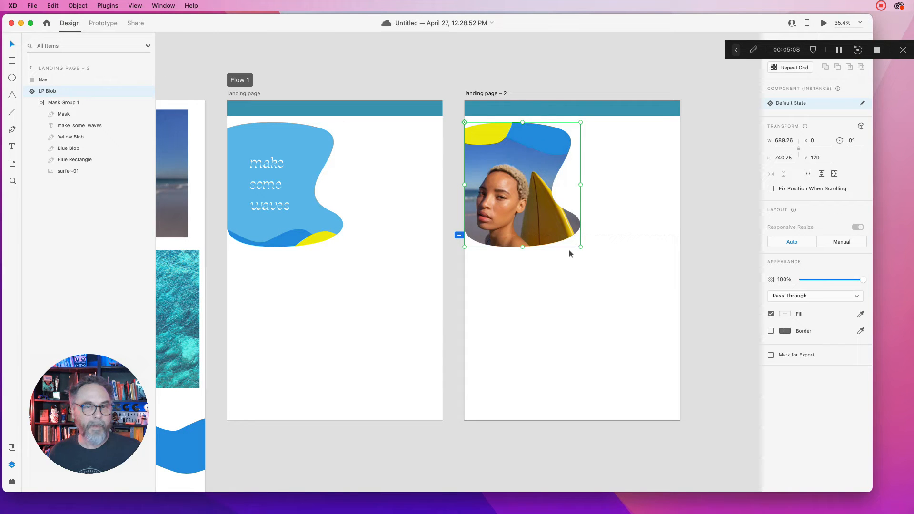
drag(580, 246, 565, 232)
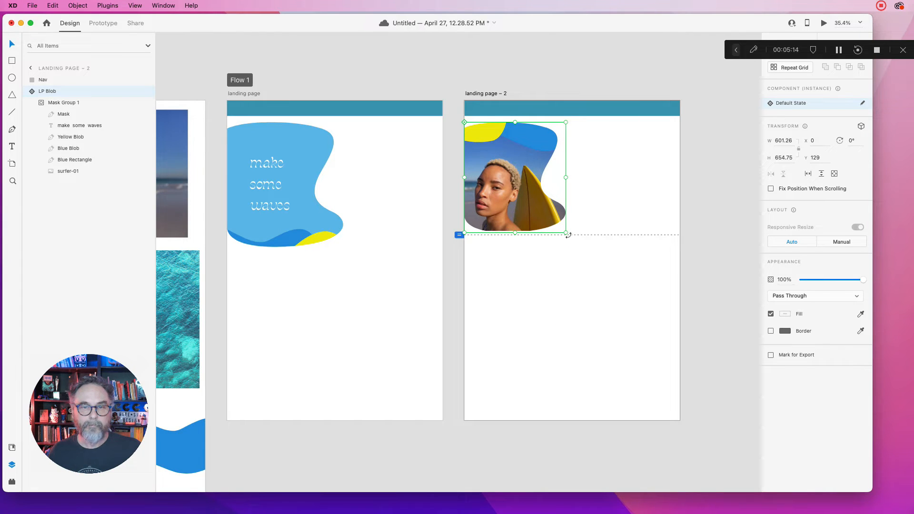
- Scale the main LP Blob component on the landing page artboard down to about 578 × 650
click(306, 221)
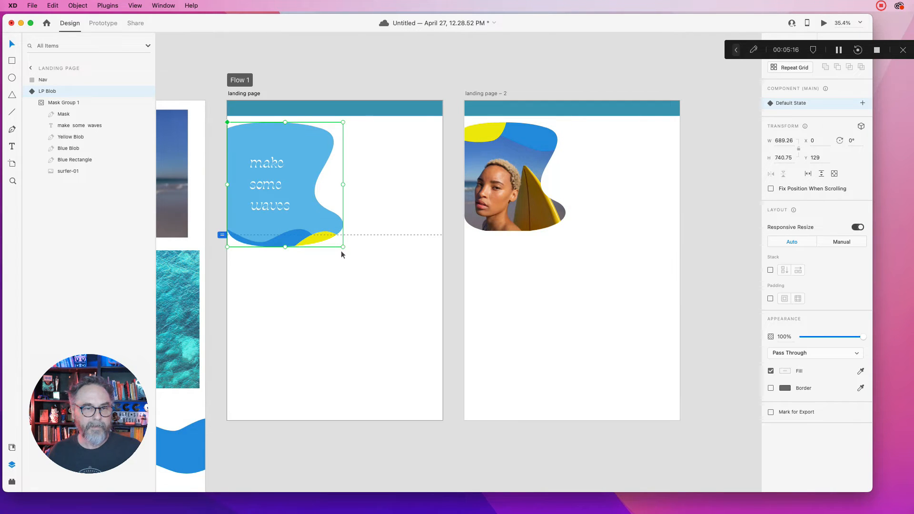
drag(342, 247, 322, 231)
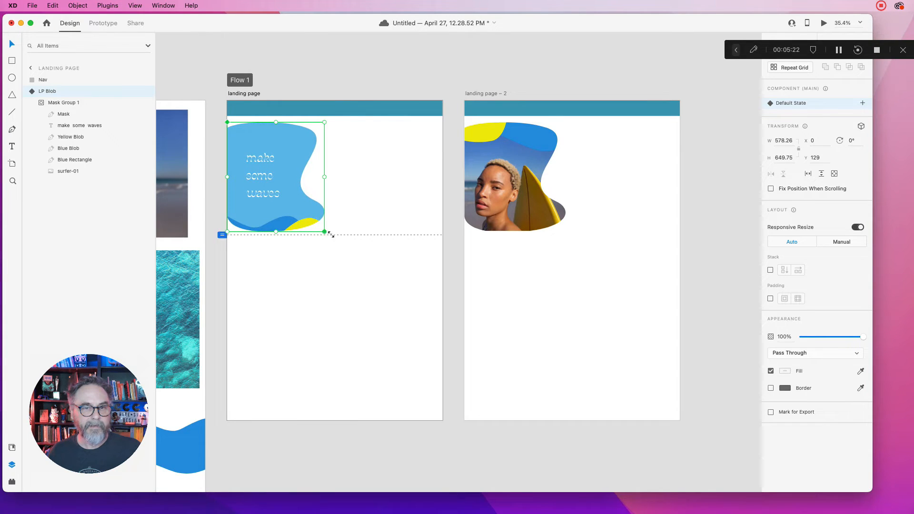
click(372, 257)
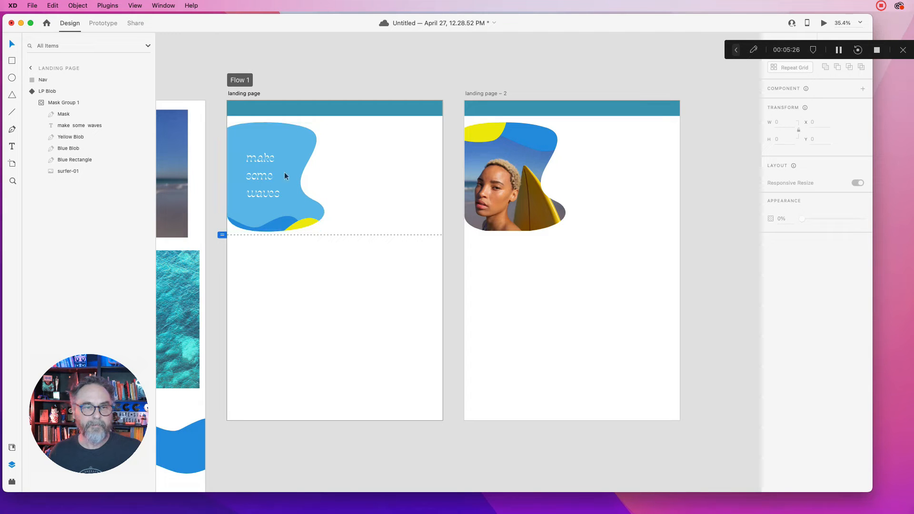
- Examine the Mask shape and its path points inside the landing page's LP Blob, and compare it with the blob on landing page – 2
double_click(300, 180)
double_click(301, 183)
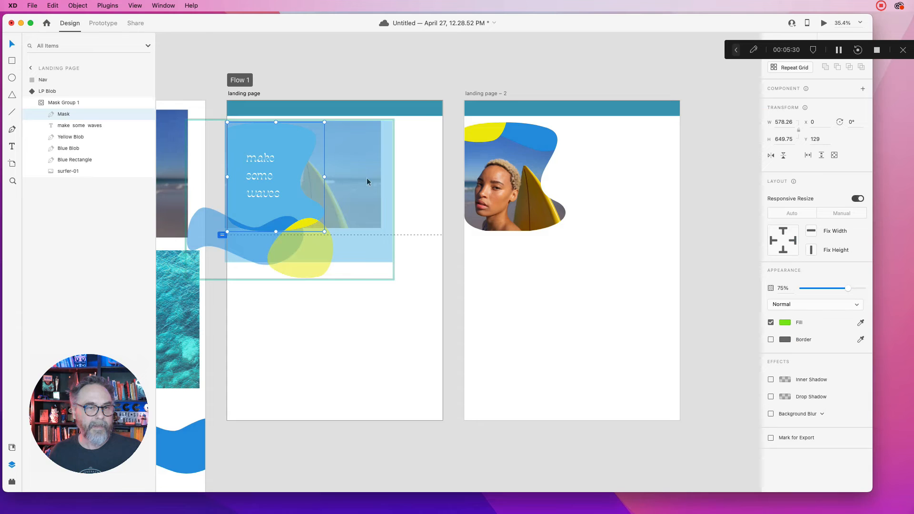
click(378, 245)
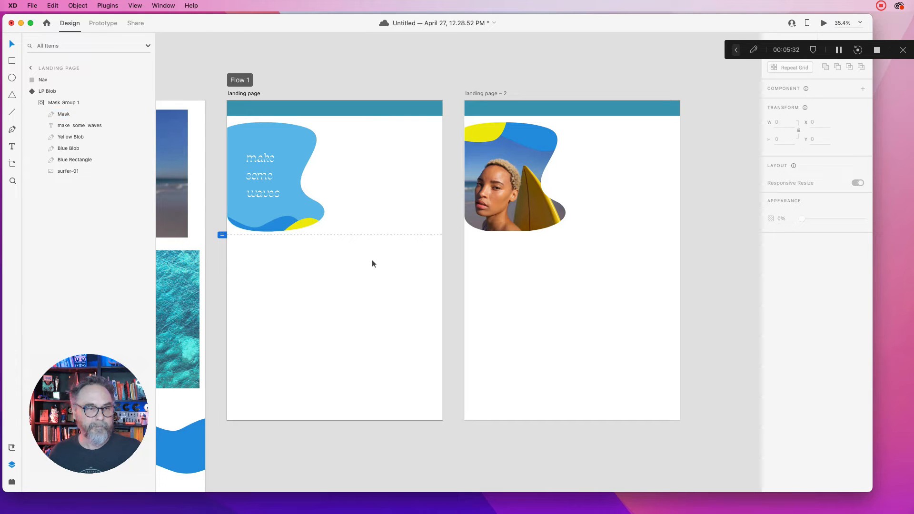
click(72, 114)
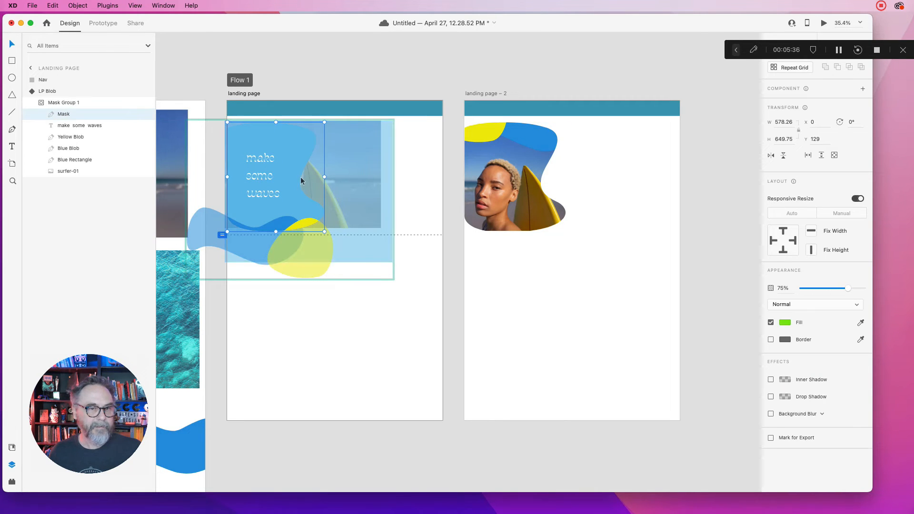
click(12, 129)
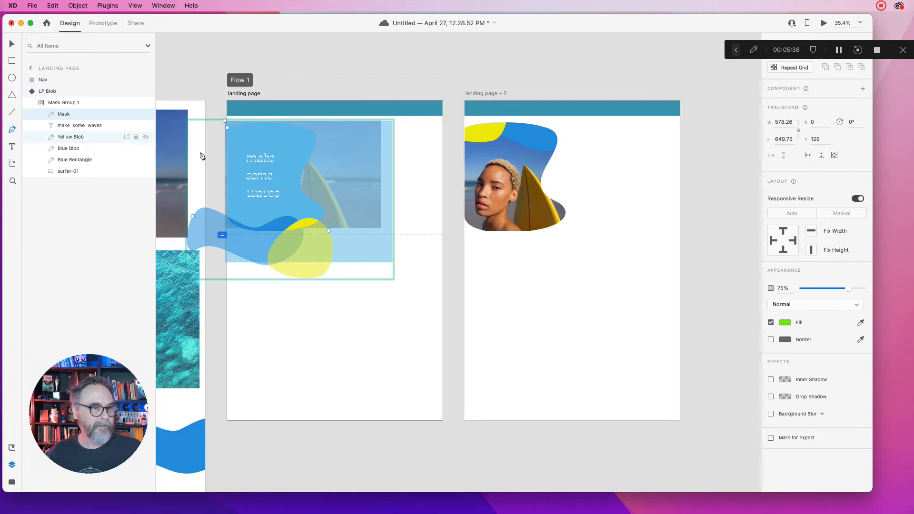
click(12, 45)
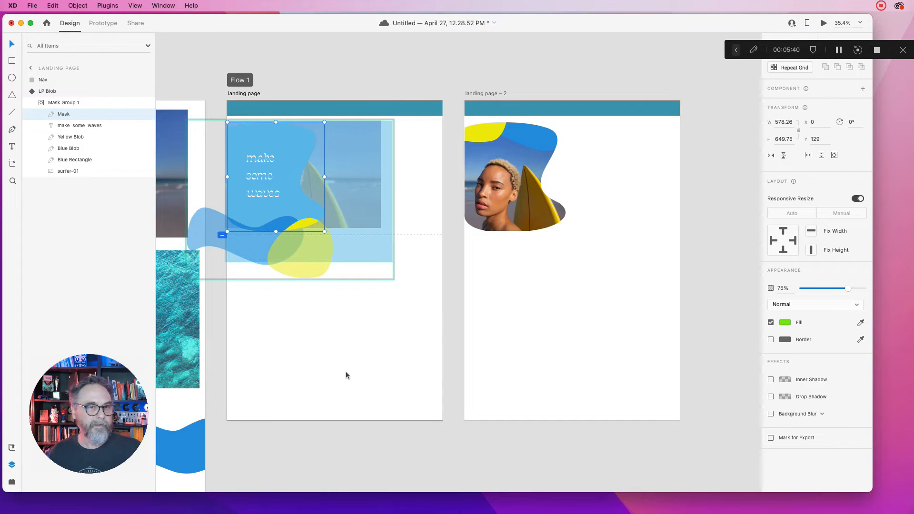
click(346, 372)
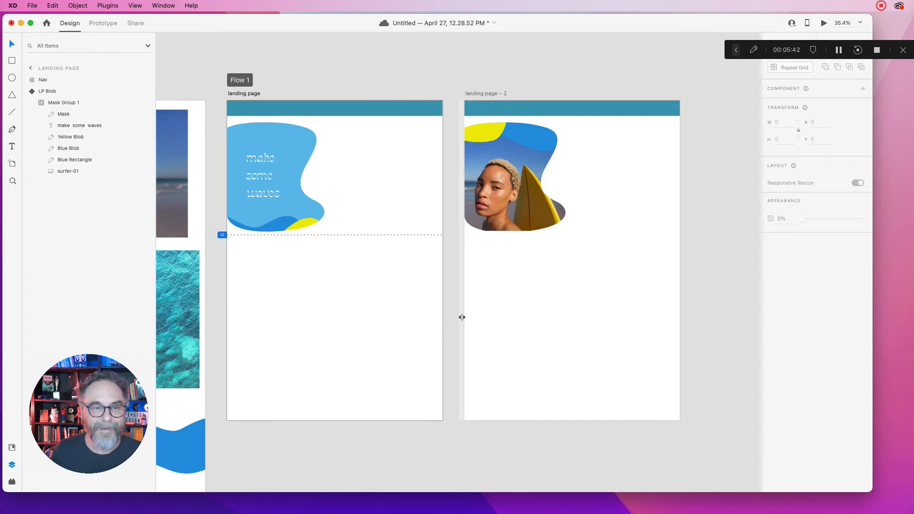
click(503, 270)
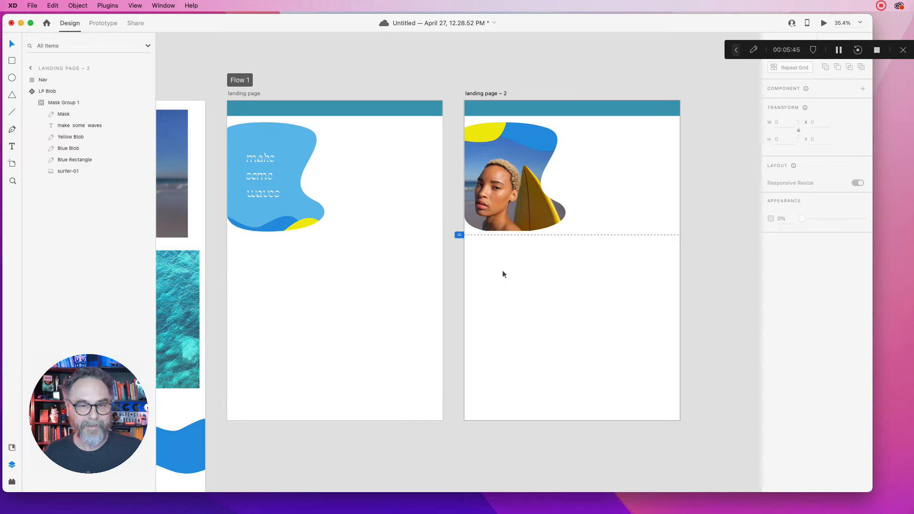
click(535, 225)
click(467, 308)
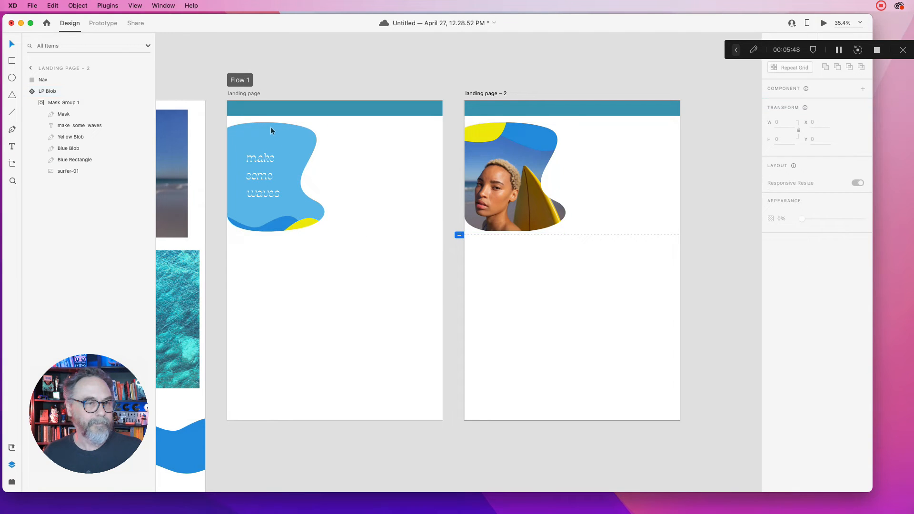
- Preview the prototype from the landing page artboard, play the blob transition with the resized blobs, and close the preview
click(249, 112)
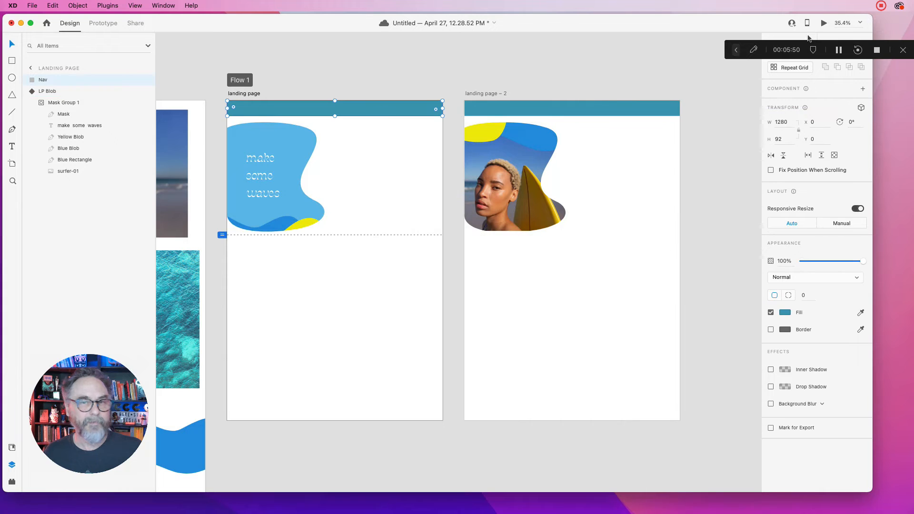
click(824, 23)
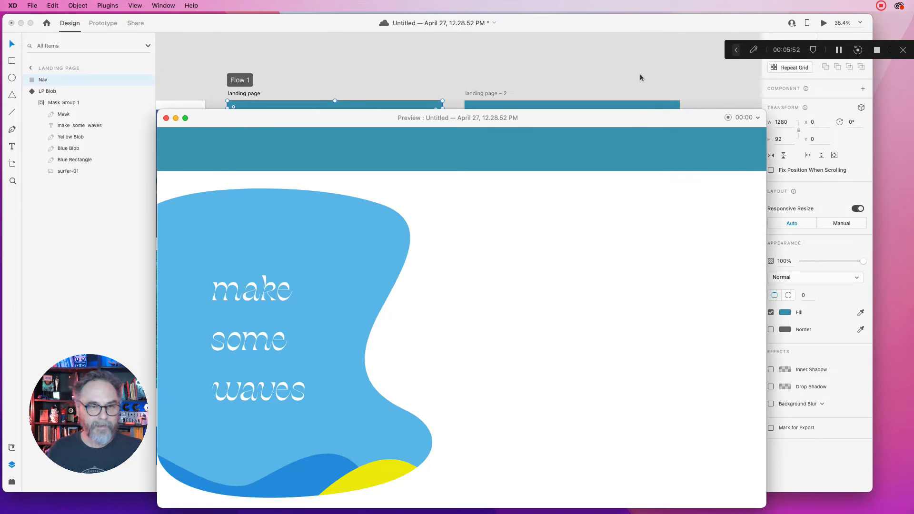
drag(628, 122, 607, 53)
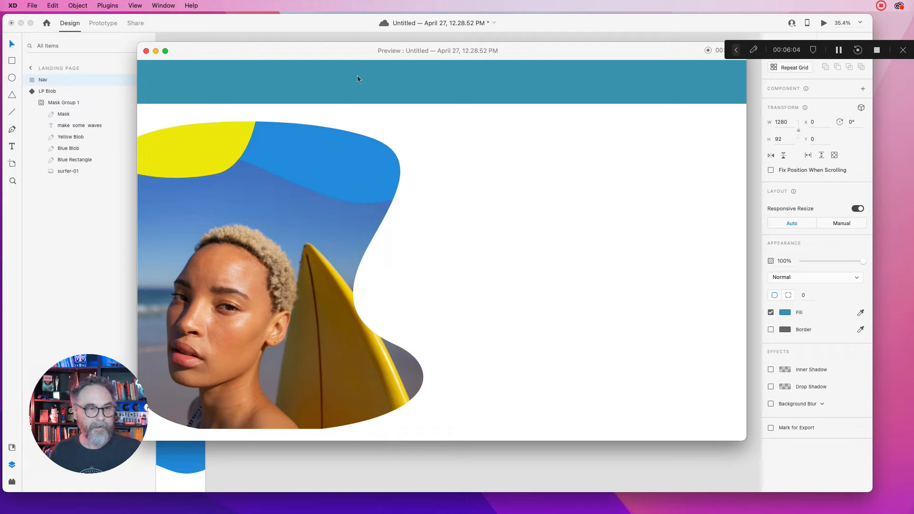
click(146, 51)
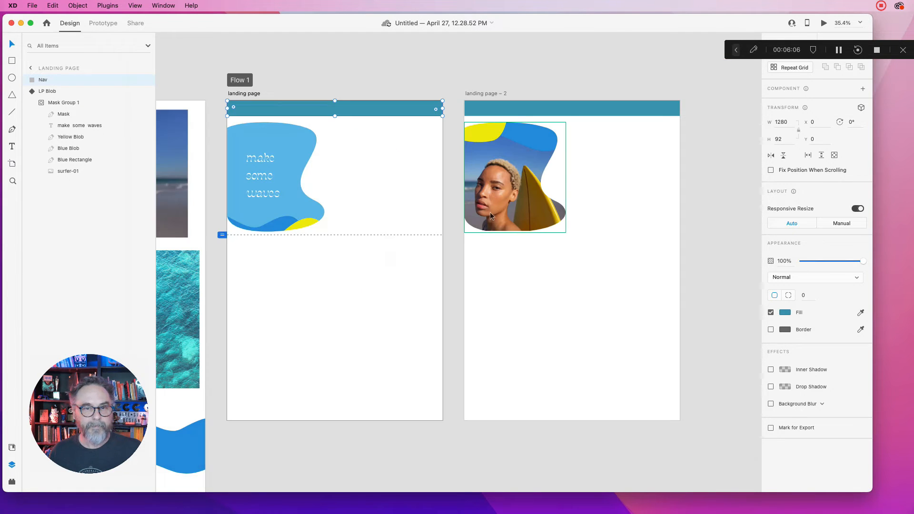
click(490, 213)
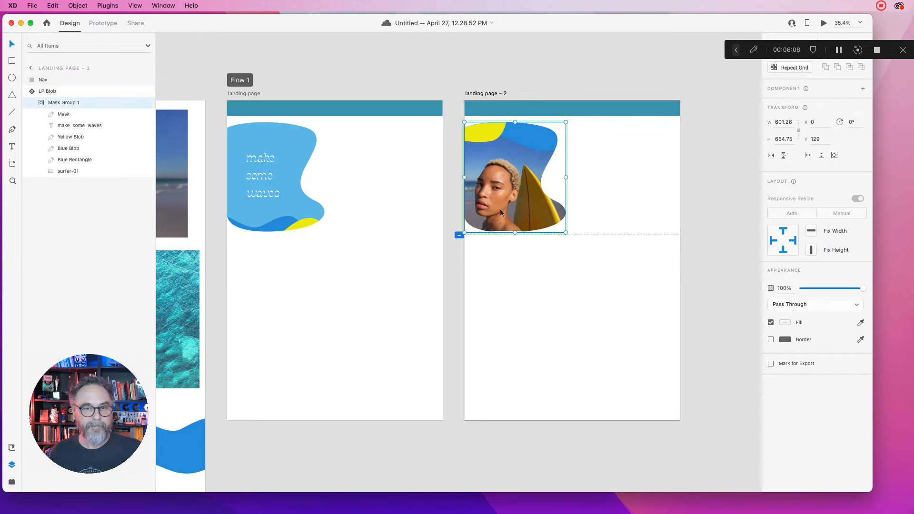
key(Escape)
double_click(499, 195)
drag(499, 195, 500, 198)
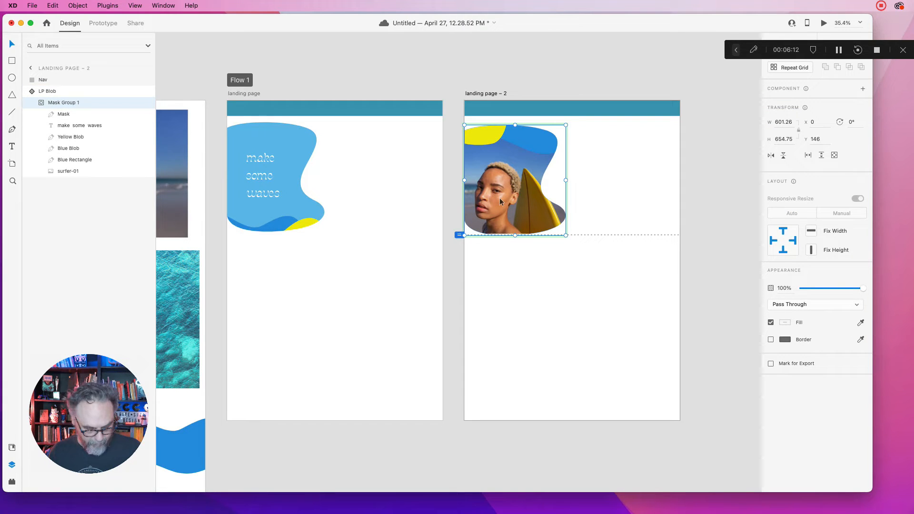
key(super+z)
- Shift the surfer-01 photo slightly down inside the LP Blob mask on landing page – 2
click(386, 116)
click(386, 153)
double_click(501, 188)
double_click(501, 189)
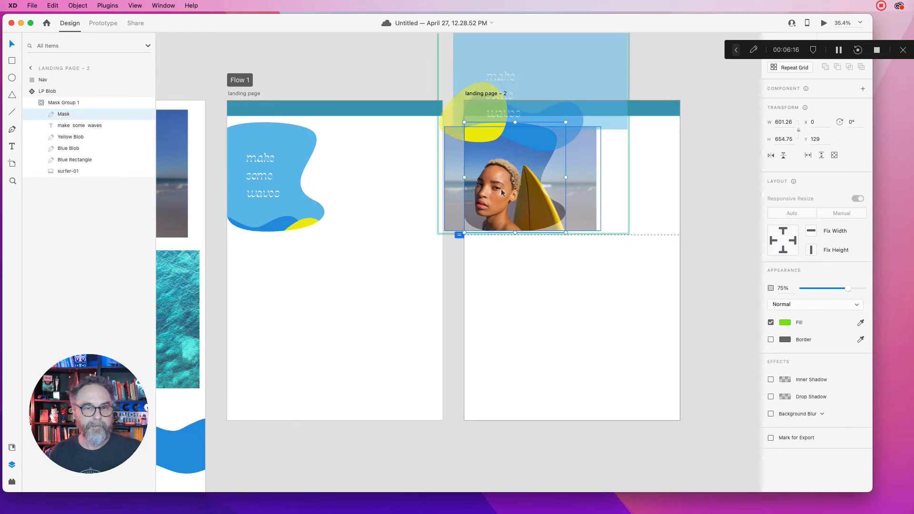
click(501, 188)
drag(501, 188, 501, 191)
click(528, 273)
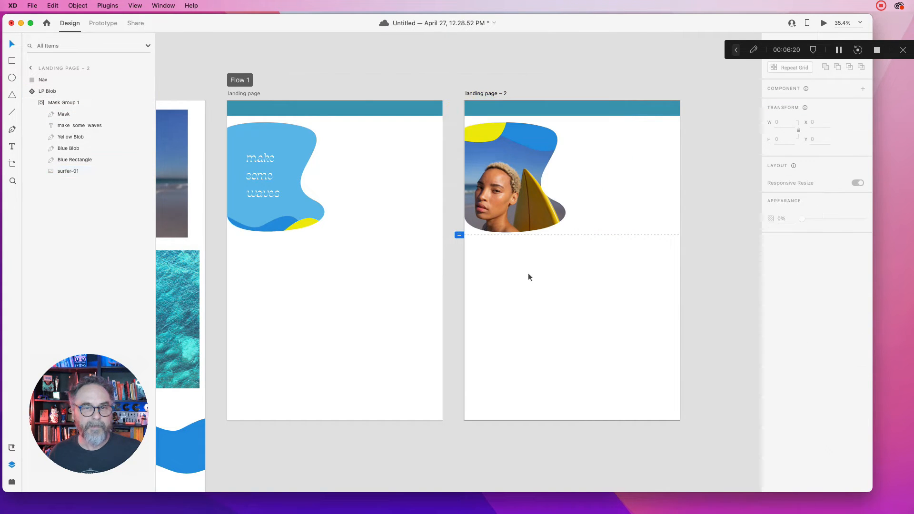
- Preview the prototype again to check the repositioned surfer photo in the transition, and close the preview
click(401, 78)
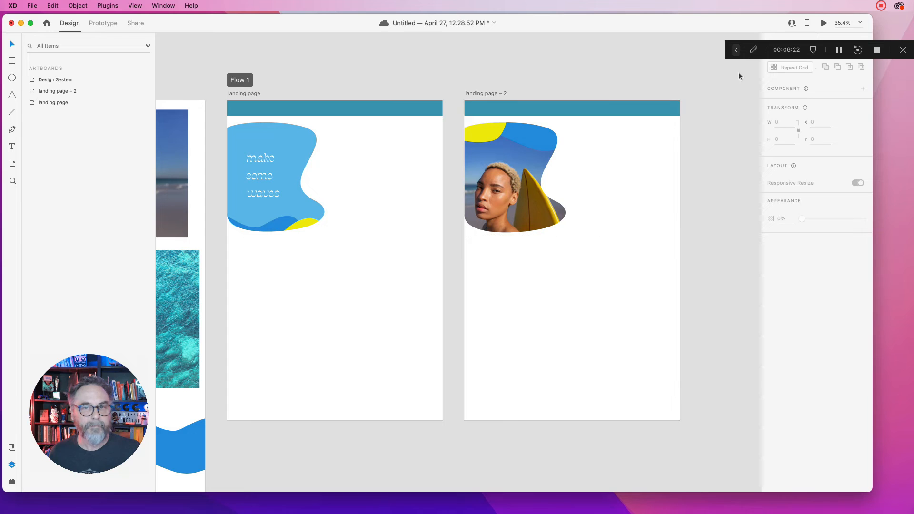
click(823, 23)
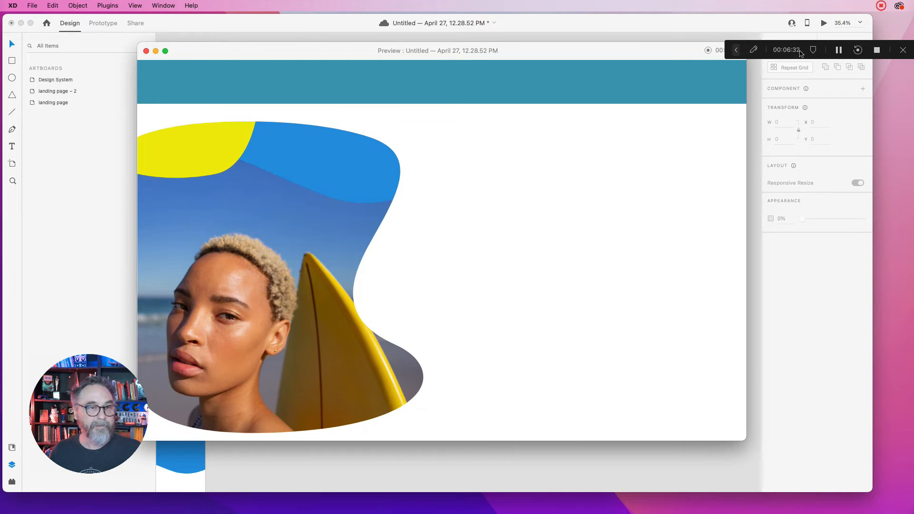
click(146, 50)
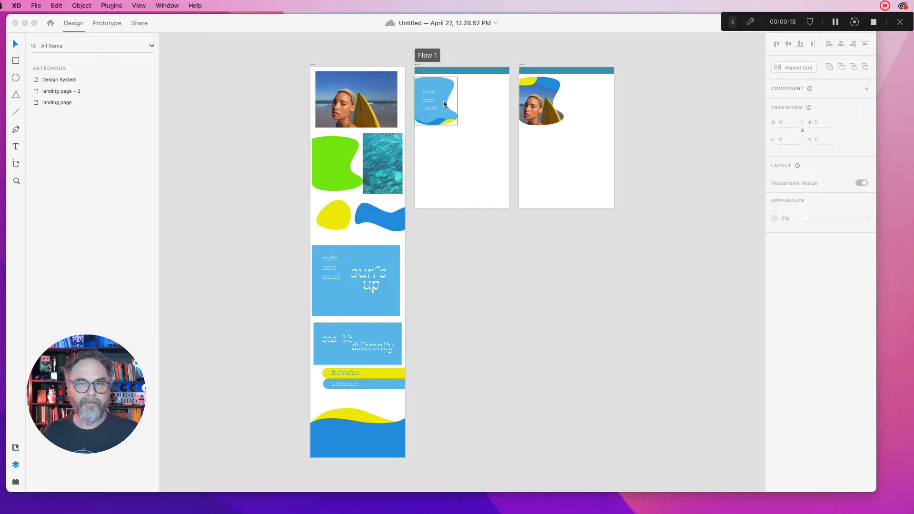
- Fill the "surf's" and "up" texts on the Design System artboard with the saved light aqua swatch #ABFFFF
click(372, 274)
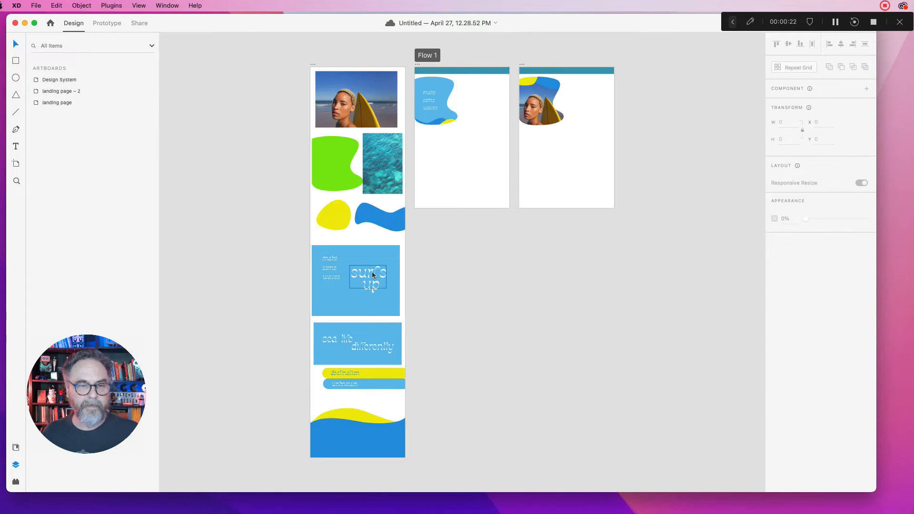
click(373, 275)
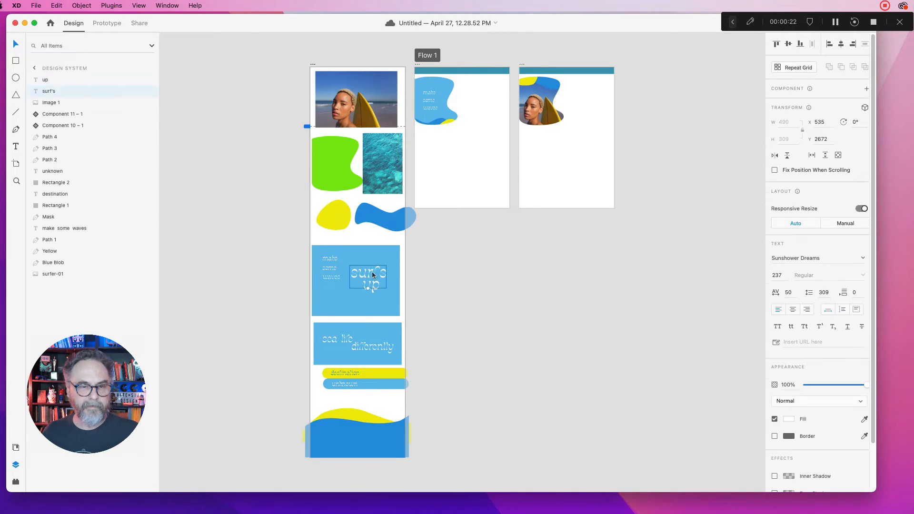
click(788, 419)
click(686, 469)
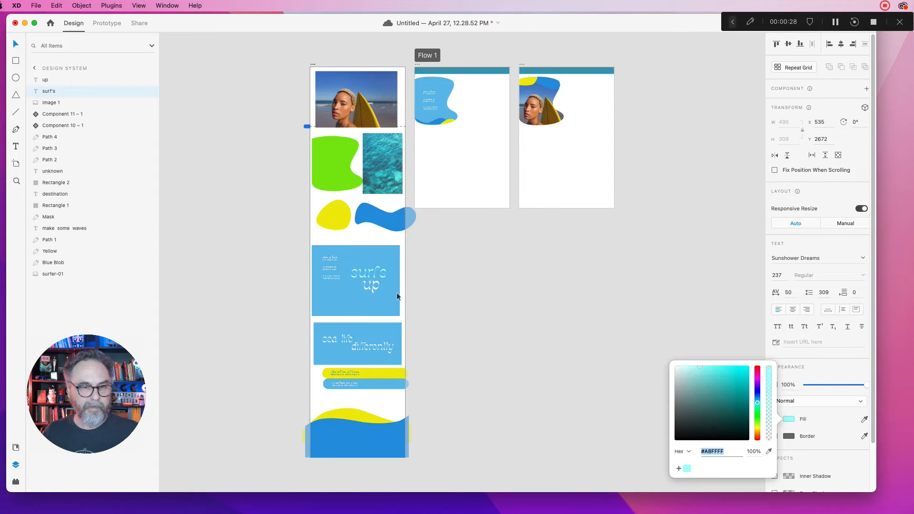
click(375, 288)
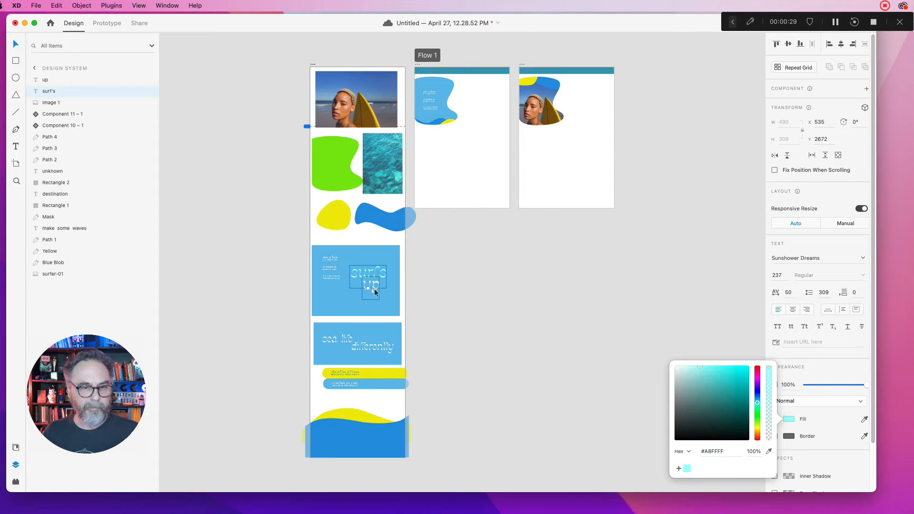
click(788, 419)
click(686, 469)
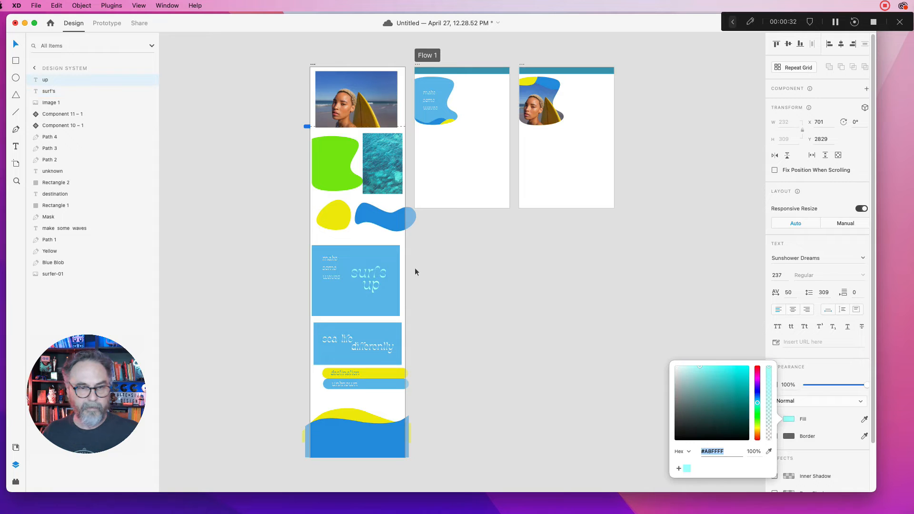
- Move the "surf's" and "up" texts together onto landing page – 2 beside the surfer blob, at X 633, Y 278, and darken their fill to #69D3D3
click(359, 275)
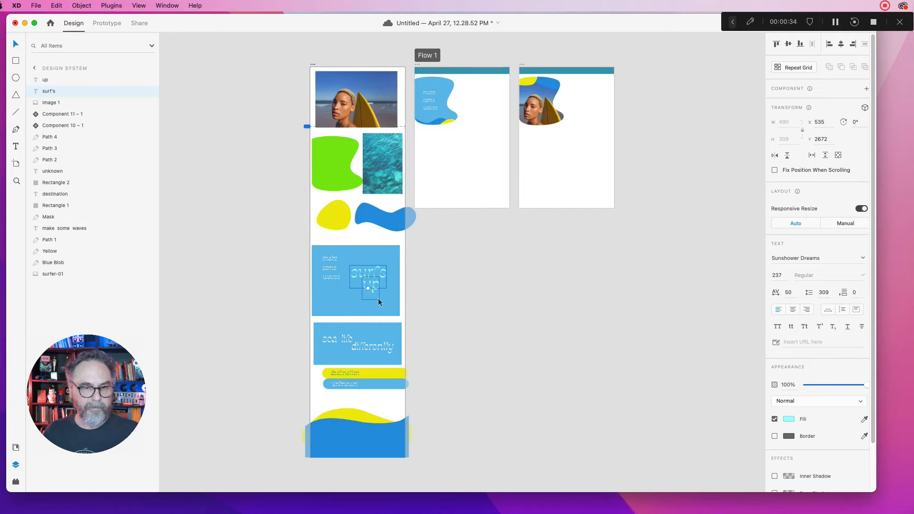
drag(374, 280, 591, 105)
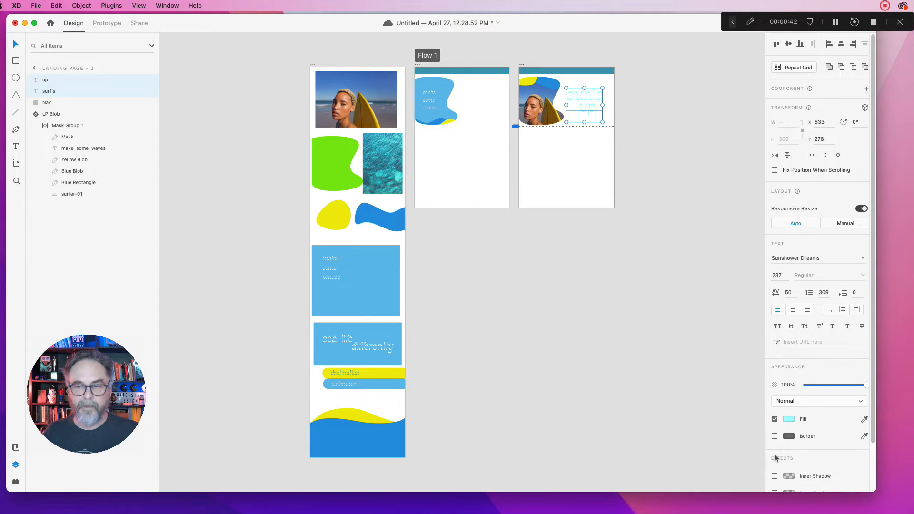
click(788, 419)
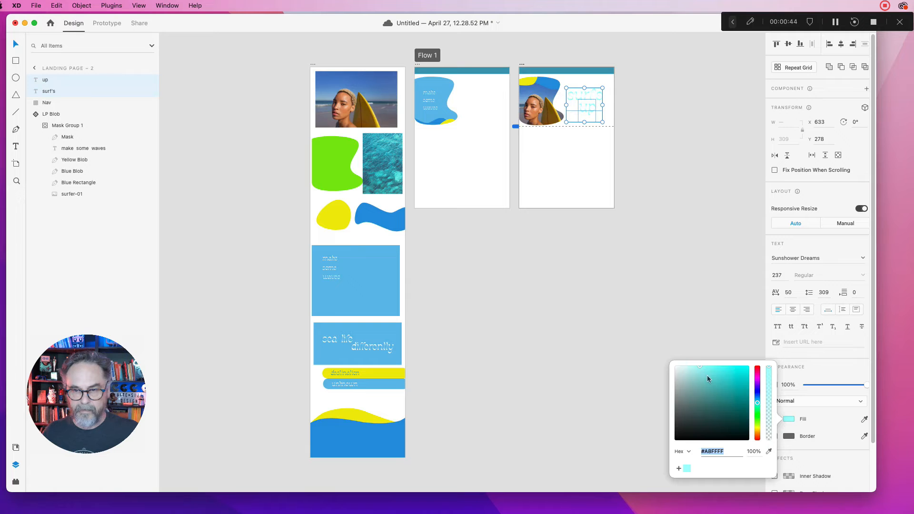
drag(700, 368, 711, 378)
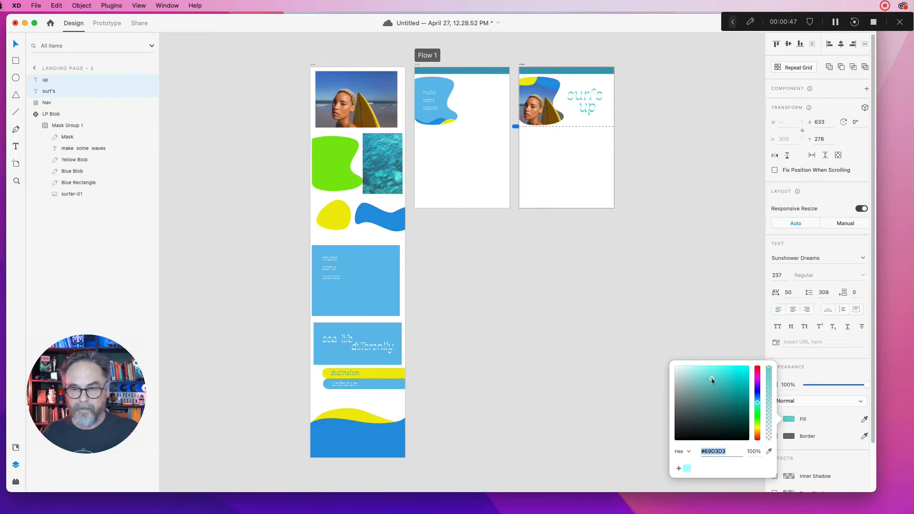
click(664, 197)
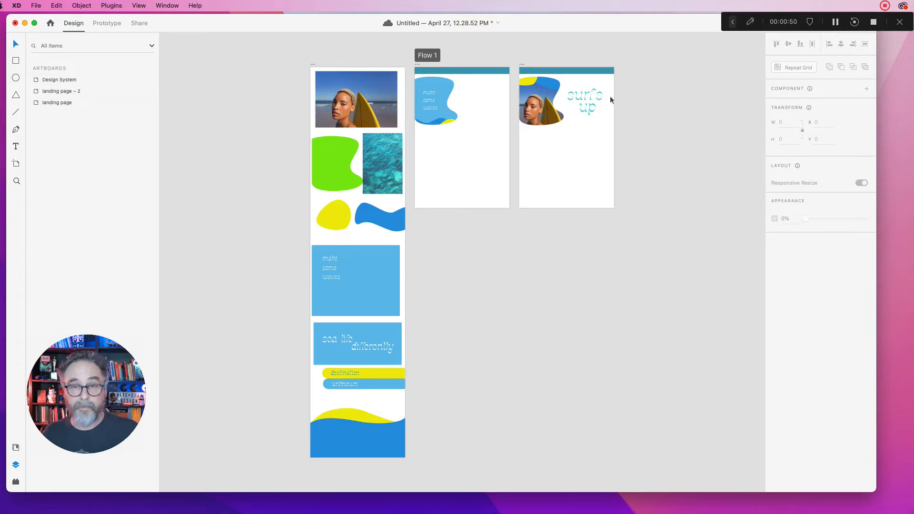
click(582, 97)
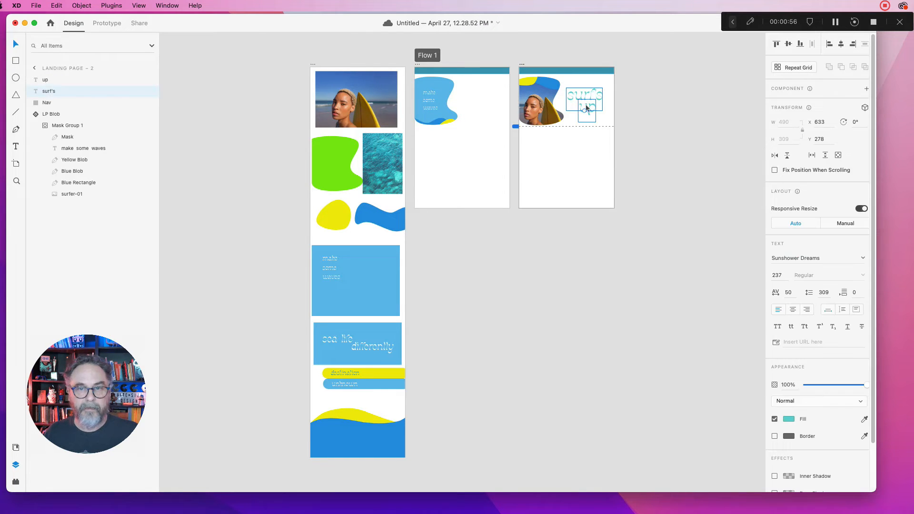
click(589, 107)
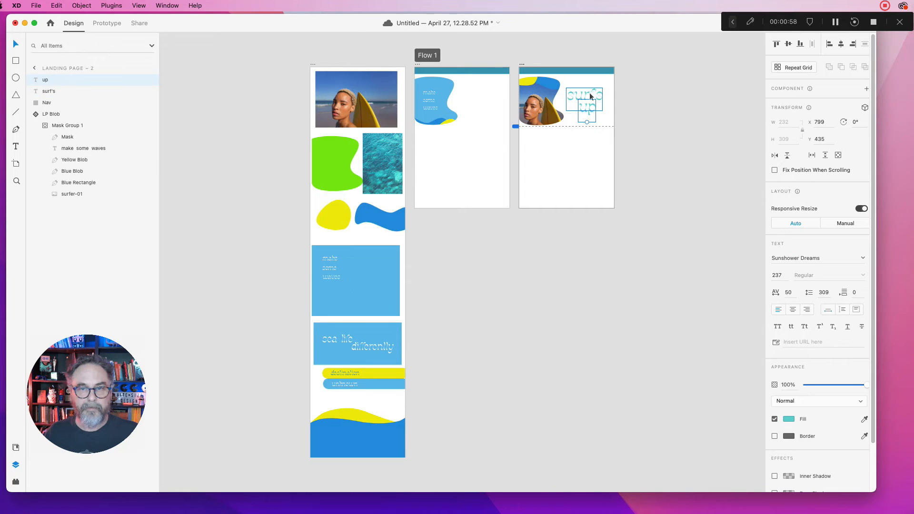
shift+click(590, 96)
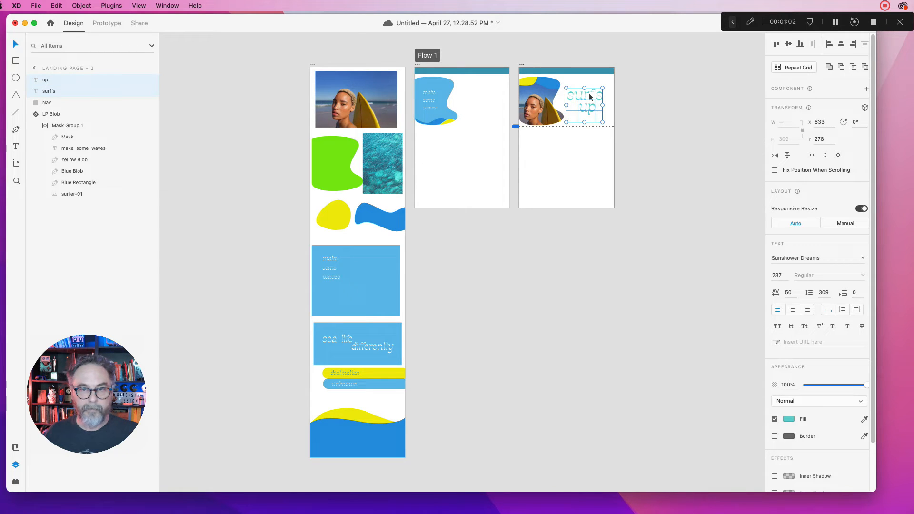
click(618, 89)
drag(623, 85, 585, 109)
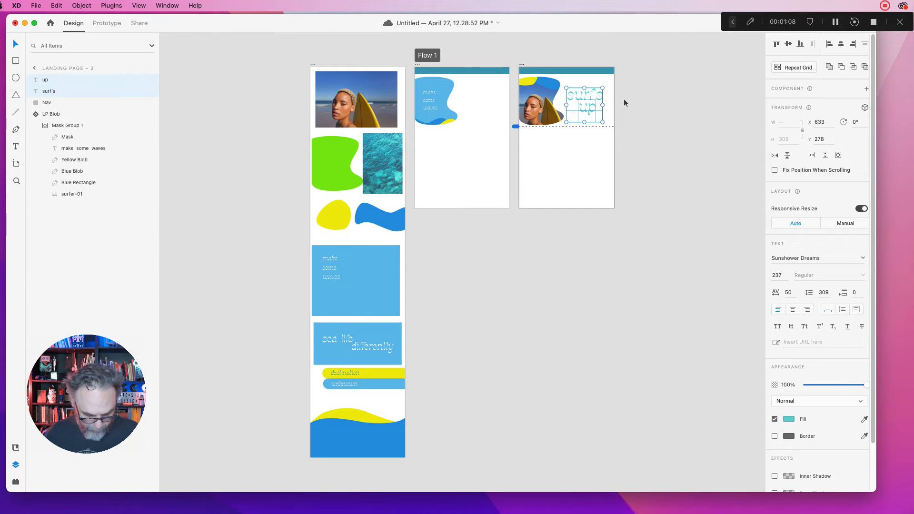
click(76, 5)
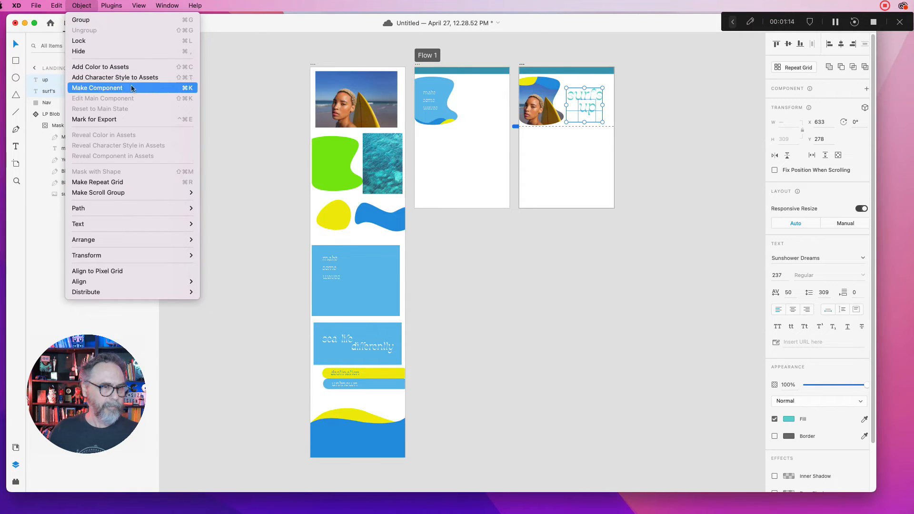
click(250, 72)
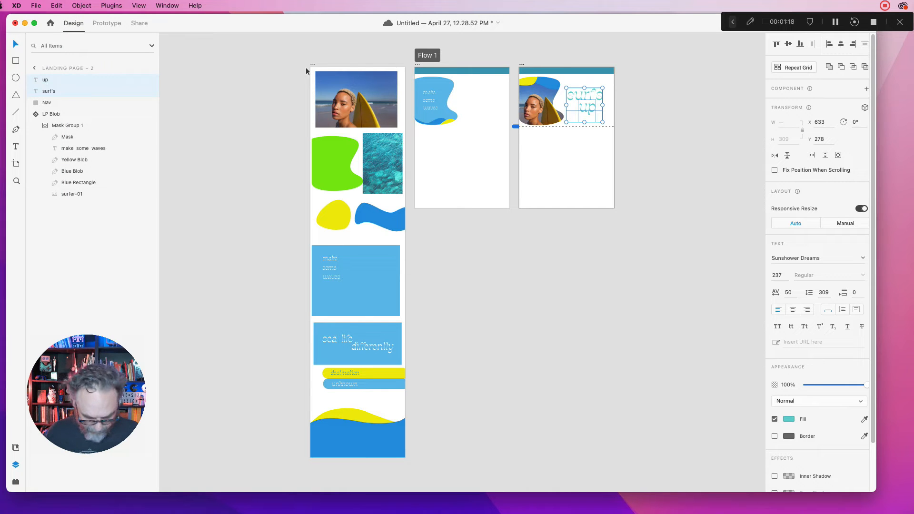
key(super+k)
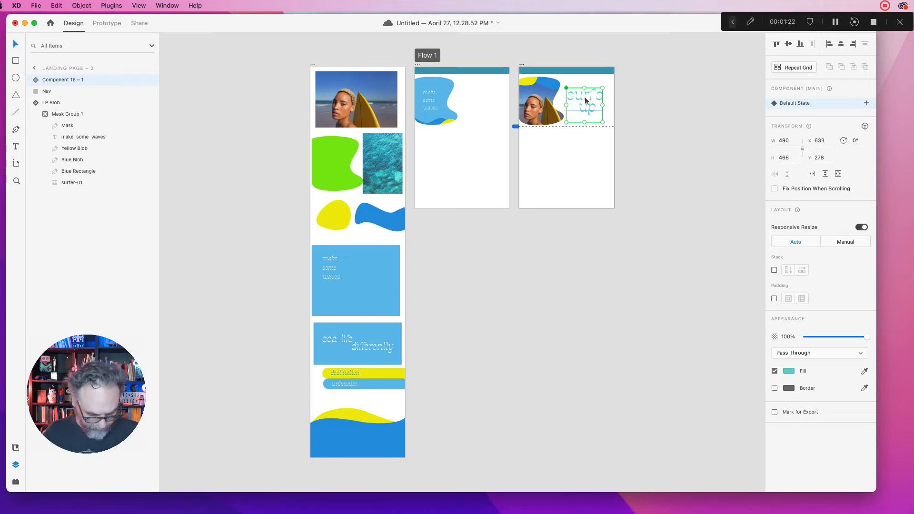
key(super+z)
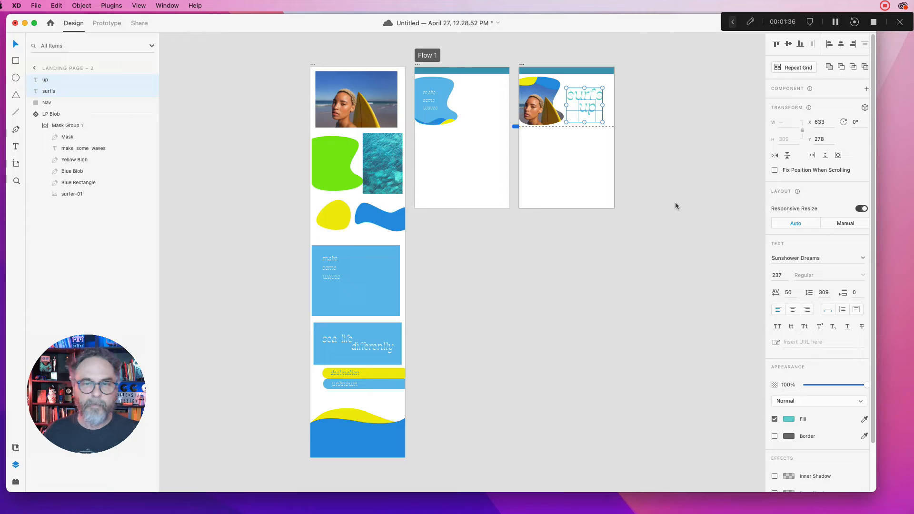
- Save the document and draw a thin borderless rectangle, about 912 by 33, from the headline across the surfer blob past landing page – 2's edge
key(cmd+s)
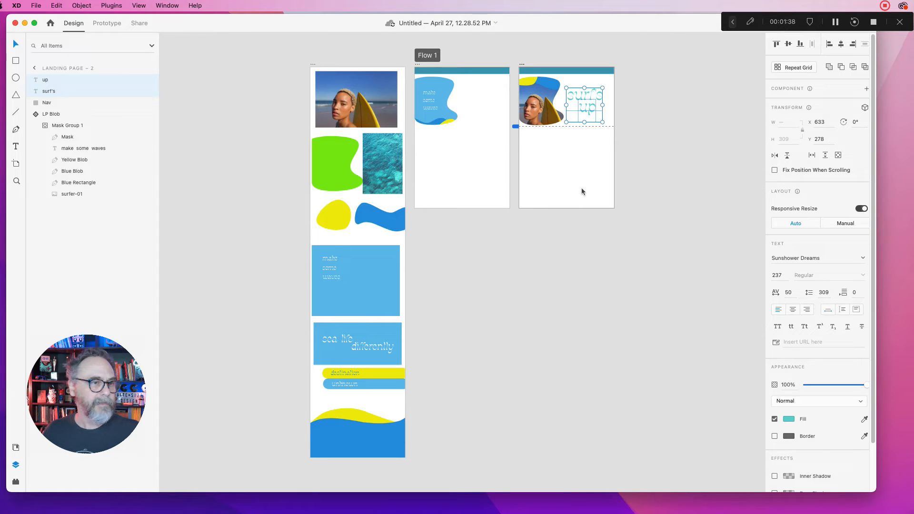
click(581, 188)
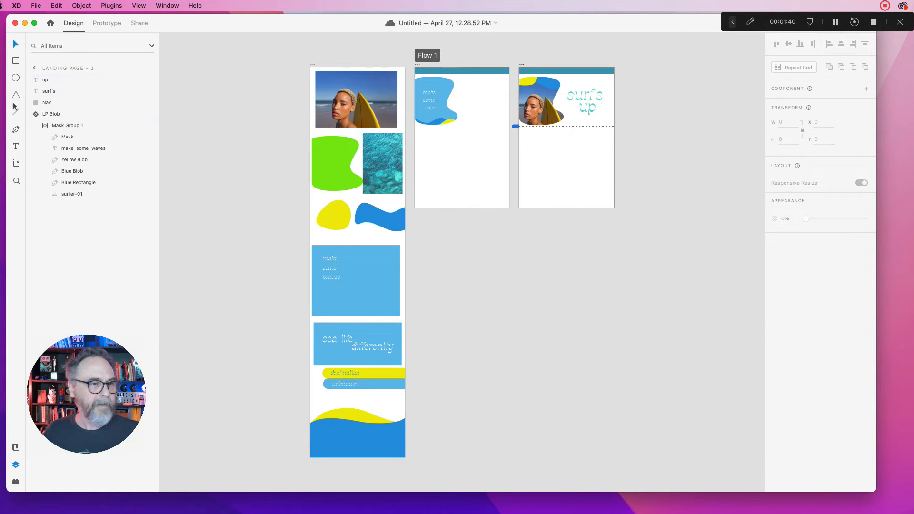
click(15, 60)
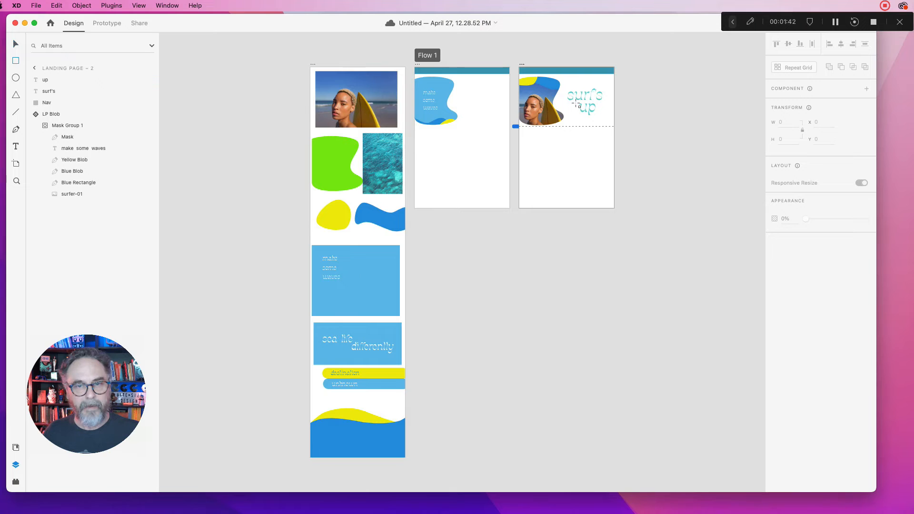
drag(575, 104, 506, 108)
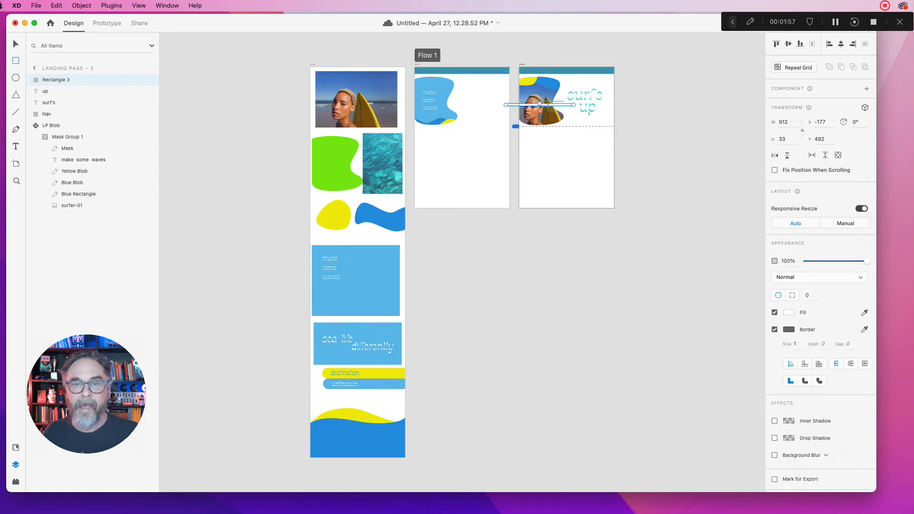
click(774, 329)
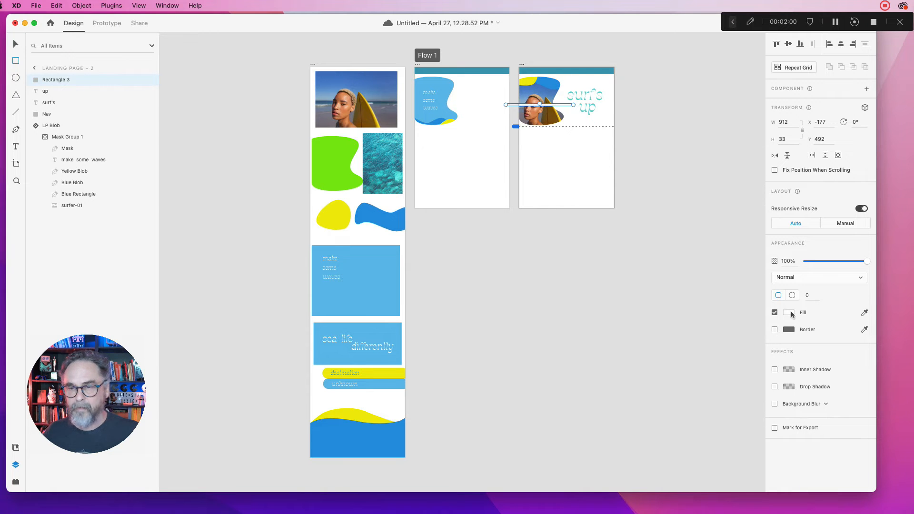
- Fill the thin rectangle with bright green #8DF733 and save that colour as a swatch
click(788, 312)
click(756, 322)
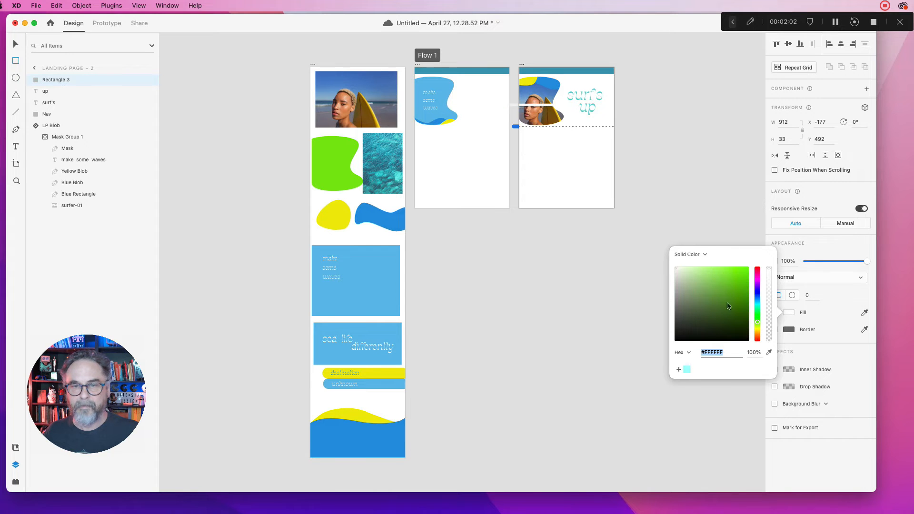
click(734, 269)
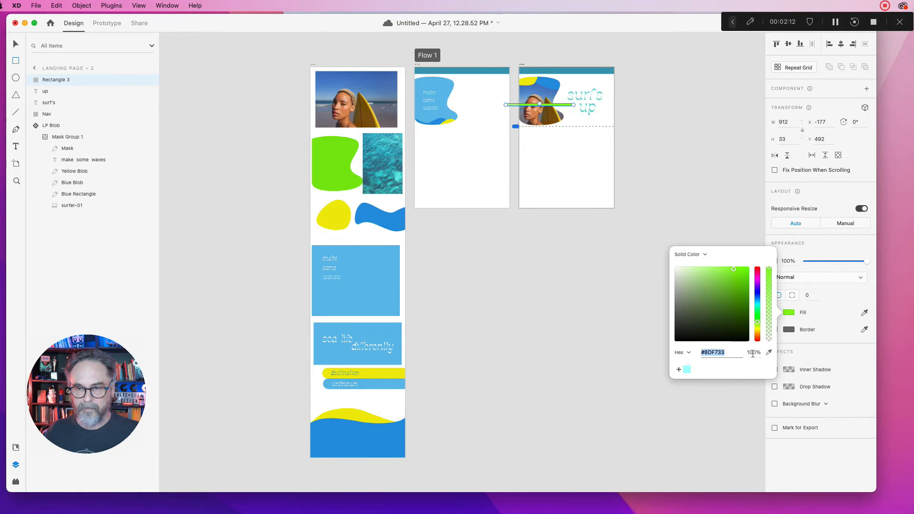
click(678, 369)
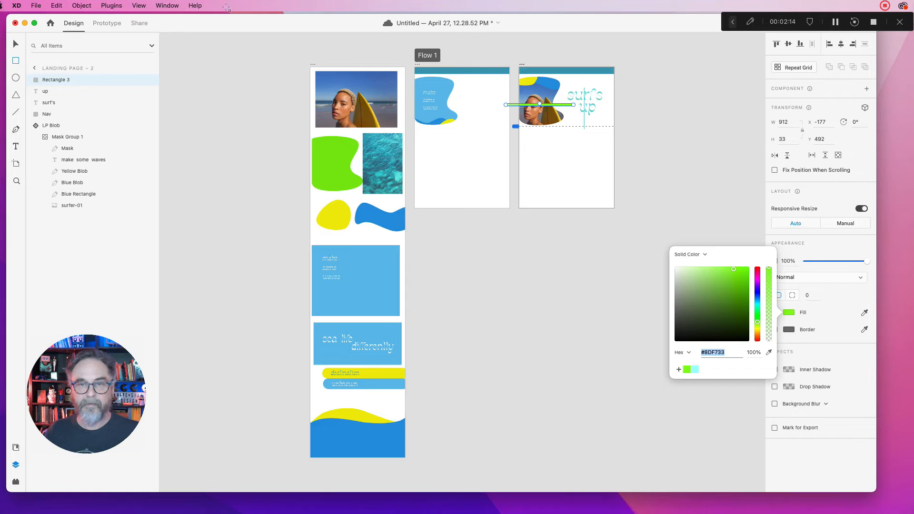
click(14, 44)
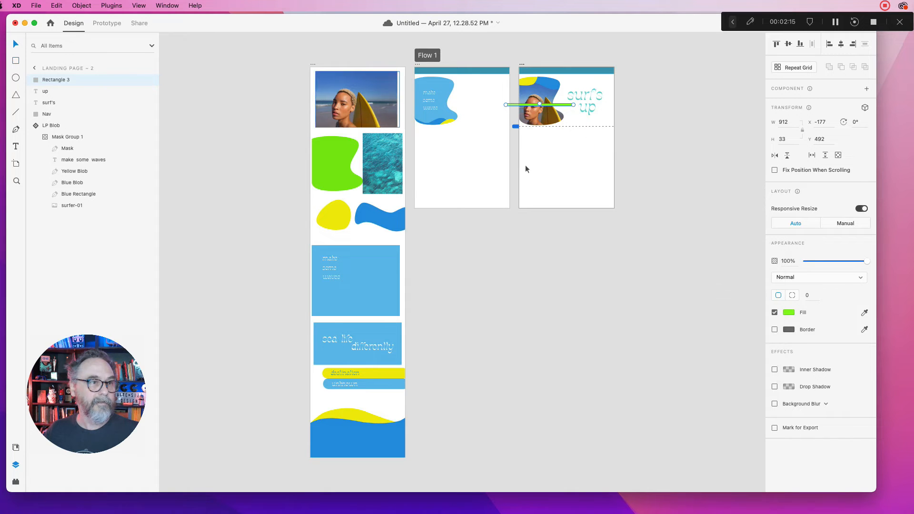
click(670, 211)
- Combine the "surf's" and "up" texts and the green rectangle on landing page – 2 into one component
click(579, 94)
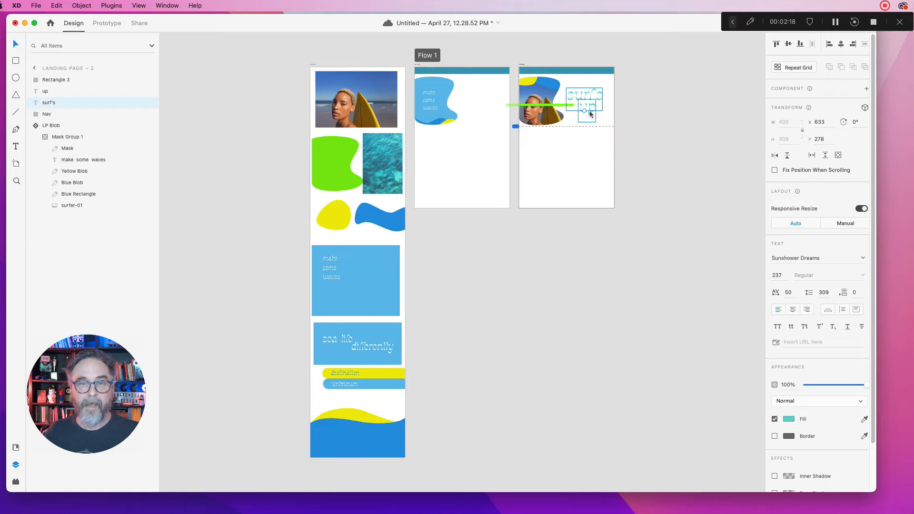
shift+click(589, 113)
shift+click(558, 107)
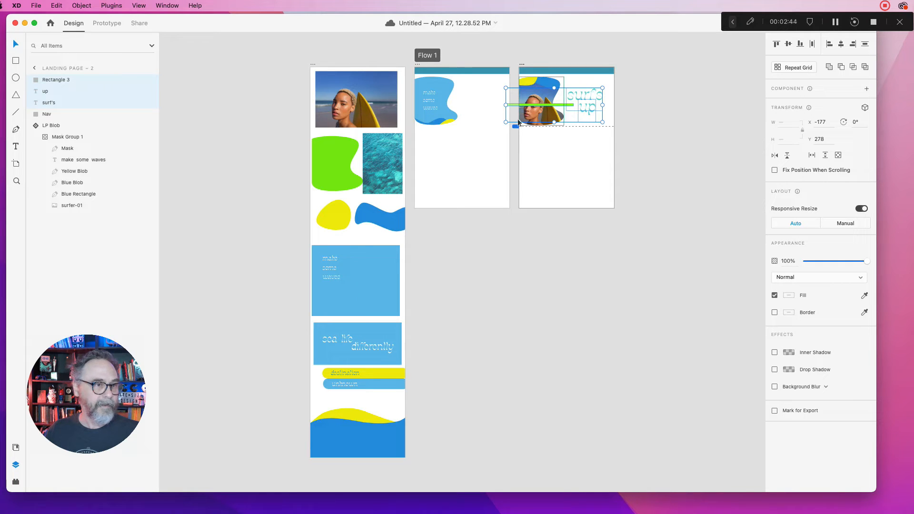
key(super+k)
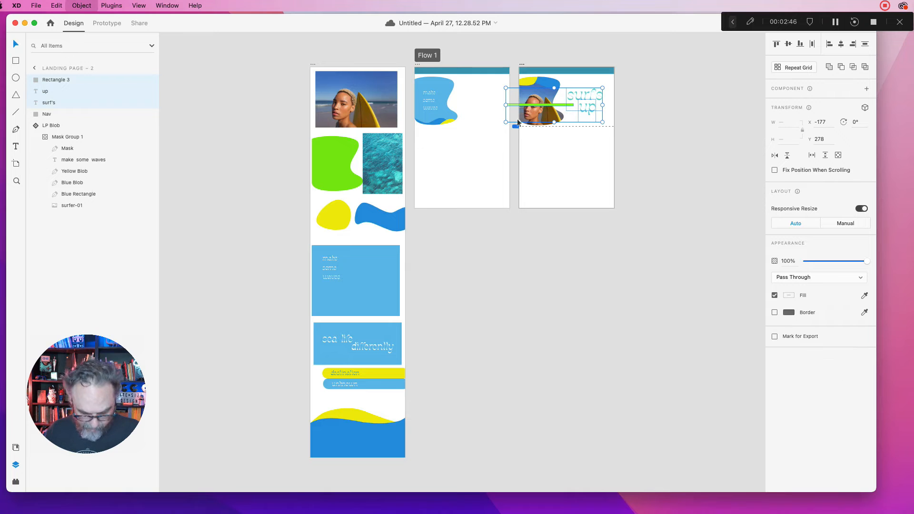
click(587, 144)
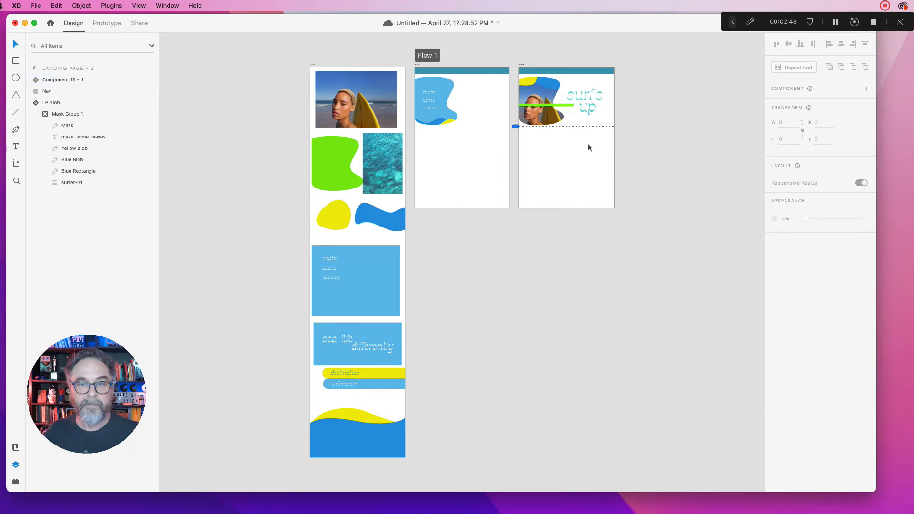
- Copy the headline component onto the landing page artboard and shift it sideways to X 827, leaving its texts beyond the artboard edge
click(584, 98)
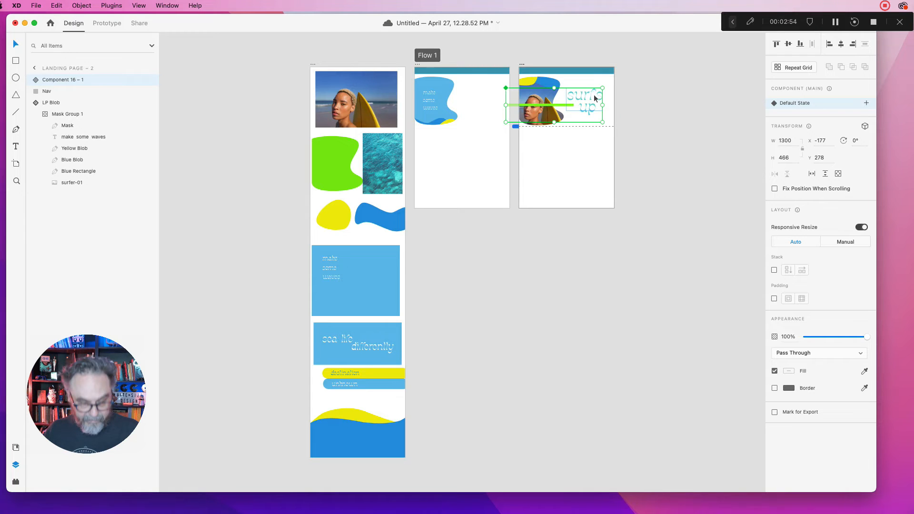
click(477, 128)
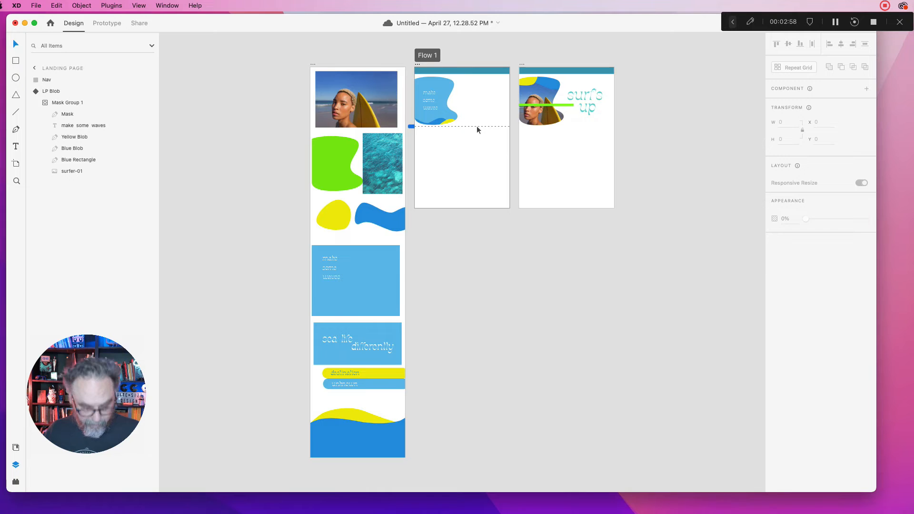
key(super+v)
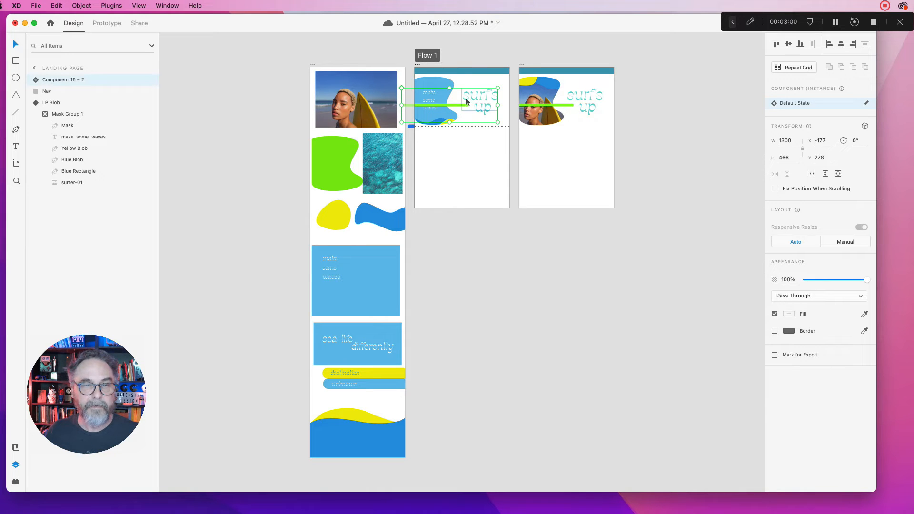
drag(468, 99, 543, 95)
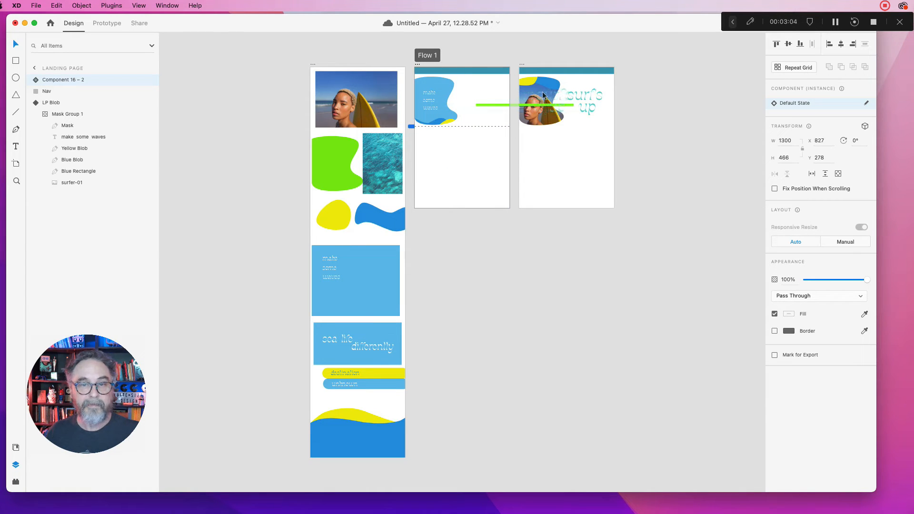
click(629, 89)
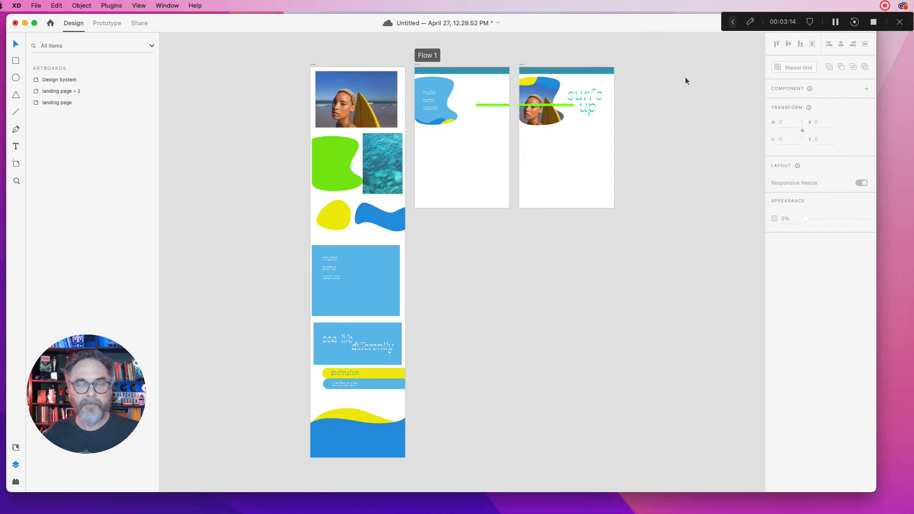
- Preview the prototype to check how the headline component animates into landing page – 2, and close the preview
drag(815, 14, 648, 513)
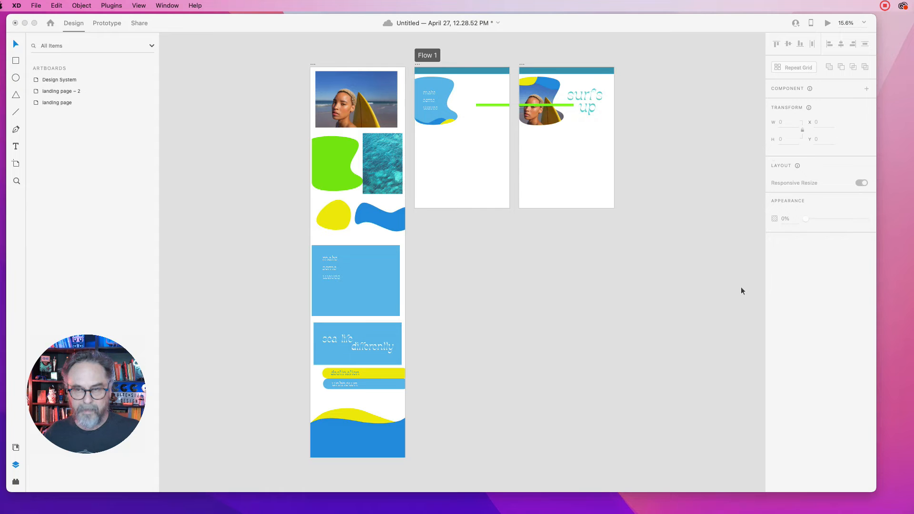
click(714, 143)
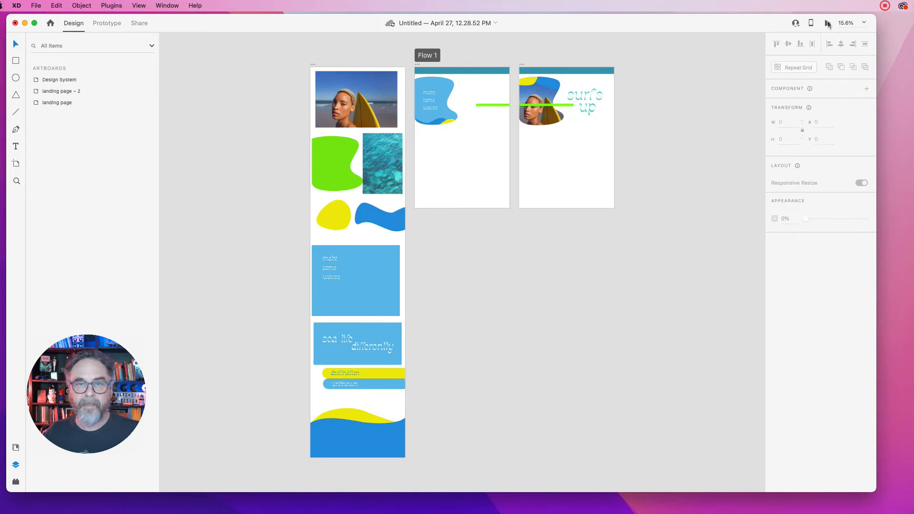
click(828, 24)
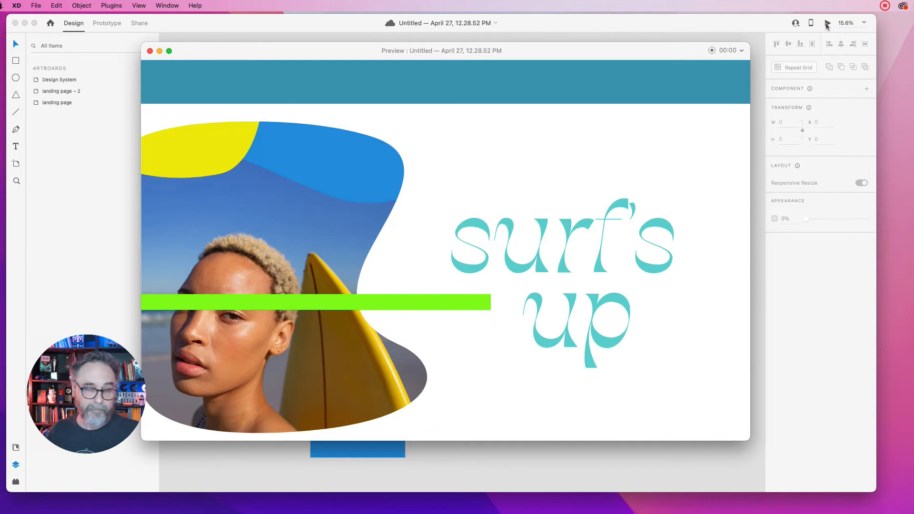
click(150, 51)
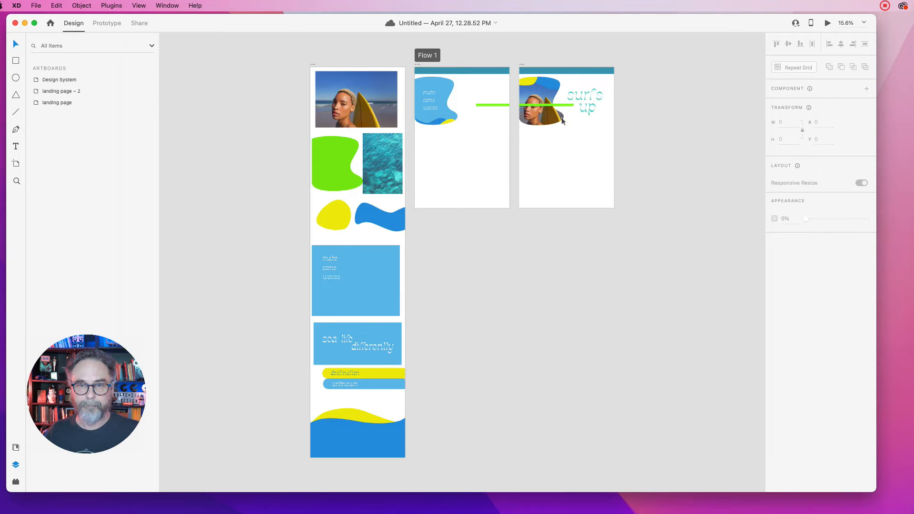
- Set the green rectangle's opacity to 0% inside the headline component on both landing page and landing page – 2
click(486, 109)
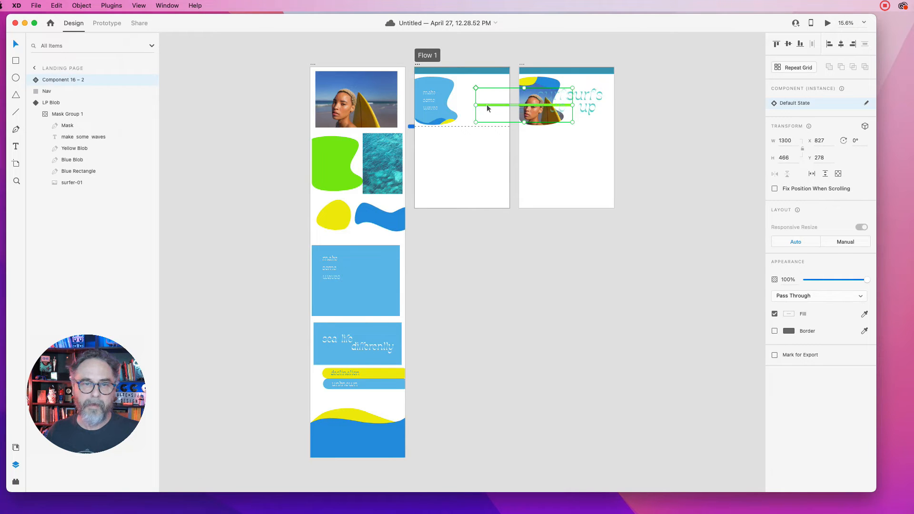
double_click(486, 106)
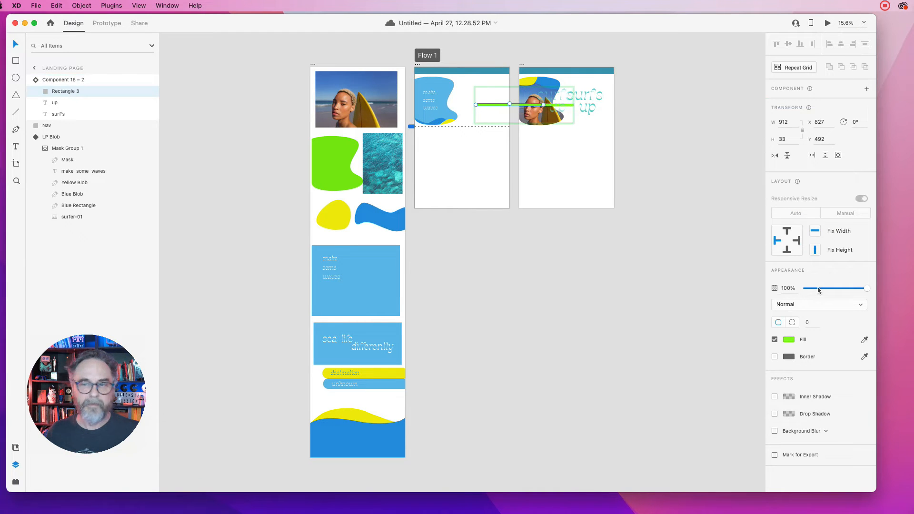
drag(866, 289, 771, 292)
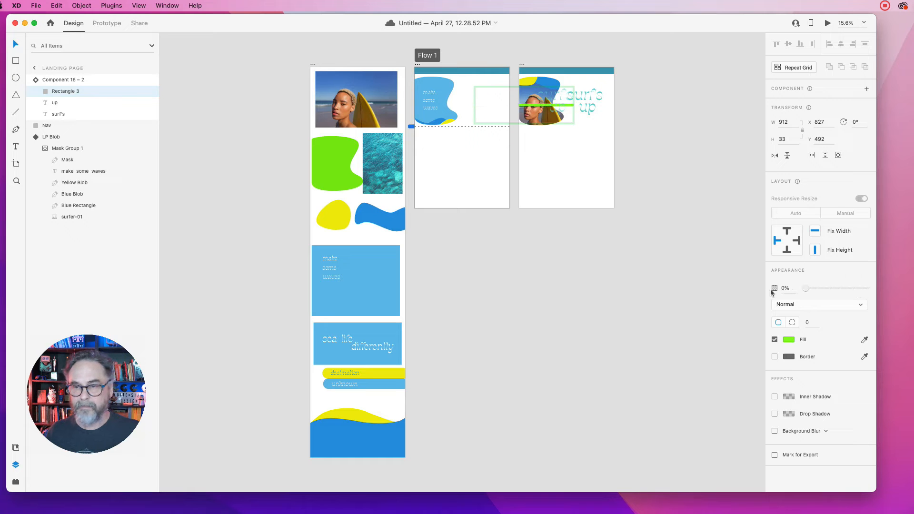
click(574, 152)
double_click(548, 106)
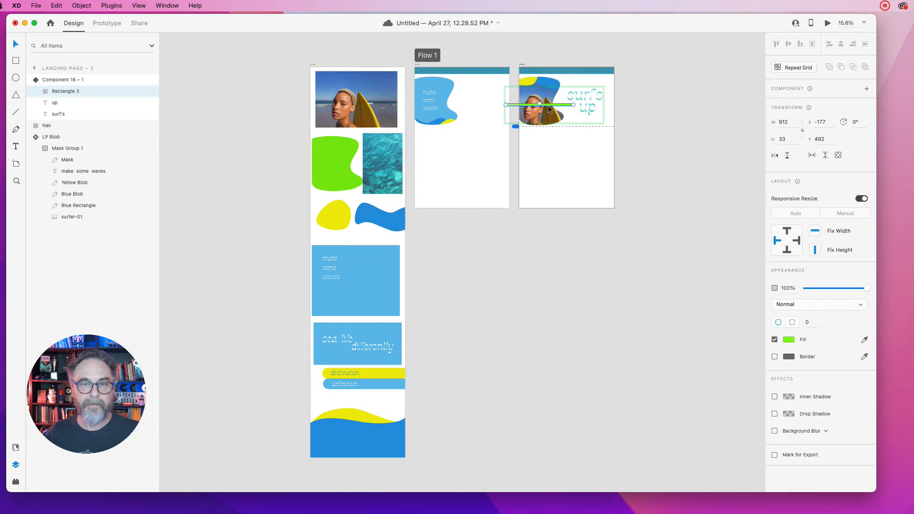
drag(866, 288, 804, 289)
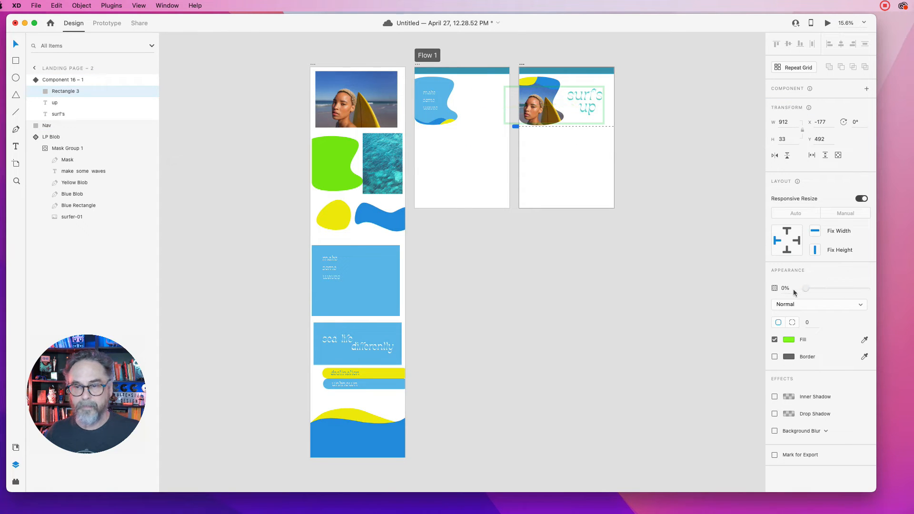
- Save the document to Creative Cloud under the name "surfing"
click(566, 187)
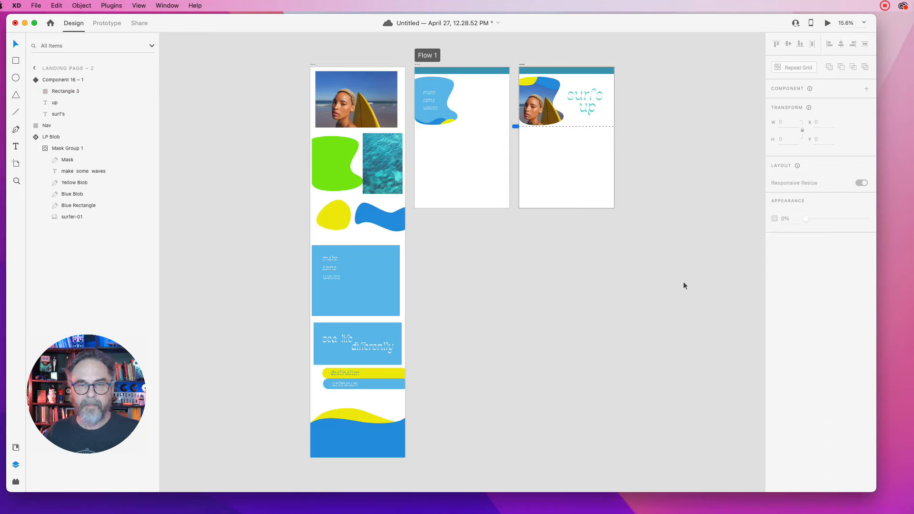
key(super+s)
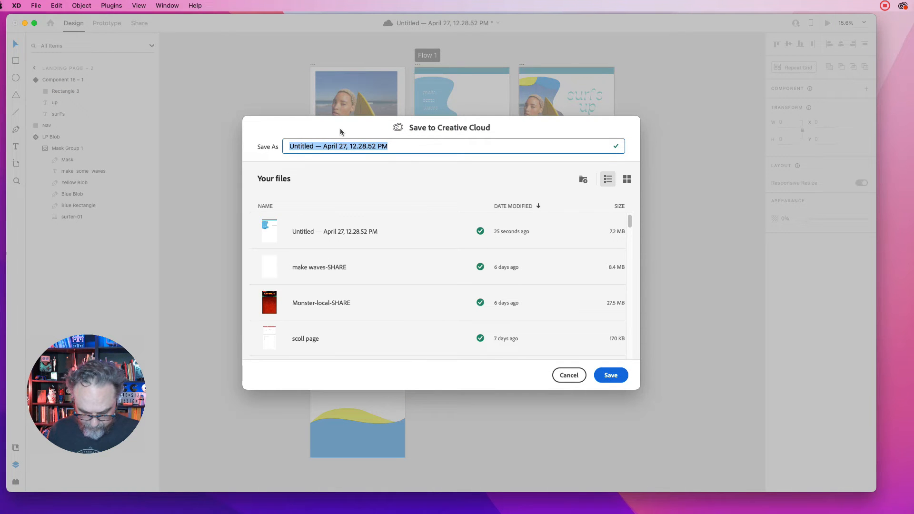
text(surfing)
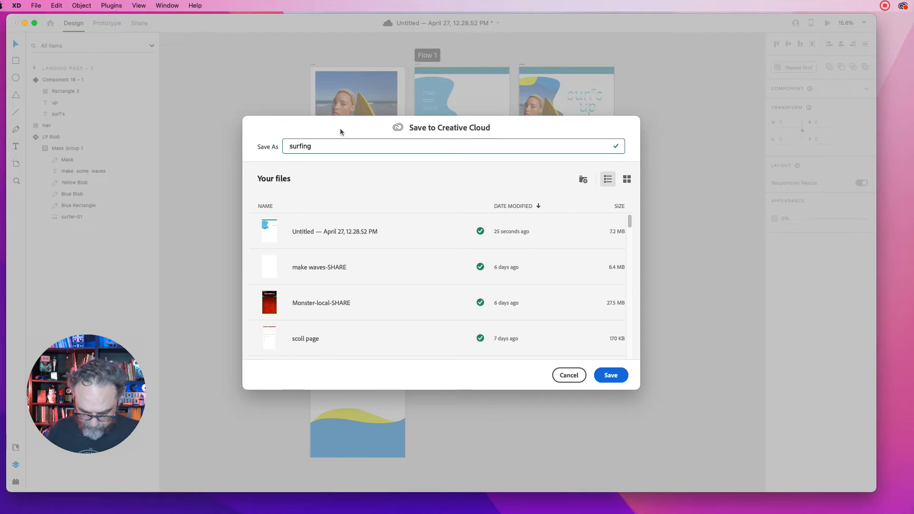
click(610, 375)
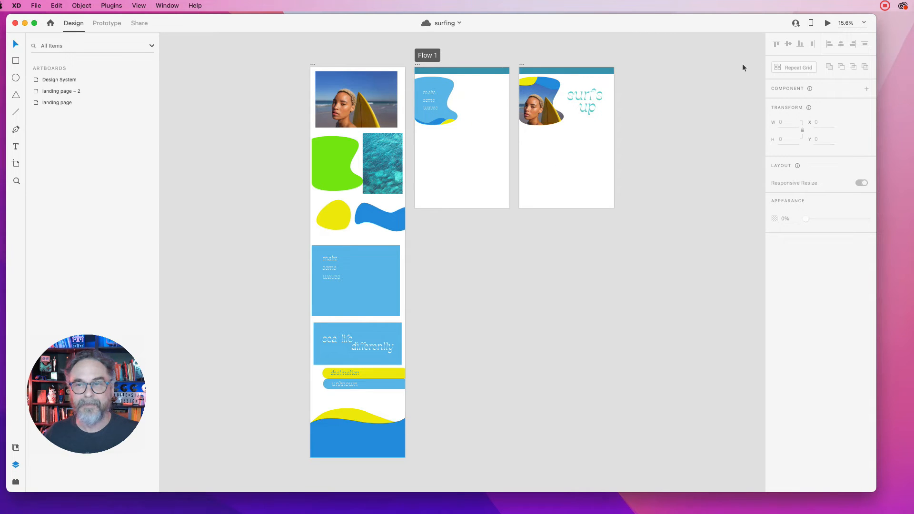
- Preview the prototype to check the headline animation with the rectangle transparent, and close the preview
click(827, 22)
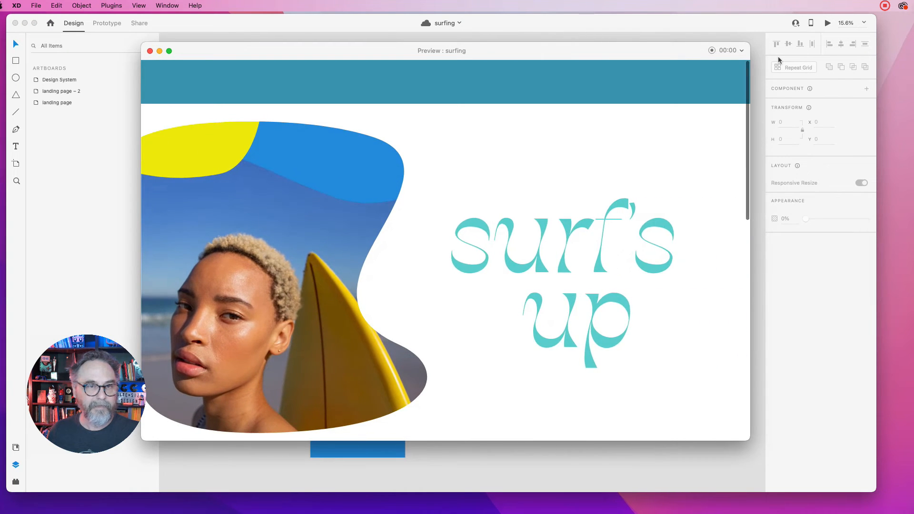
click(150, 51)
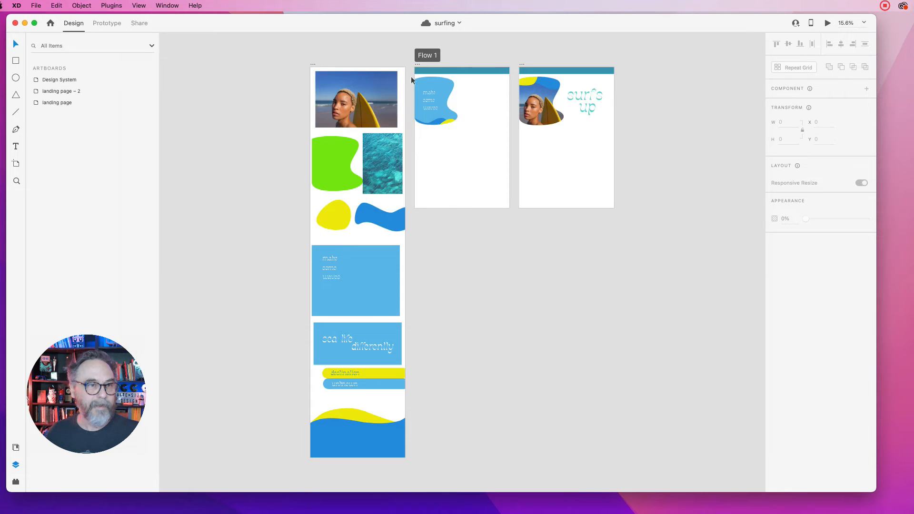
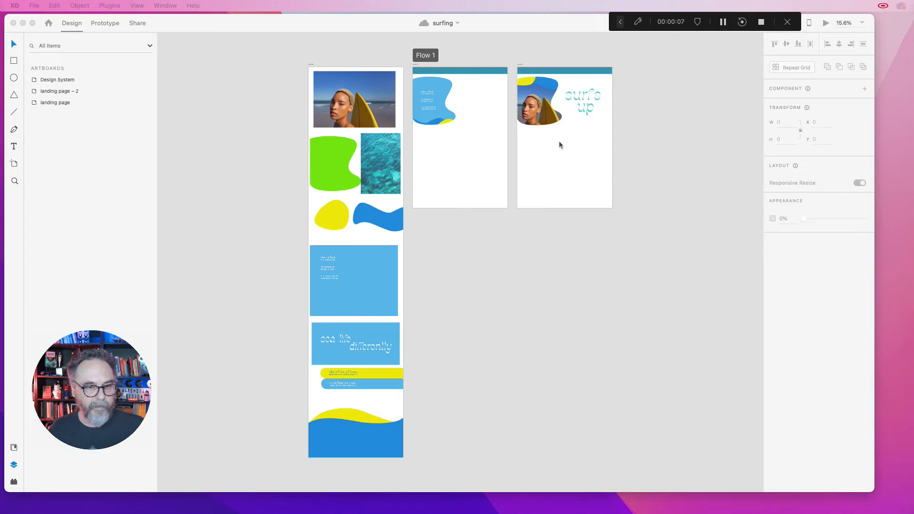
- Copy the "destination" and "unknown" texts with their yellow and blue bars from Design System onto landing page – 2, at about X 534, Y 1147
click(353, 400)
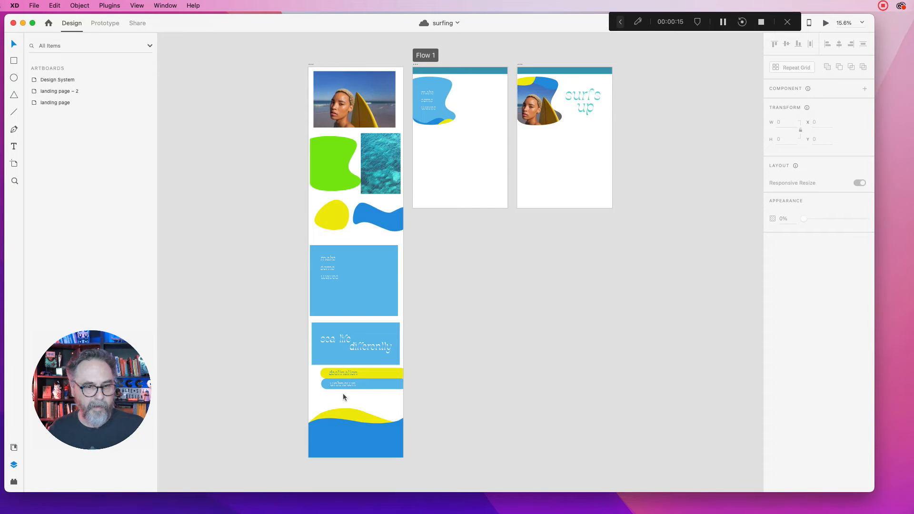
drag(341, 393, 378, 375)
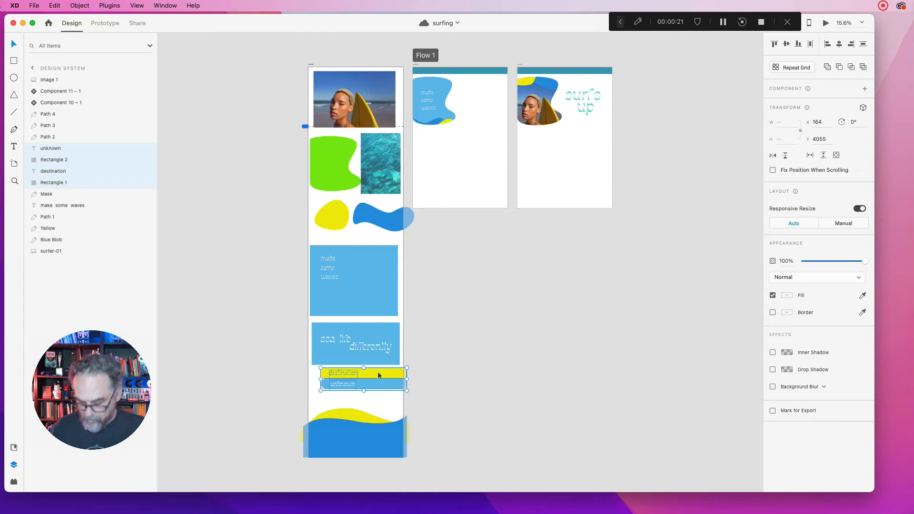
drag(378, 371, 614, 157)
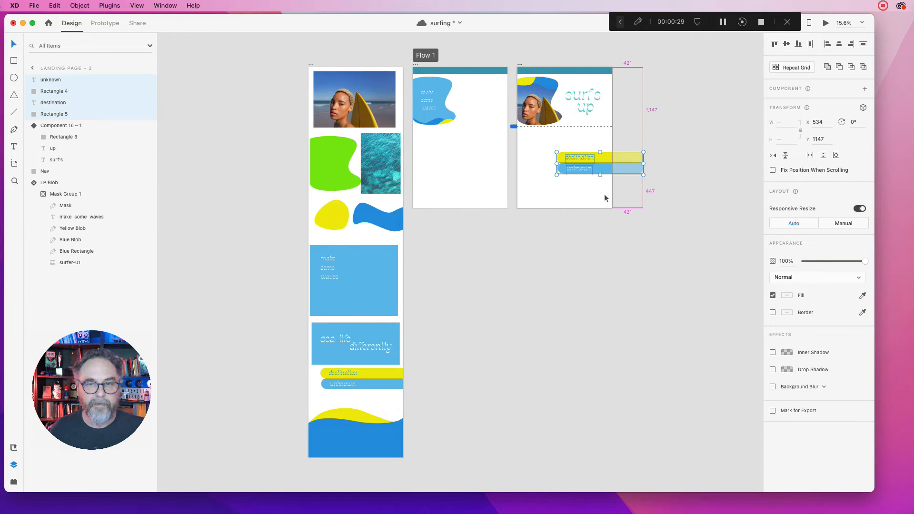
- Duplicate the landing page – 2 artboard and place the copy directly beside the original
click(596, 195)
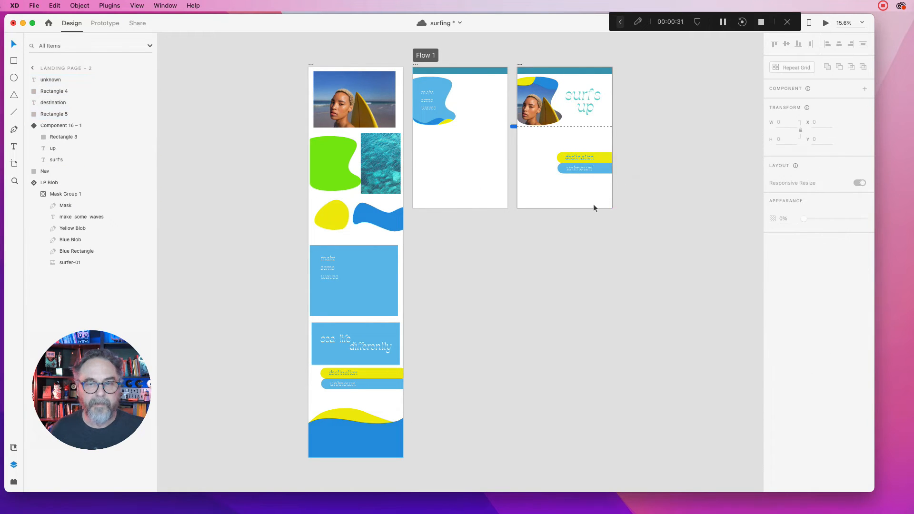
click(519, 65)
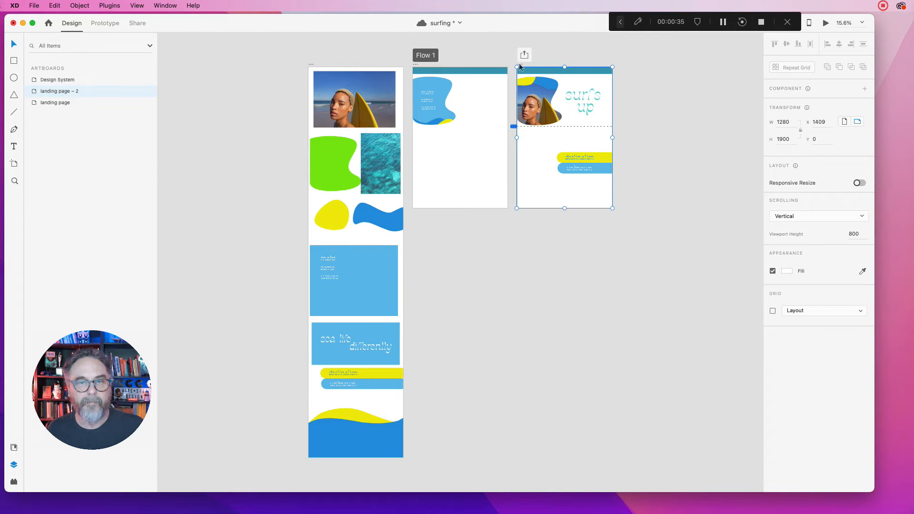
drag(518, 66, 624, 70)
click(638, 219)
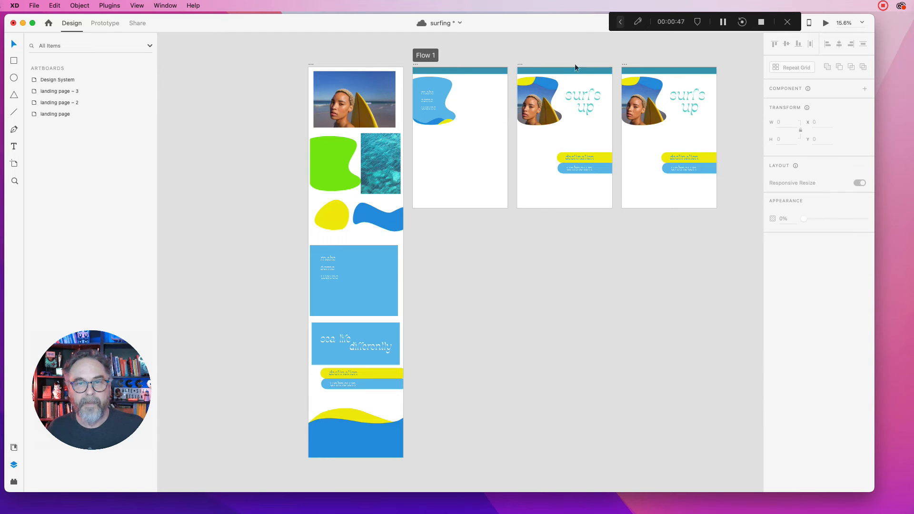
- Delete the yellow destination and blue unknown banners, including their text, from the landing page – 3 artboard
click(521, 62)
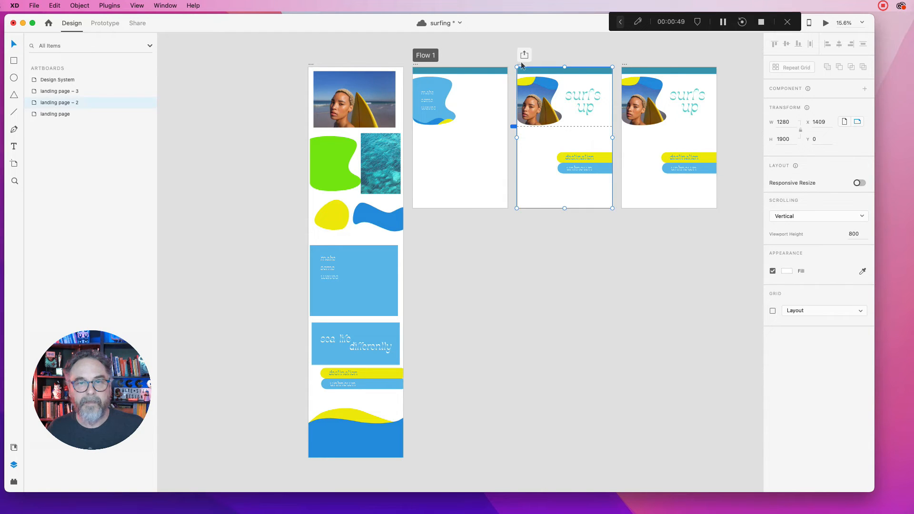
click(624, 65)
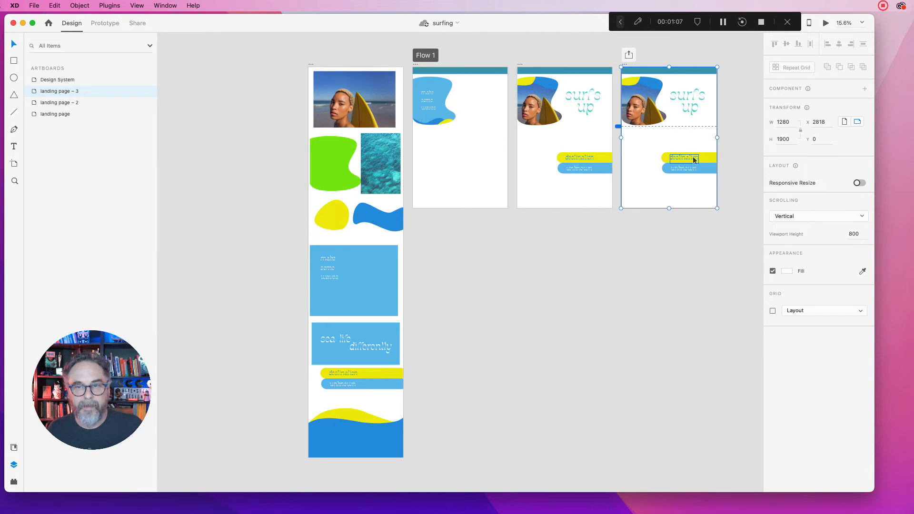
drag(684, 149, 690, 184)
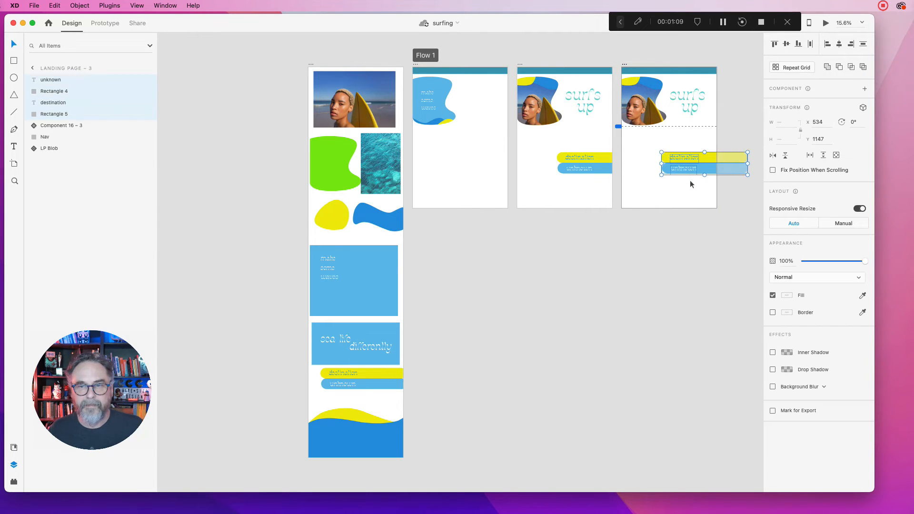
key(Delete)
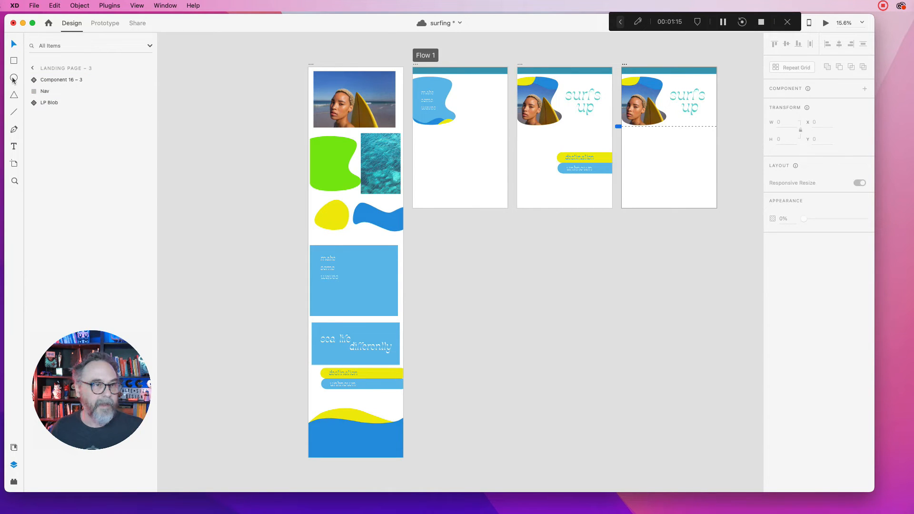
- Draw a thin bar about 555 by 42 extending left of the destination banner on landing page – 2 and duplicate it beside the unknown banner
click(13, 61)
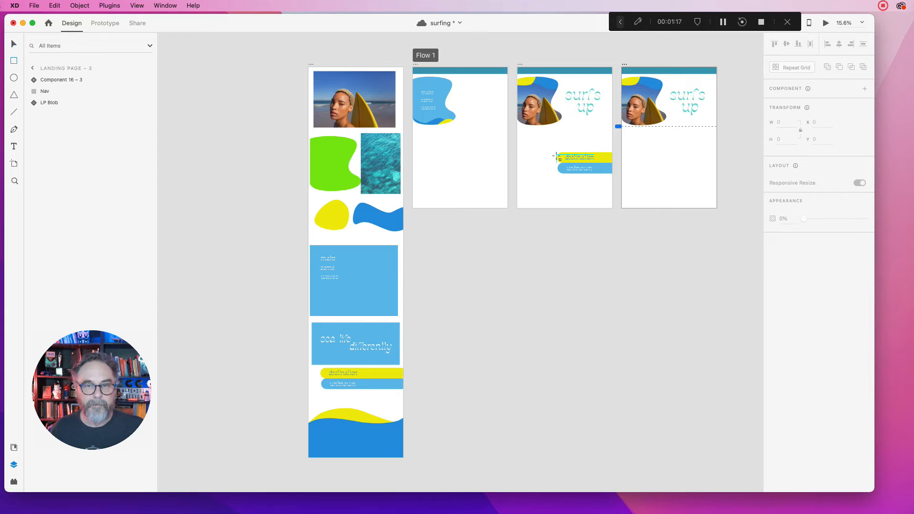
drag(521, 155, 563, 159)
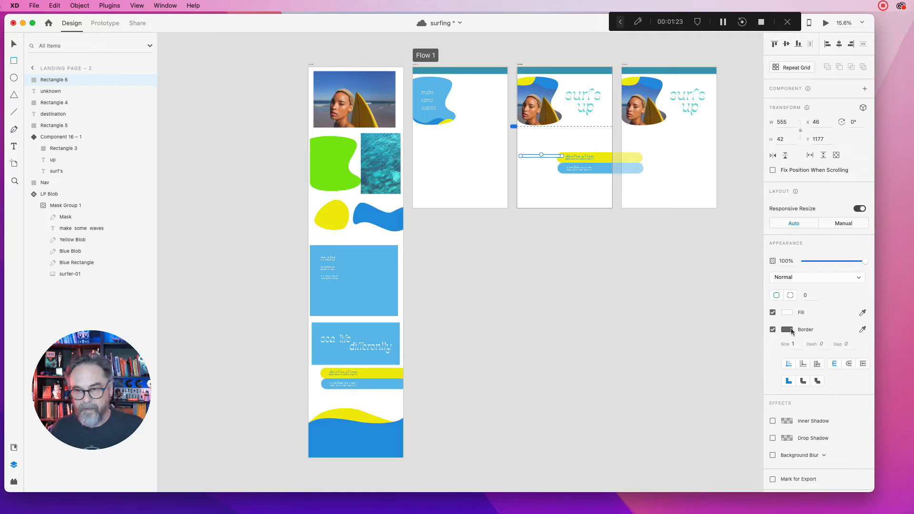
click(14, 181)
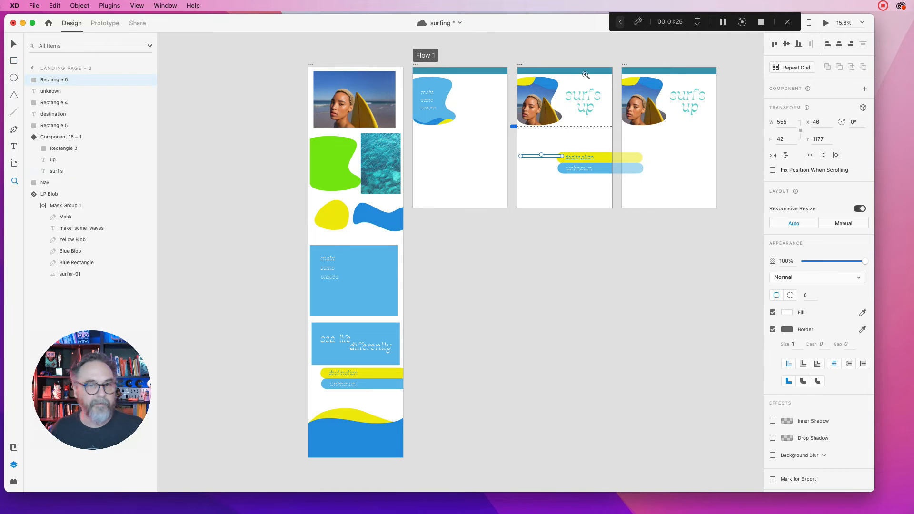
click(617, 119)
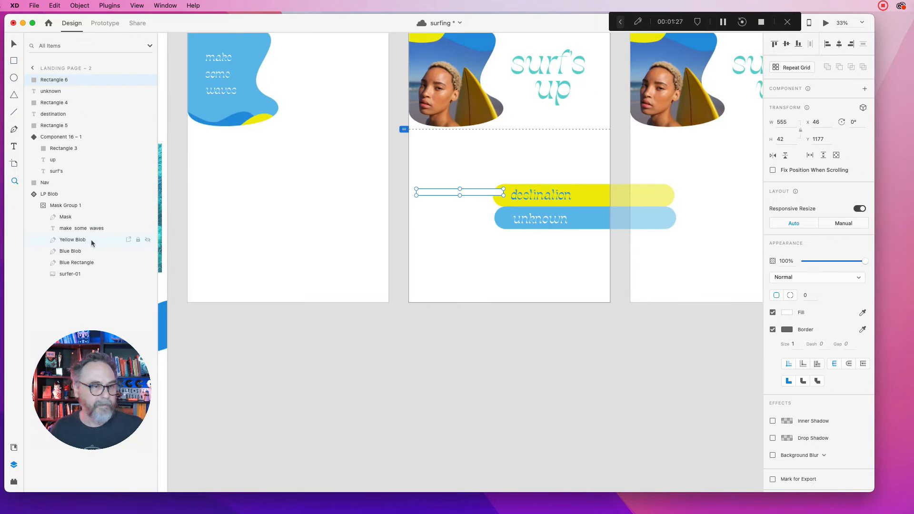
drag(475, 210, 333, 299)
click(14, 45)
shift+click(329, 286)
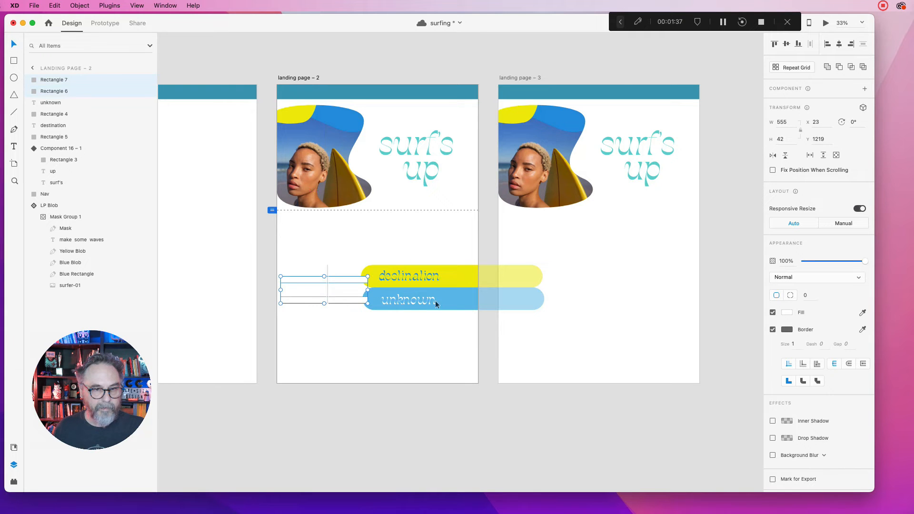
- Remove the border from both thin bars, fill them with the saved green swatch, and save the document
click(773, 329)
click(788, 313)
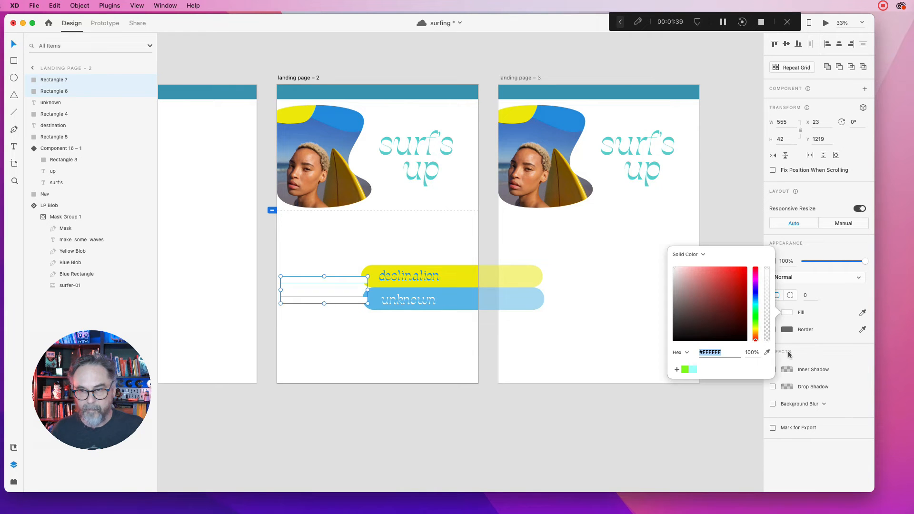
click(684, 371)
click(365, 330)
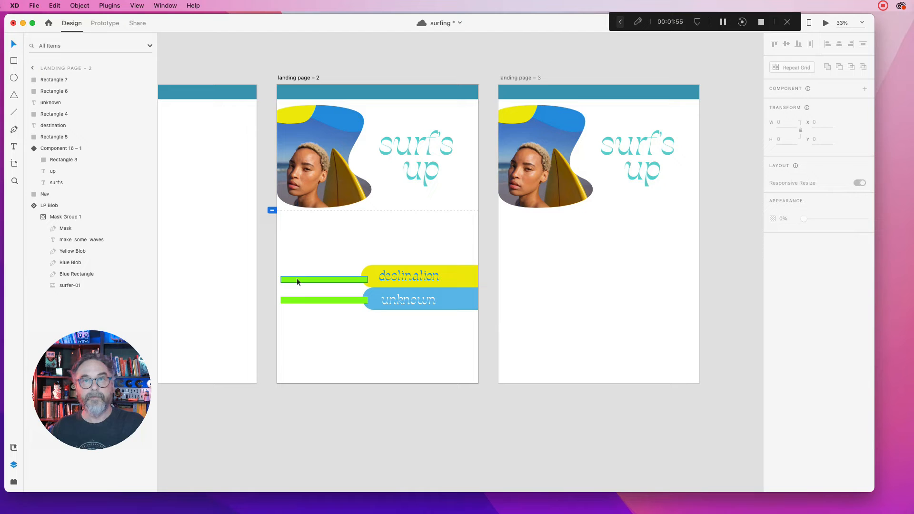
key(super+s)
- Group the destination banner, its text and its green bar, and group the unknown banner with its text and bar separately
drag(310, 258, 393, 279)
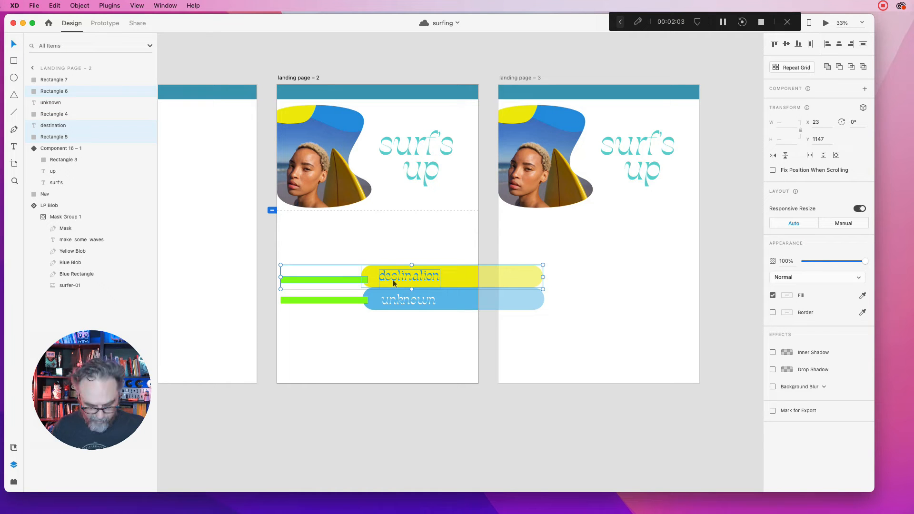
key(super+g)
click(349, 319)
drag(349, 320, 389, 297)
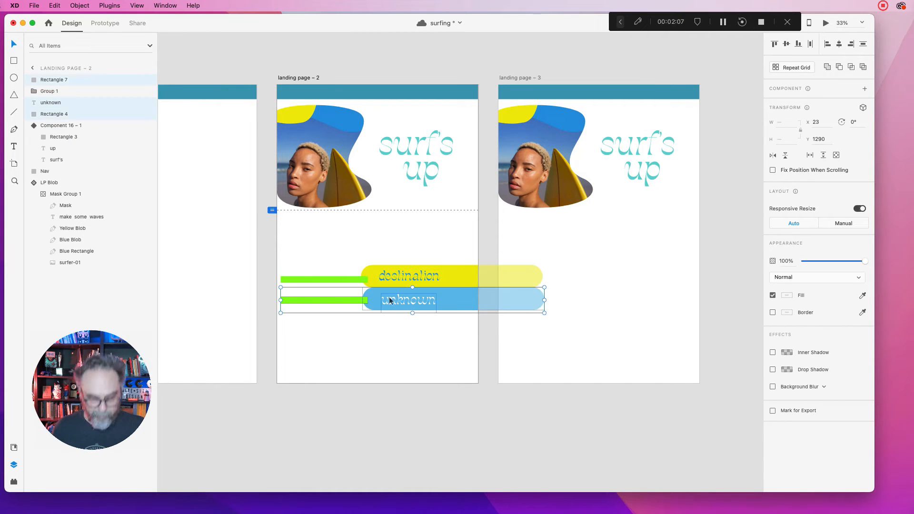
key(super+g)
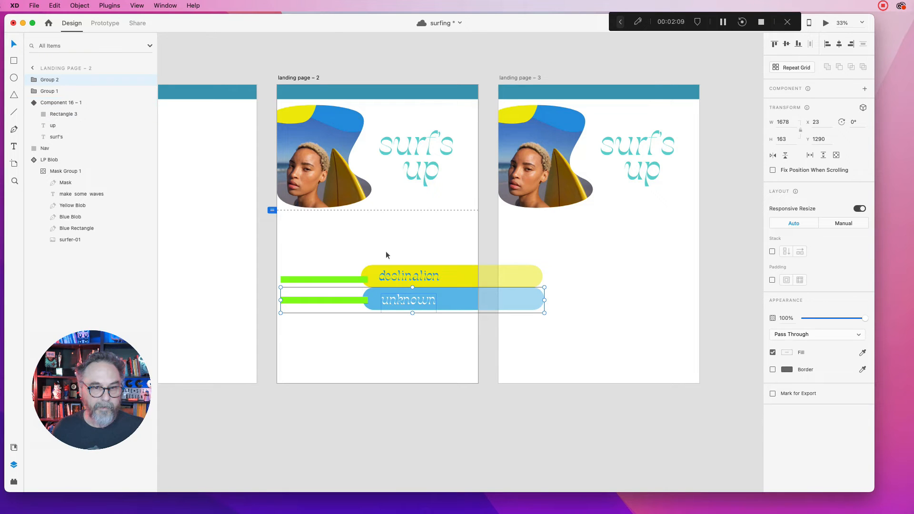
- Convert the destination group and the unknown group into two separate components
click(372, 275)
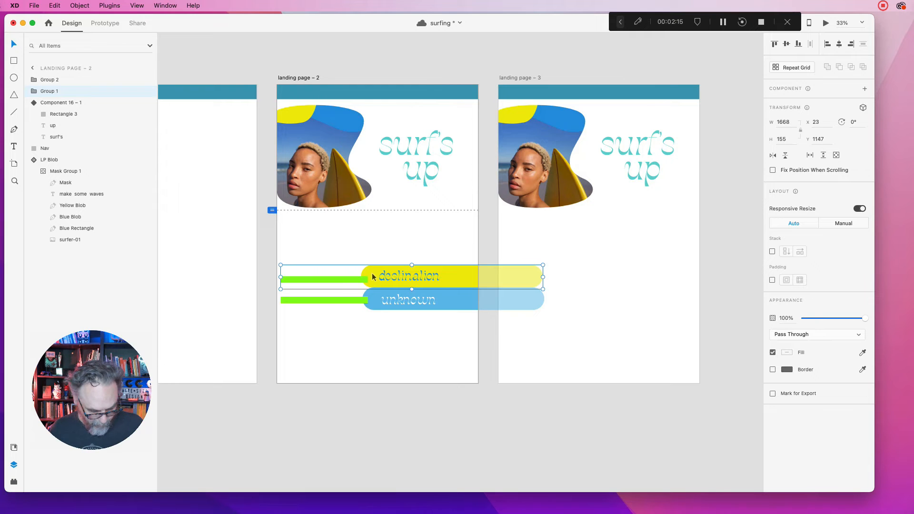
key(super+k)
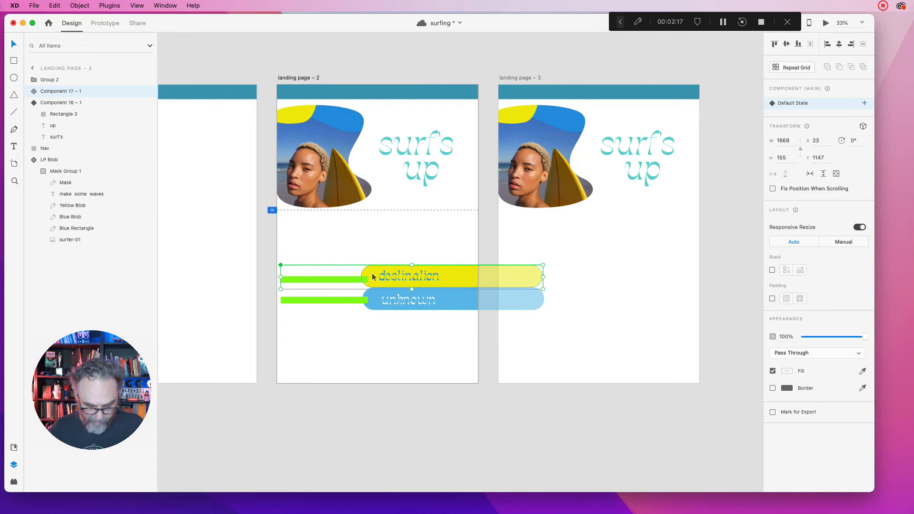
click(395, 305)
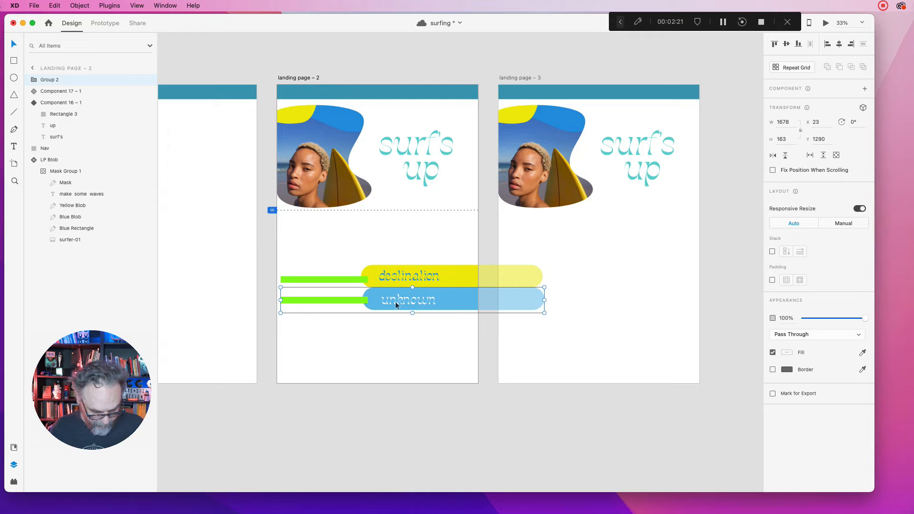
key(super+k)
click(402, 337)
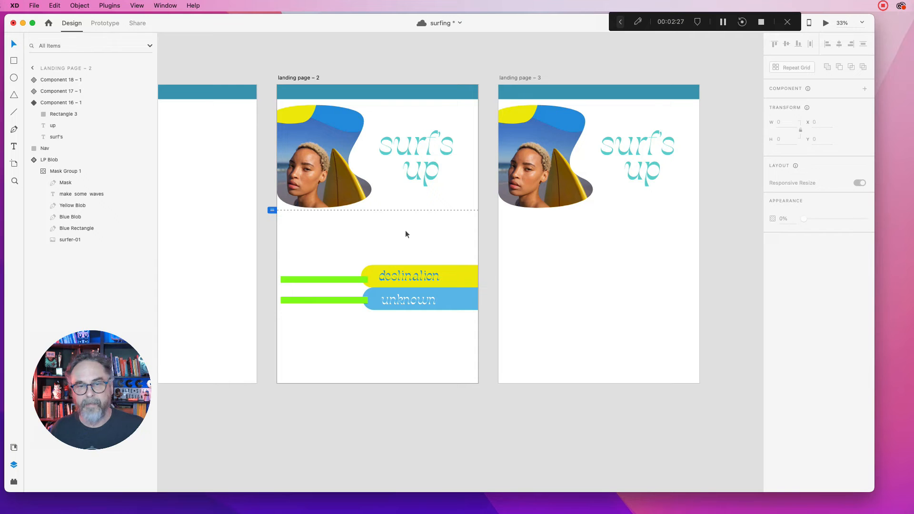
- Copy both banner components horizontally onto the landing page – 3 artboard
drag(380, 241, 417, 301)
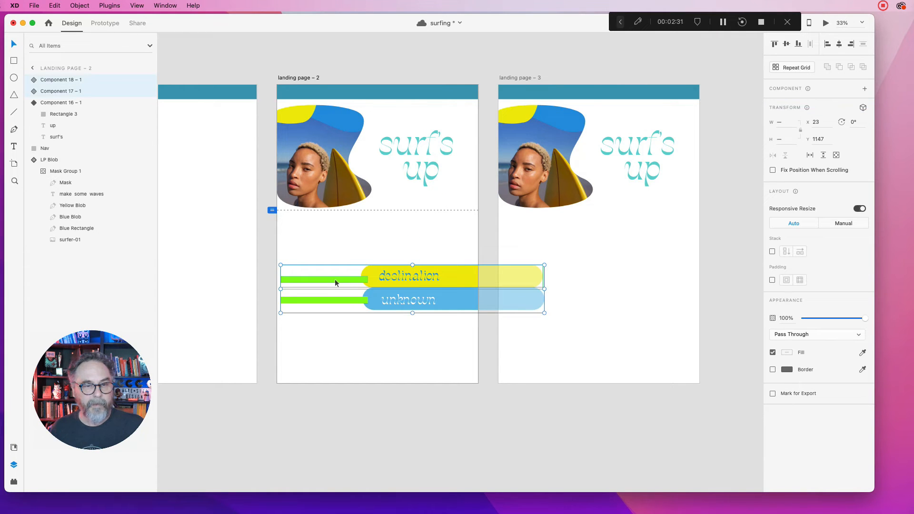
drag(335, 282, 542, 270)
click(570, 222)
- Shift the landing page – 2 banners off the artboard's right edge, with destination at about X 778 and unknown at about X 1148
drag(351, 254, 379, 312)
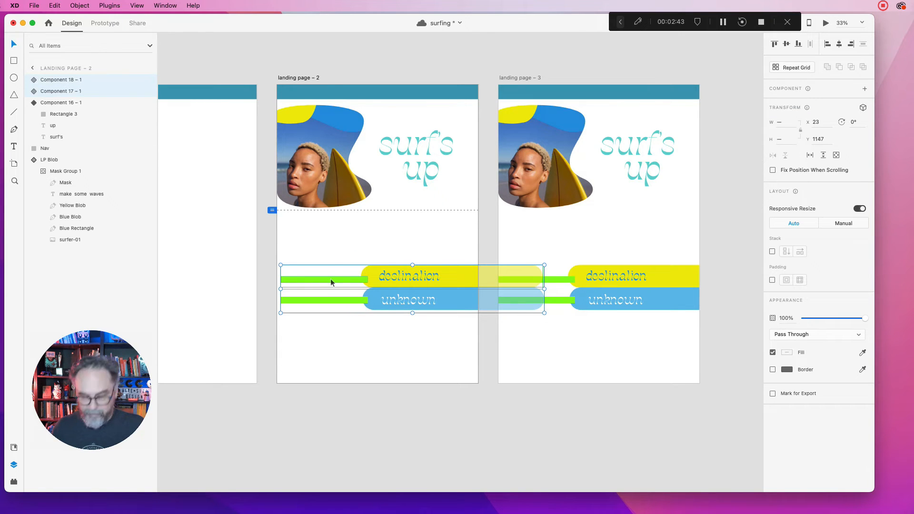
drag(330, 278, 449, 273)
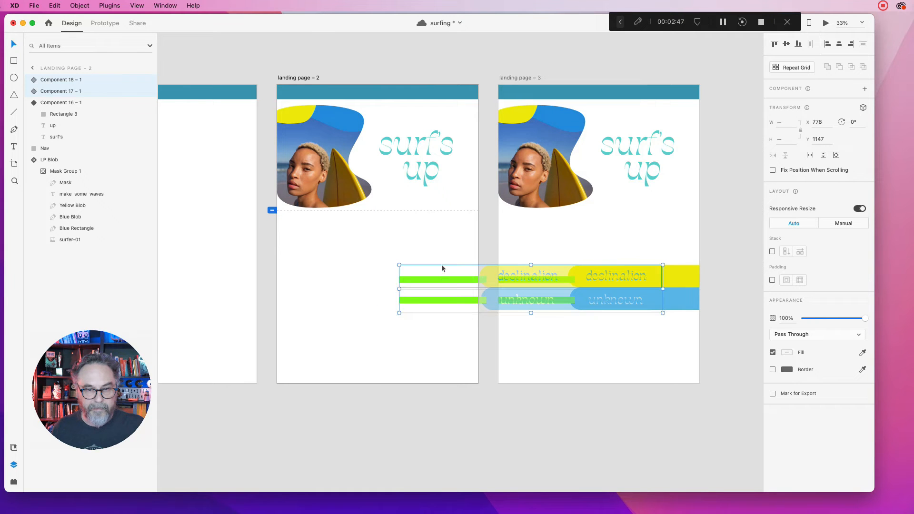
click(368, 297)
click(446, 296)
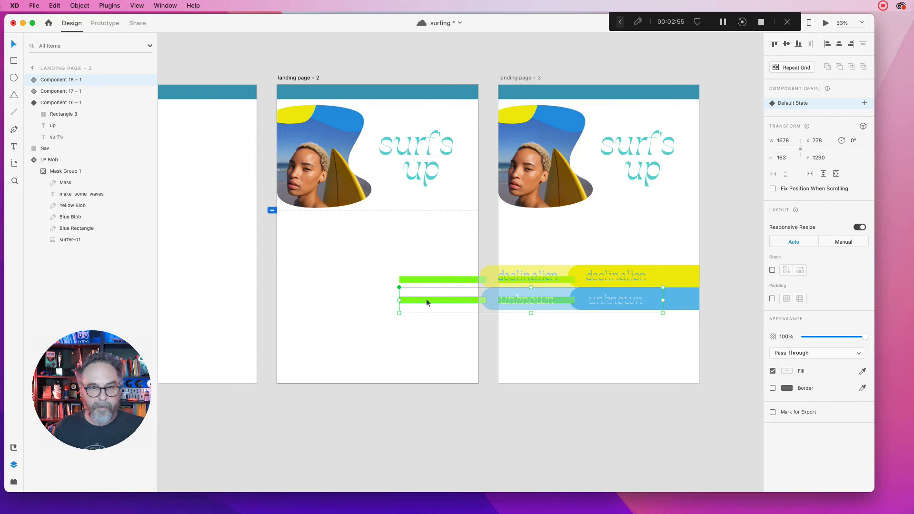
drag(426, 298, 485, 296)
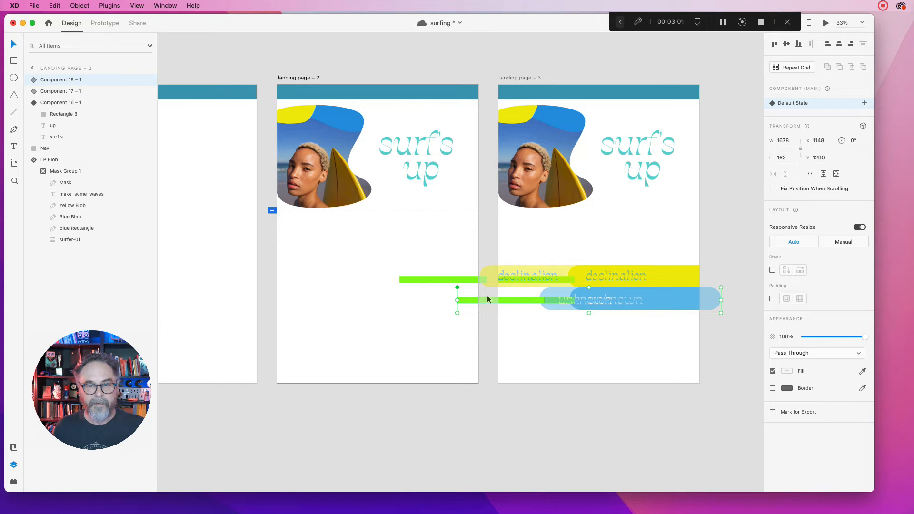
- Stagger the landing page – 3 banners by nudging unknown left to about X -127 and moving destination slightly right
click(620, 304)
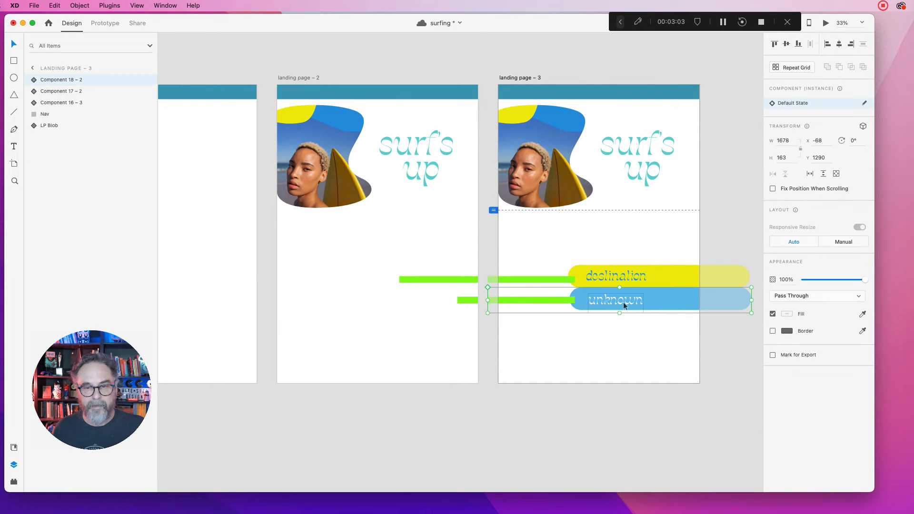
key(shift+Left)
key(shift+Left)
key(shift+Left)
key(shift+Left)
key(shift+Left)
key(shift+Left)
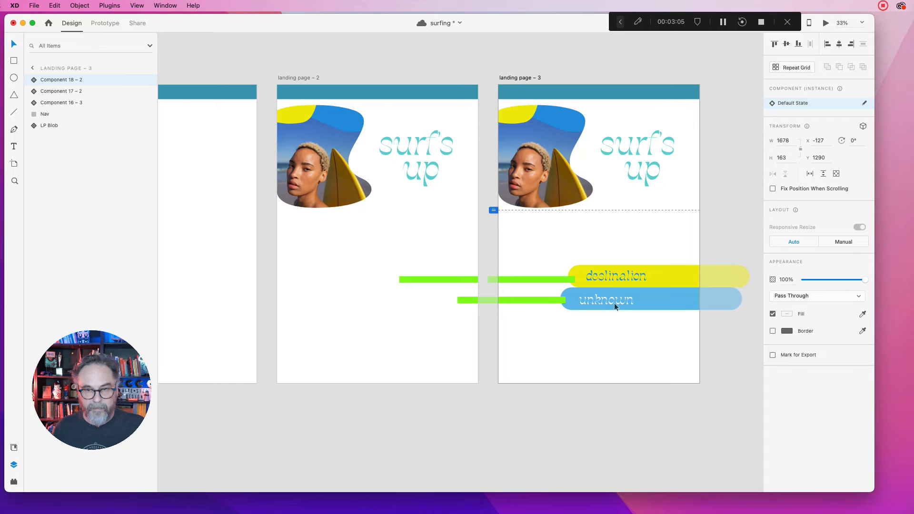
drag(616, 279, 624, 276)
click(591, 354)
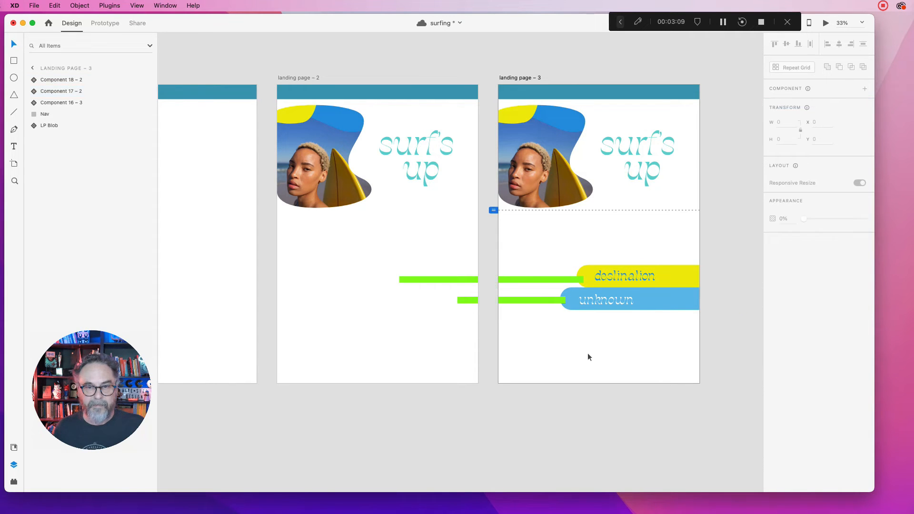
- Move the landing page – 3 surfer blob, headline and both banners straight up until the banners sit just below the nav bar
click(377, 300)
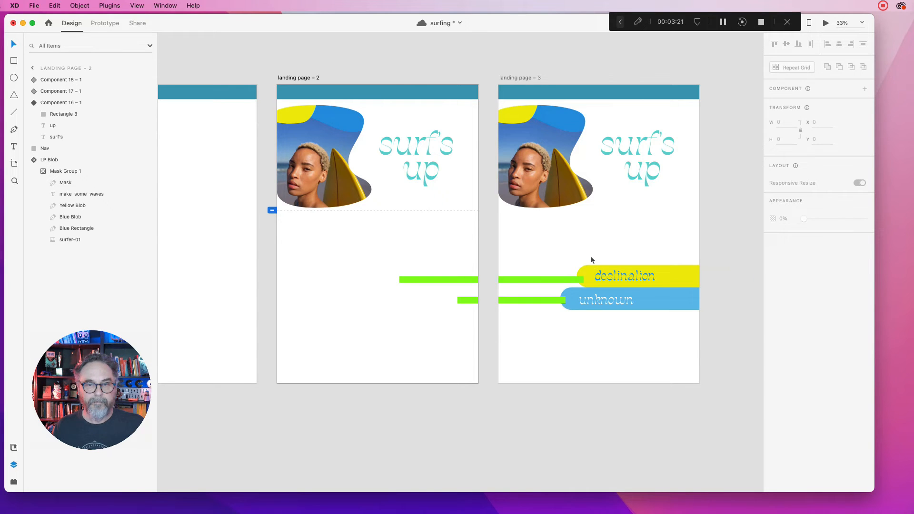
click(532, 322)
drag(532, 327, 662, 145)
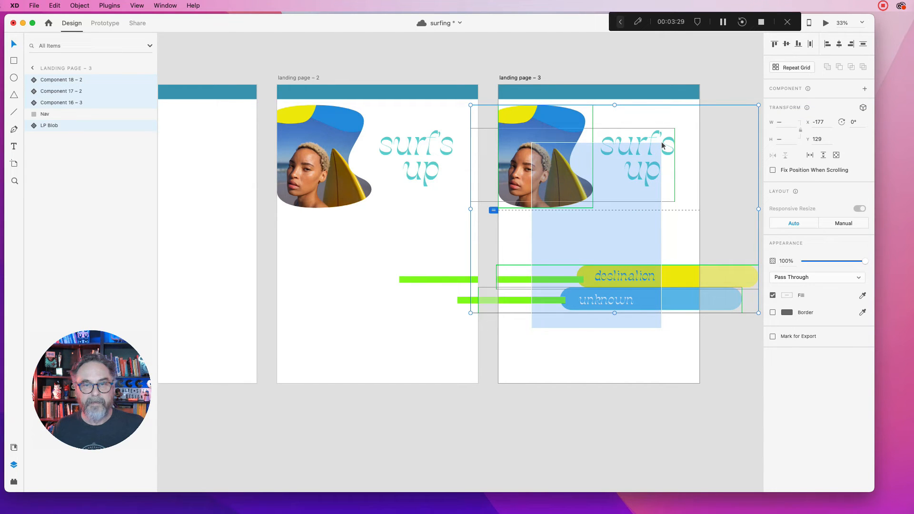
drag(662, 146, 662, 145)
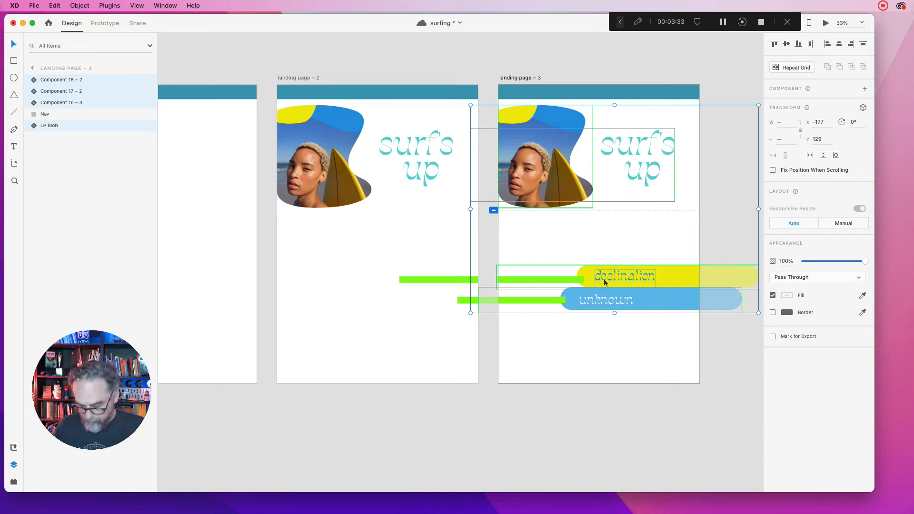
drag(603, 280, 597, 168)
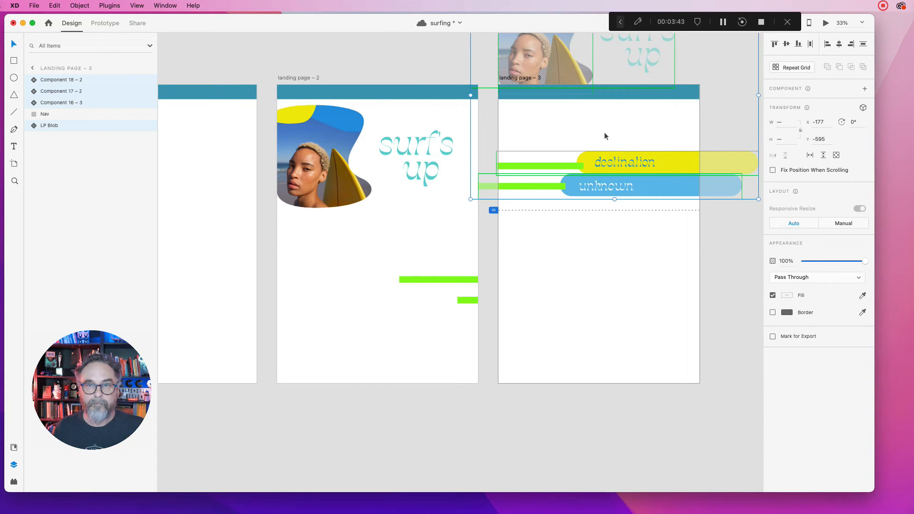
mouse_move(604, 133)
mouse_down()
mouse_move(616, 175)
mouse_move(607, 143)
mouse_up()
click(626, 277)
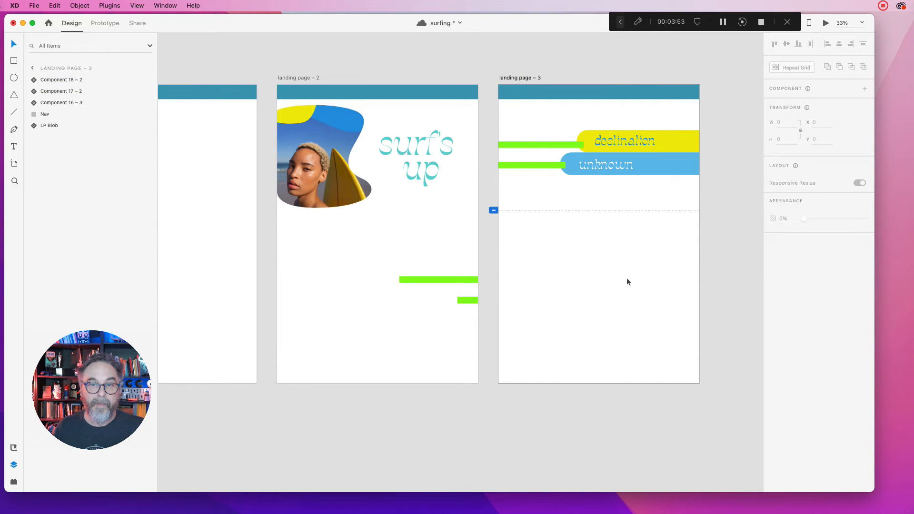
click(453, 253)
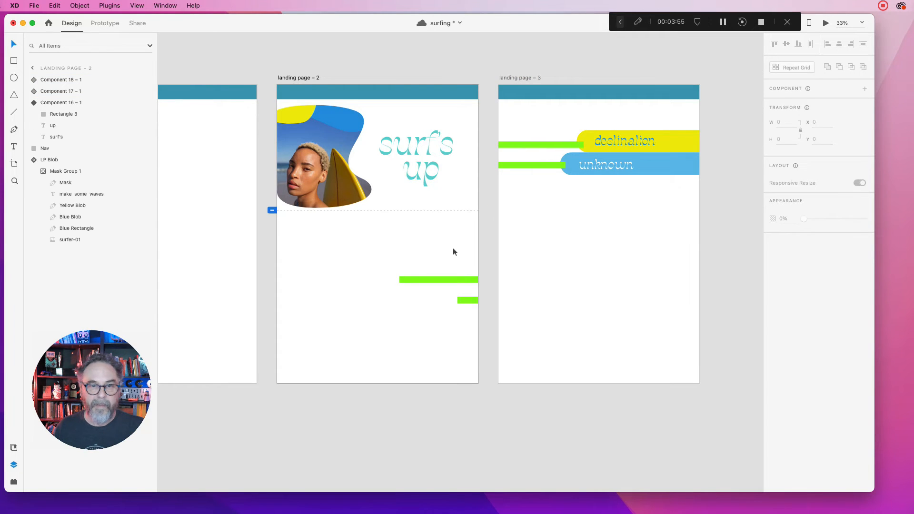
- Link landing page – 2 to landing page – 3 with a Keys & Gamepad trigger on the up arrow, using Auto-Animate, Ease Out and 2 s
click(104, 22)
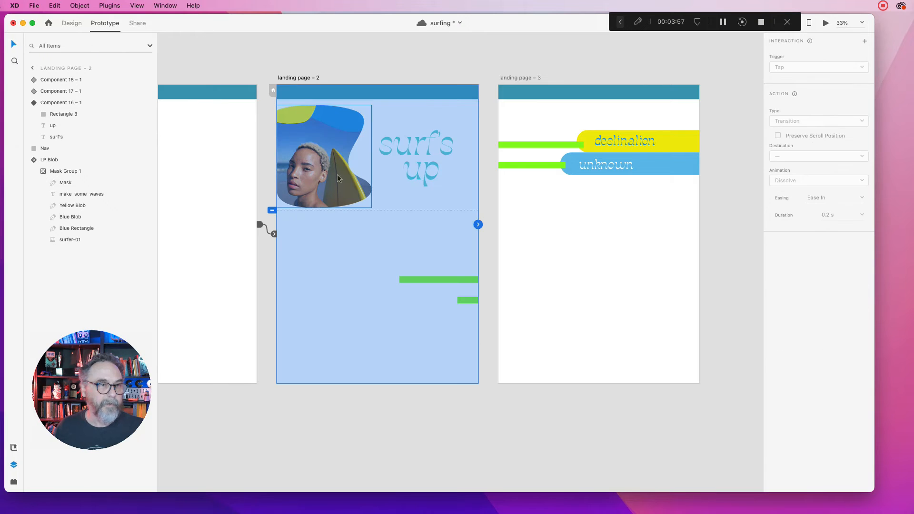
click(477, 224)
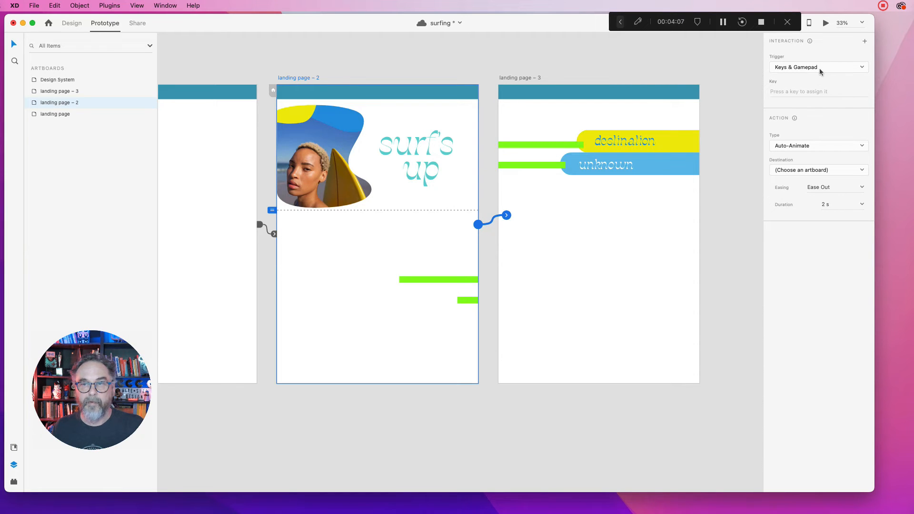
click(795, 92)
key(Up)
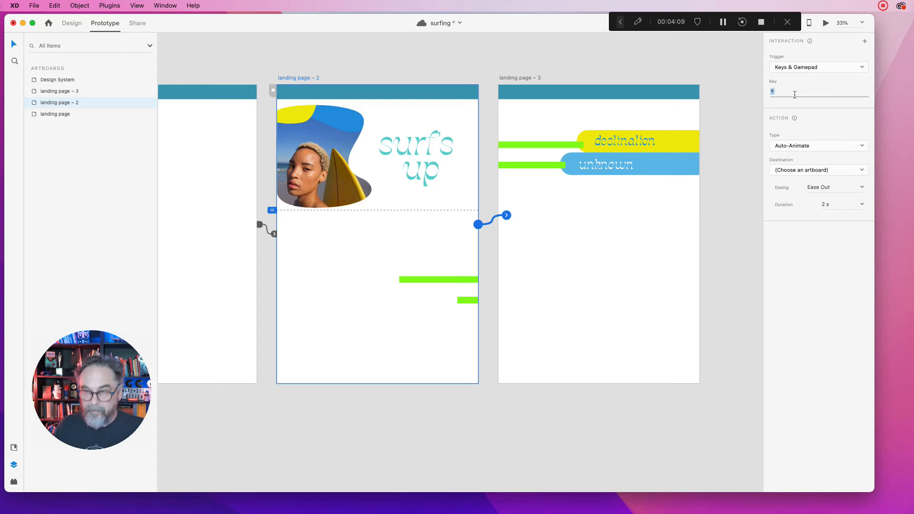
click(801, 171)
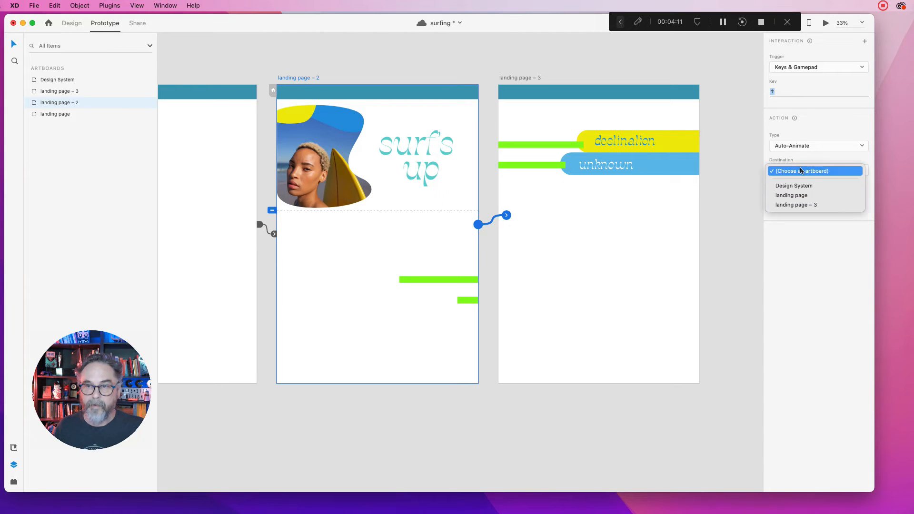
click(801, 205)
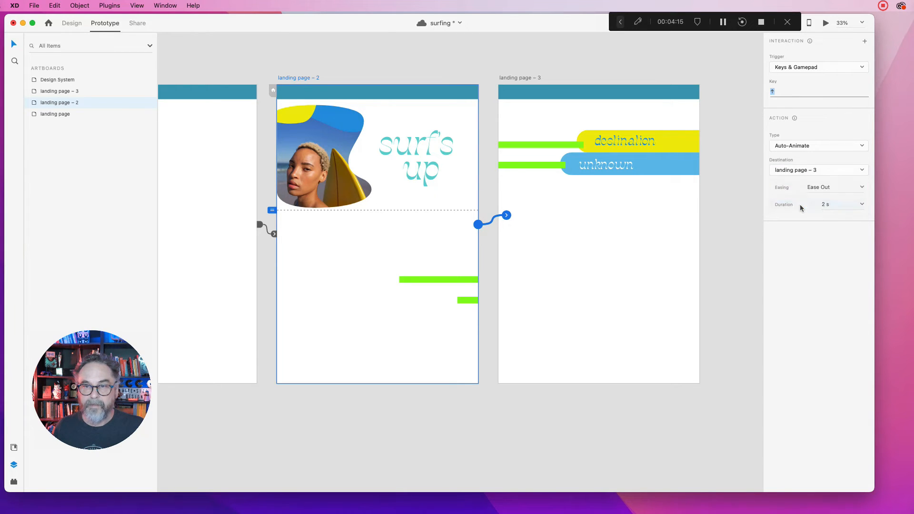
key(super+s)
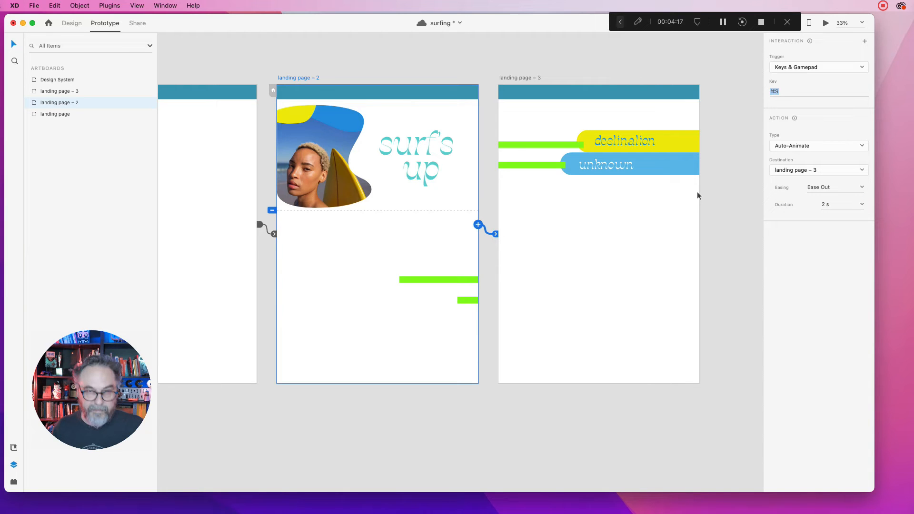
click(750, 182)
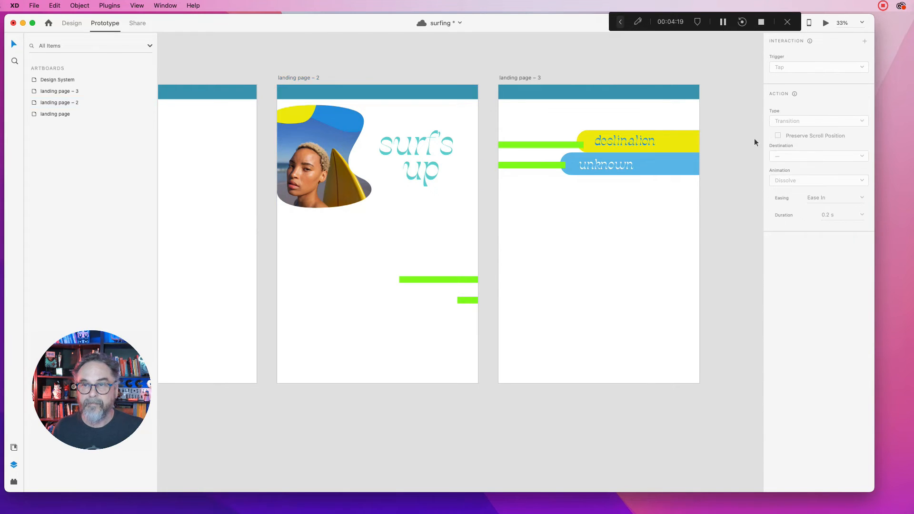
- Reassign the up arrow as the trigger key for the landing page – 2 interaction and check its connection to landing page – 3
click(466, 199)
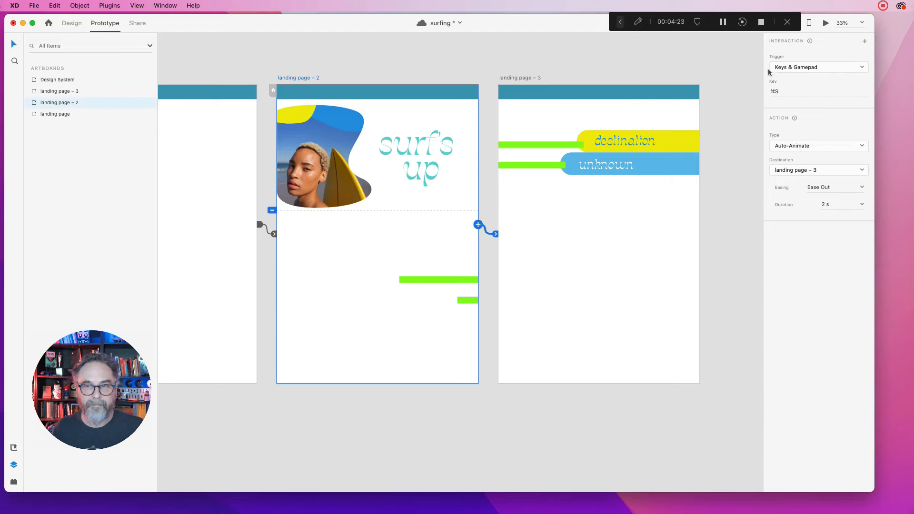
click(787, 91)
key(Up)
click(746, 117)
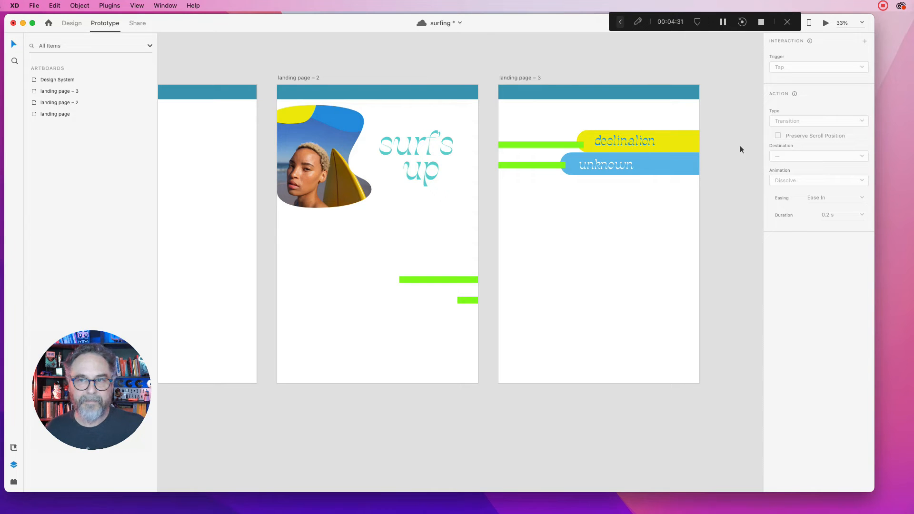
click(606, 120)
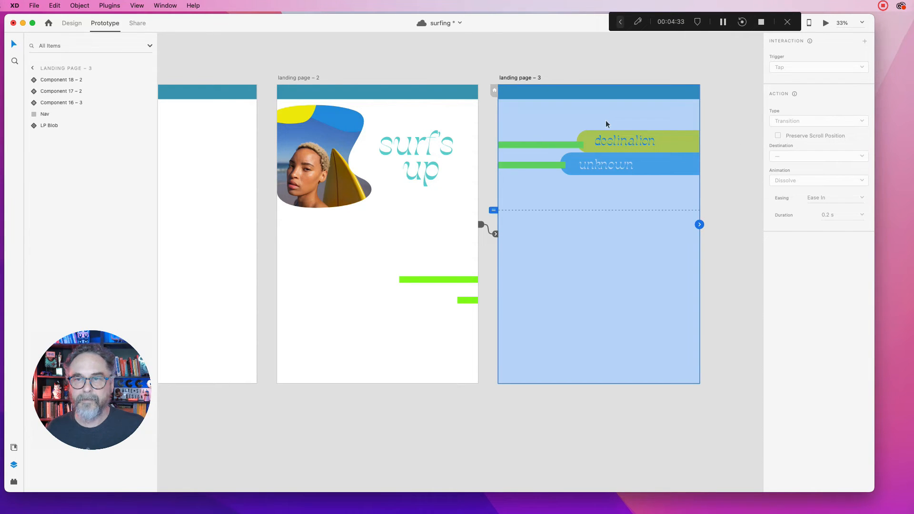
click(481, 227)
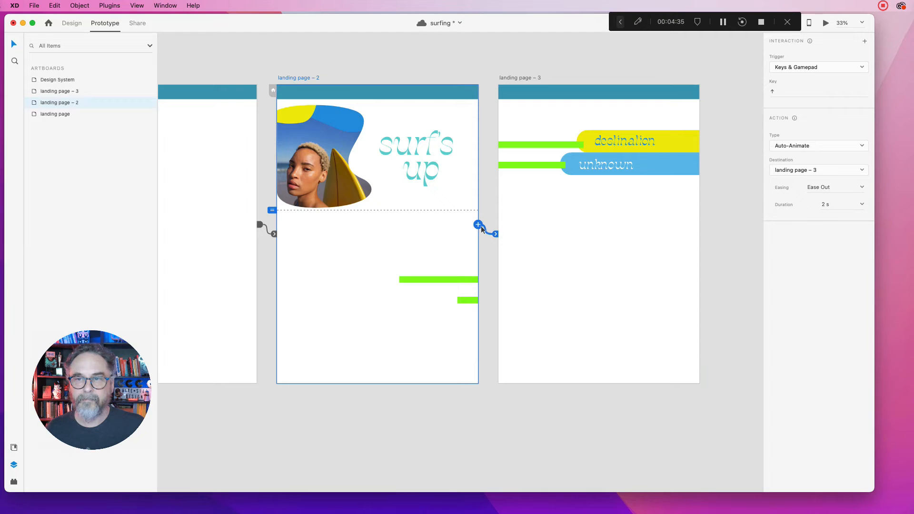
click(721, 201)
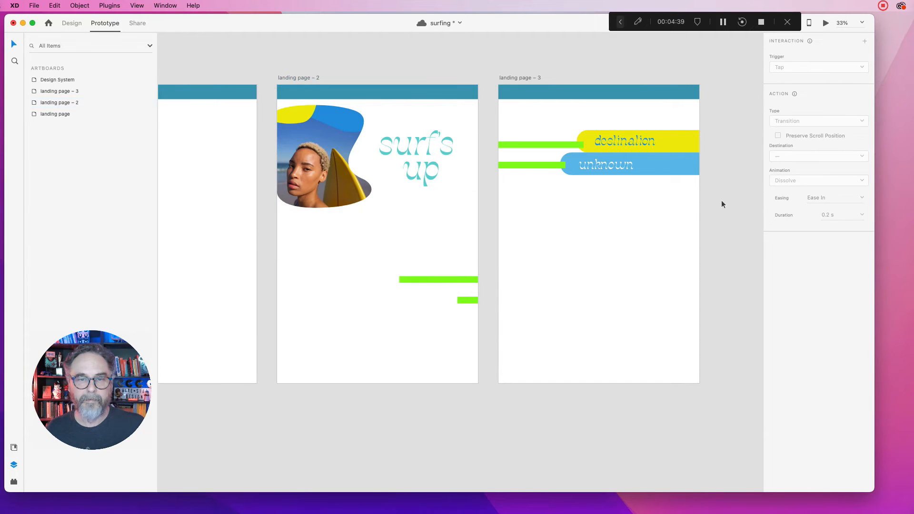
- Set the easing of the landing page – 2 to landing page – 3 transition to Bounce
click(452, 260)
click(817, 189)
click(862, 187)
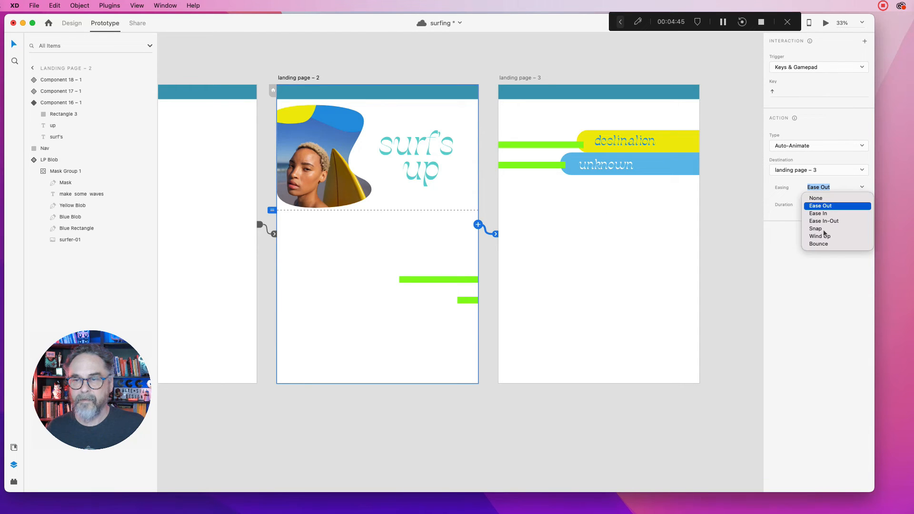
click(818, 245)
click(583, 297)
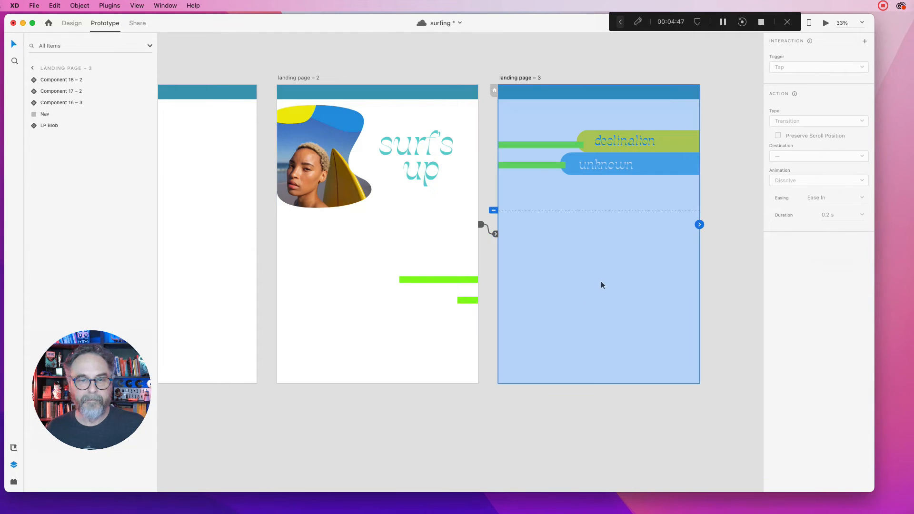
- Preview the prototype starting from the first landing page artboard
click(737, 192)
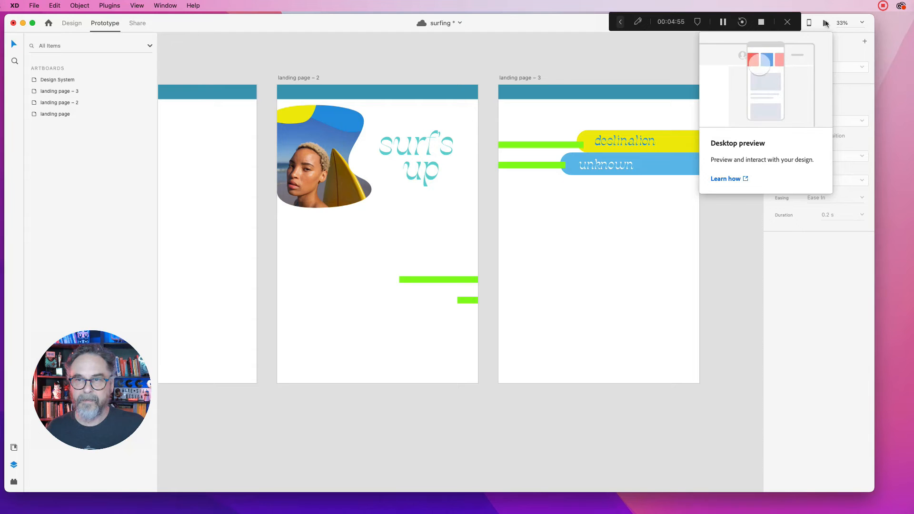
click(230, 97)
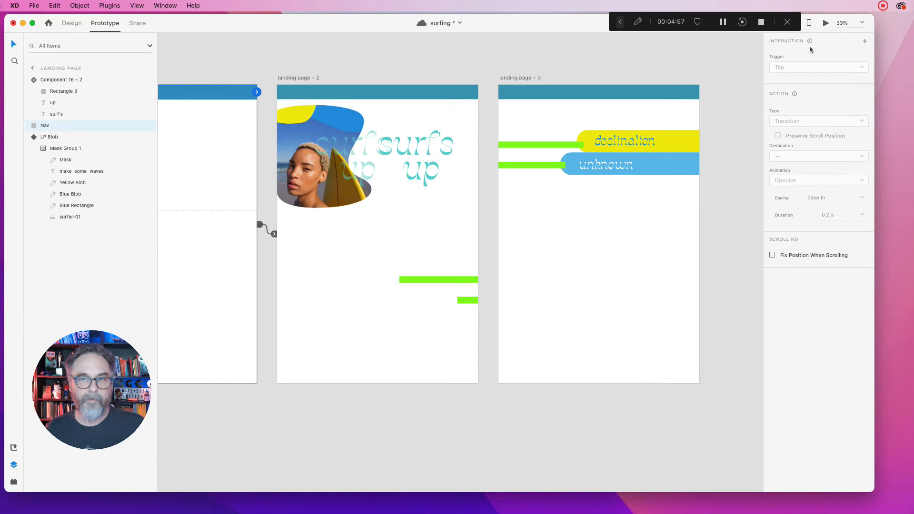
click(825, 23)
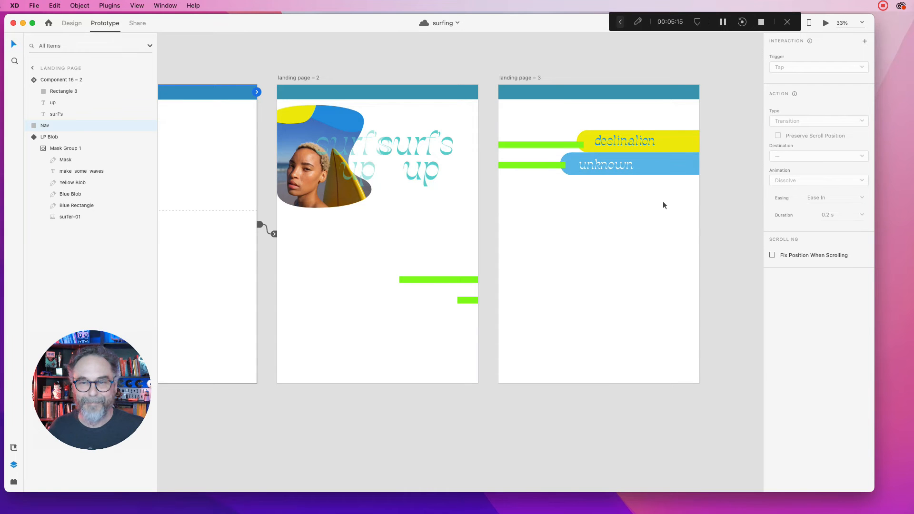
- Set the easing of the landing page – 2 to landing page – 3 transition to Snap
click(647, 200)
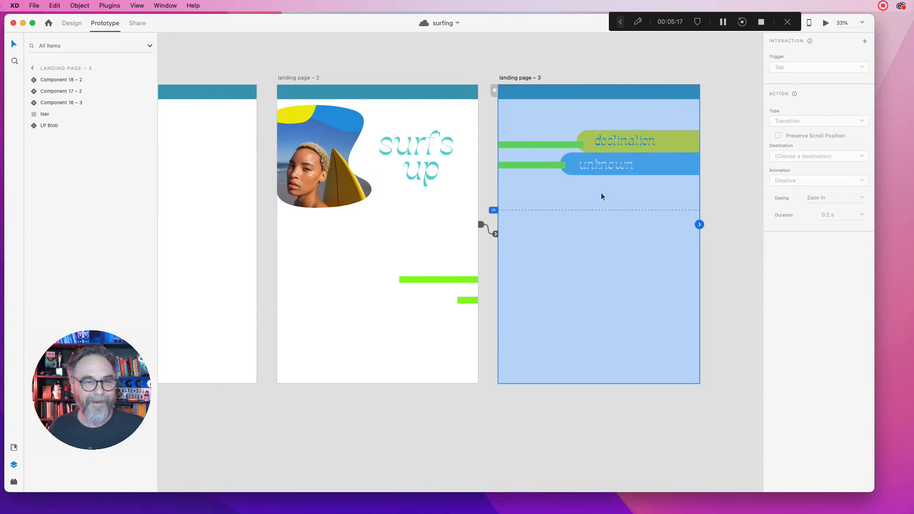
click(680, 166)
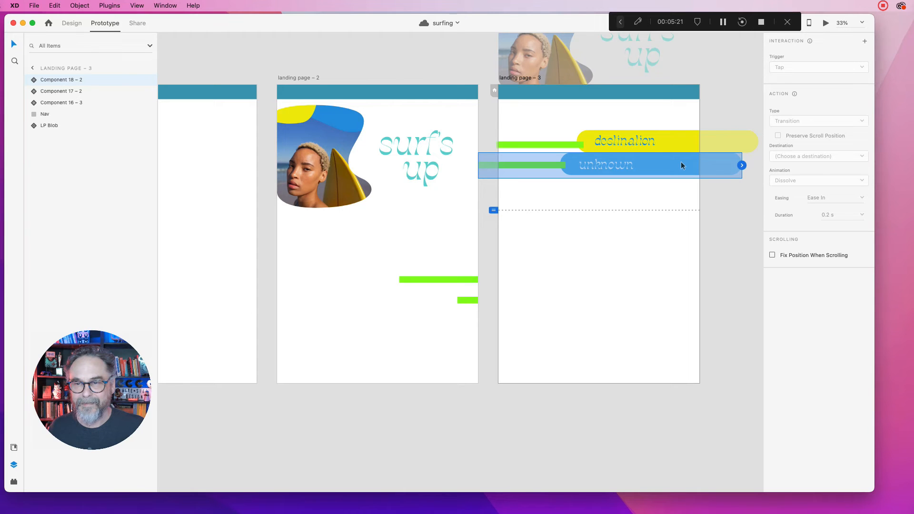
click(459, 226)
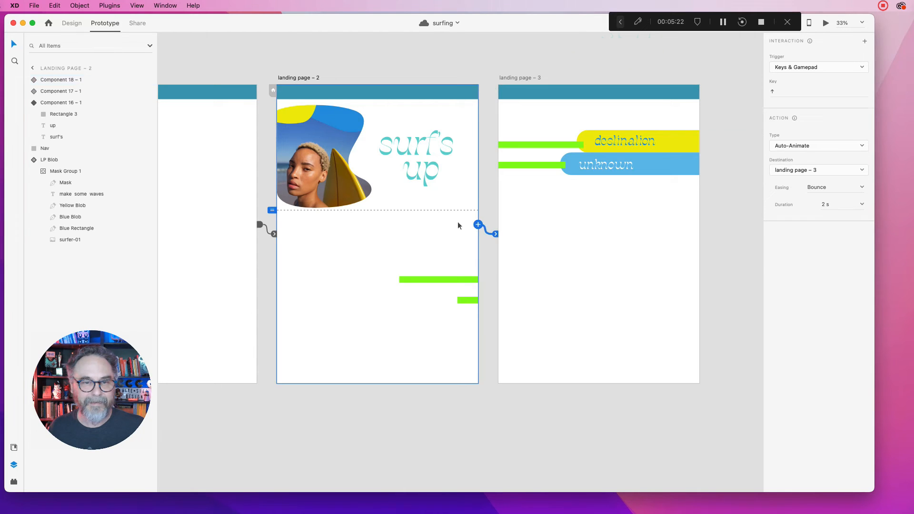
click(483, 230)
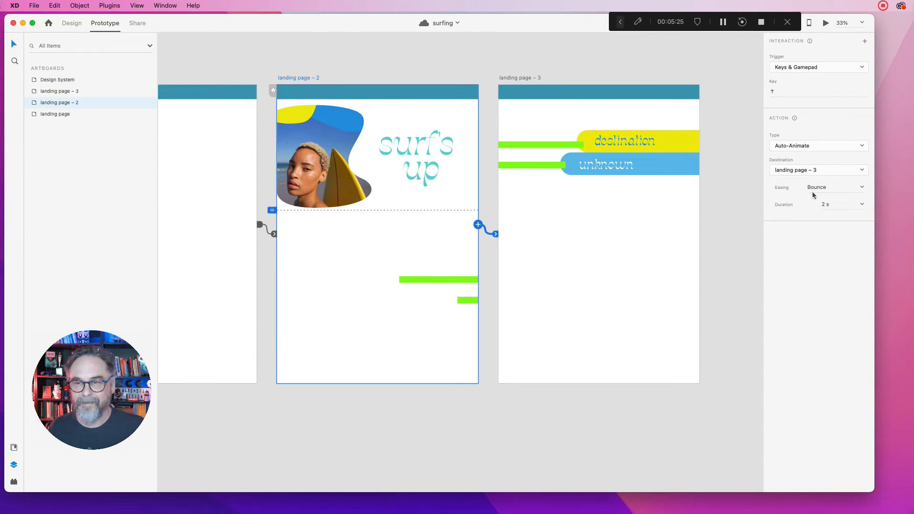
click(861, 189)
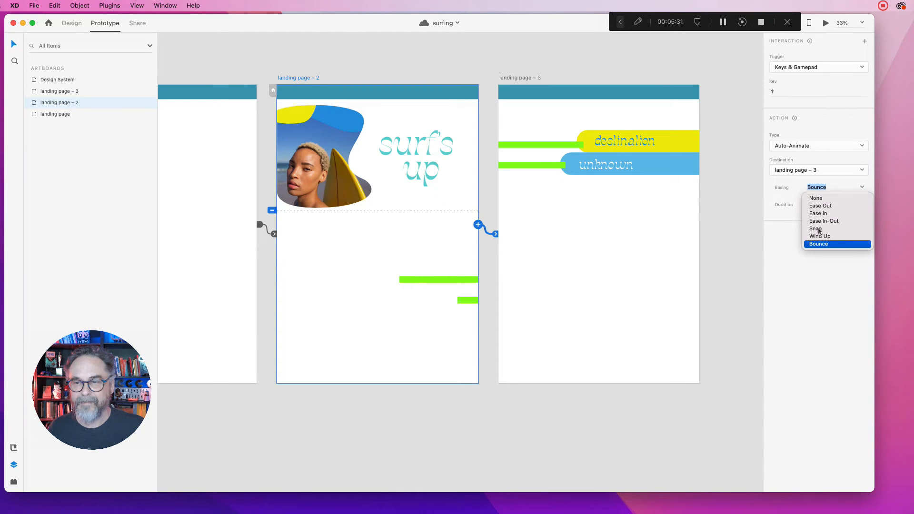
click(817, 229)
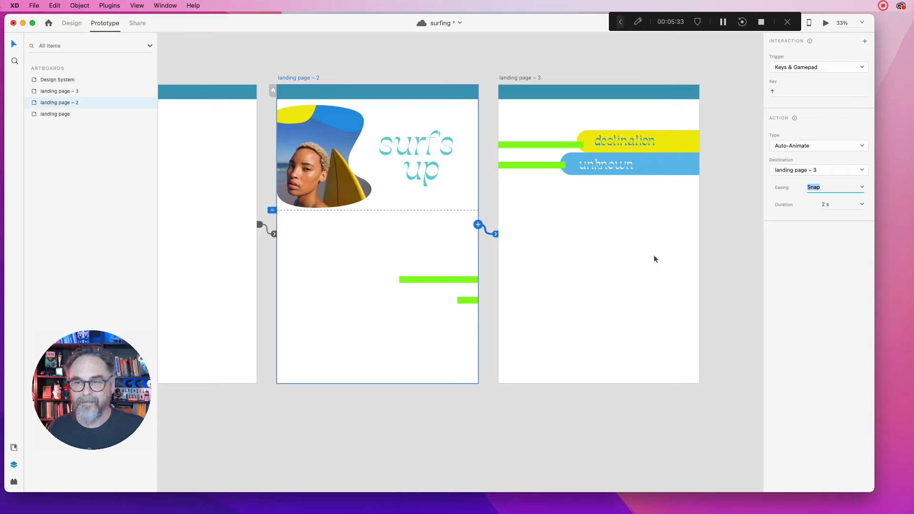
click(696, 254)
click(721, 272)
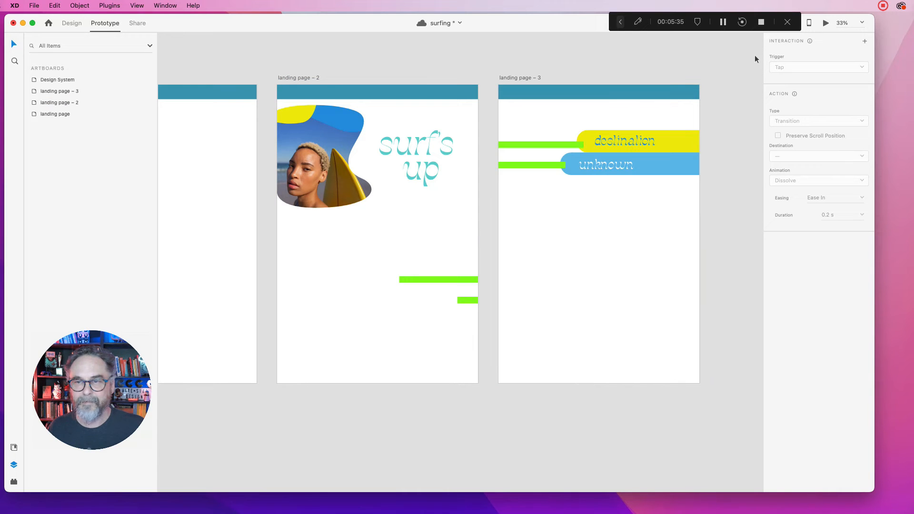
- Preview the prototype from landing page – 2, trigger the transition to the banners, and close the preview
click(413, 241)
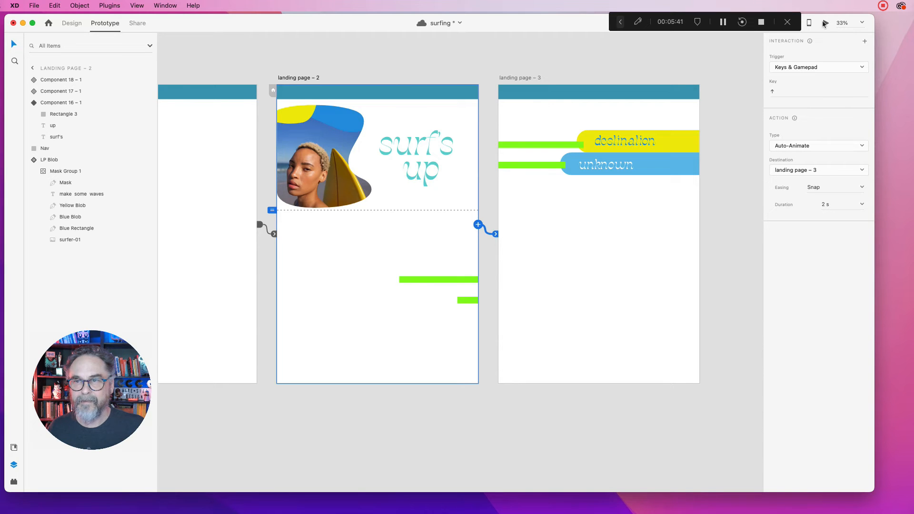
click(825, 22)
key(Up)
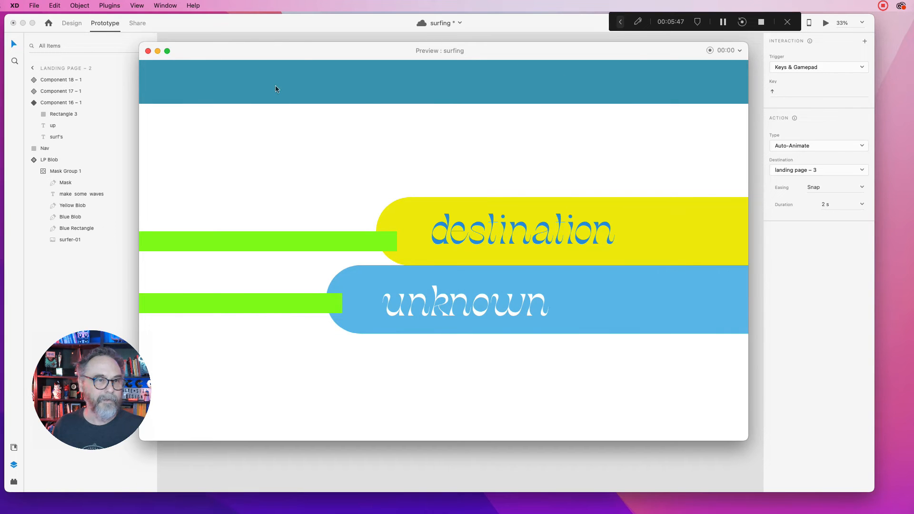
click(147, 51)
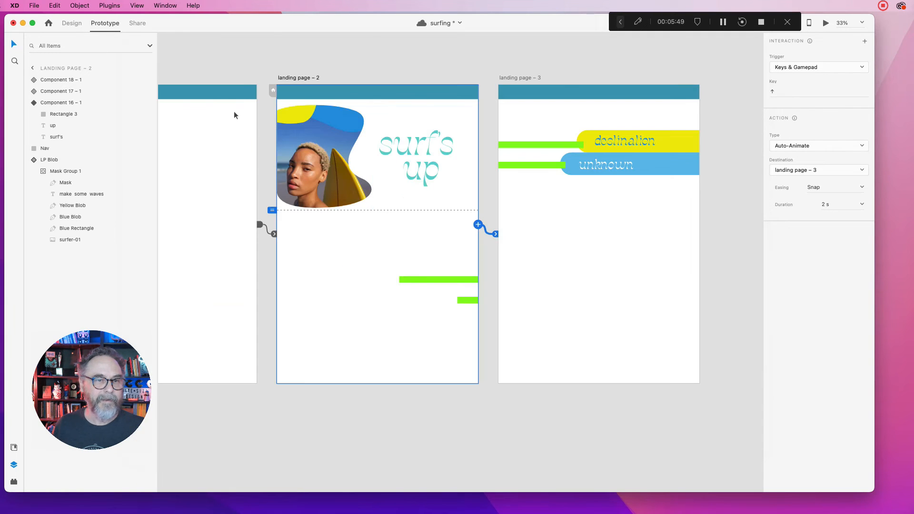
- Preview the whole sequence from the first landing page, triggering both transitions through to the banners, and close the preview
click(255, 130)
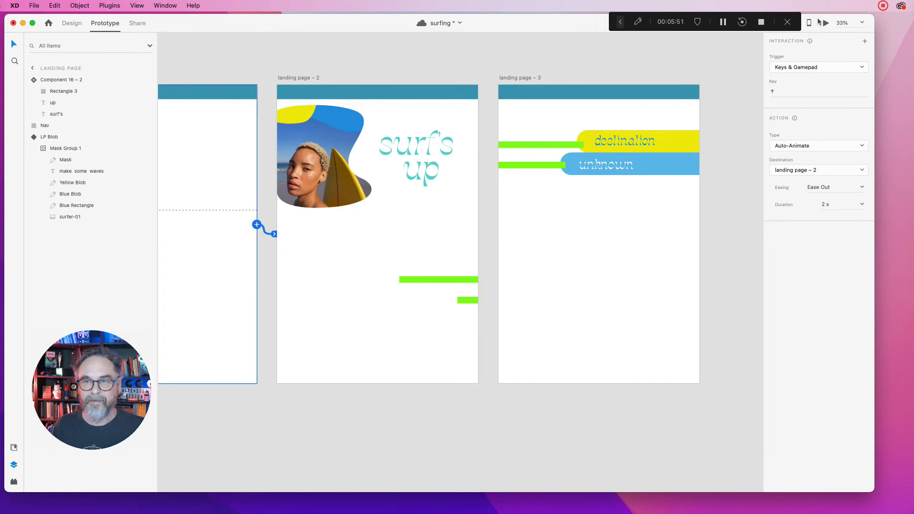
click(825, 22)
key(Up)
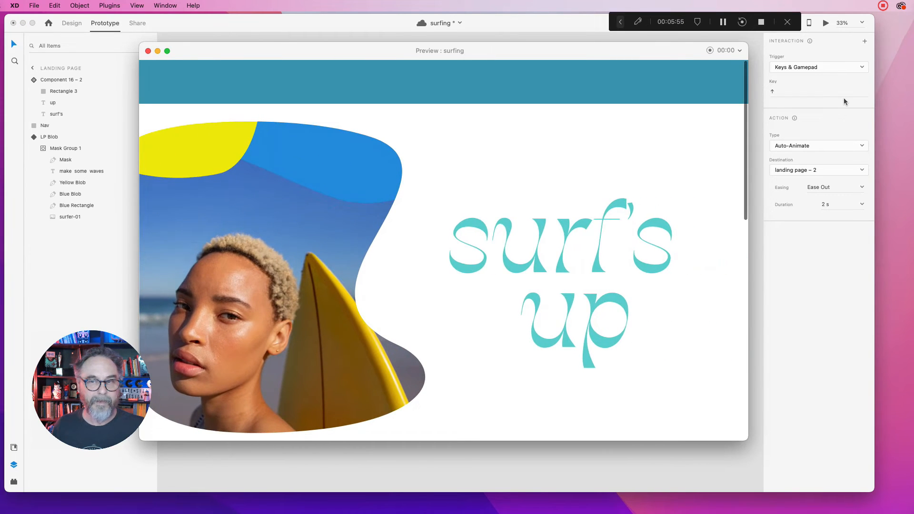
key(Down)
key(Up)
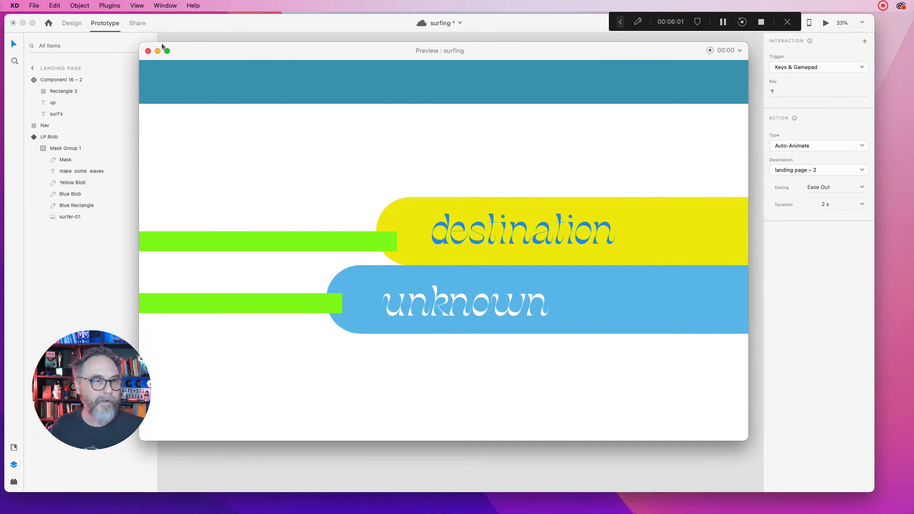
click(148, 51)
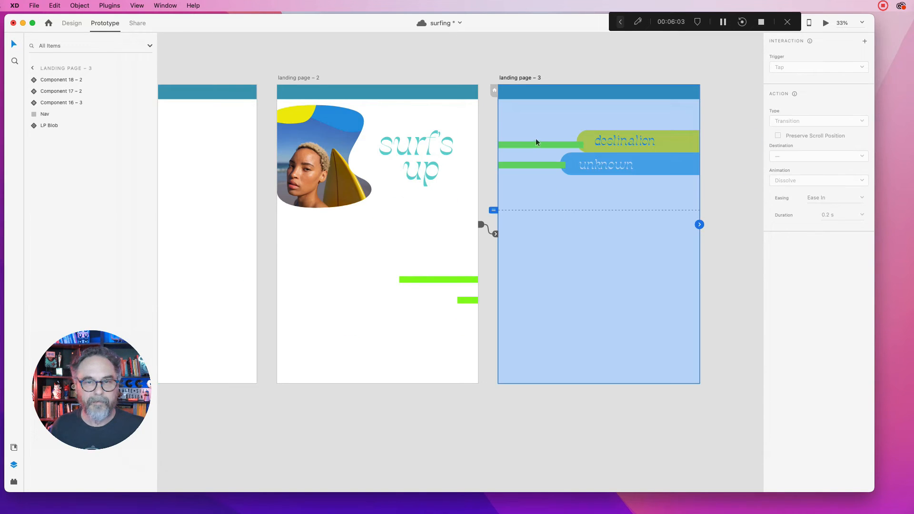
- Set the opacity of the green bars inside the destination and unknown banners on landing page – 3 to 0%
click(537, 147)
double_click(536, 147)
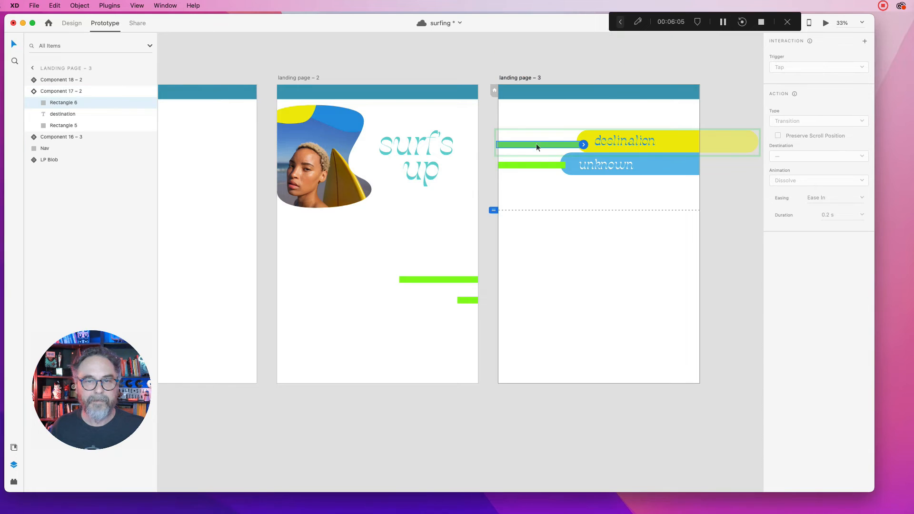
click(72, 22)
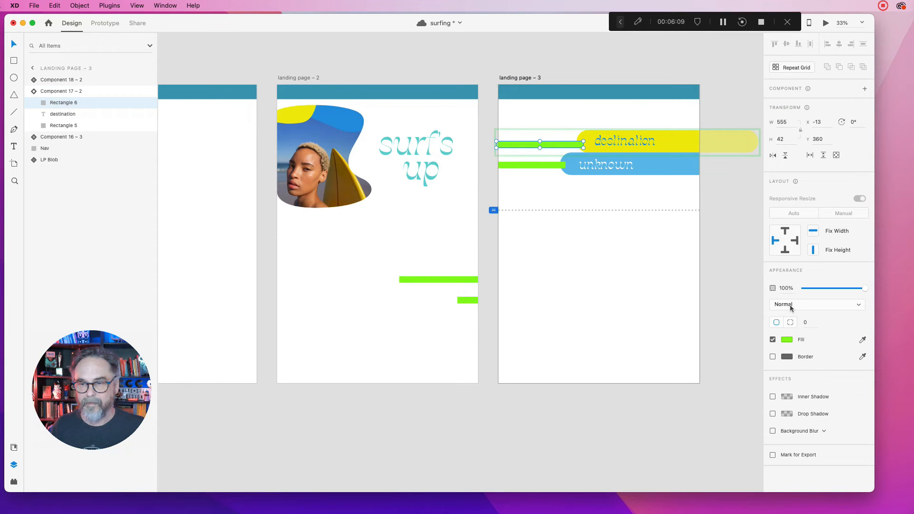
drag(864, 288, 793, 288)
double_click(518, 164)
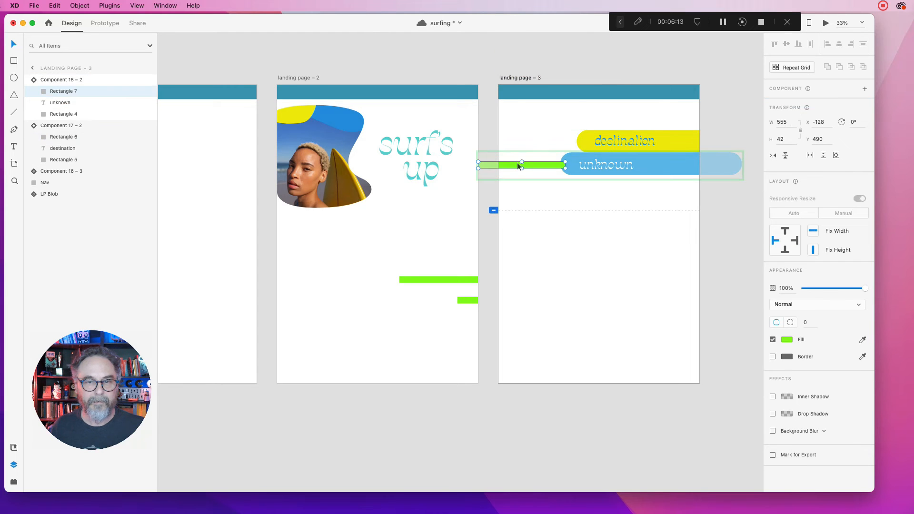
drag(865, 288, 804, 288)
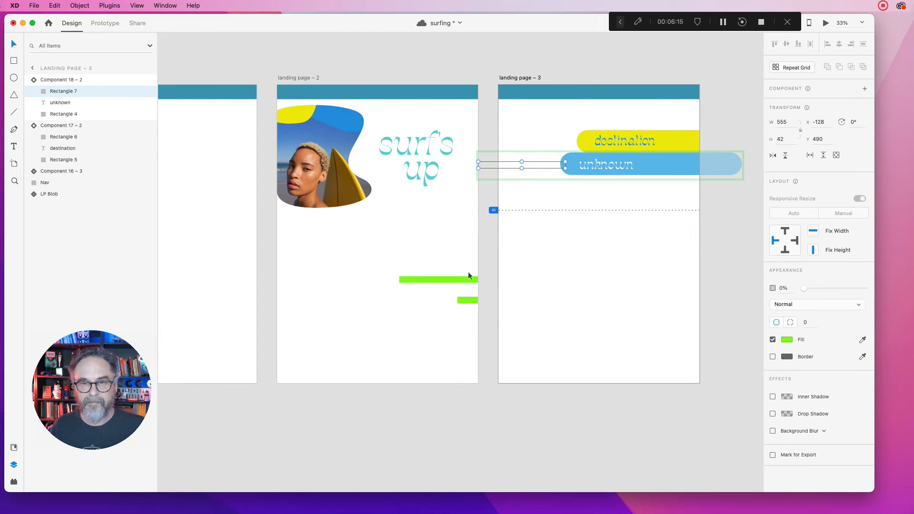
- Set the opacity of the green bars inside the destination and unknown banners on landing page – 2 to 0% and save the document
double_click(449, 283)
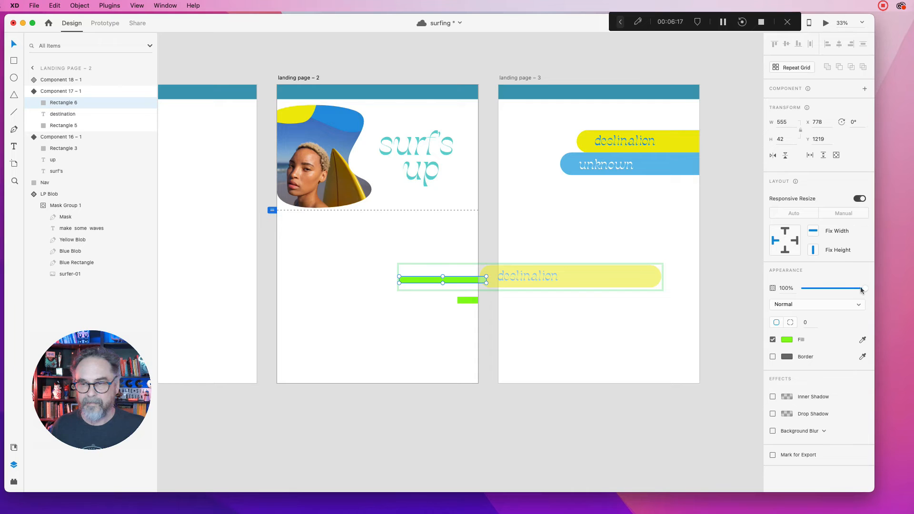
drag(864, 288, 758, 296)
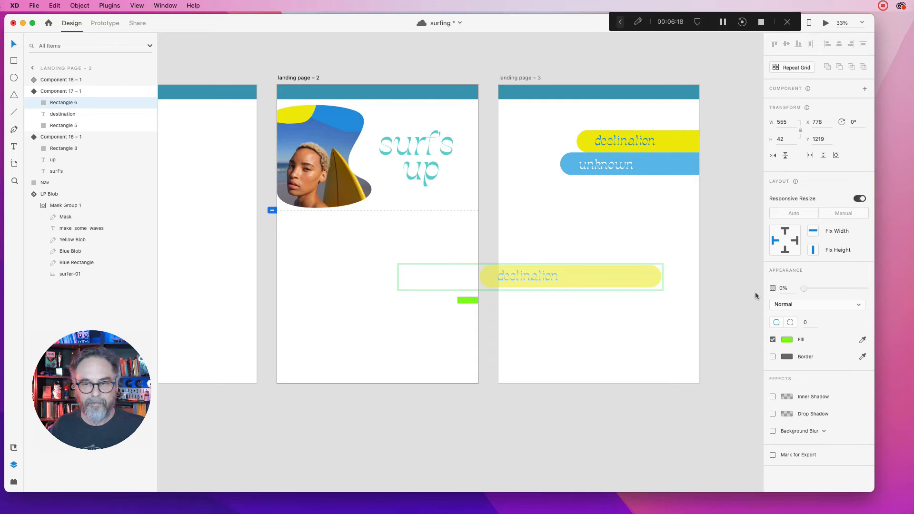
double_click(462, 301)
drag(865, 289, 766, 289)
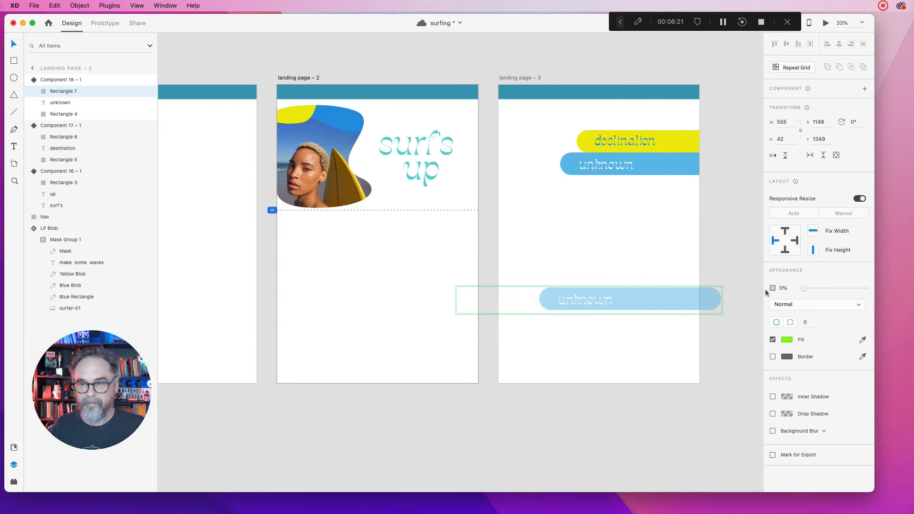
click(419, 355)
key(super+s)
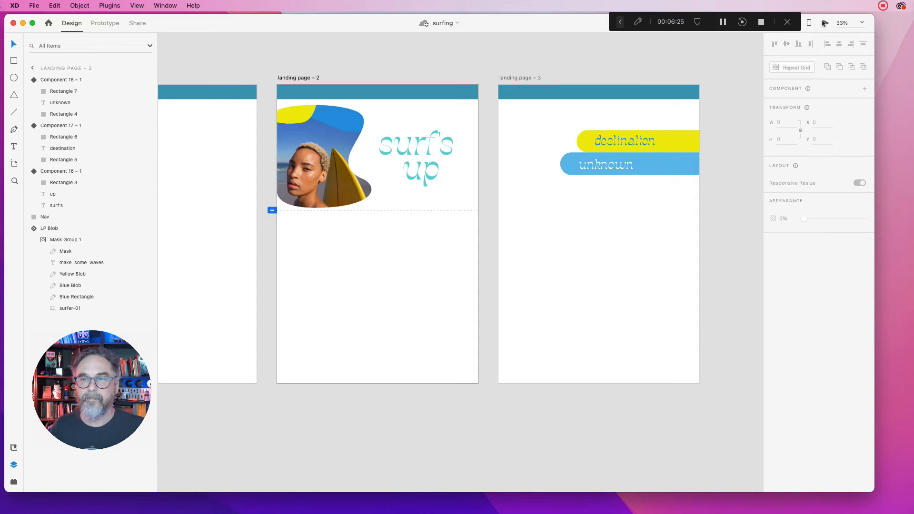
- Preview the transition from landing page – 2 to the banners, close it, and preview the prototype again from the first landing page
click(825, 23)
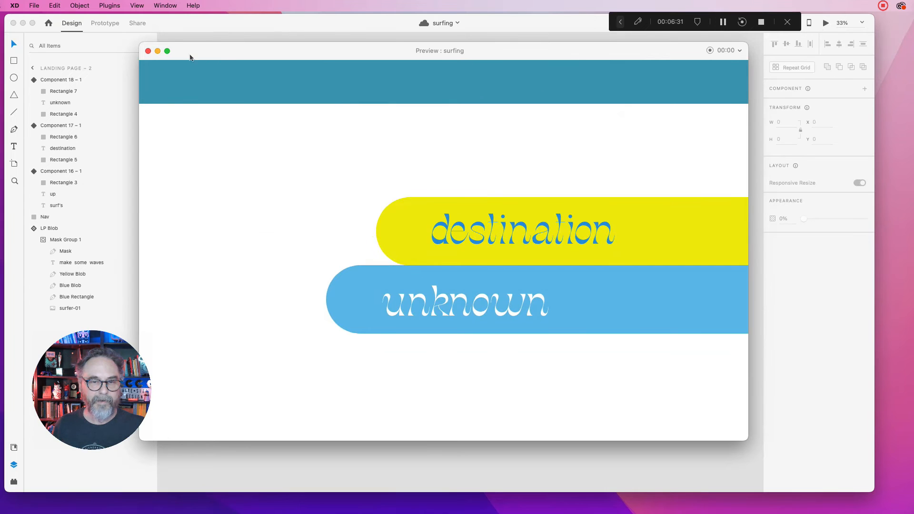
click(148, 51)
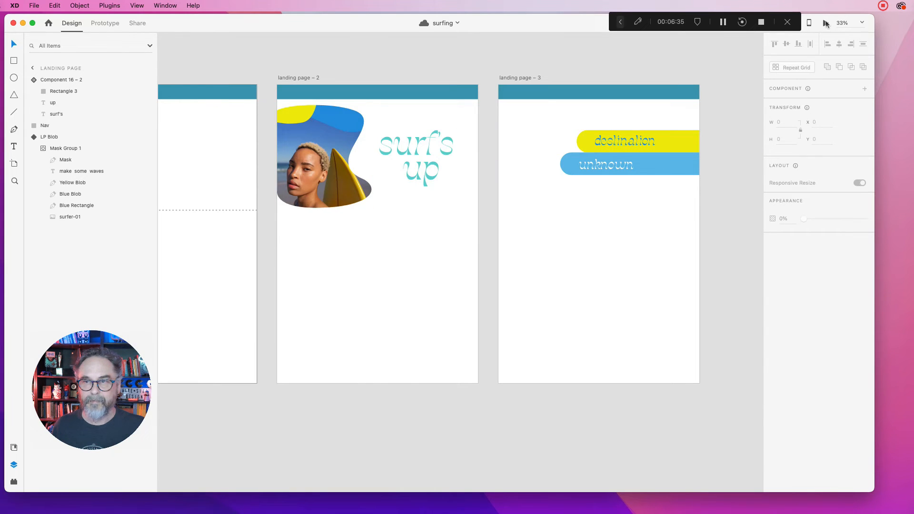
click(825, 23)
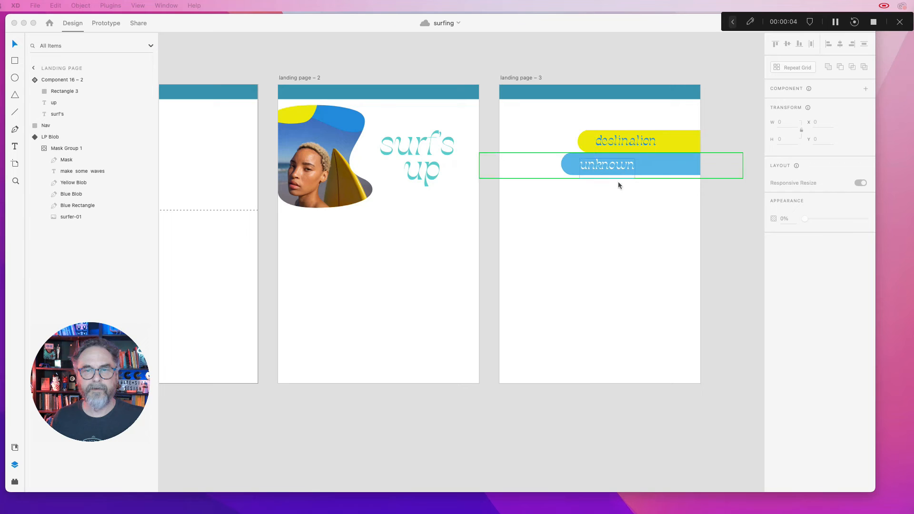
- Duplicate the landing page – 3 artboard to create landing page – 4 beside it
click(521, 79)
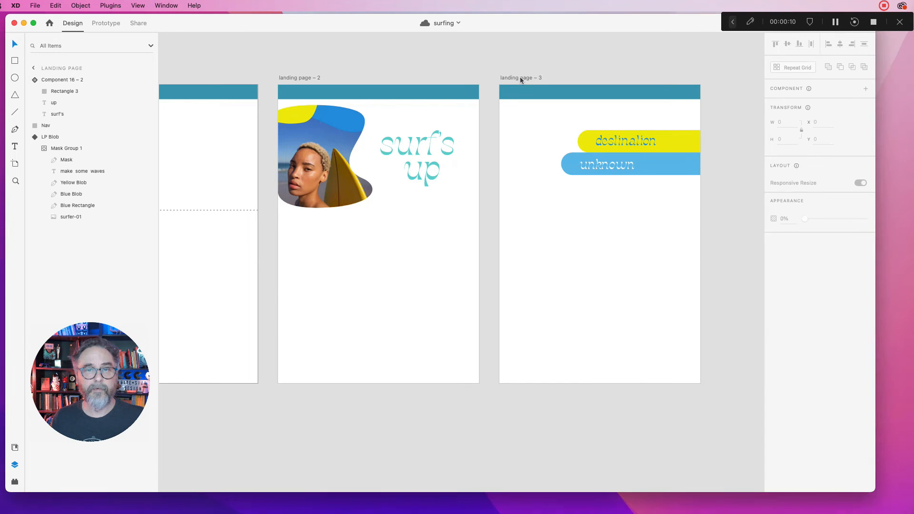
click(520, 79)
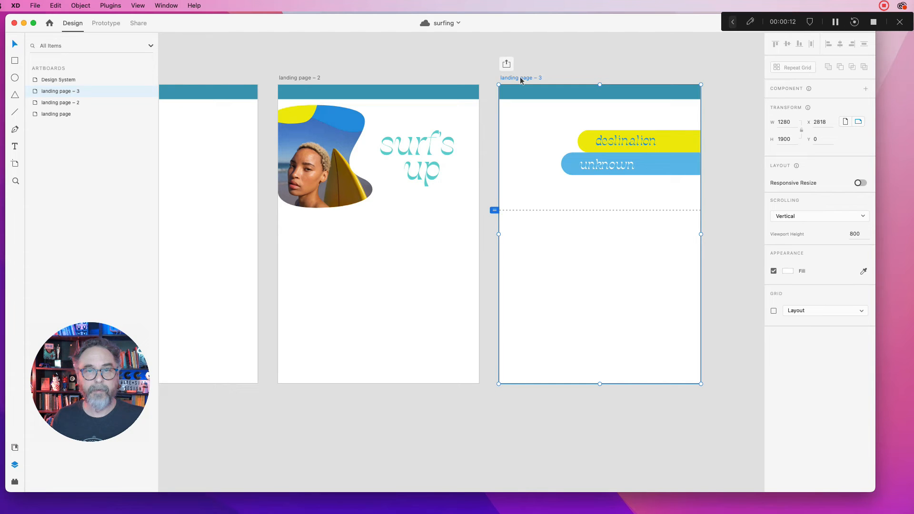
key(super+d)
drag(569, 81, 740, 84)
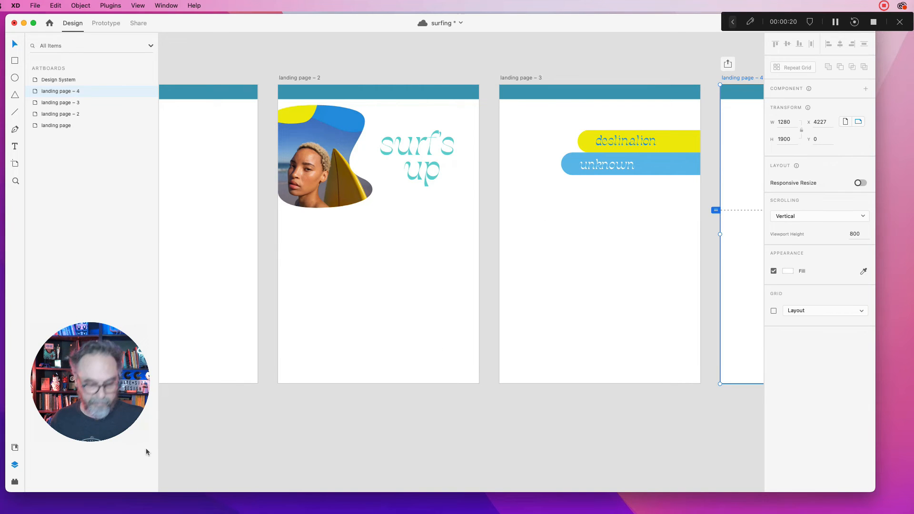
drag(573, 321, 389, 308)
scroll(389, 308, right, 5)
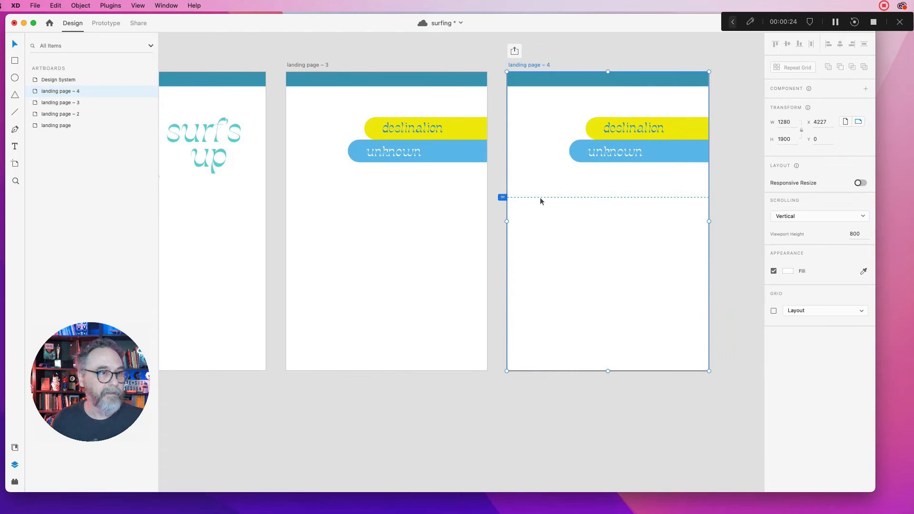
click(727, 152)
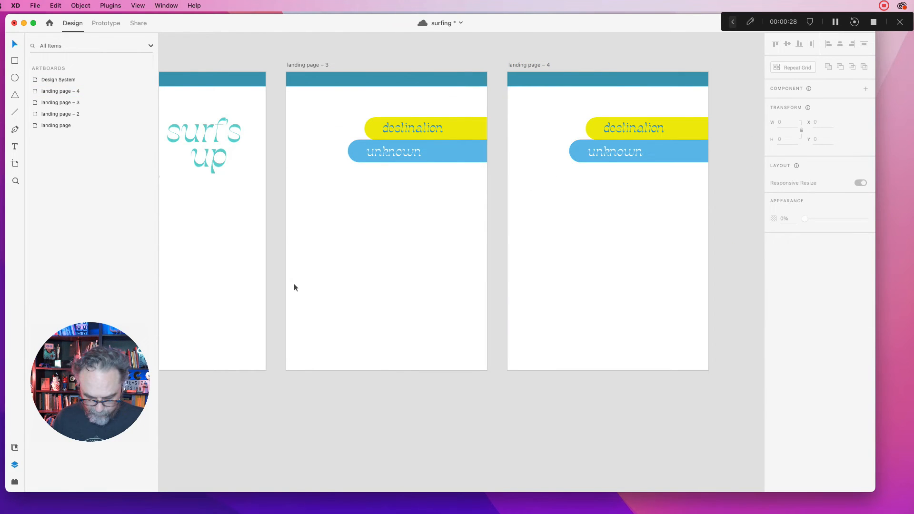
- Copy the yellow and blue wave shapes from the Design System artboard to the bottom of landing page – 3
key(super+0)
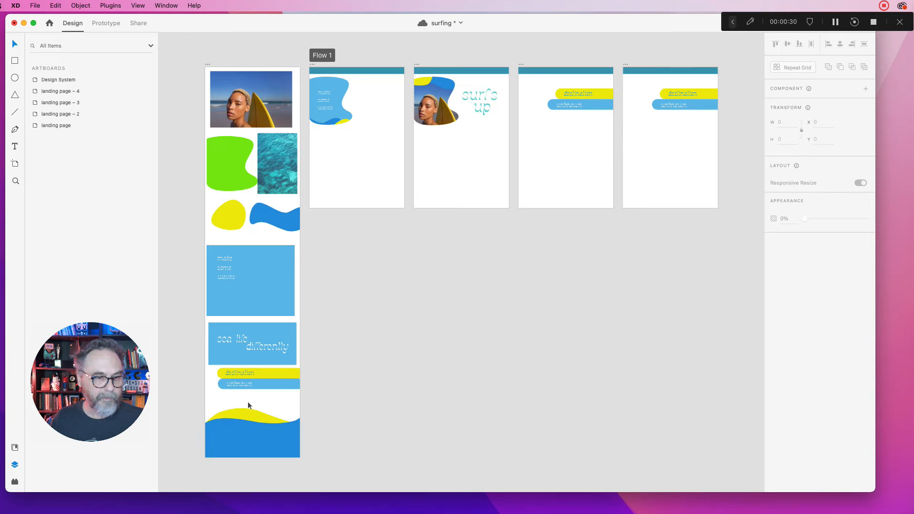
drag(247, 401, 233, 433)
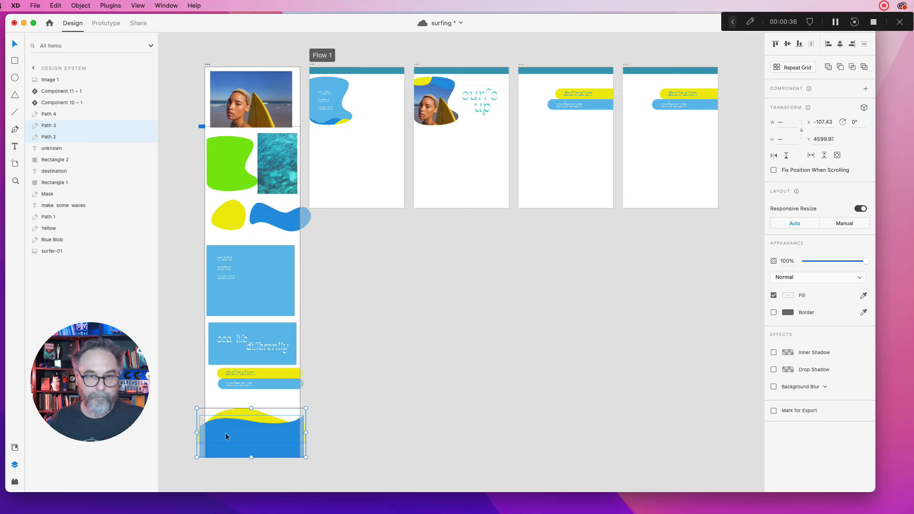
drag(224, 433, 541, 186)
key(alt)
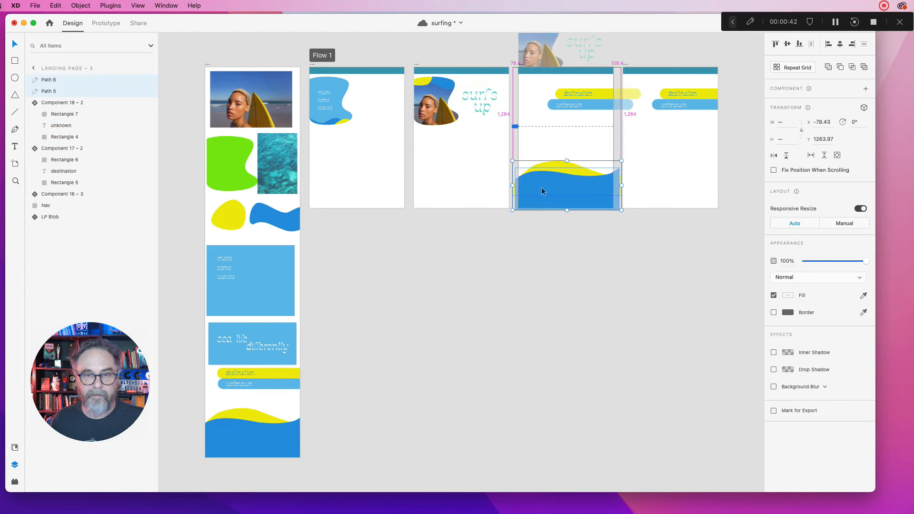
click(547, 234)
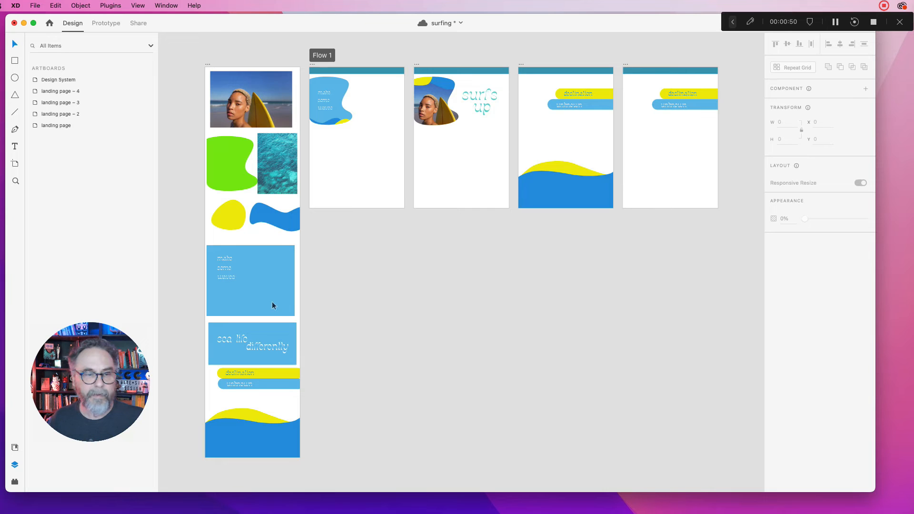
- Copy the "sea life" and "differently" text components from the Design System artboard onto the blue wave on landing page – 3
click(238, 337)
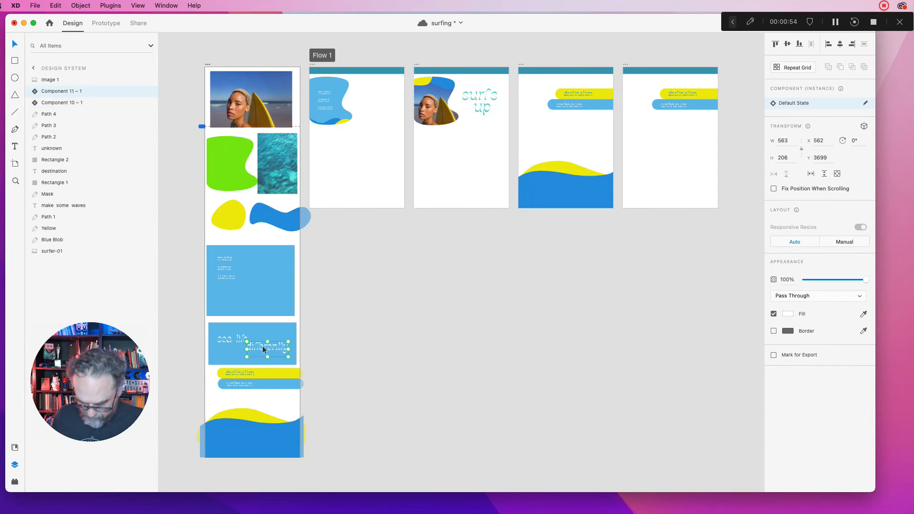
click(240, 341)
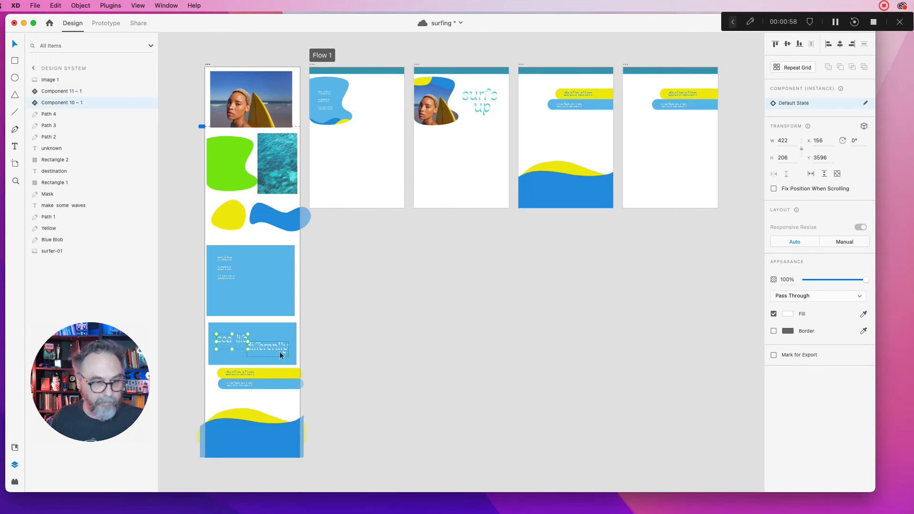
shift+click(273, 348)
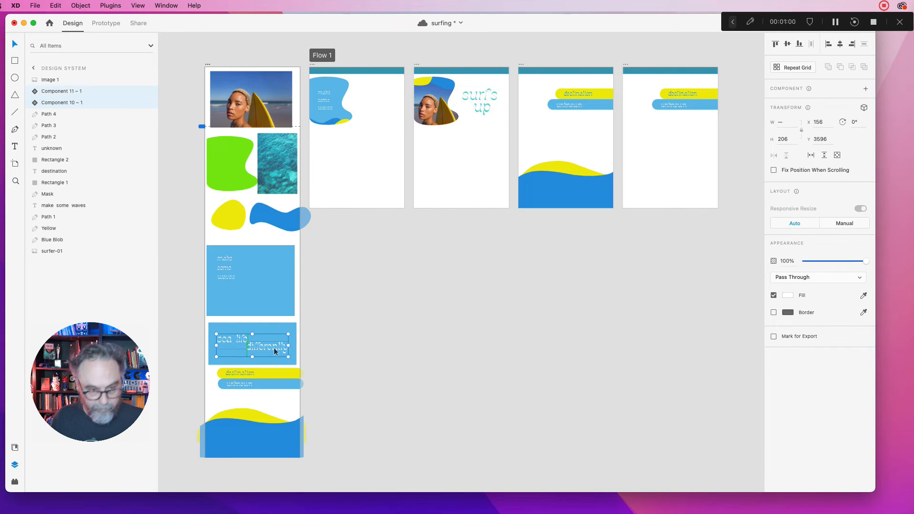
drag(273, 347, 584, 202)
click(571, 241)
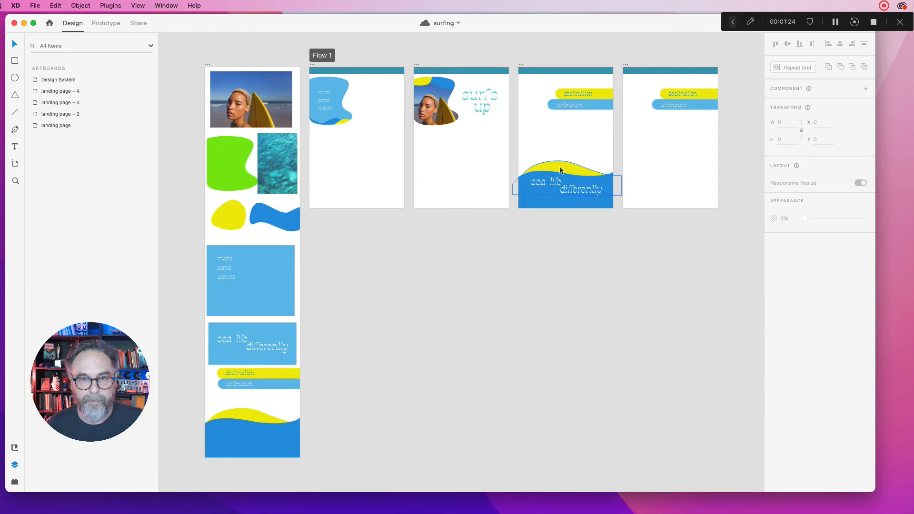
- Examine the two wave shapes and the "sea life" and "differently" components on landing page – 3 as separate elements
click(560, 170)
click(524, 205)
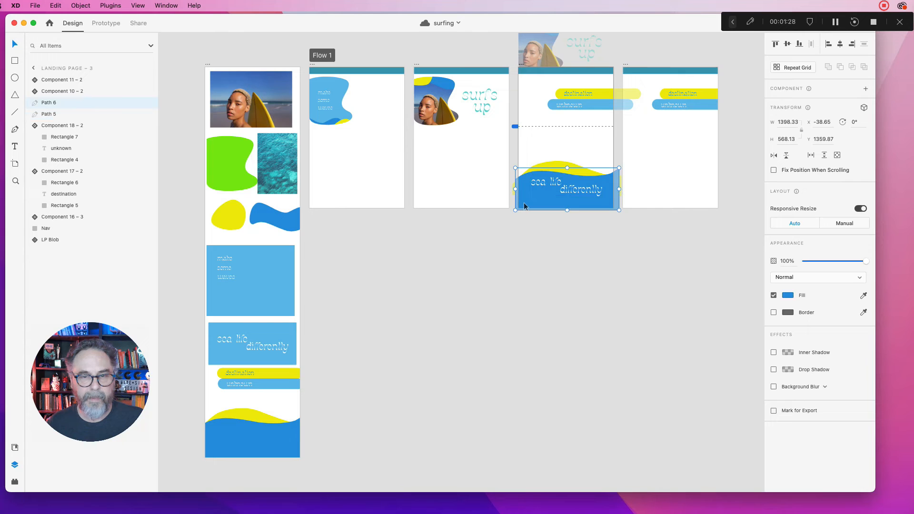
click(547, 185)
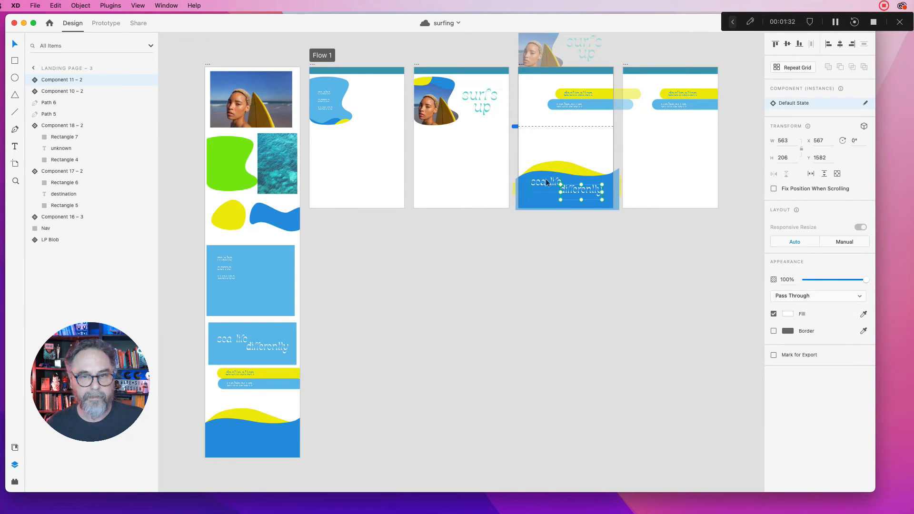
click(591, 193)
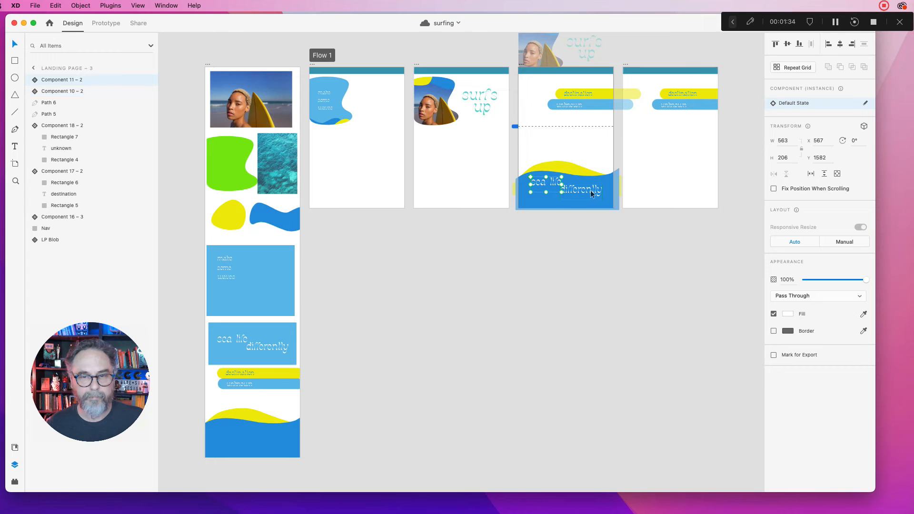
click(540, 182)
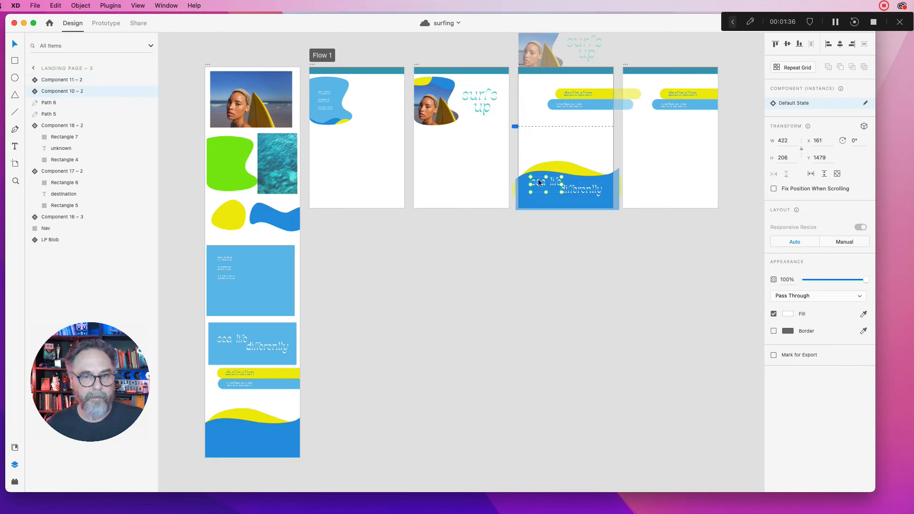
click(550, 170)
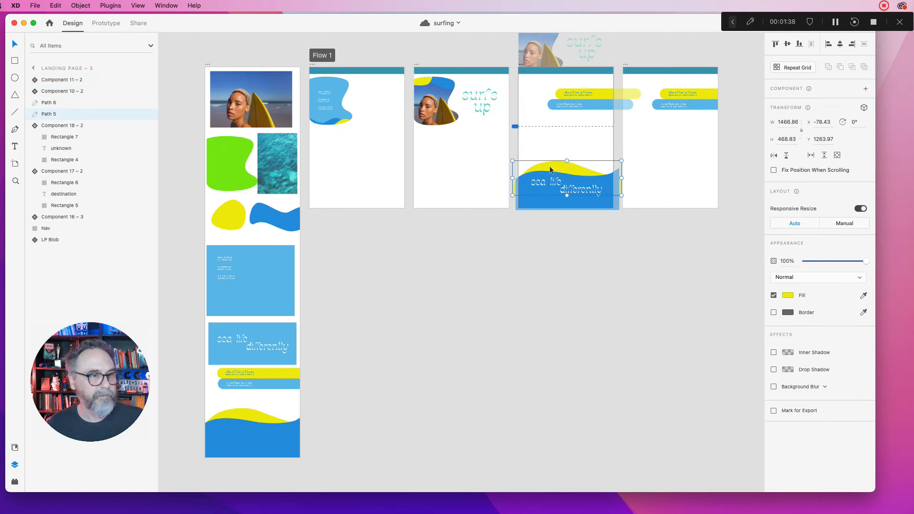
click(540, 204)
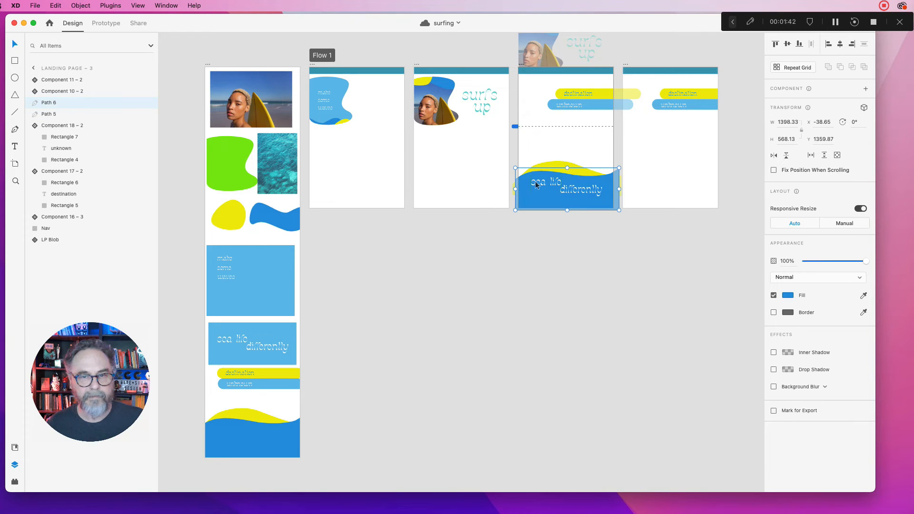
click(536, 185)
click(591, 194)
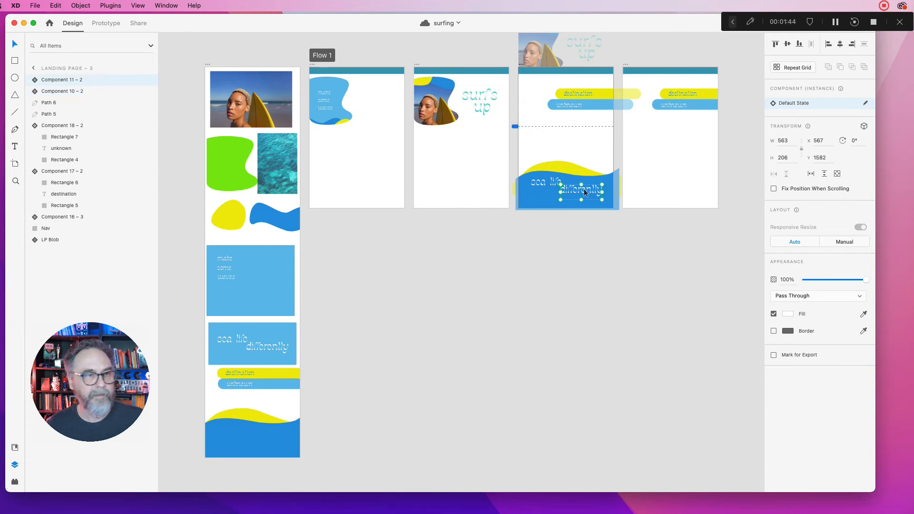
- Ungroup the "sea life" and "differently" components on landing page – 3 into plain text objects
click(544, 185)
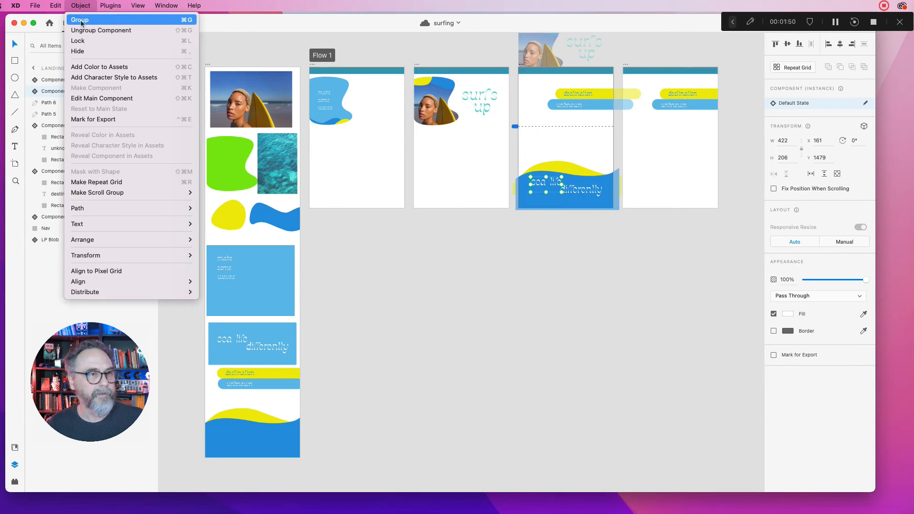
click(80, 31)
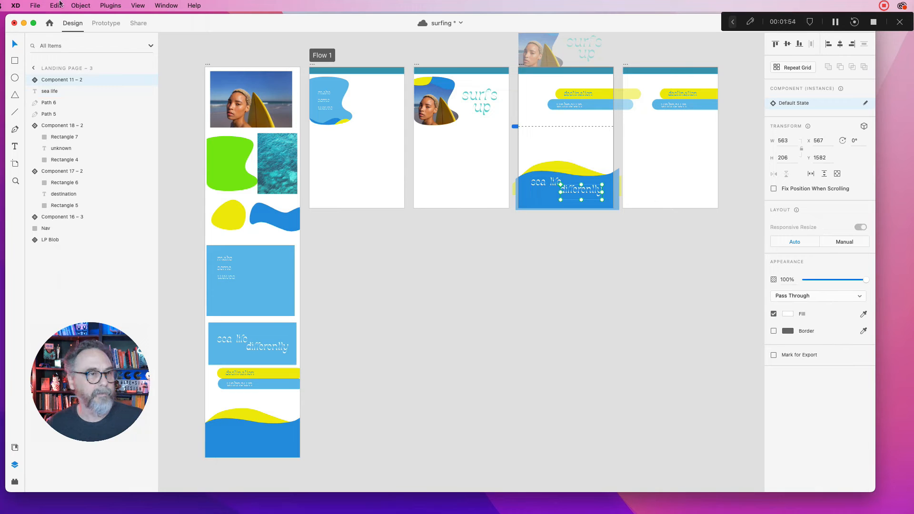
click(79, 5)
click(81, 30)
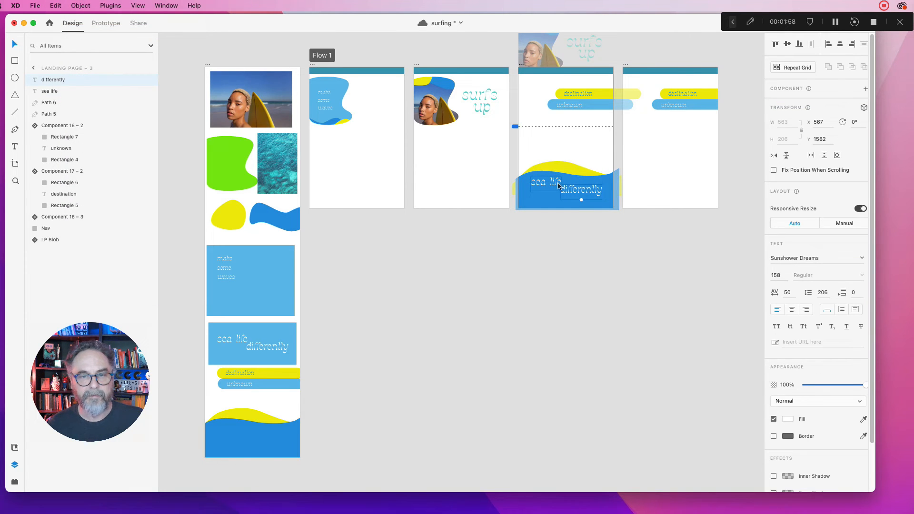
- Draw a thin 780 × 24 rectangle from the end of "sea life" past the right edge of landing page – 3
click(15, 60)
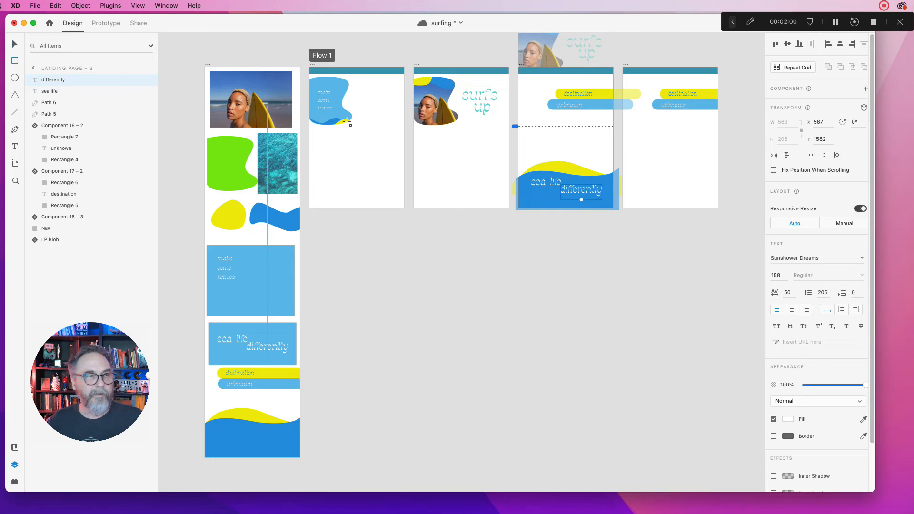
click(13, 181)
click(588, 175)
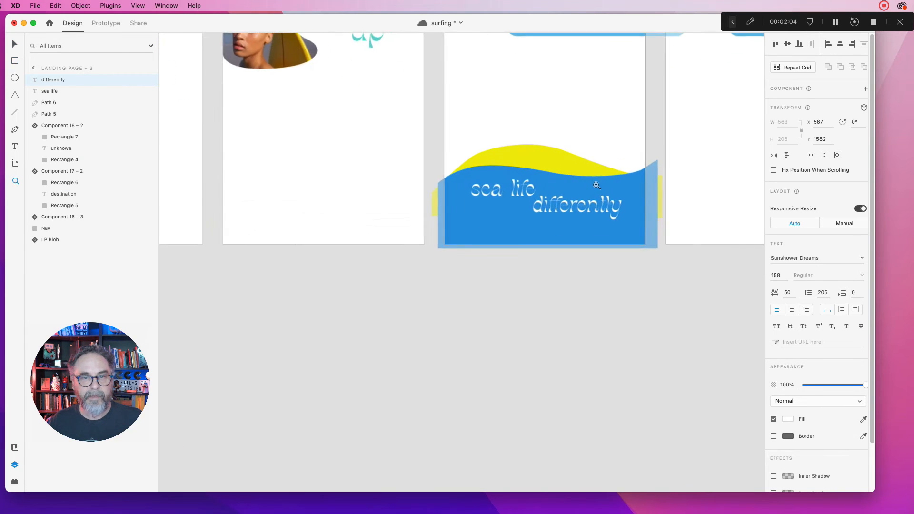
click(596, 185)
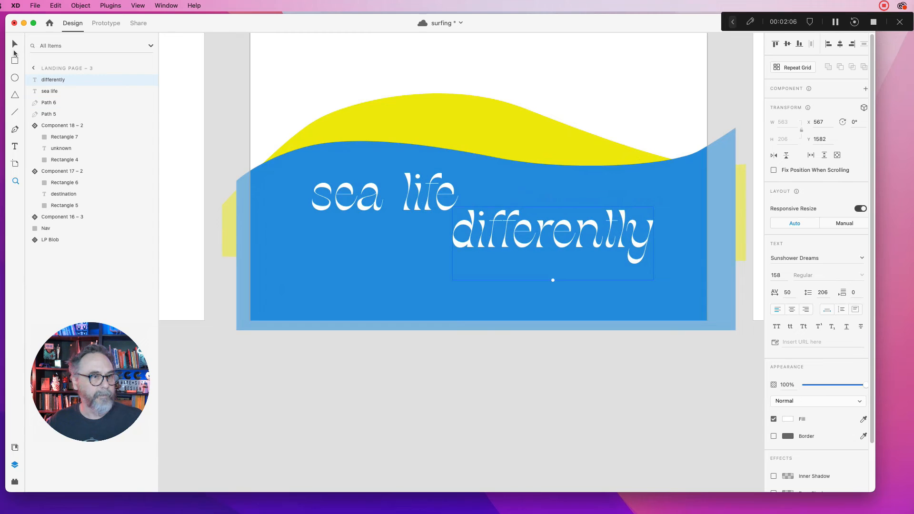
drag(461, 187, 739, 195)
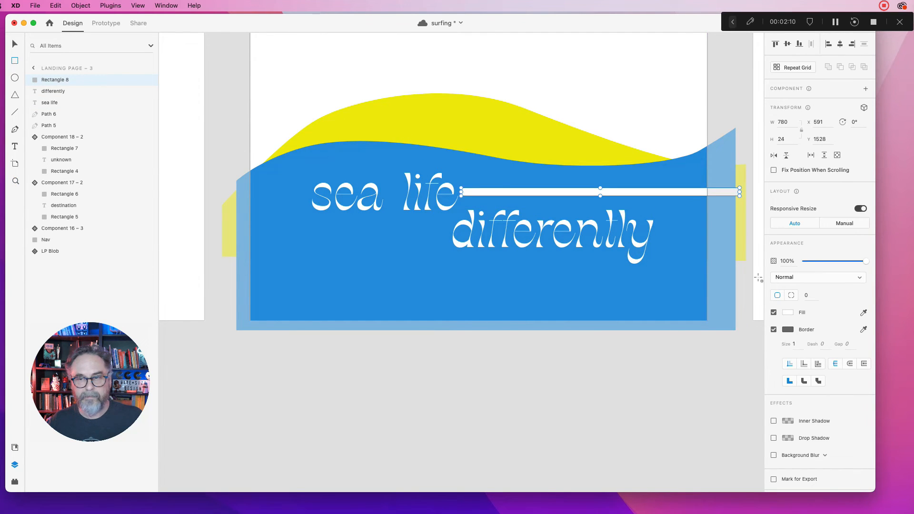
- Fill the new bar with the saved bright green and duplicate it so the copy ends just before "differently"
click(787, 314)
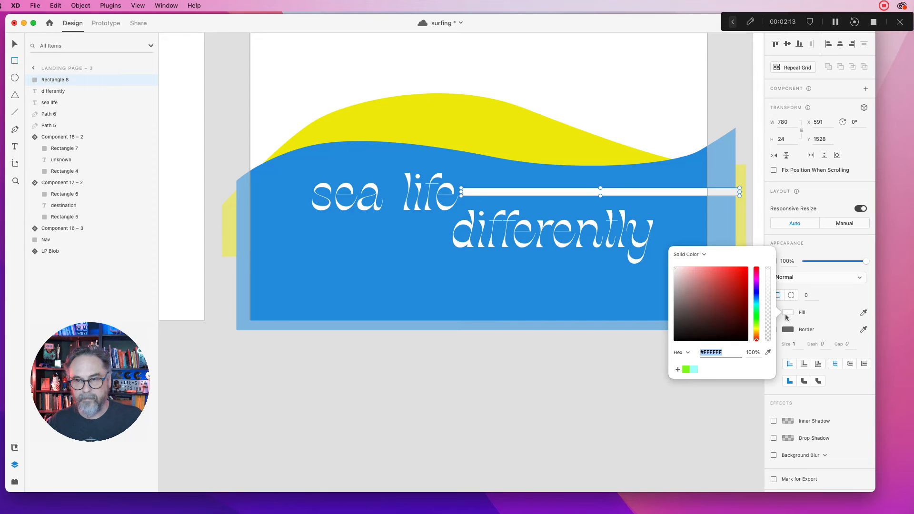
click(685, 369)
click(787, 329)
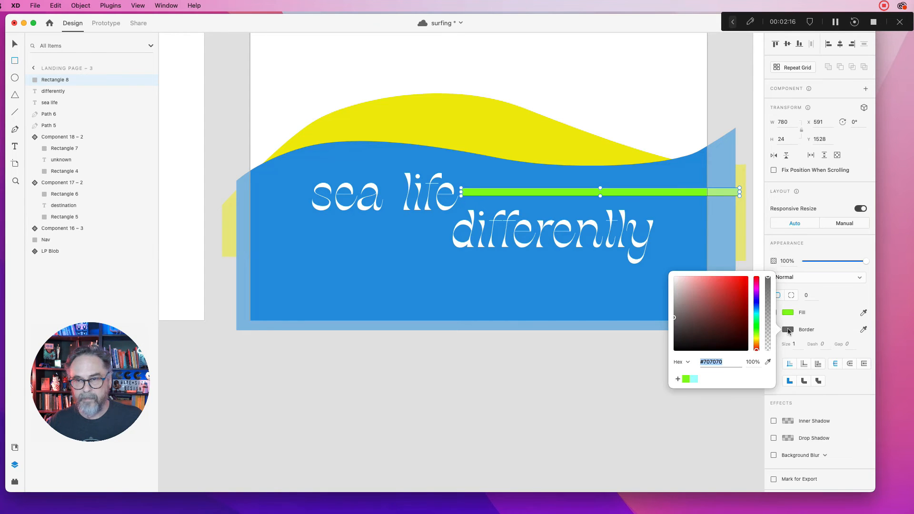
click(769, 334)
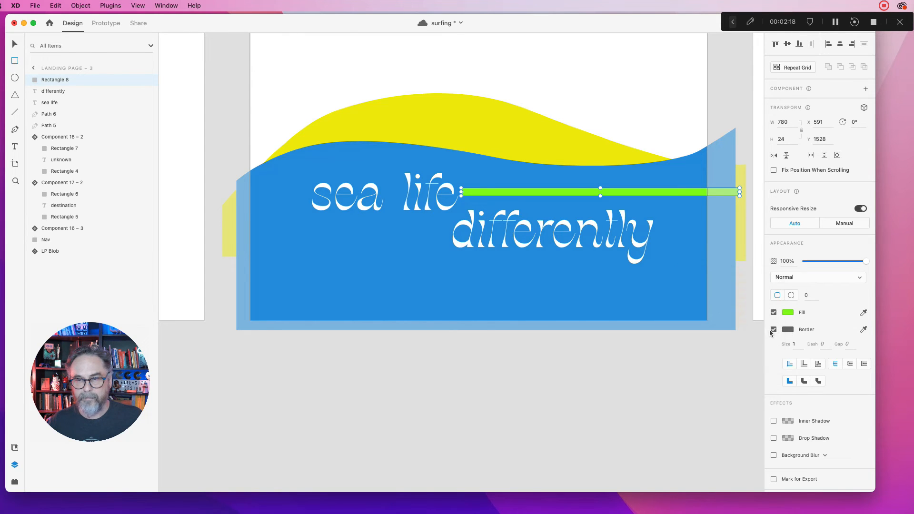
click(13, 45)
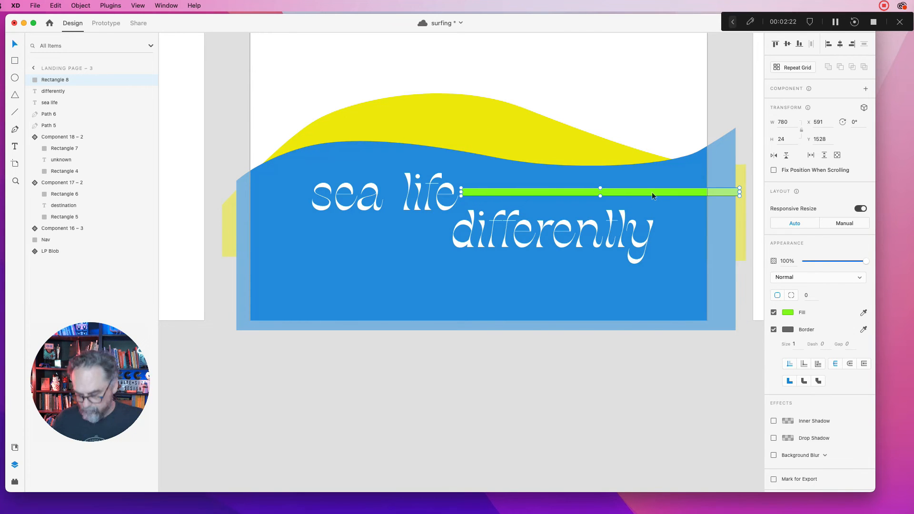
alt+drag(652, 195, 359, 234)
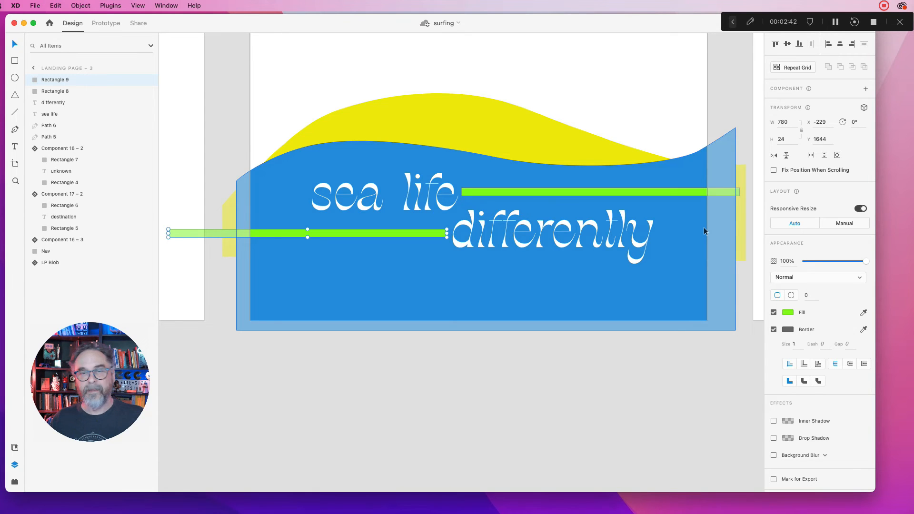
- Group "differently" with the bar preceding it, and group "sea life" with the bar following it
shift+click(538, 234)
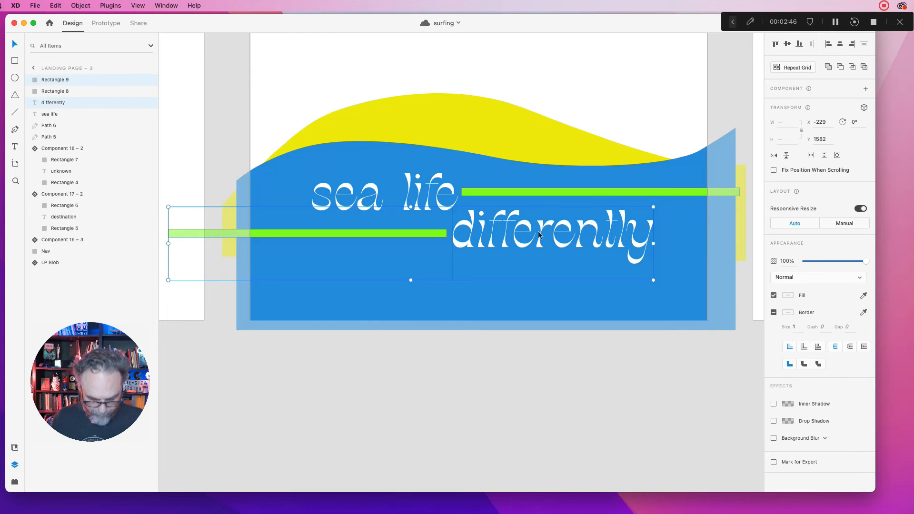
key(super+g)
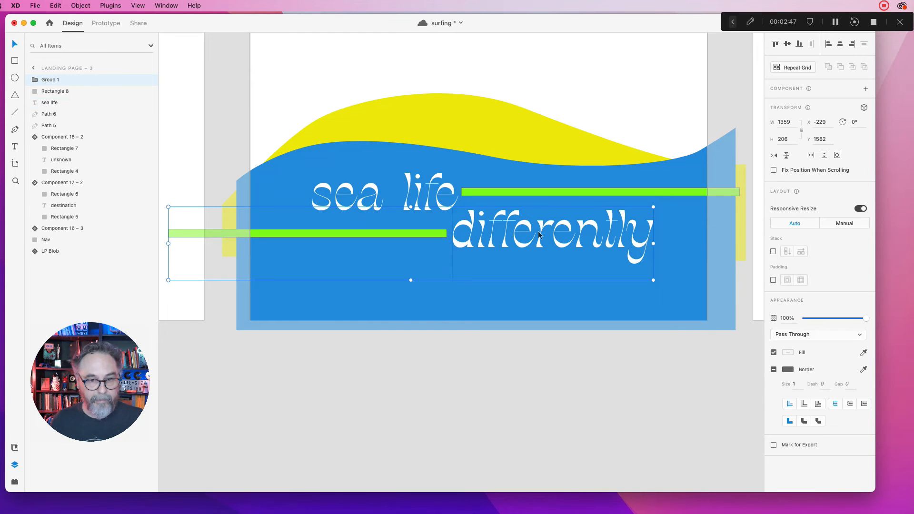
click(415, 185)
shift+click(510, 192)
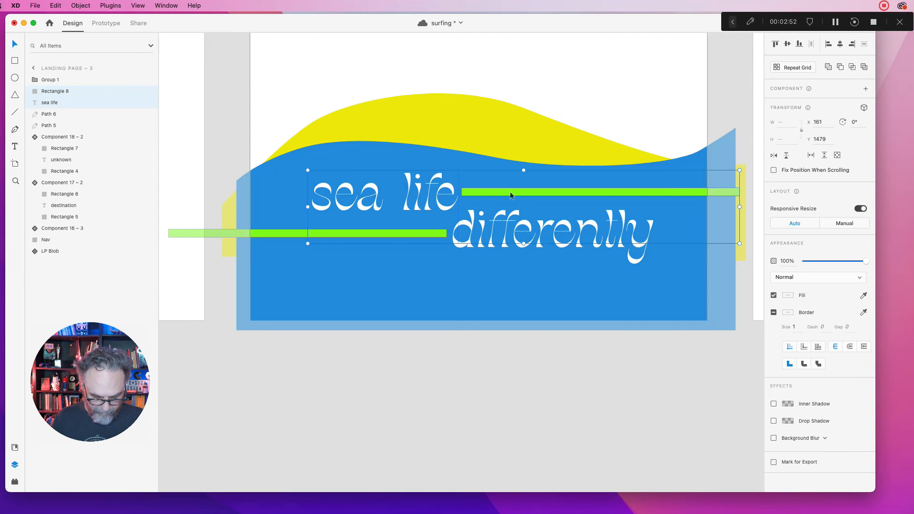
key(super+g)
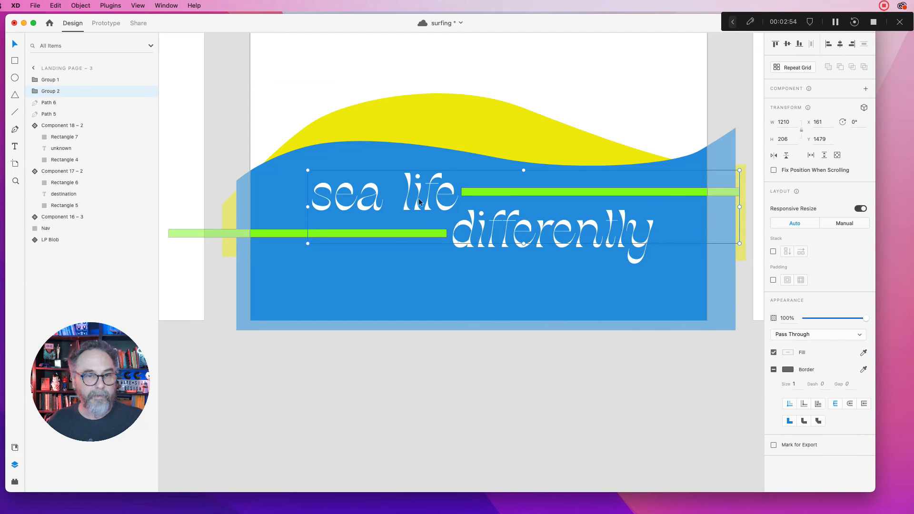
- Turn the "differently" bar group and the "sea life" bar group into separate components
click(250, 233)
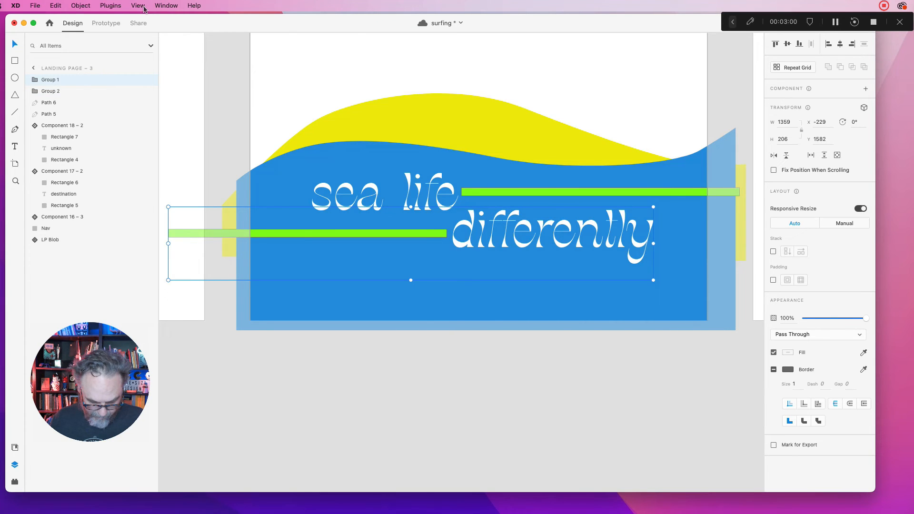
key(super+k)
click(341, 192)
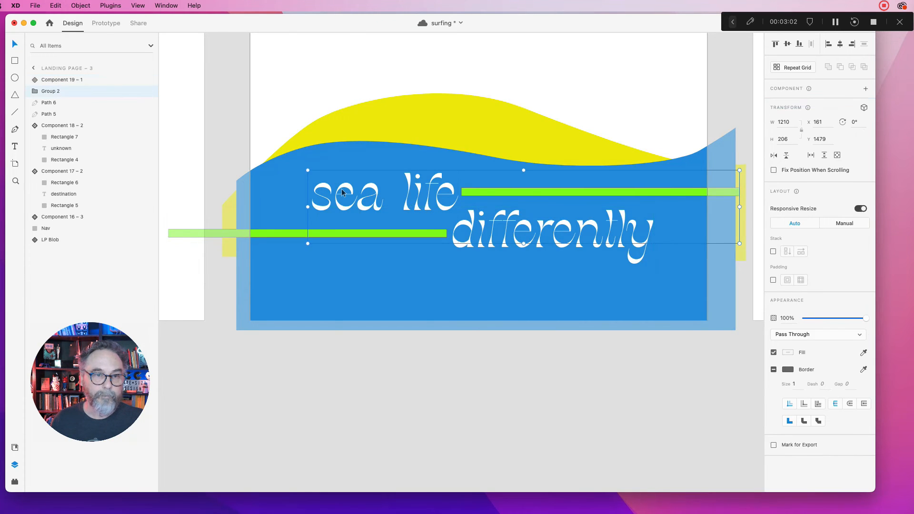
key(super+k)
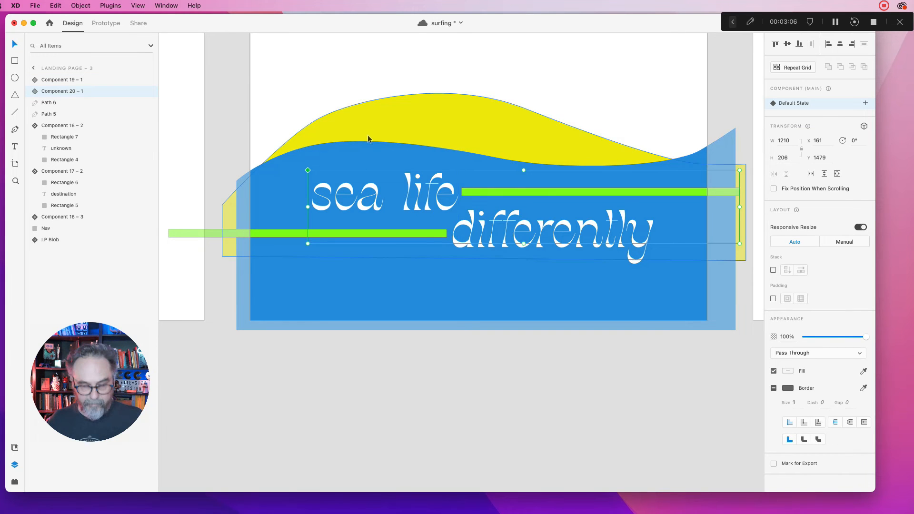
- Save the document
click(16, 181)
drag(363, 203, 363, 205)
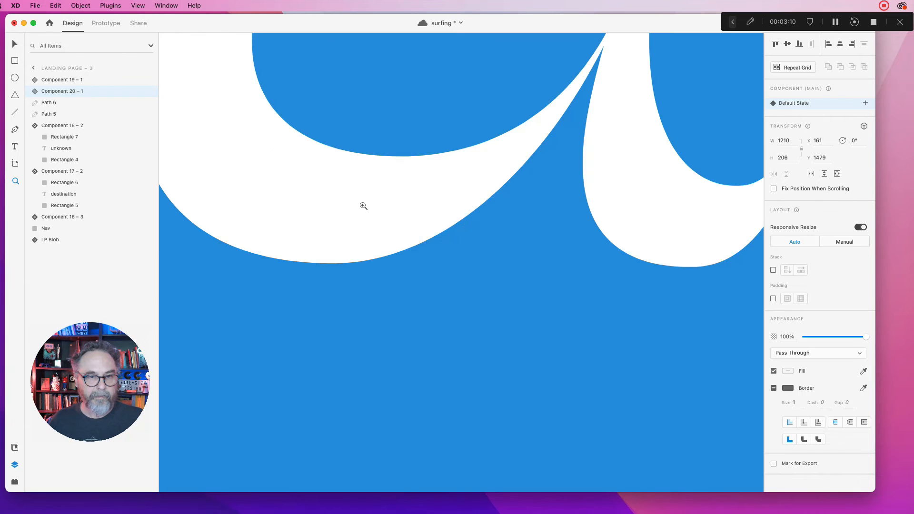
key(super+0)
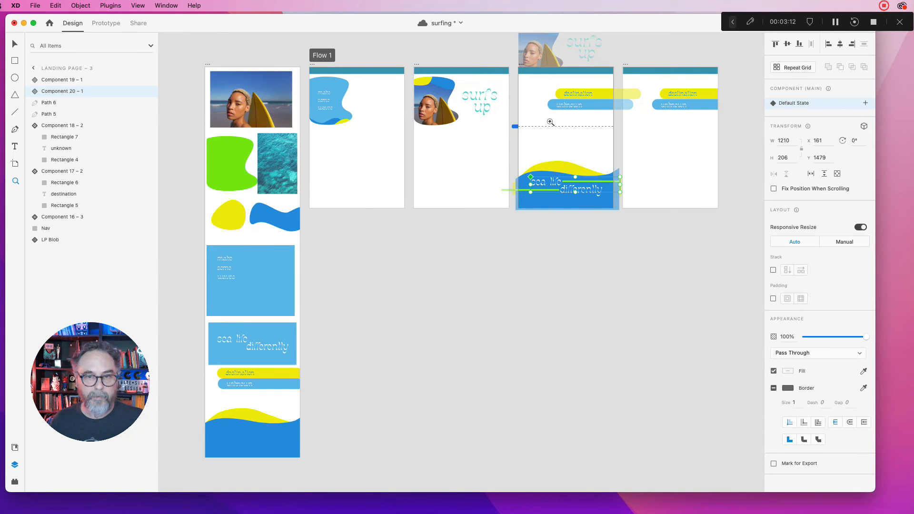
click(551, 122)
click(598, 135)
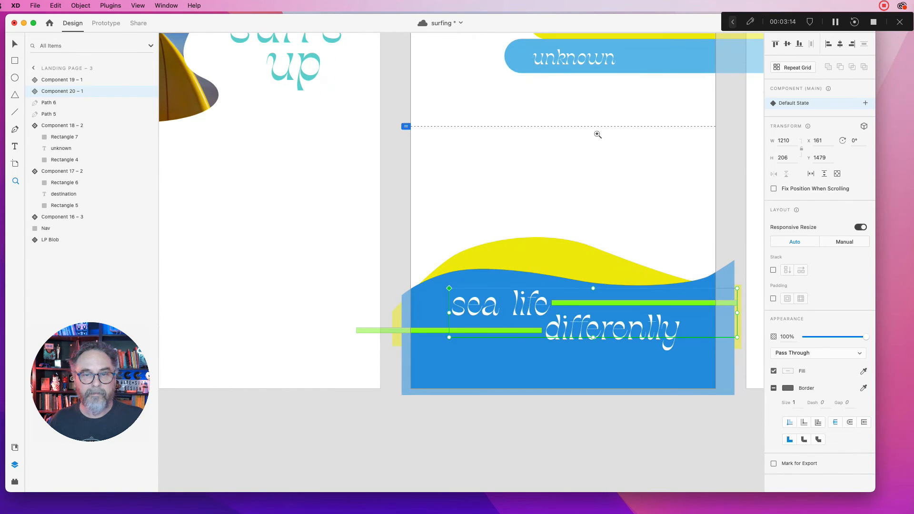
scroll(562, 133, right, 5)
scroll(561, 134, up, 2)
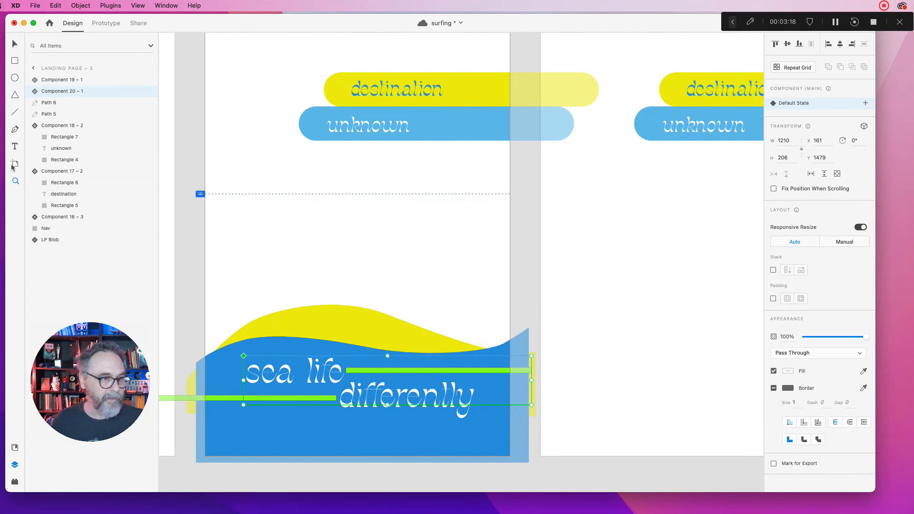
key(super+s)
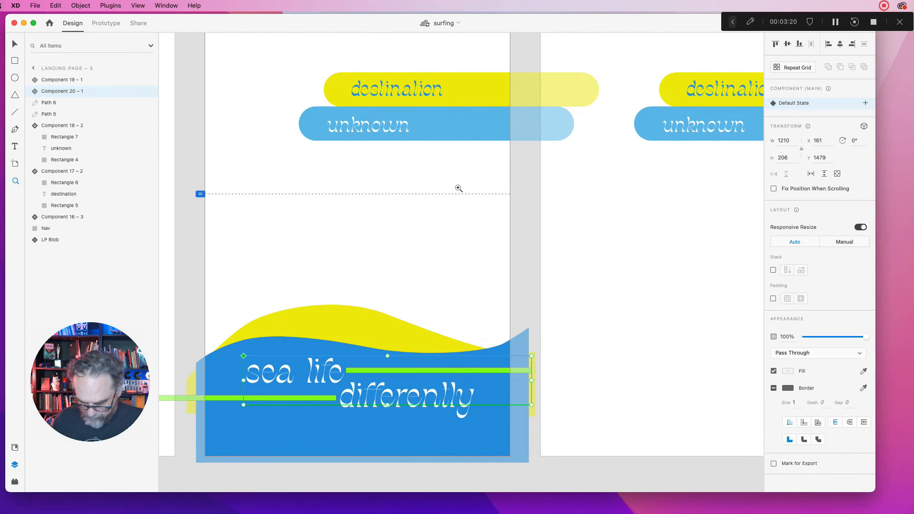
scroll(461, 189, down, 3)
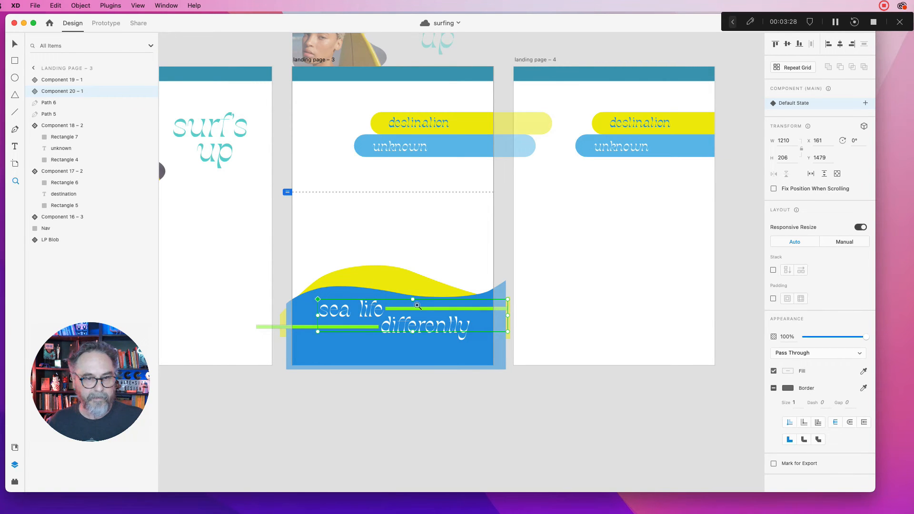
click(17, 46)
click(384, 258)
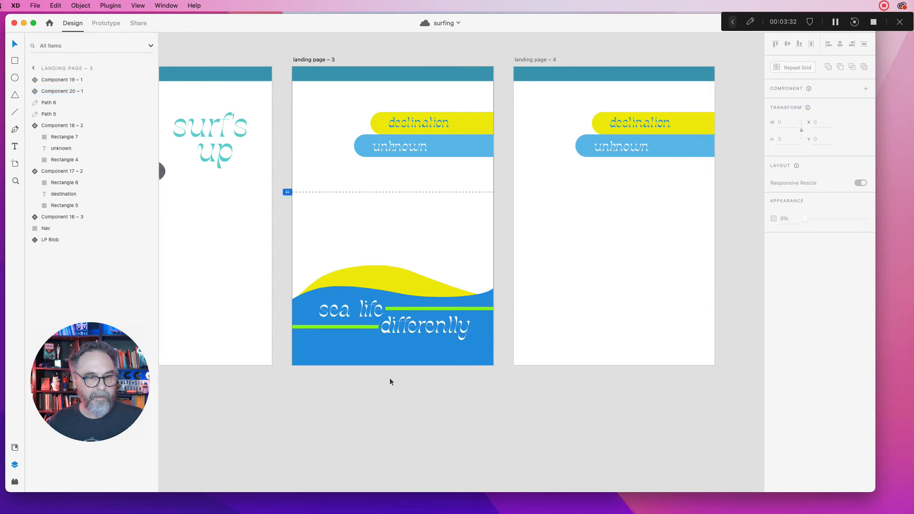
click(388, 366)
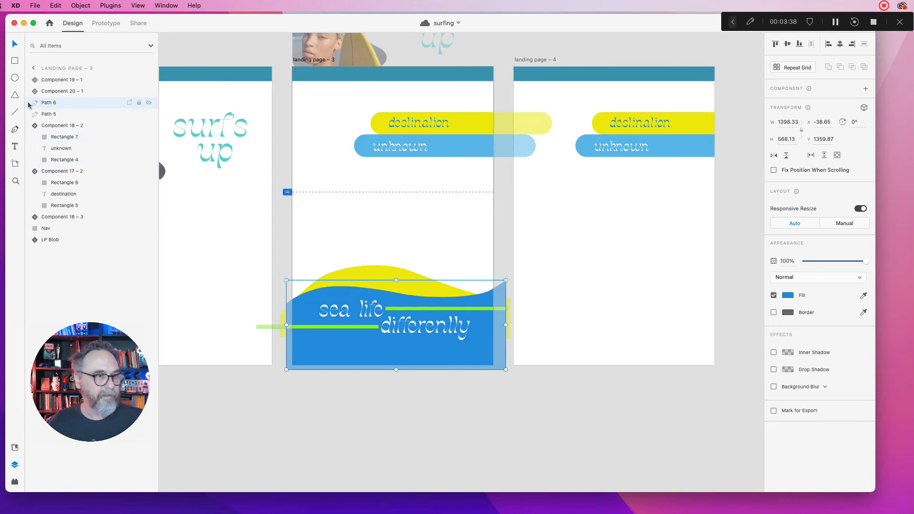
click(14, 131)
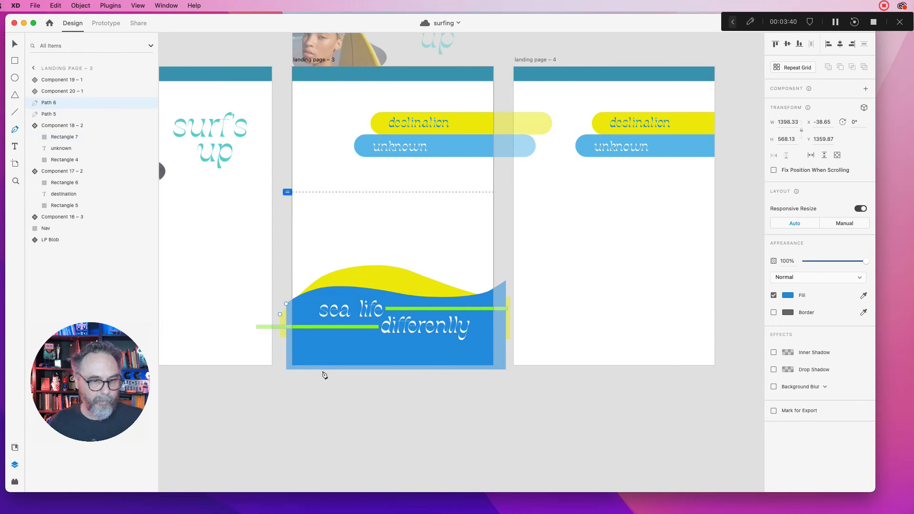
click(16, 45)
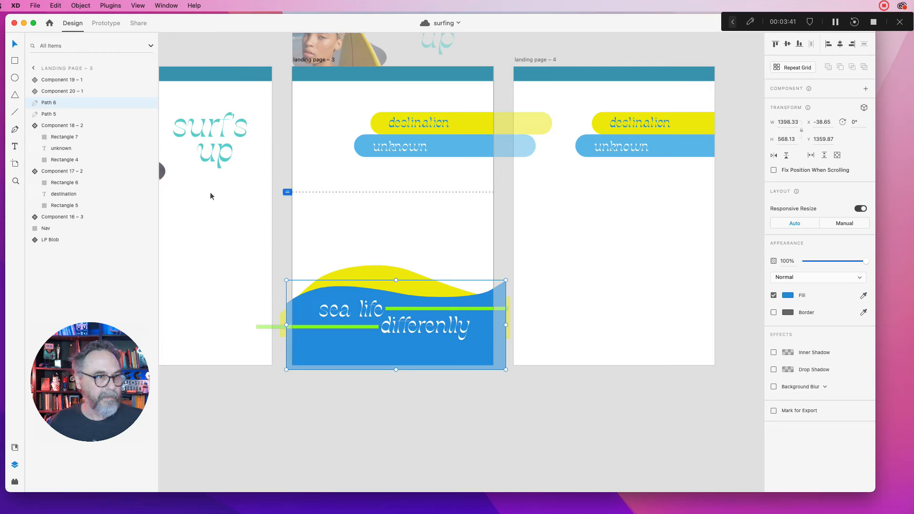
click(400, 383)
click(393, 362)
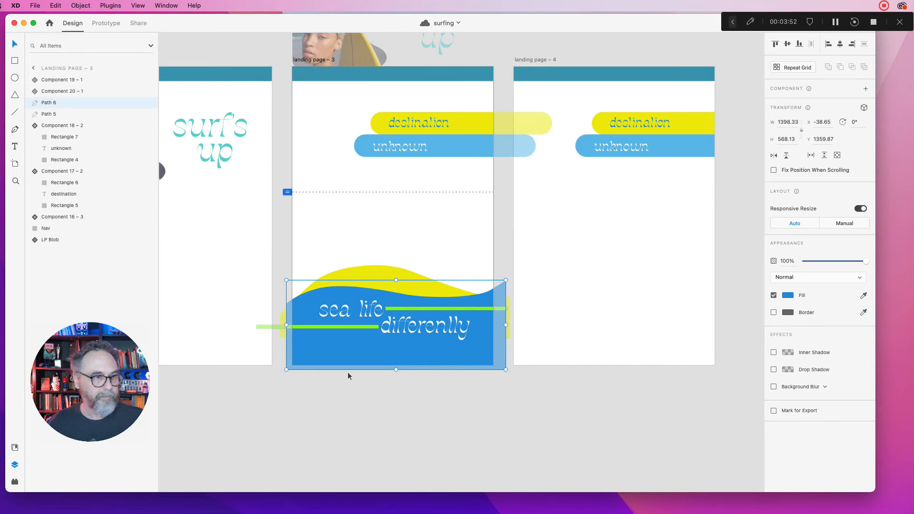
click(161, 6)
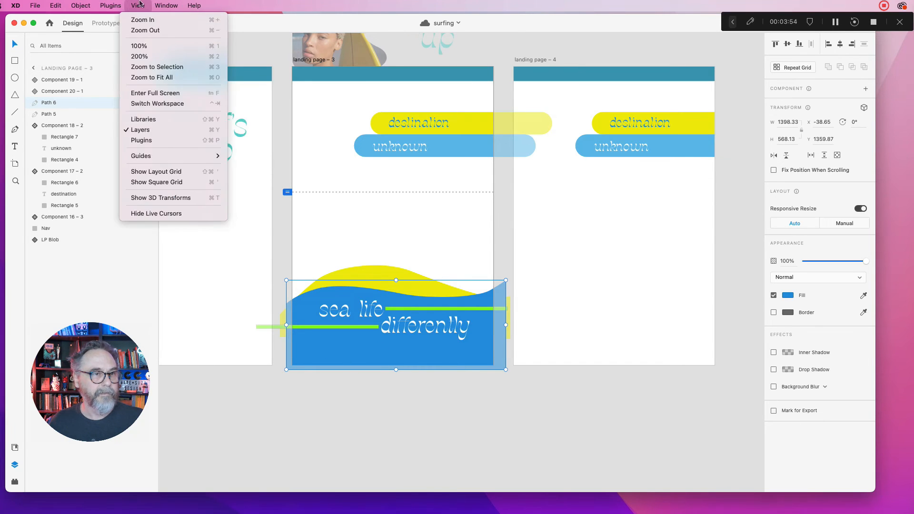
mouse_move(98, 6)
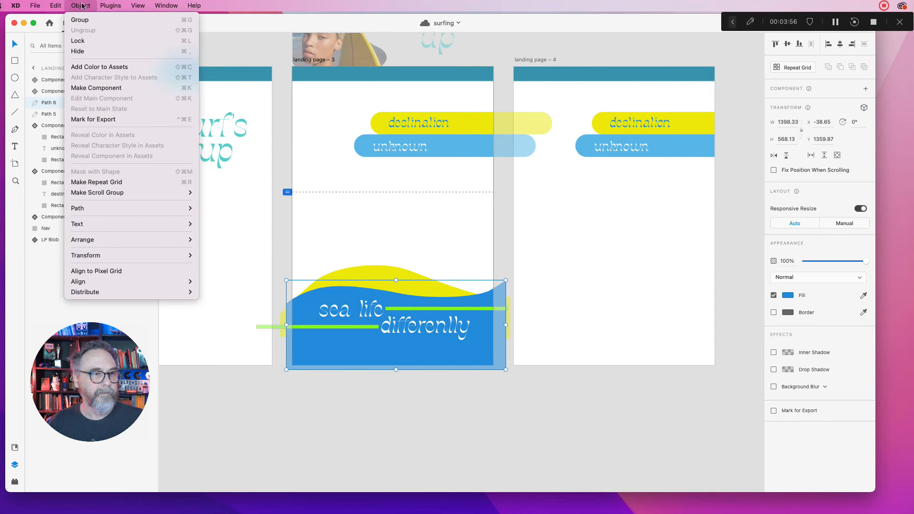
click(381, 410)
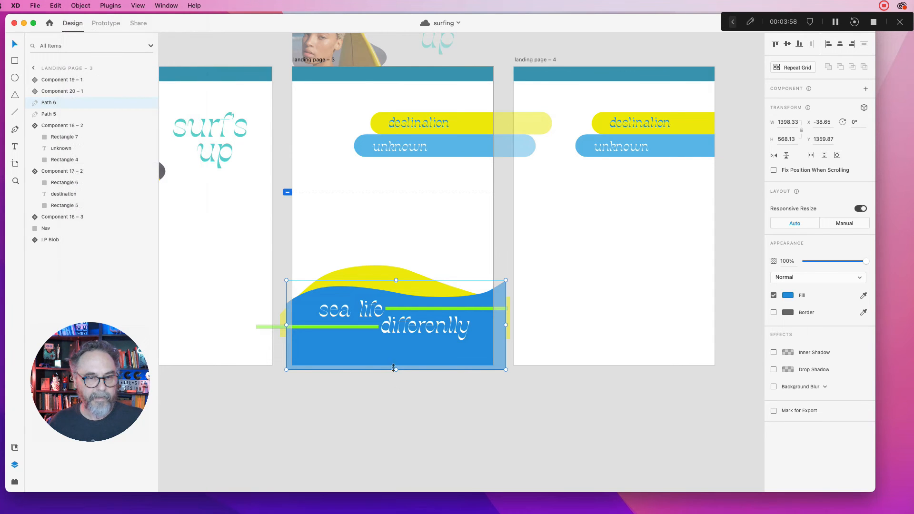
click(406, 244)
click(392, 348)
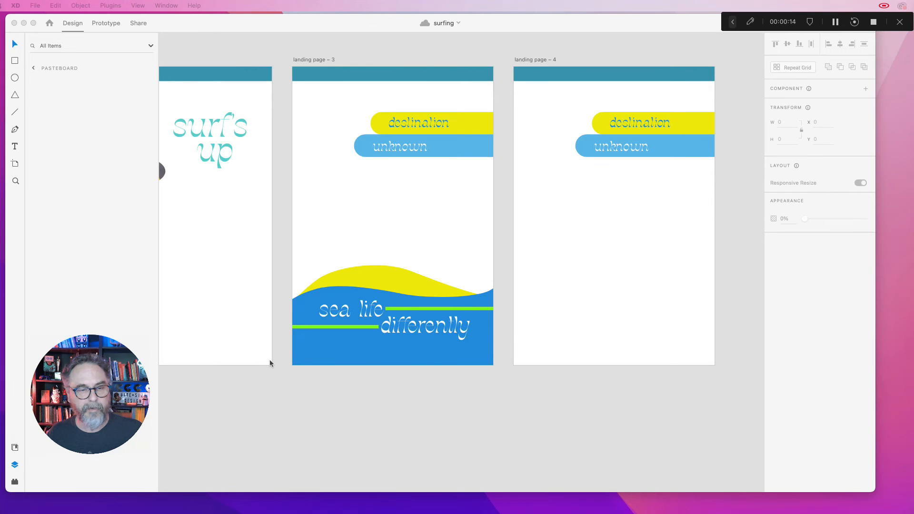
- Draw a closed Pen path about 1450 px wide over the base of the blue wave, with a wavy upper edge and straight sides below the artboard
click(12, 131)
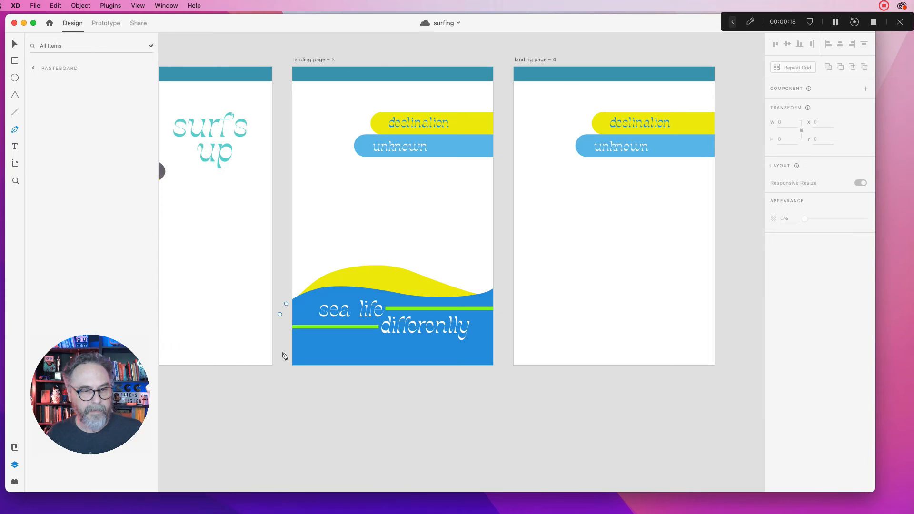
click(282, 352)
drag(329, 343, 353, 342)
drag(410, 353, 509, 383)
click(510, 379)
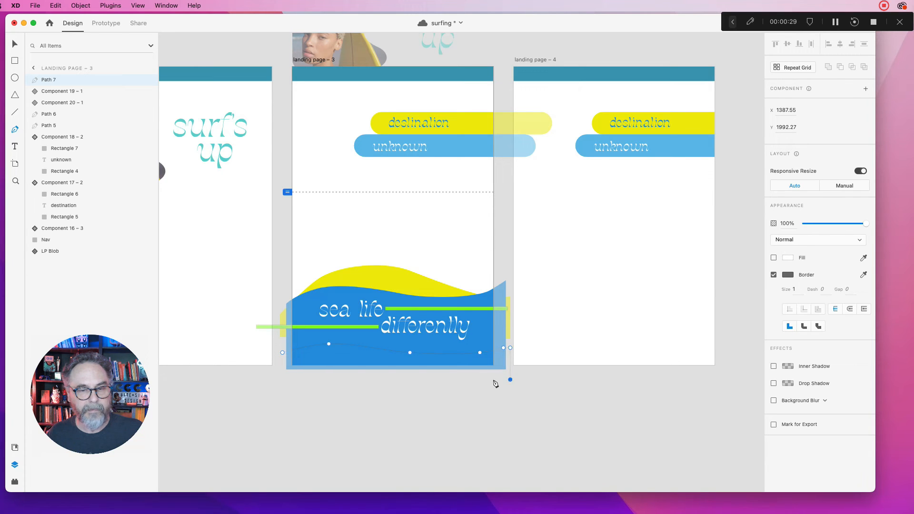
click(282, 379)
click(282, 352)
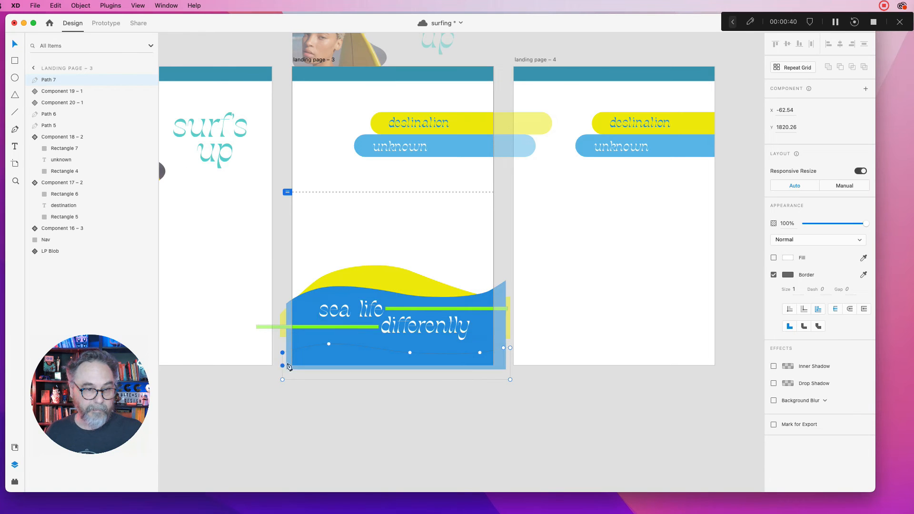
- Subtract the wavy Pen path from the blue wave on landing page – 3 to give it a curved lower edge
shift+click(300, 303)
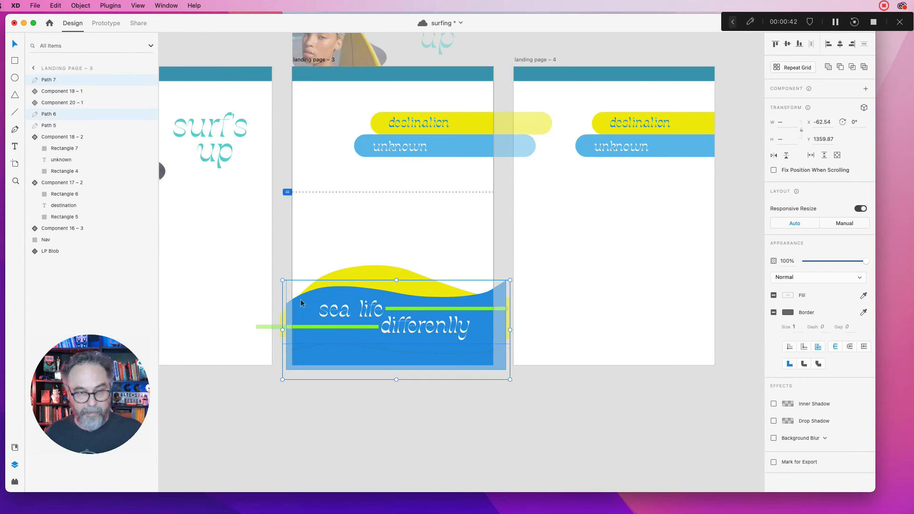
click(61, 5)
mouse_move(68, 3)
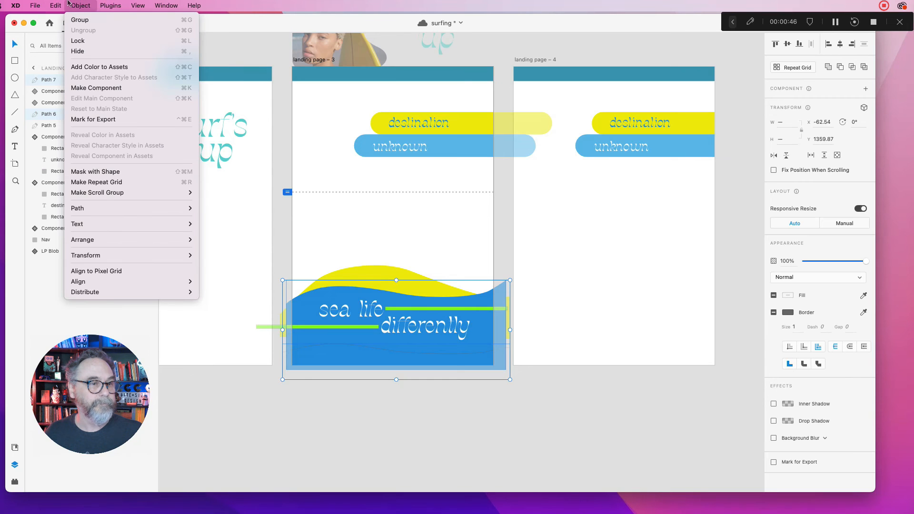
mouse_move(131, 208)
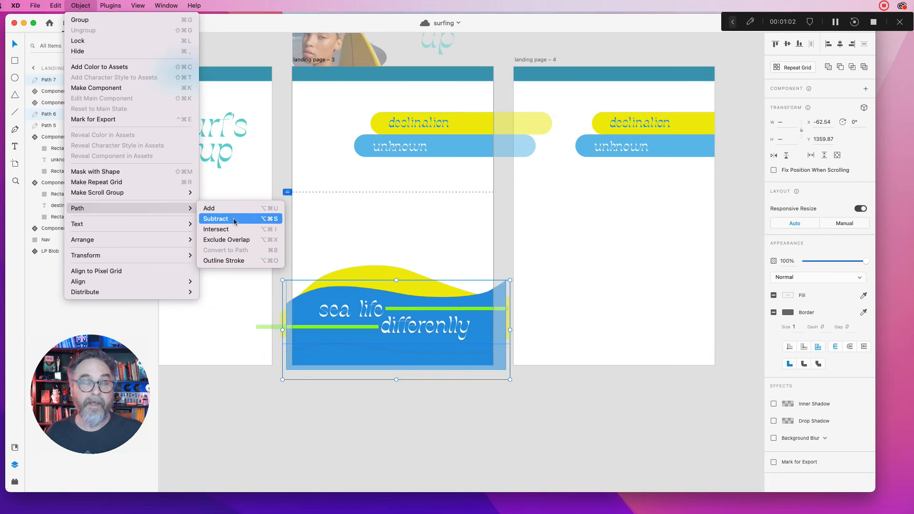
click(233, 219)
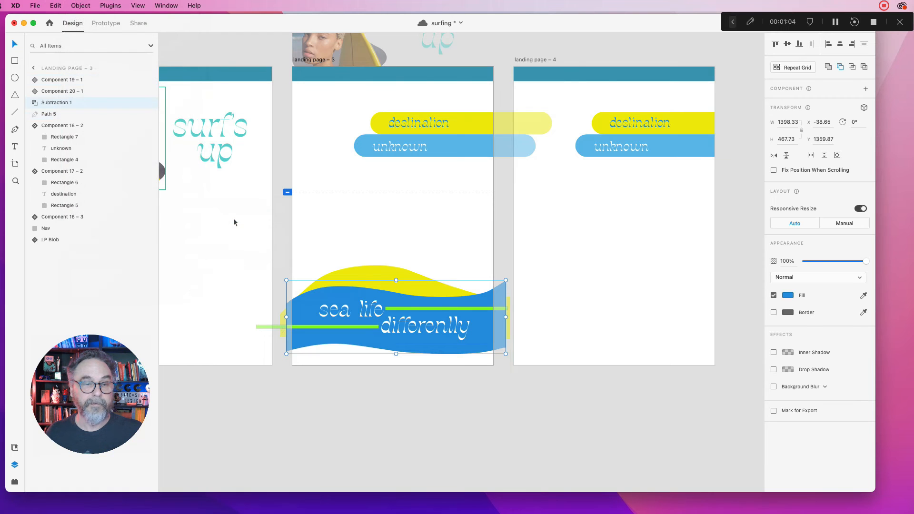
- Turn the yellow wave and the subtracted blue wave into two separate components
click(391, 381)
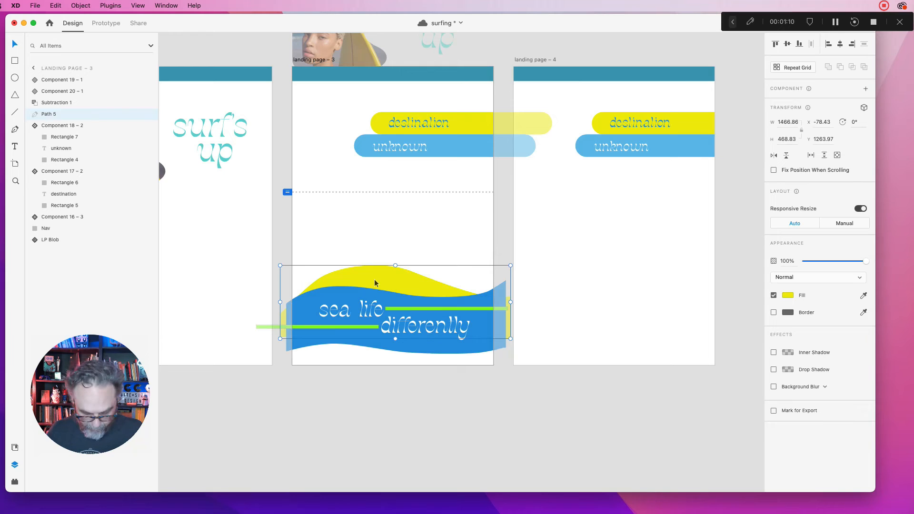
key(super+k)
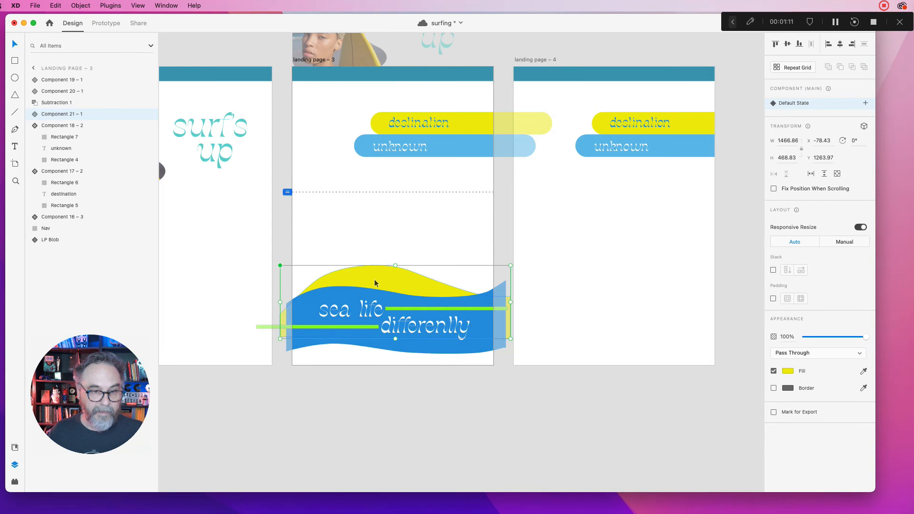
click(330, 294)
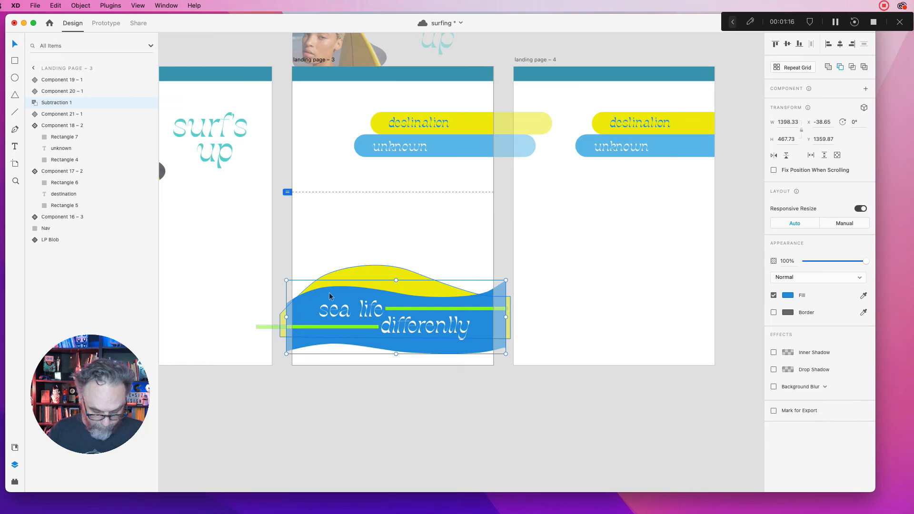
key(super+k)
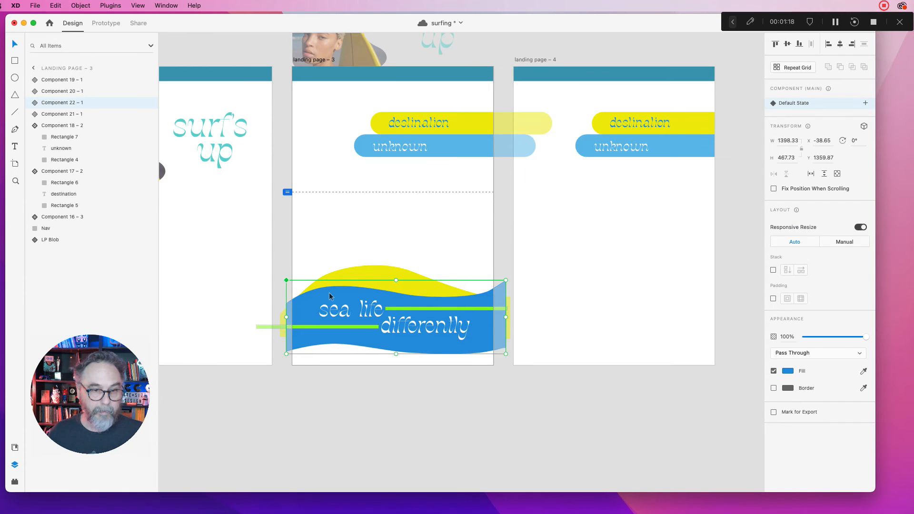
- Copy the yellow wave, blue wave, "sea life" and "differently" components from landing page – 3 onto landing page – 4
click(347, 223)
drag(333, 216, 416, 358)
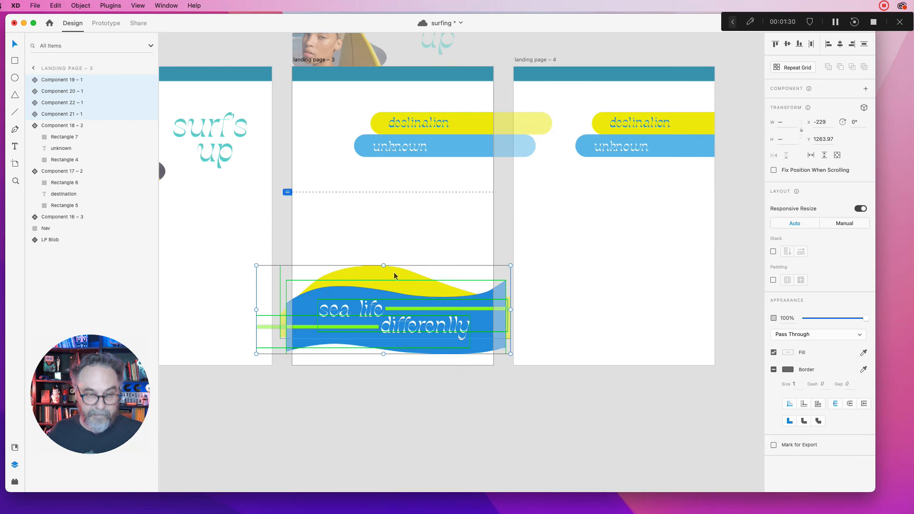
click(589, 274)
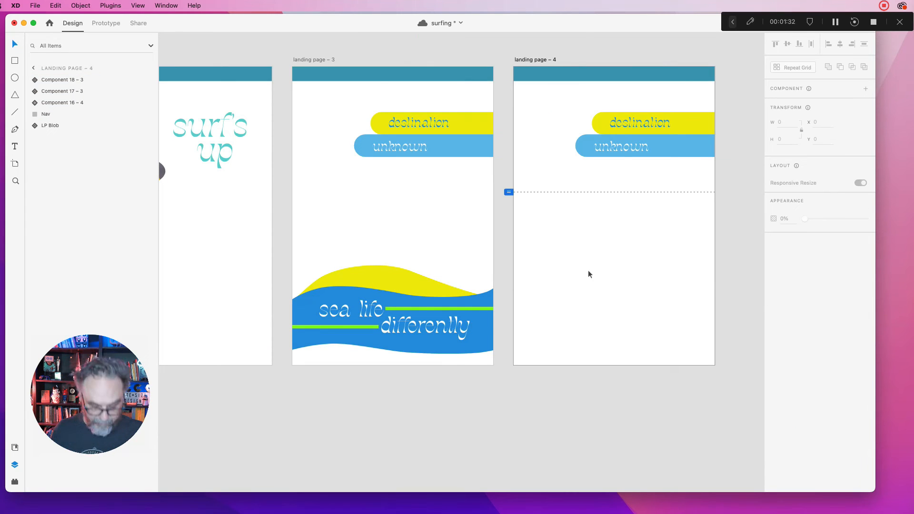
key(super+v)
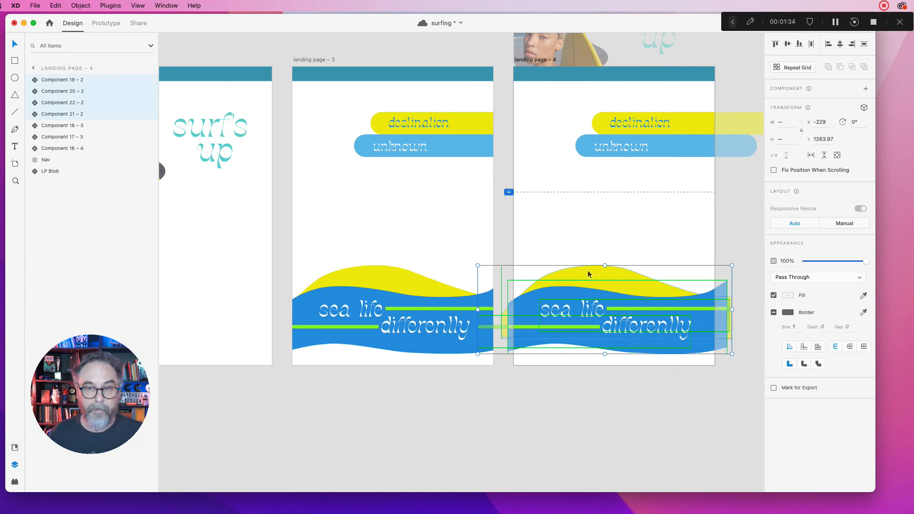
click(576, 210)
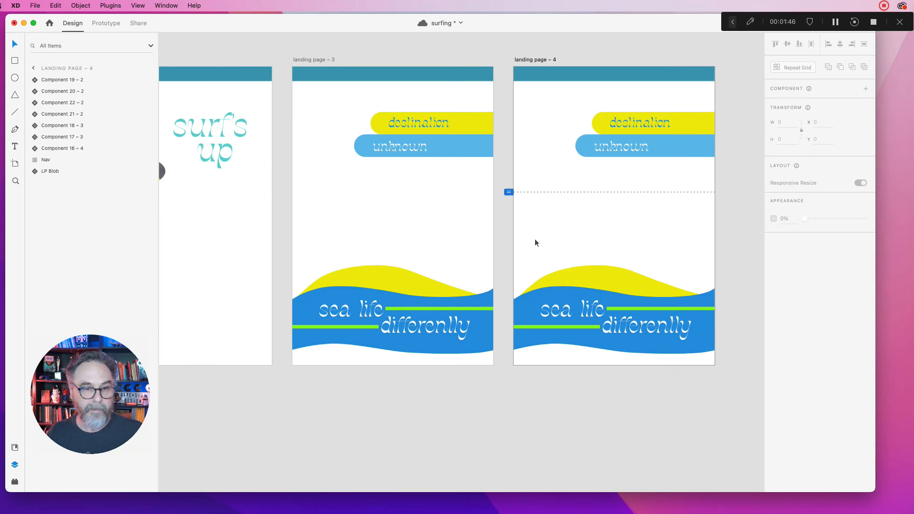
- Delete the LP Blob portrait component above landing page – 4
drag(561, 107, 683, 324)
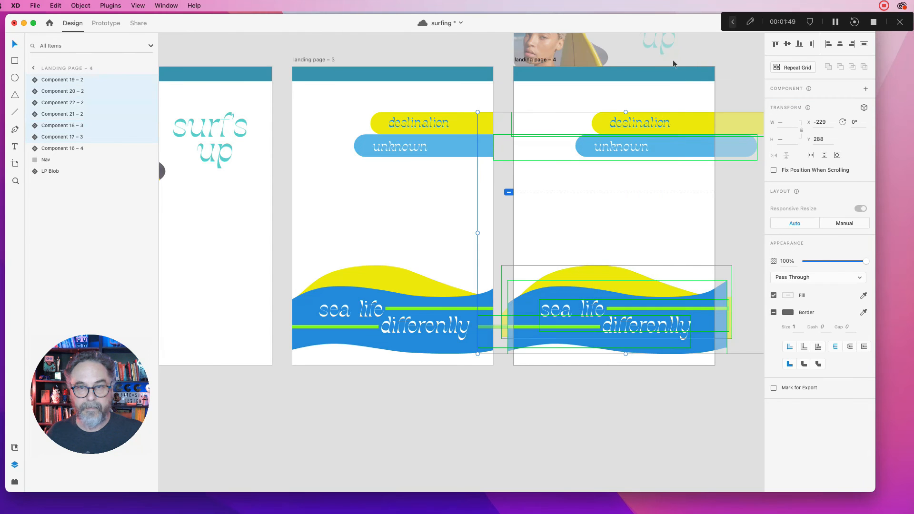
click(598, 58)
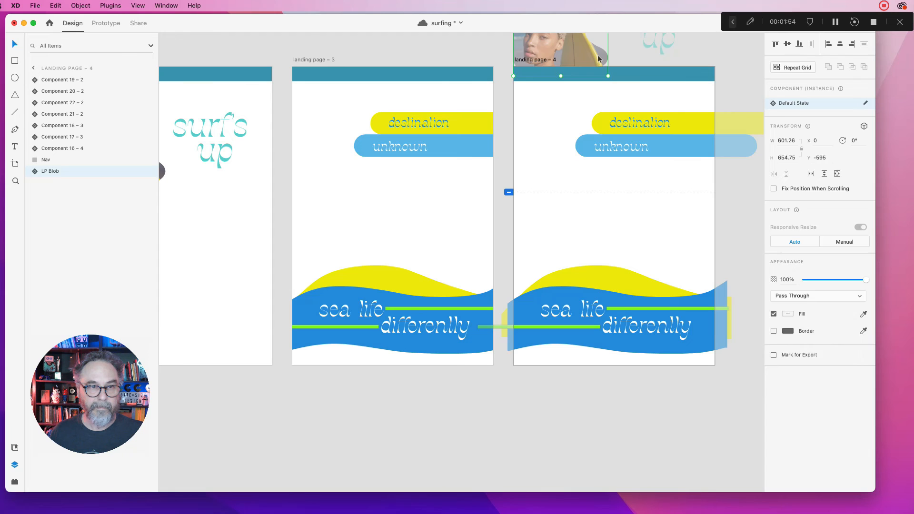
key(Delete)
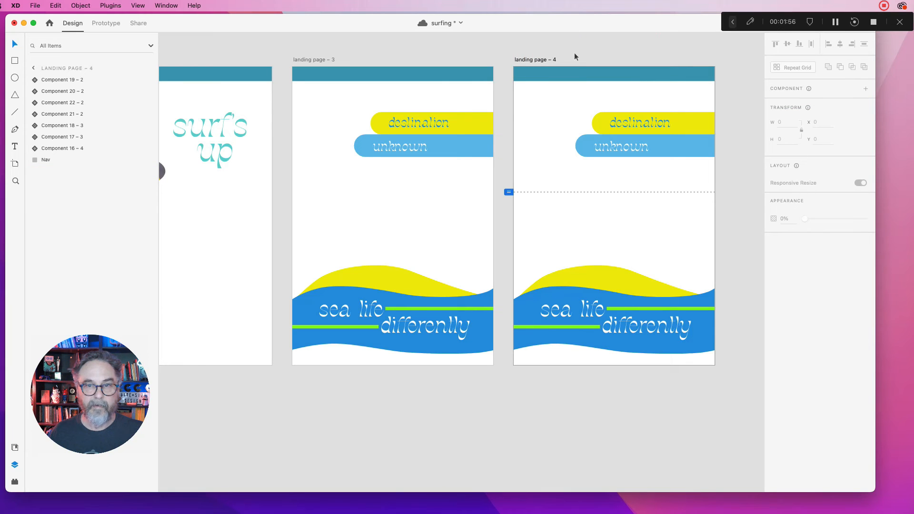
- Move the wave section together with the destination and unknown bars straight up on landing page – 4 to a selection Y of -835
drag(570, 113, 683, 336)
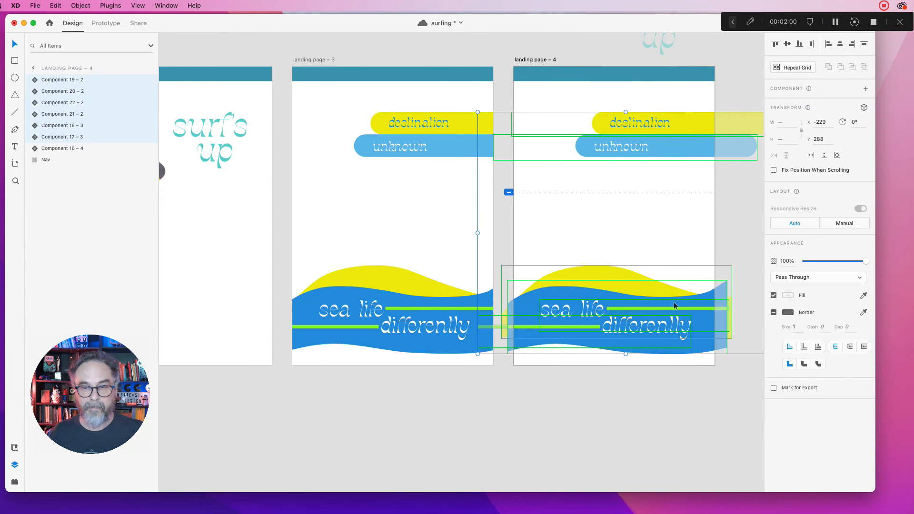
drag(672, 302, 618, 124)
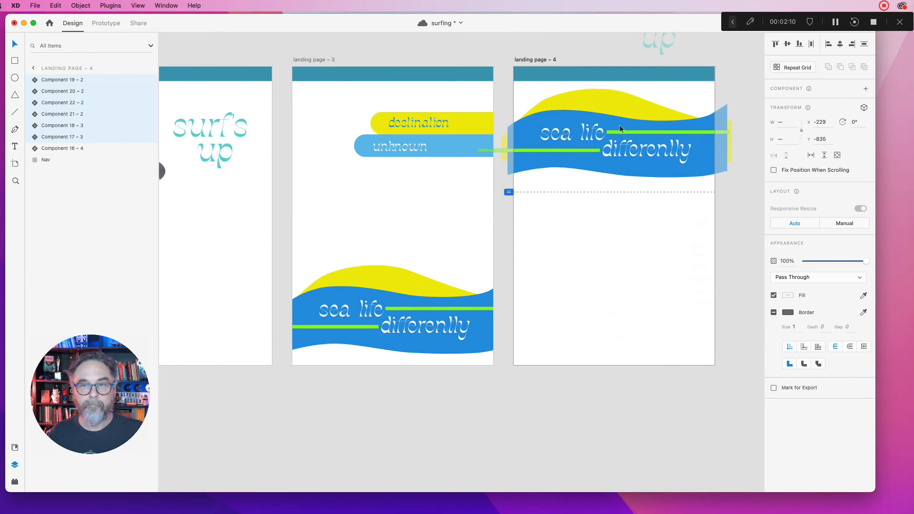
click(647, 211)
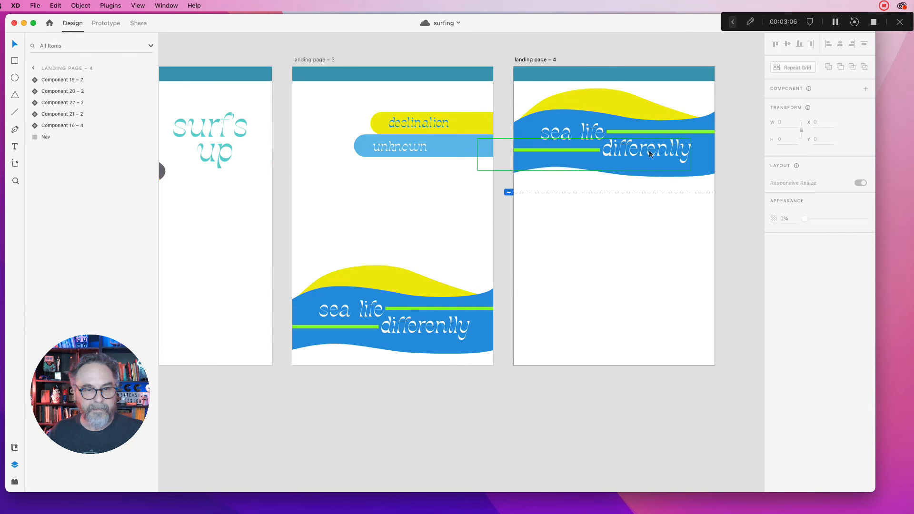
- On landing page – 3, slide "differently" right and "sea life" left to X -549, leaving only their green bars over the artboard
click(340, 328)
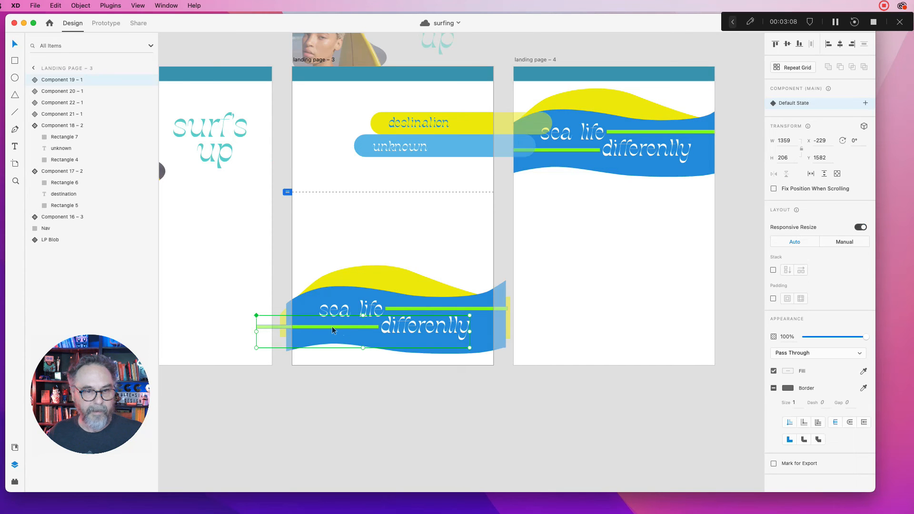
drag(332, 328, 465, 334)
click(372, 316)
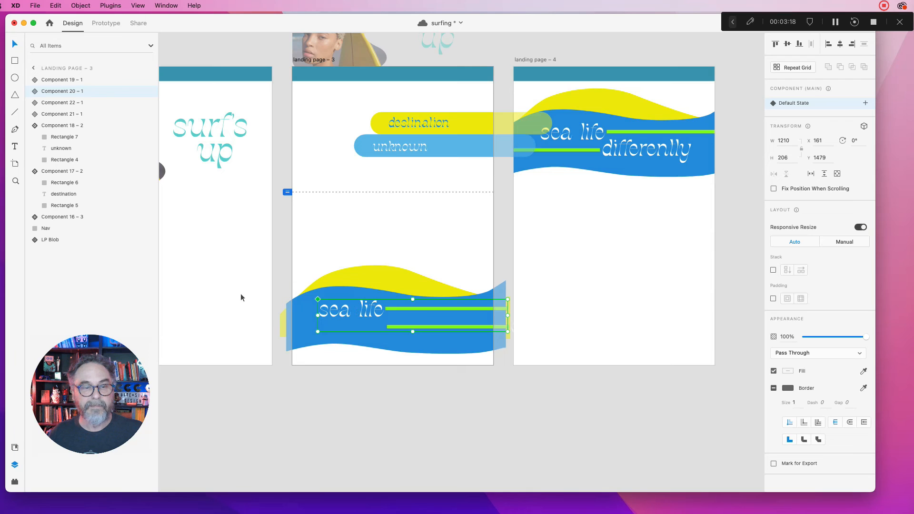
drag(344, 317, 235, 313)
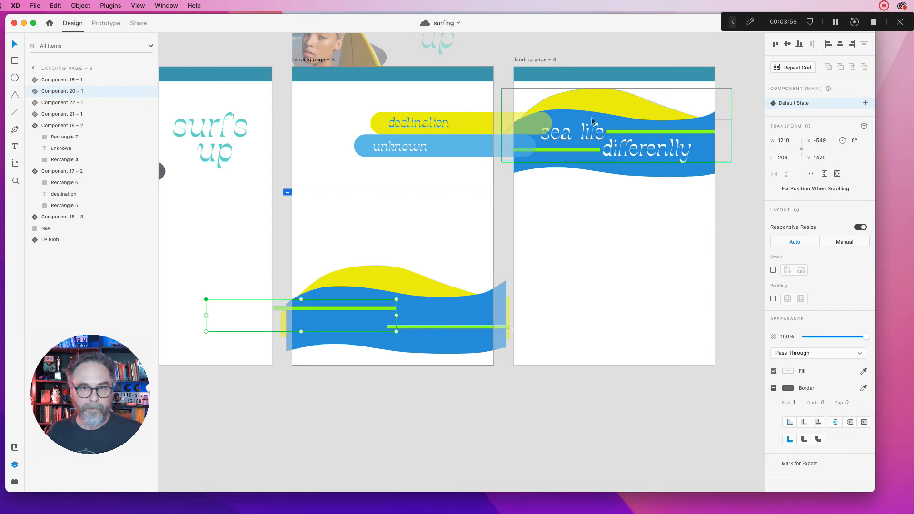
click(607, 224)
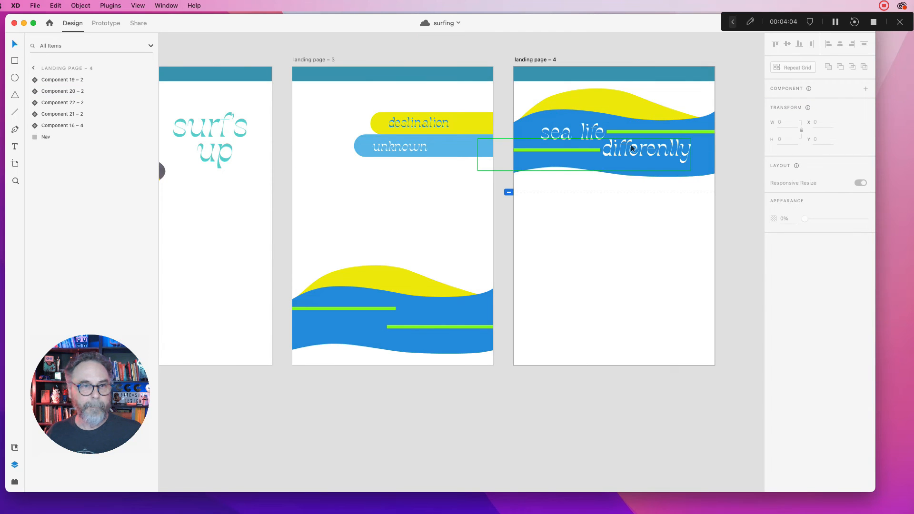
click(467, 212)
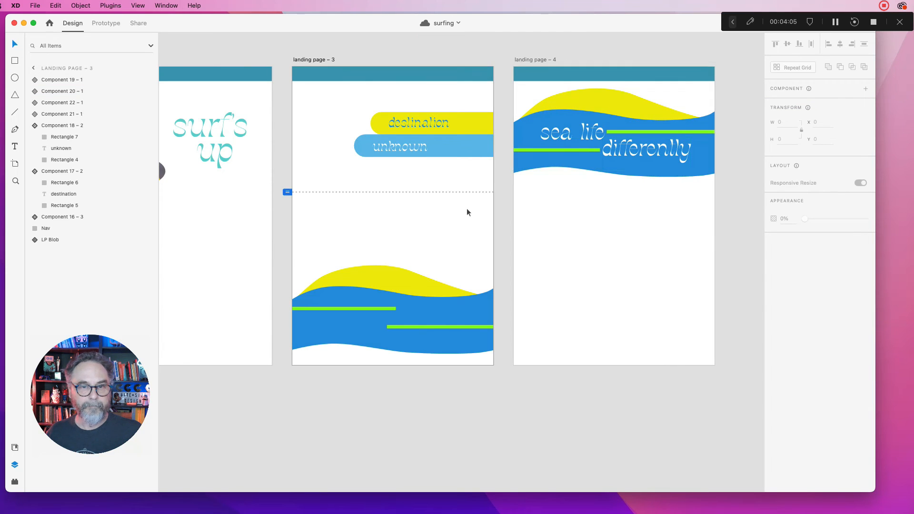
- Pull a Keys & Gamepad Auto-Animate prototype connection from landing page – 3 towards landing page – 4
click(110, 23)
drag(492, 207, 539, 221)
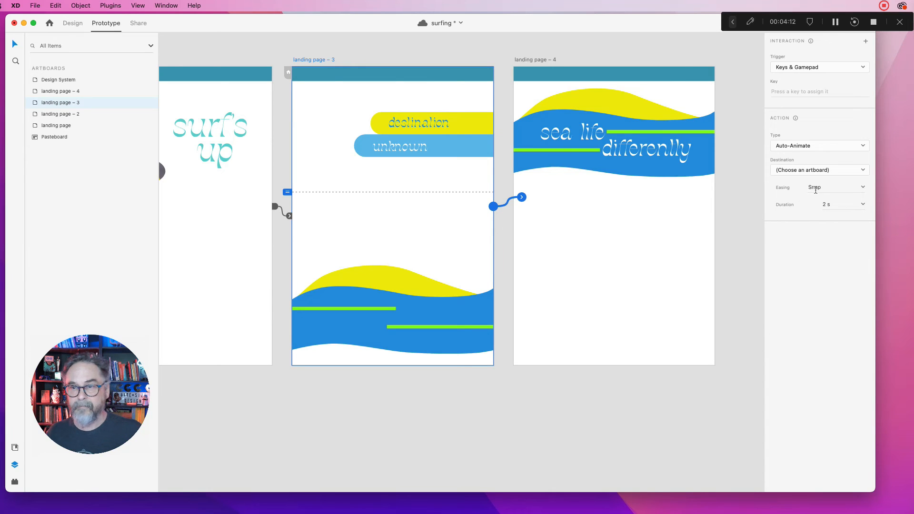
click(803, 171)
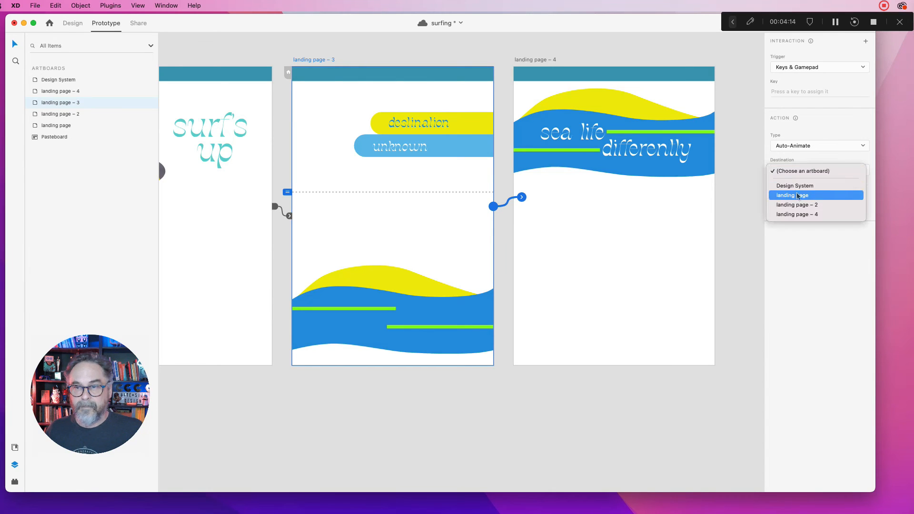
- Try to assign the Up arrow as the trigger key of the landing page – 3 interaction, replacing a mistaken Shift combination
click(788, 92)
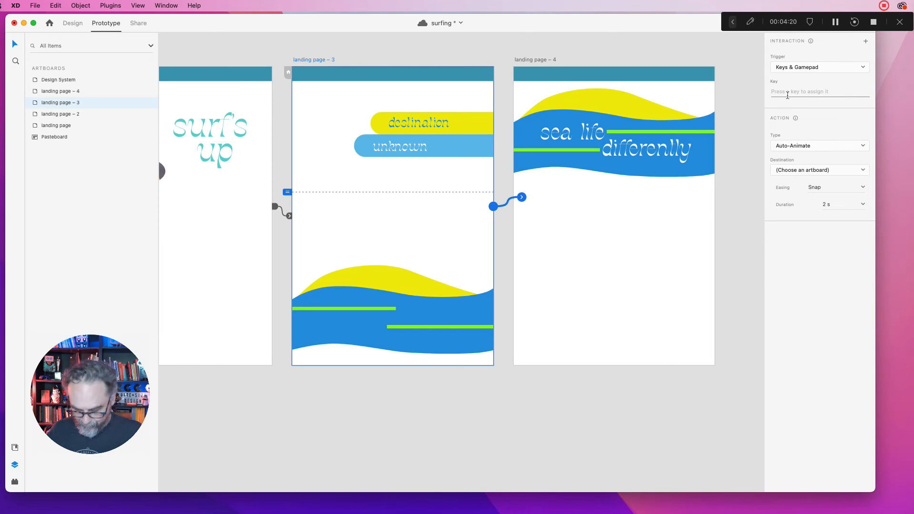
key(shift+Up)
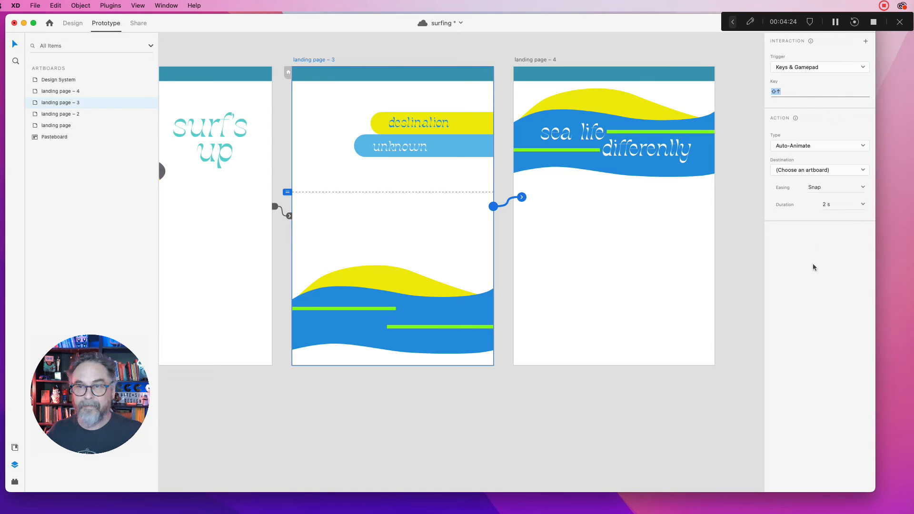
key(BackSpace)
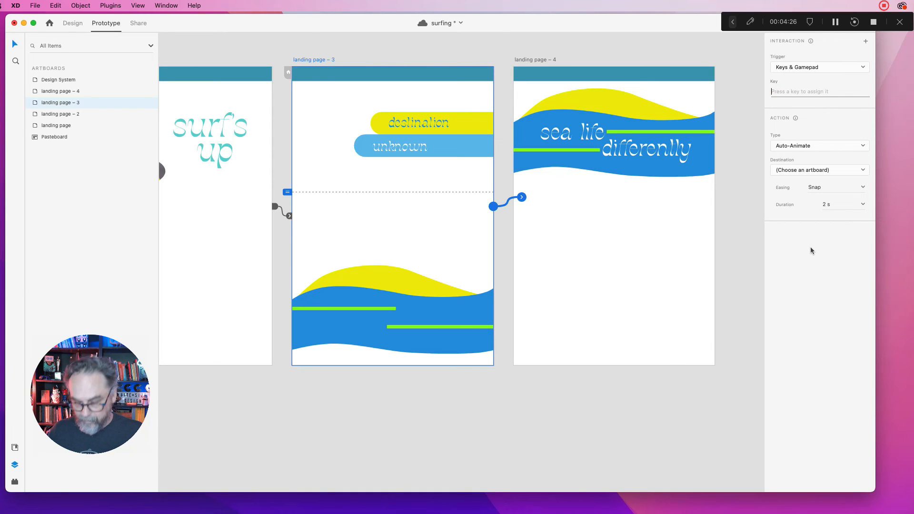
key(Up)
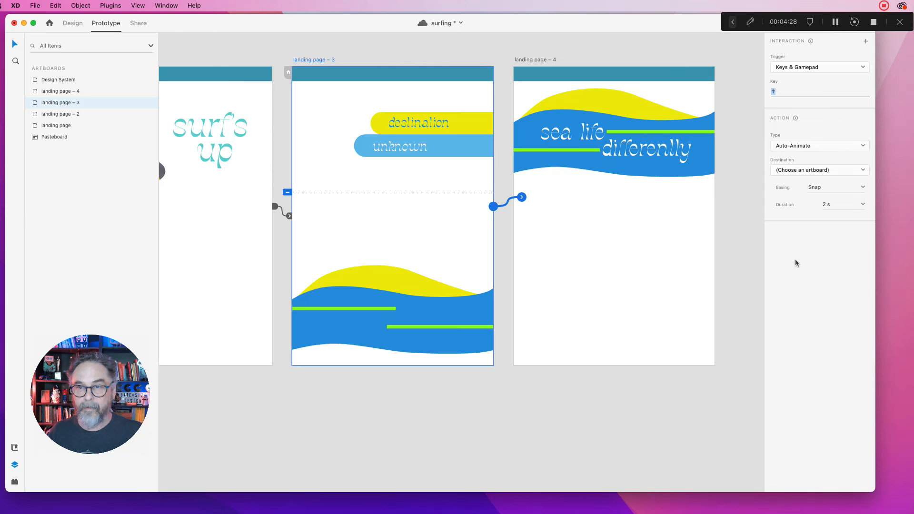
click(681, 257)
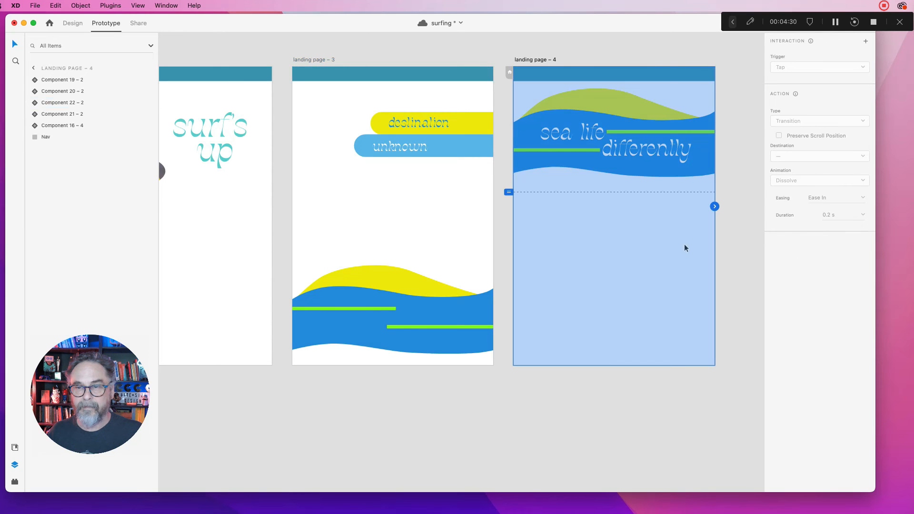
- Reselect the landing page – 3 interaction and set its trigger key to the Up arrow again
click(475, 202)
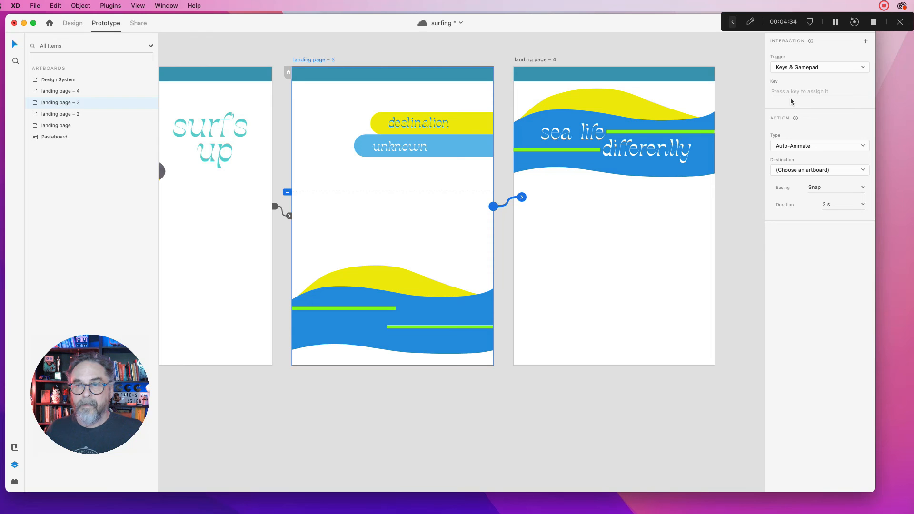
click(522, 196)
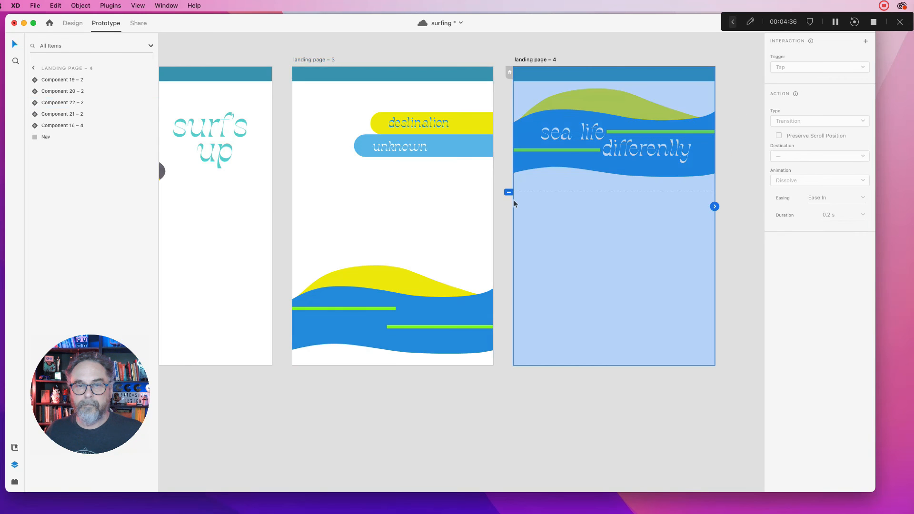
click(478, 203)
click(493, 206)
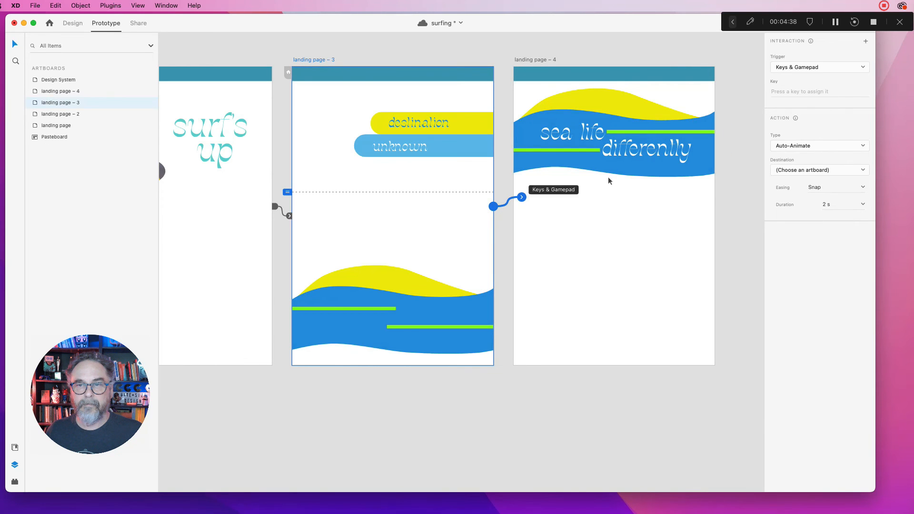
click(794, 94)
key(Up)
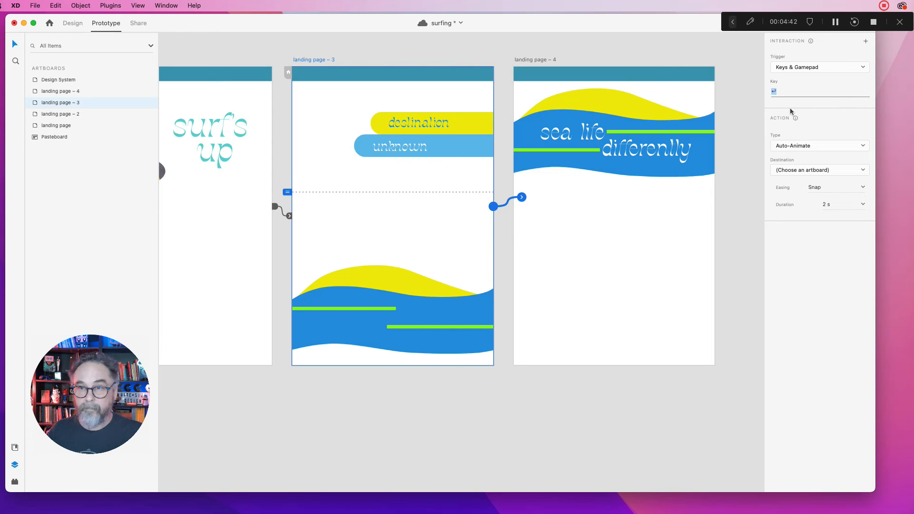
key(BackSpace)
key(Up)
click(657, 254)
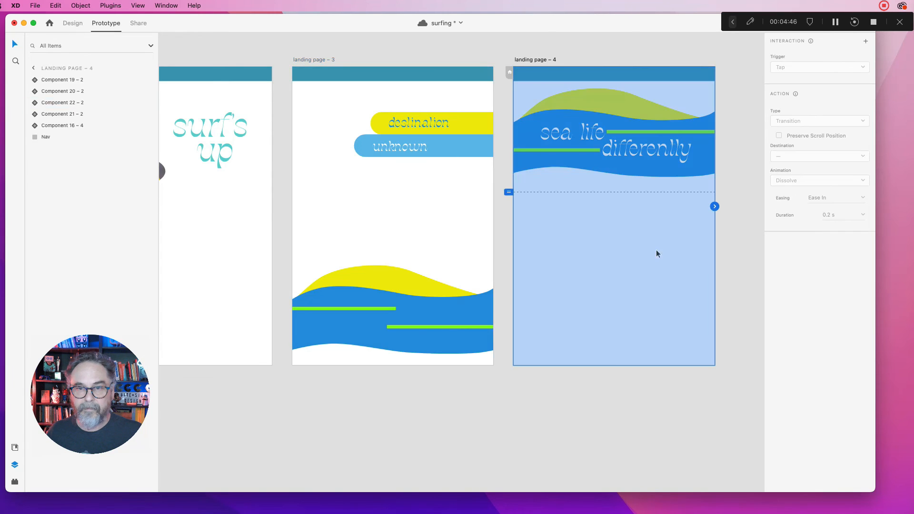
- Pull a new Keys & Gamepad Auto-Animate connection from landing page – 3 and assign the Up arrow as its trigger key
click(475, 245)
drag(493, 207, 508, 204)
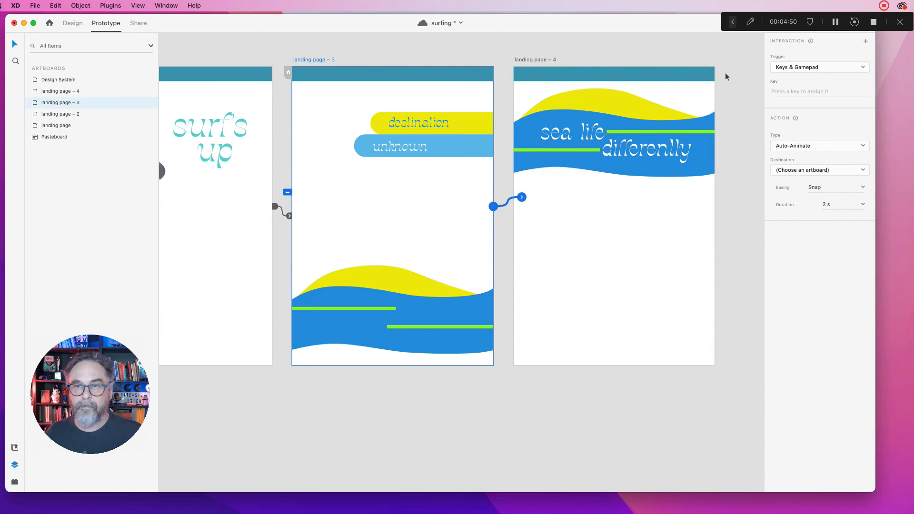
click(796, 89)
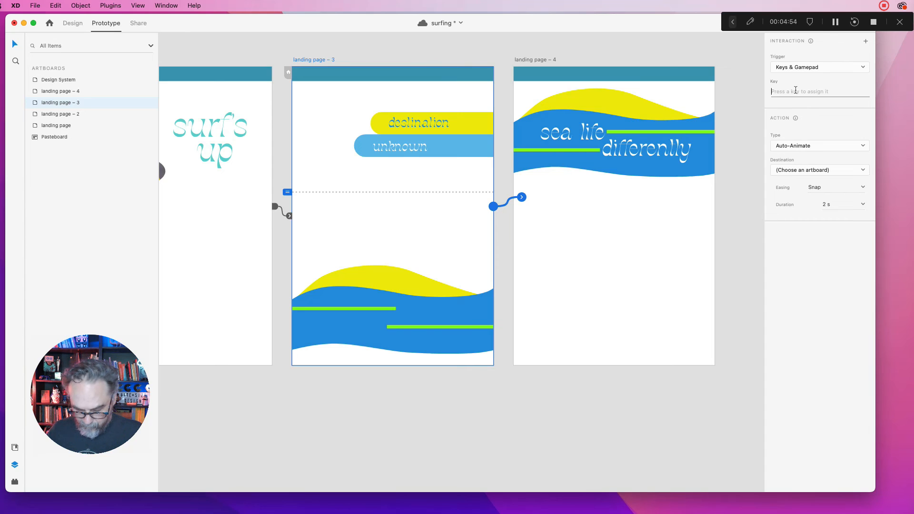
key(Up)
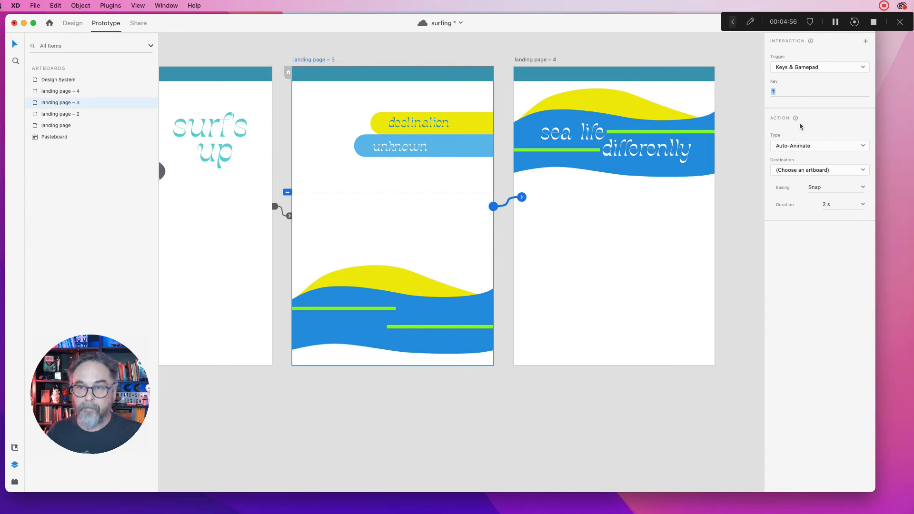
- Set the interaction's destination to landing page – 4 and its duration to 3 s
click(808, 170)
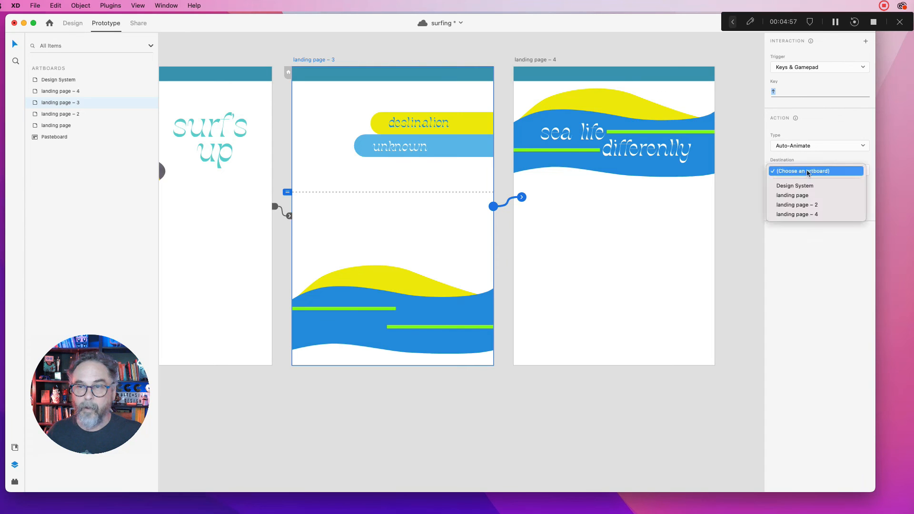
click(804, 215)
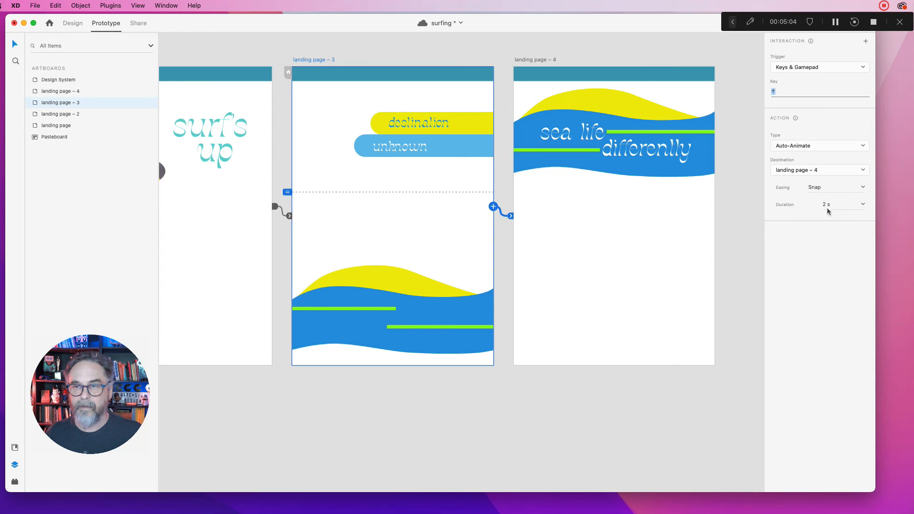
click(826, 205)
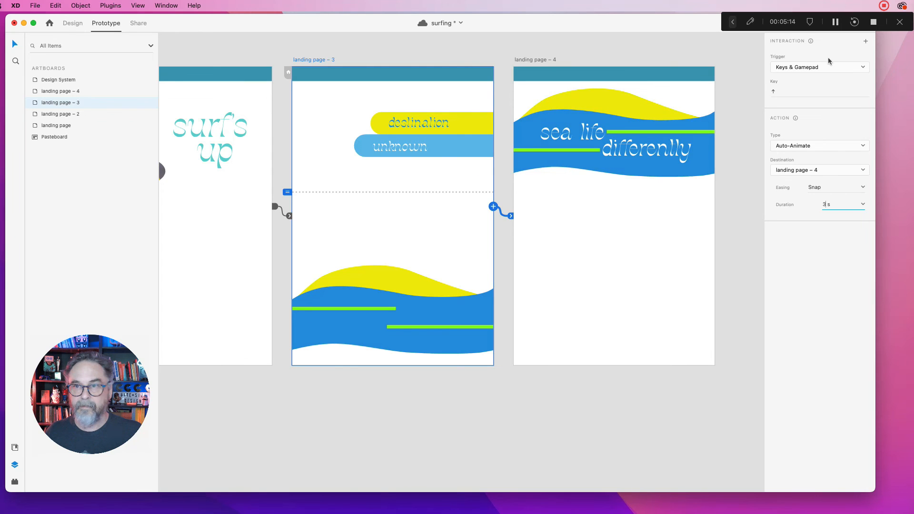
- Preview landing page – 3, play its Up arrow transition to landing page – 4, and close the preview
drag(886, 17, 719, 22)
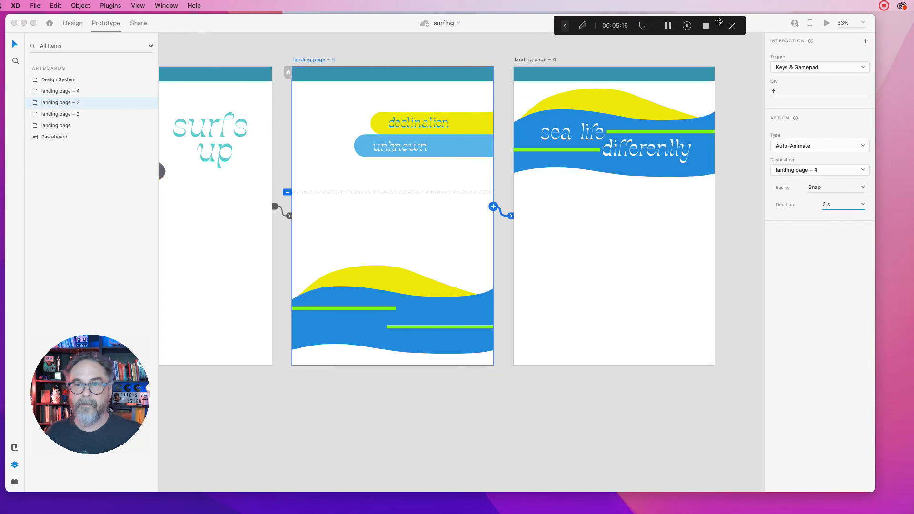
click(826, 23)
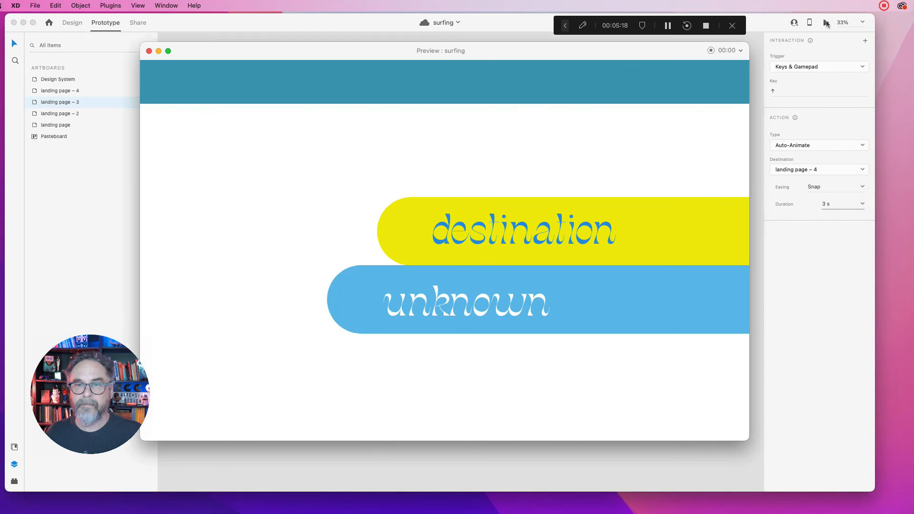
key(Up)
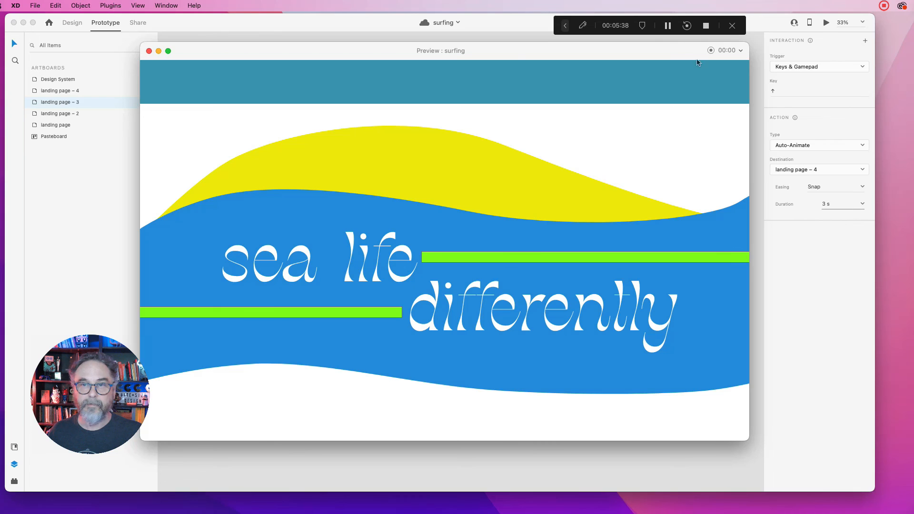
click(149, 51)
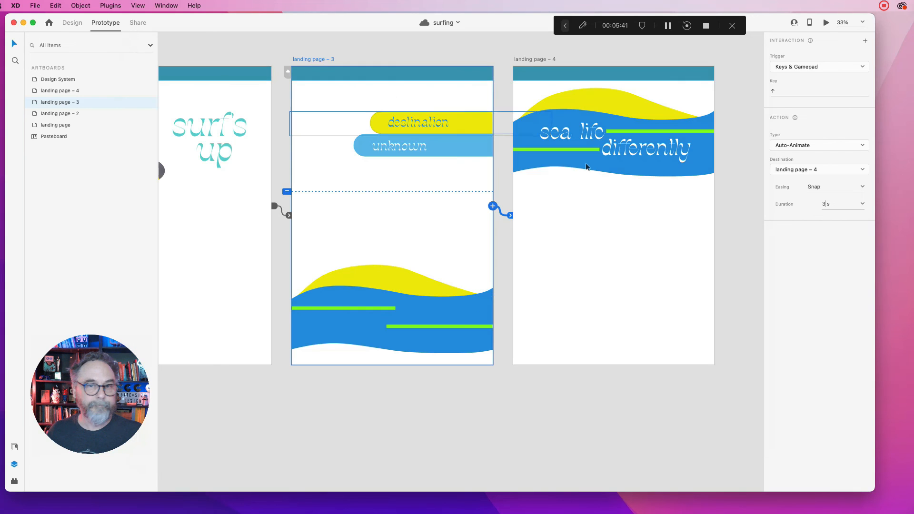
- In Design mode, move the "destination" and "unknown" components above landing page – 4 straight down to about Y -254, so "unknown" overlaps the artboard's upper edge
click(673, 181)
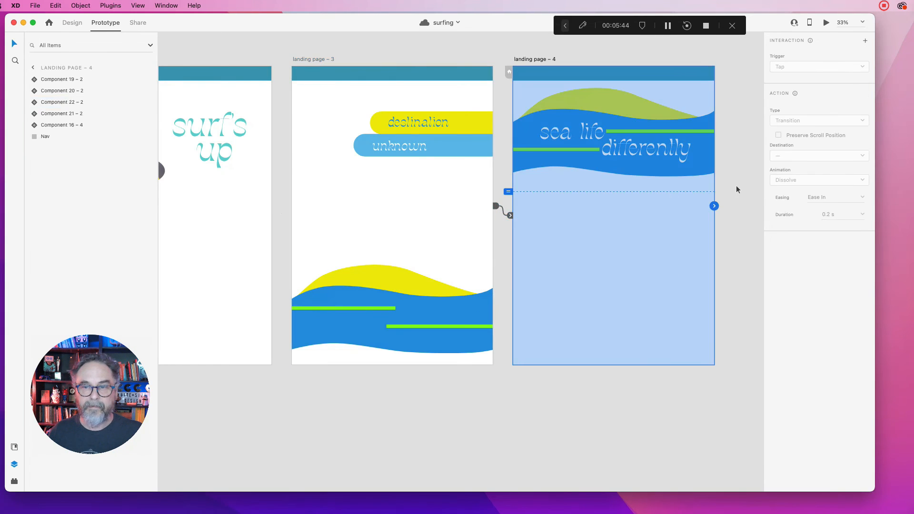
click(71, 23)
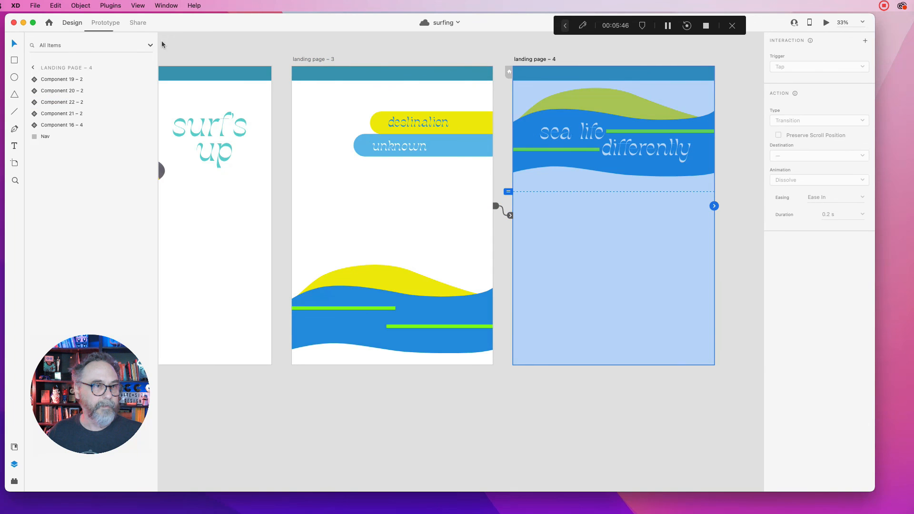
drag(453, 54, 455, 178)
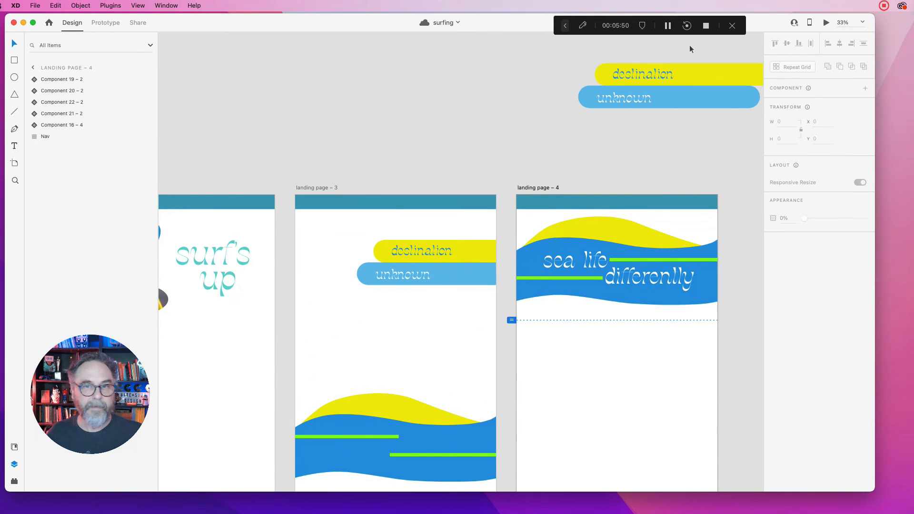
drag(659, 51, 673, 112)
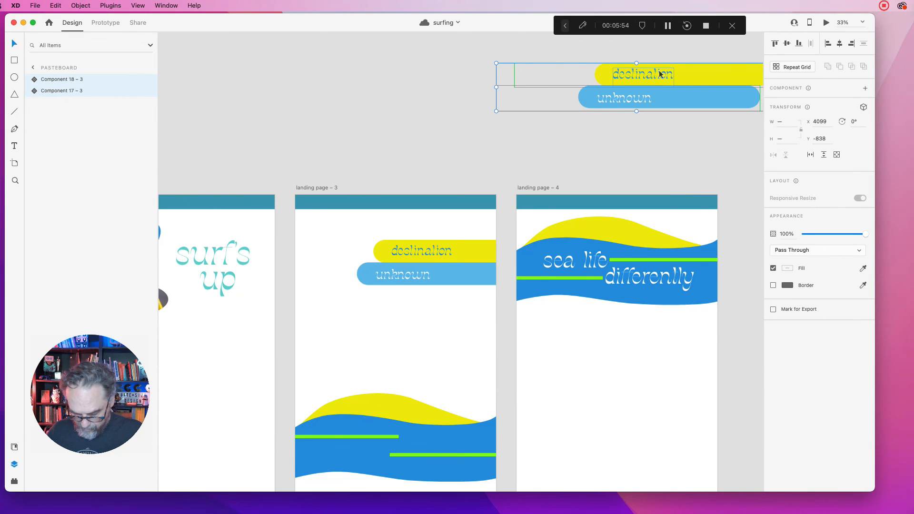
drag(660, 74, 660, 166)
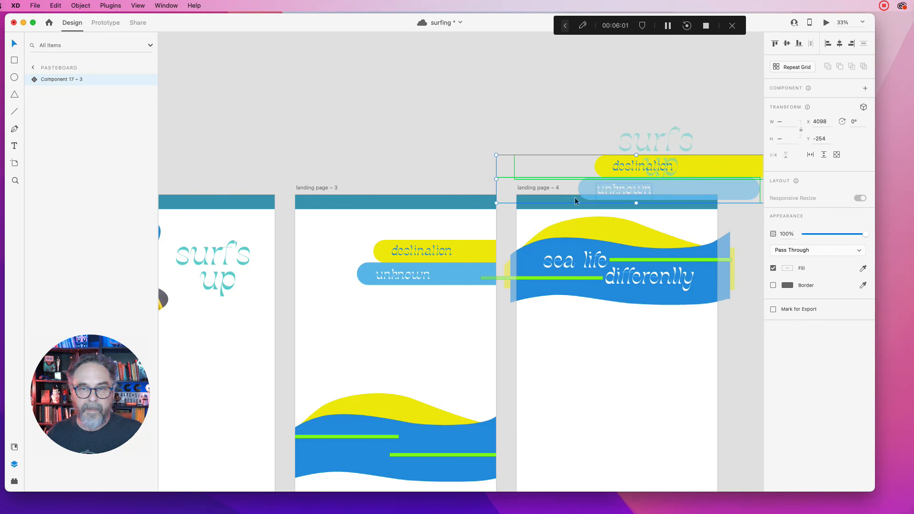
- Bring landing page – 4's Nav bar to the front of the artboard's stacking order so it covers the "unknown" component
click(543, 204)
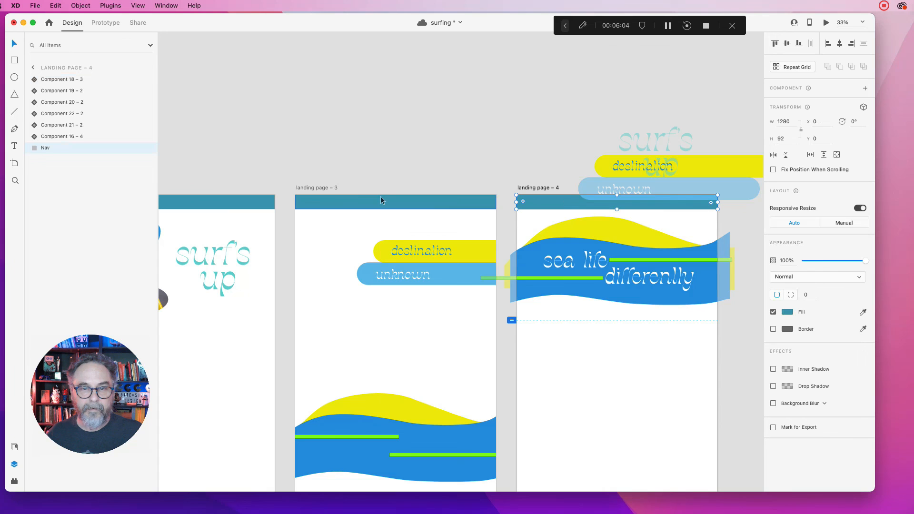
click(14, 464)
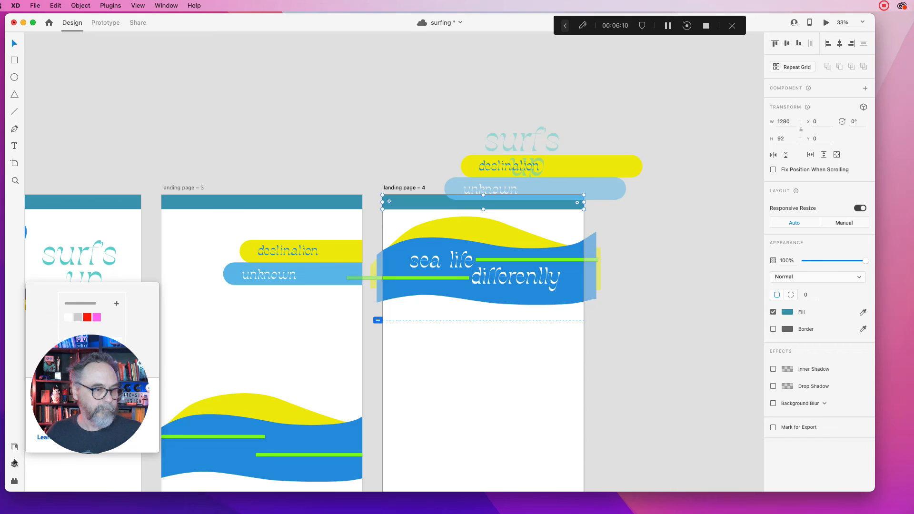
click(274, 186)
click(400, 202)
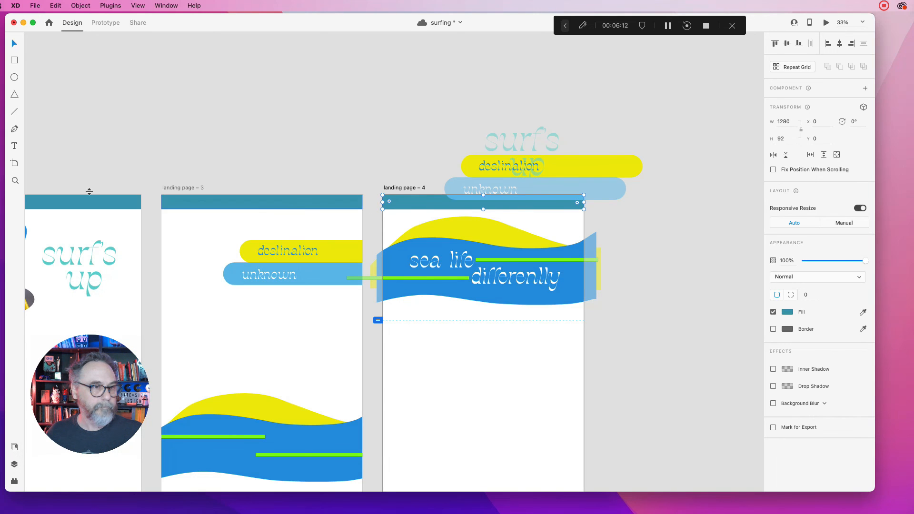
click(15, 464)
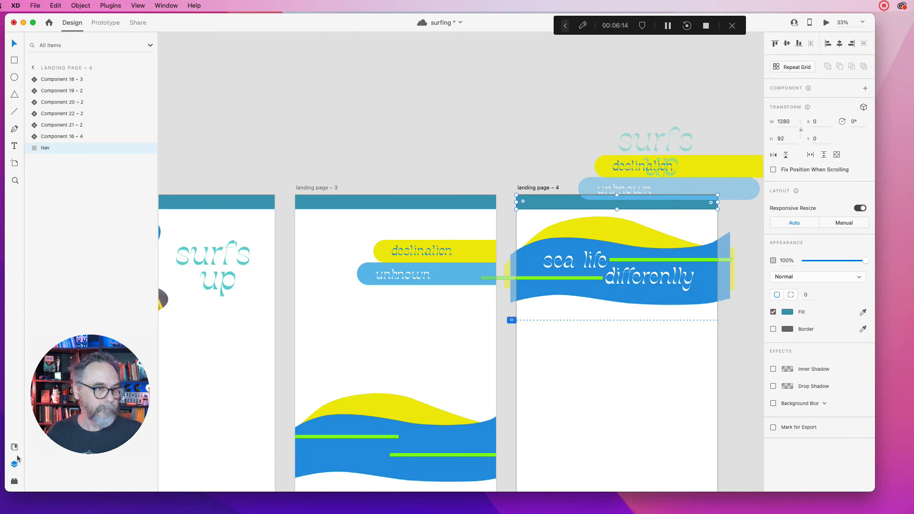
drag(36, 149, 34, 79)
click(536, 140)
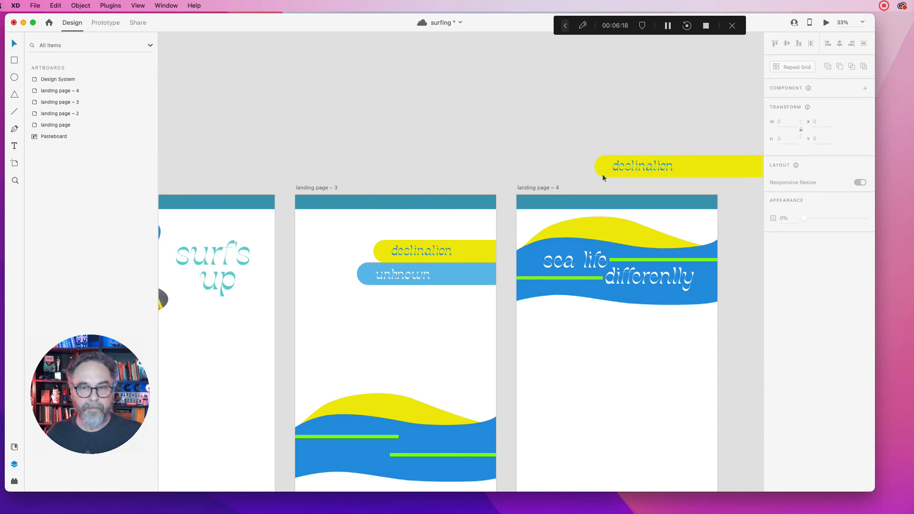
- Move the "destination" component down onto the upper edge of landing page – 4 and stack the Nav bar above it
click(619, 176)
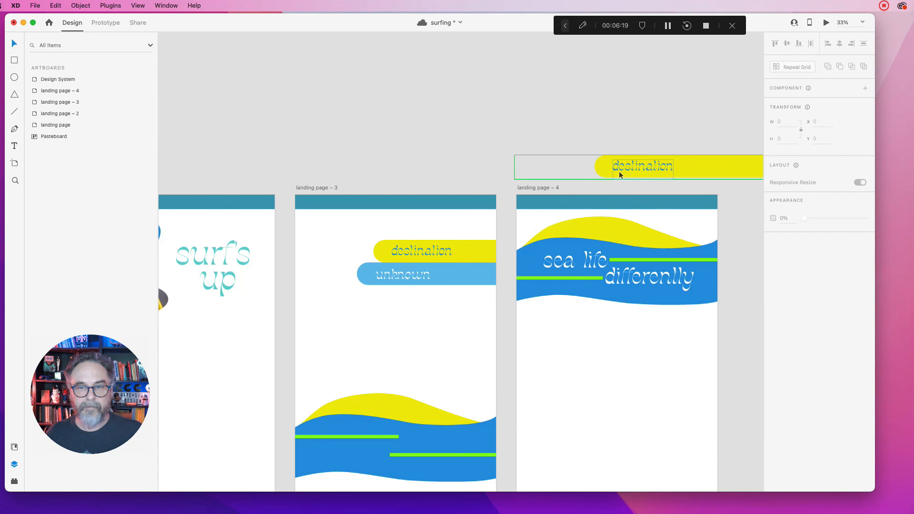
click(610, 149)
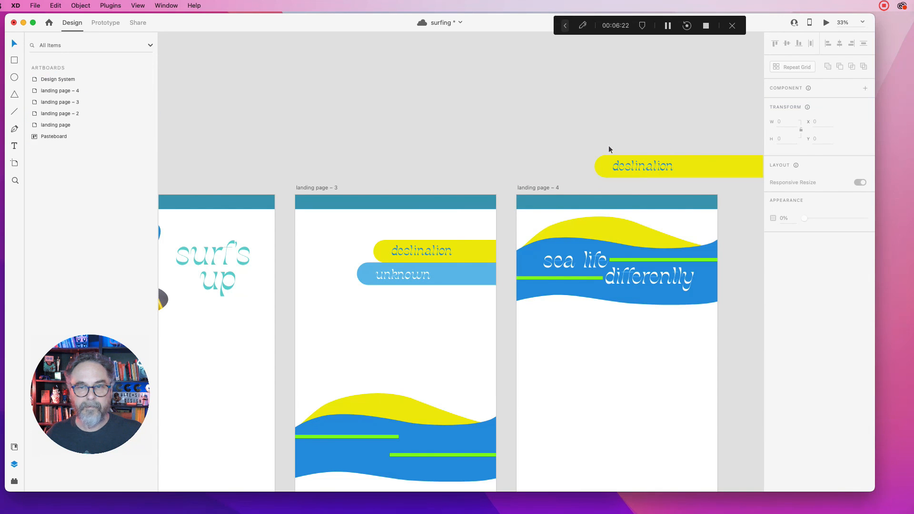
drag(621, 166, 624, 188)
click(536, 207)
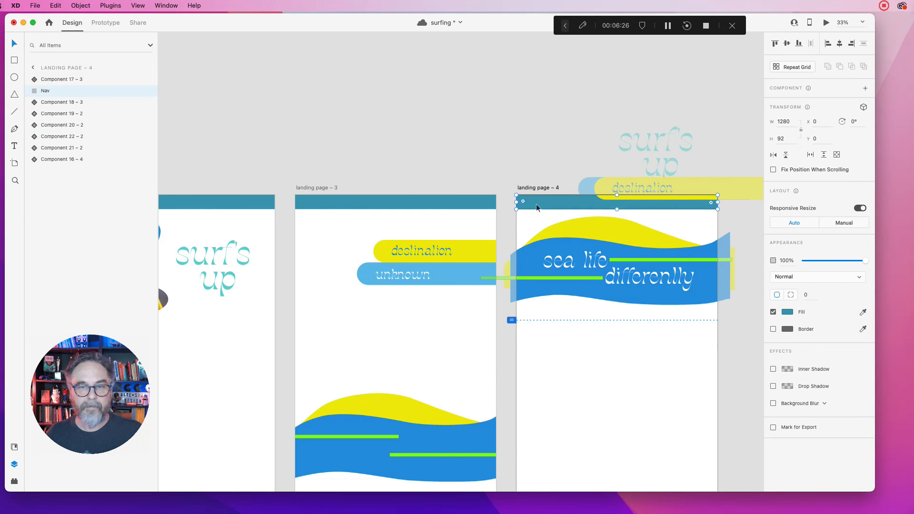
drag(34, 92, 37, 86)
click(466, 110)
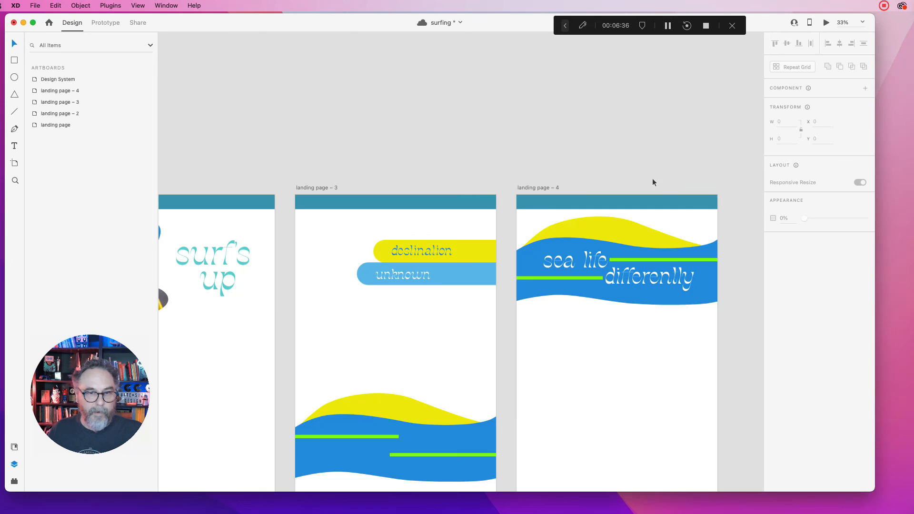
- Preview landing page – 4 to check that the Nav bar hides the overlapping components, and close the preview
click(826, 23)
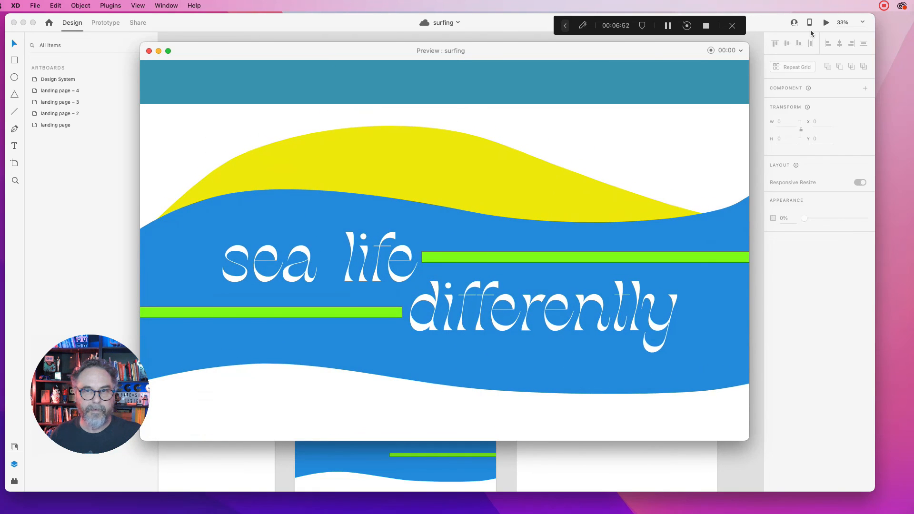
click(149, 51)
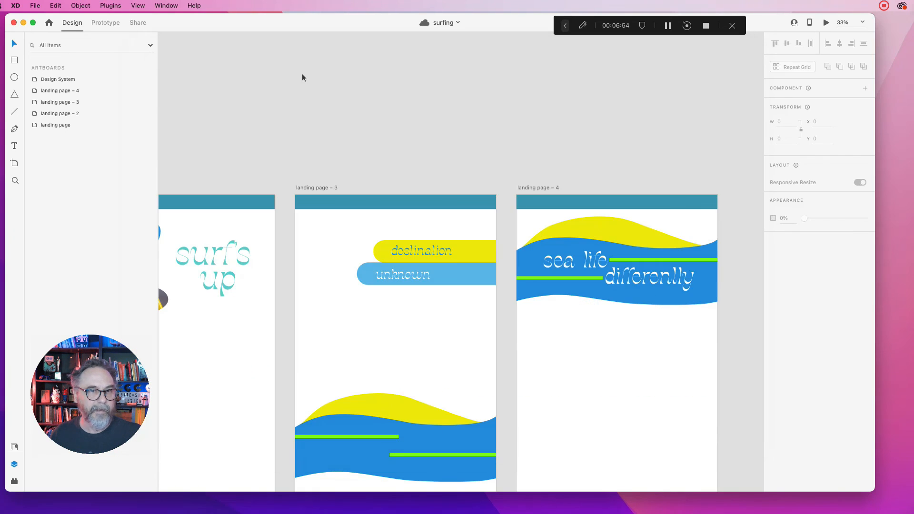
- Bring the Nav bar to the front of the stacking order on landing page – 3 and on landing page – 2
click(430, 223)
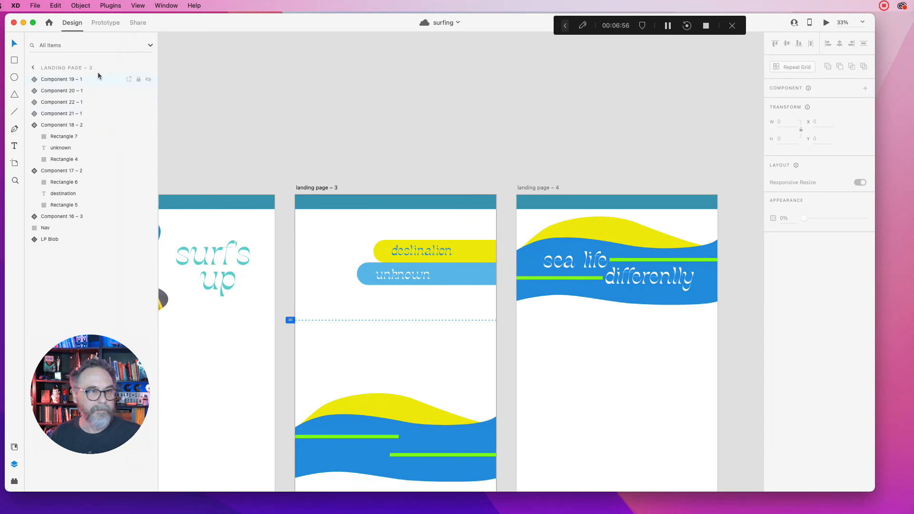
click(312, 209)
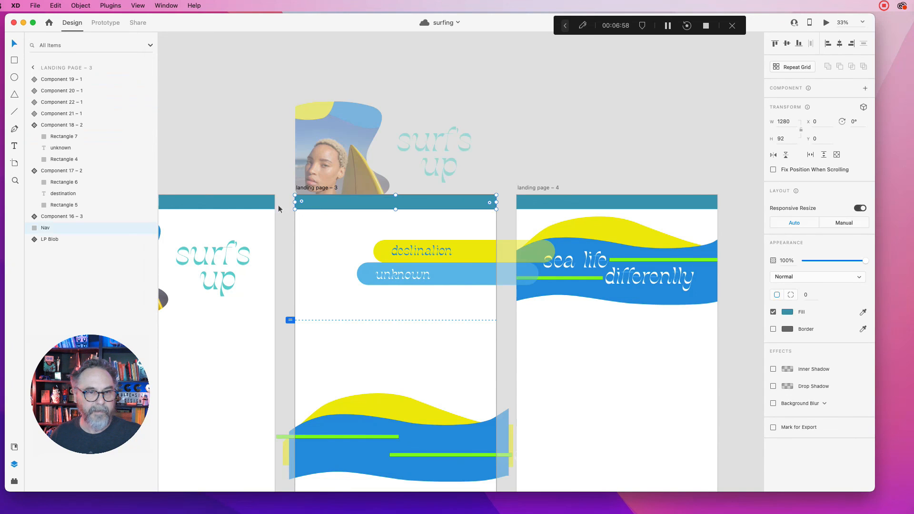
drag(39, 229, 39, 80)
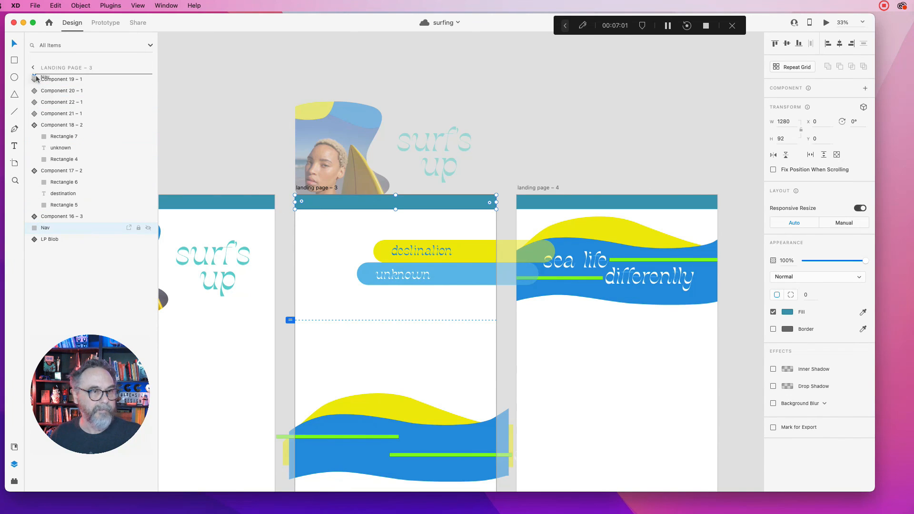
click(236, 204)
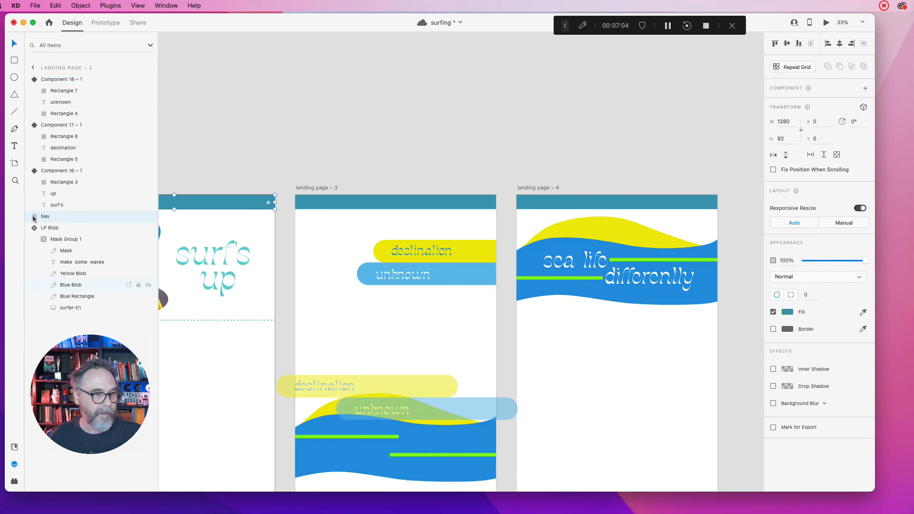
drag(33, 219, 38, 76)
click(333, 102)
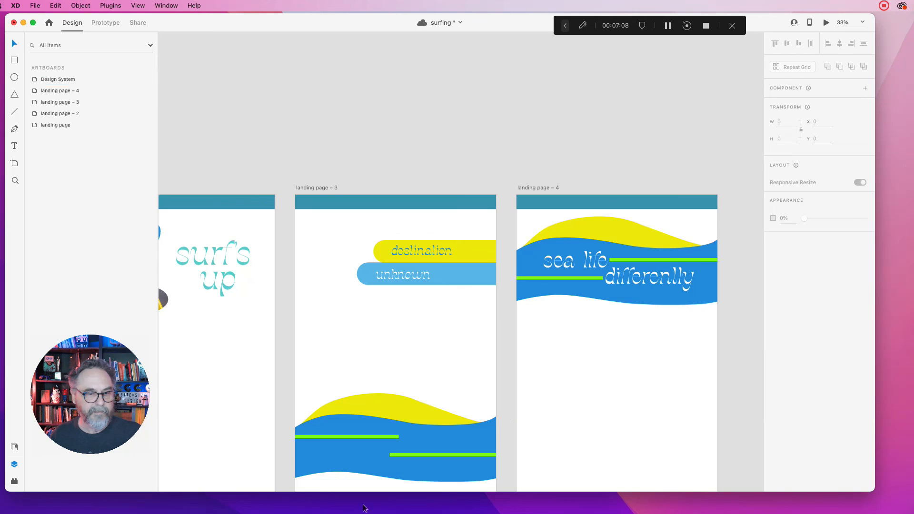
- Bring the Nav bar to the front of the stacking order on the first landing page artboard
drag(254, 303, 413, 288)
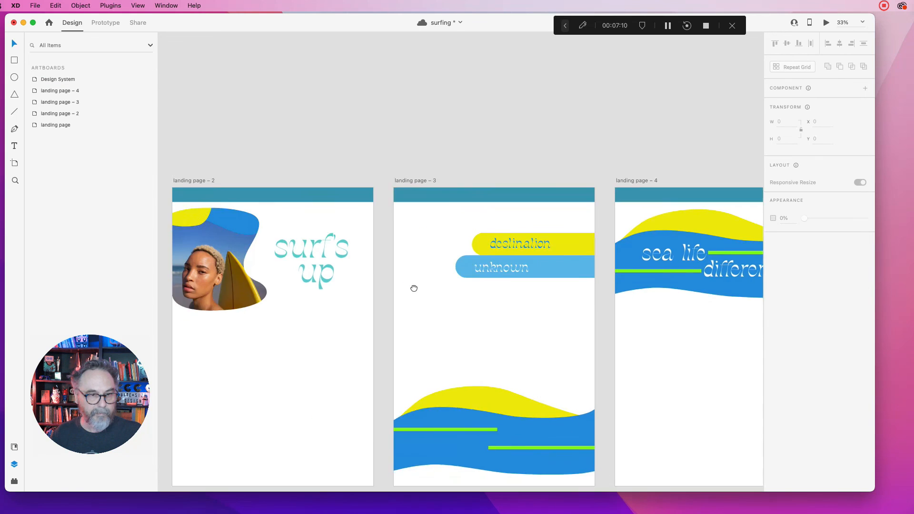
scroll(413, 288, left, 5)
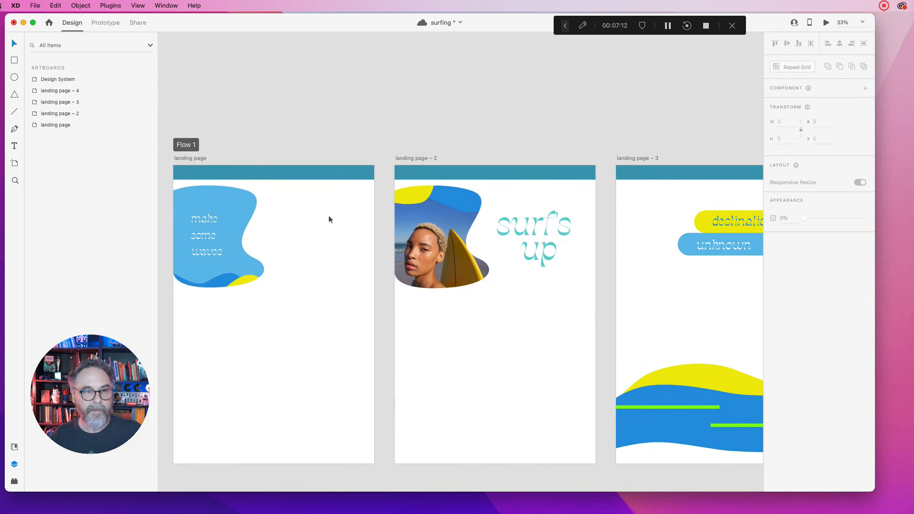
click(299, 176)
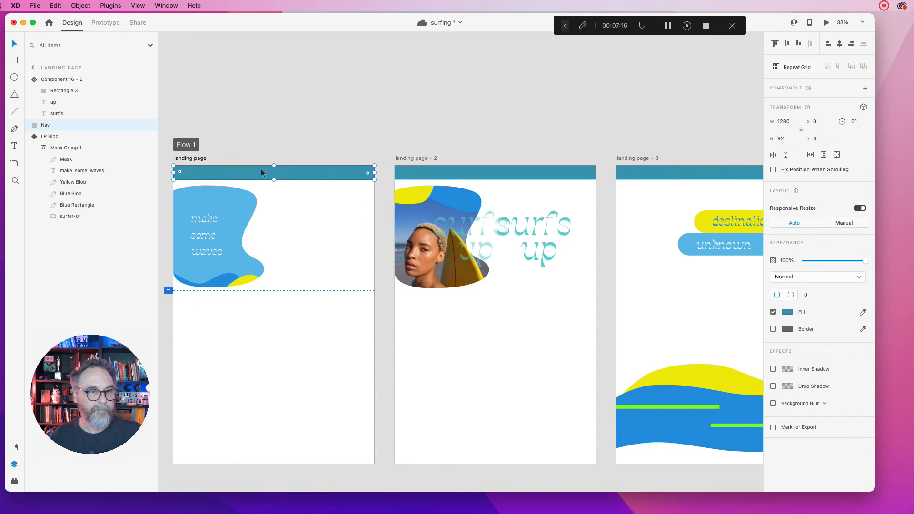
drag(34, 127, 33, 74)
click(286, 99)
click(237, 172)
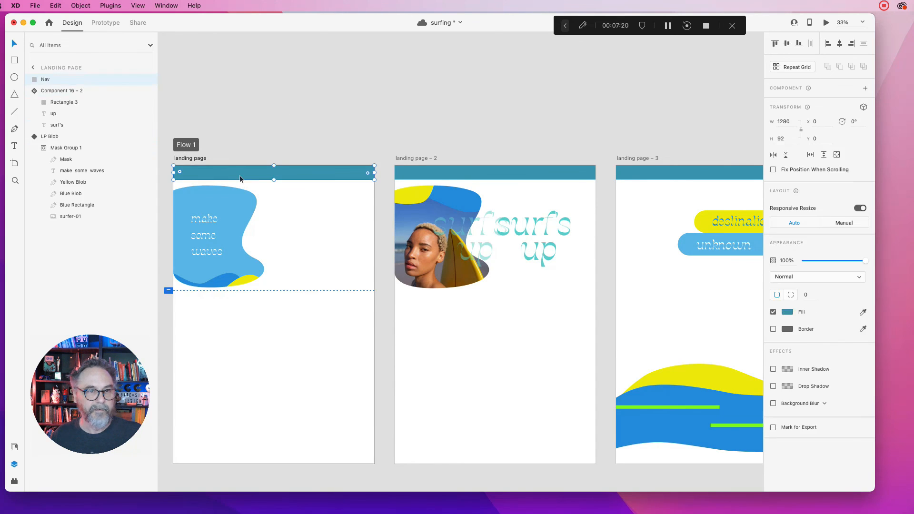
- Preview the prototype through to the "sea life differently" section to check the Nav bar overlap, and close the preview
click(827, 24)
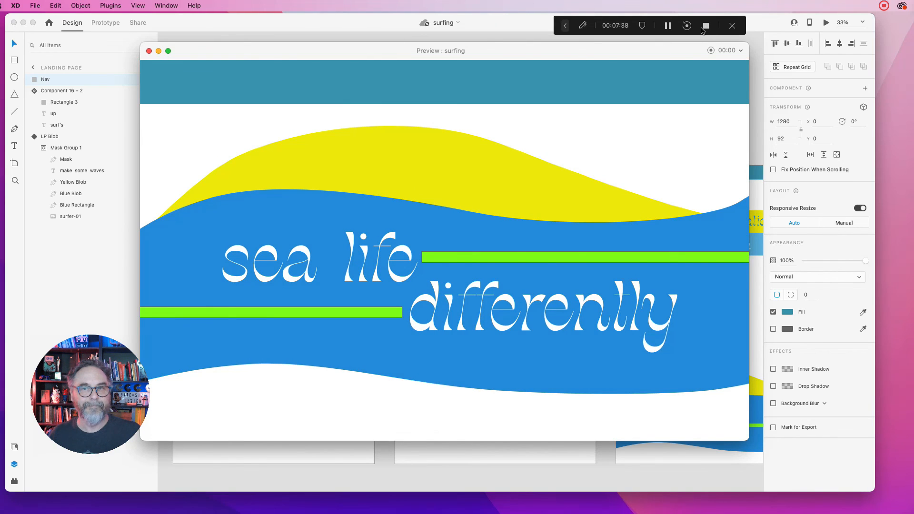
click(148, 51)
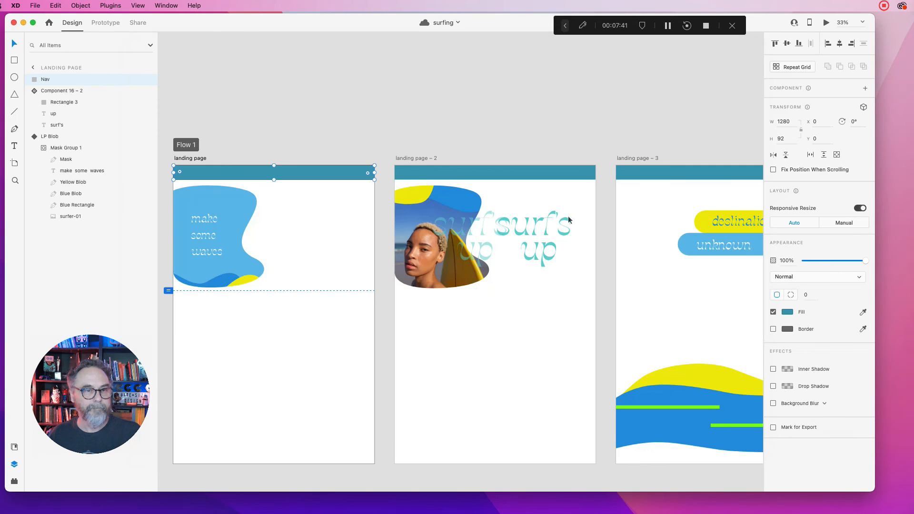
- Remove the border from the green bar in the "sea life" component on landing page – 3 and make the bar fully transparent
click(630, 412)
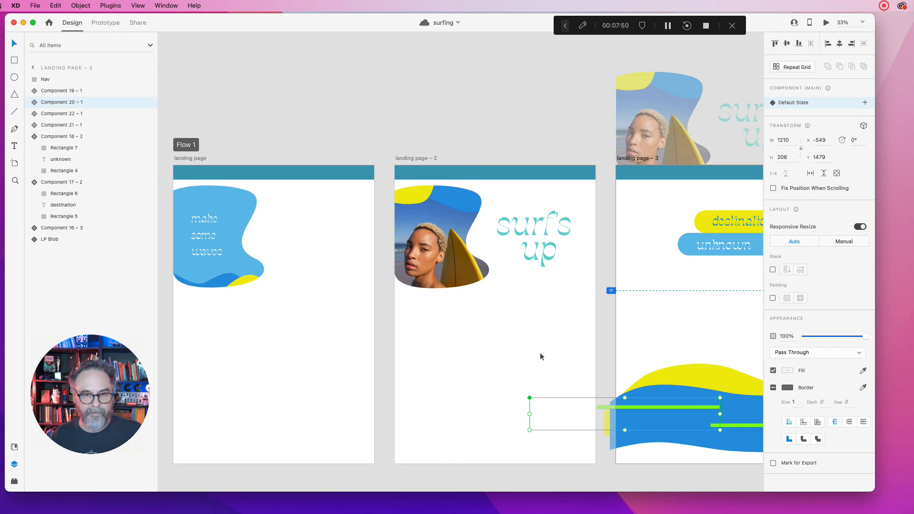
key(space)
drag(526, 352, 298, 279)
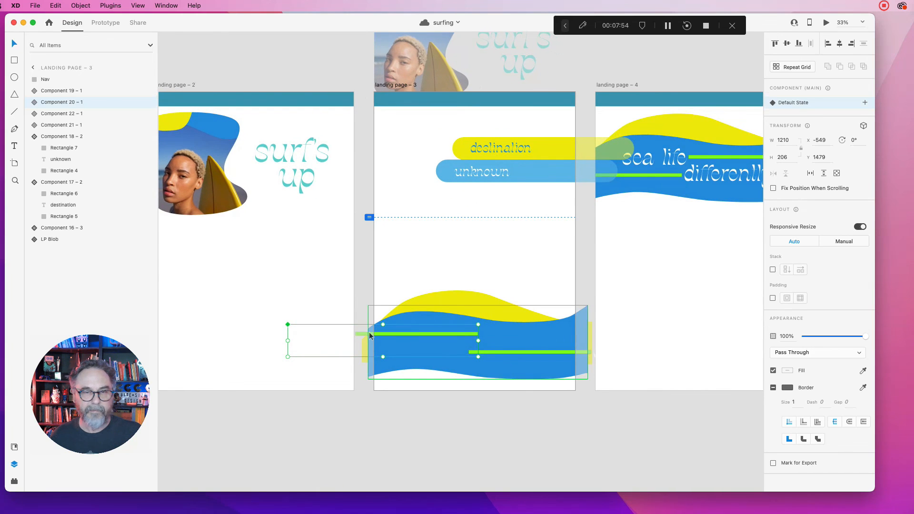
double_click(423, 335)
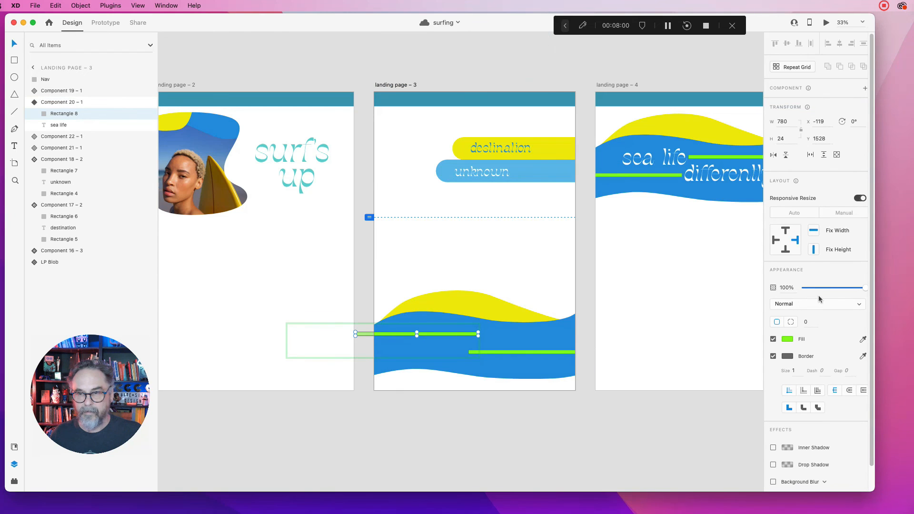
click(772, 356)
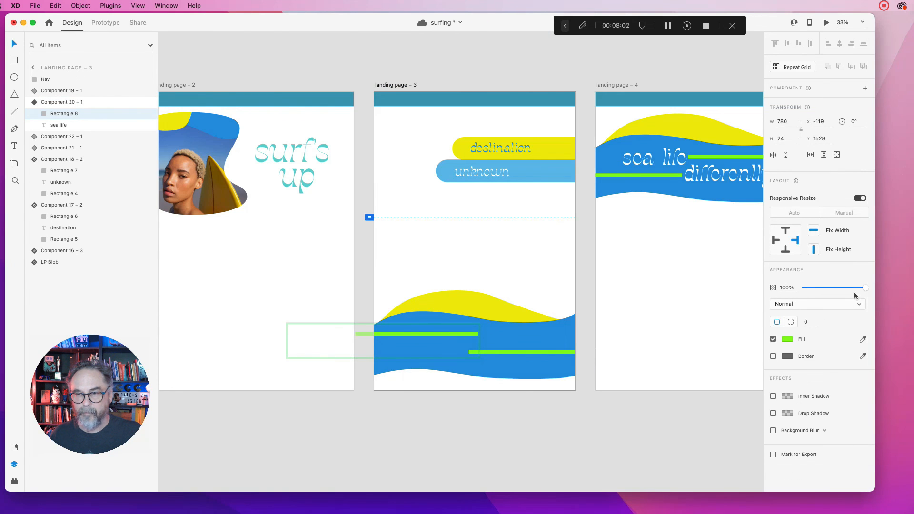
- Remove the border from the green bar in the "differently" component on landing page – 3 and set its opacity to 0%
click(496, 352)
double_click(497, 351)
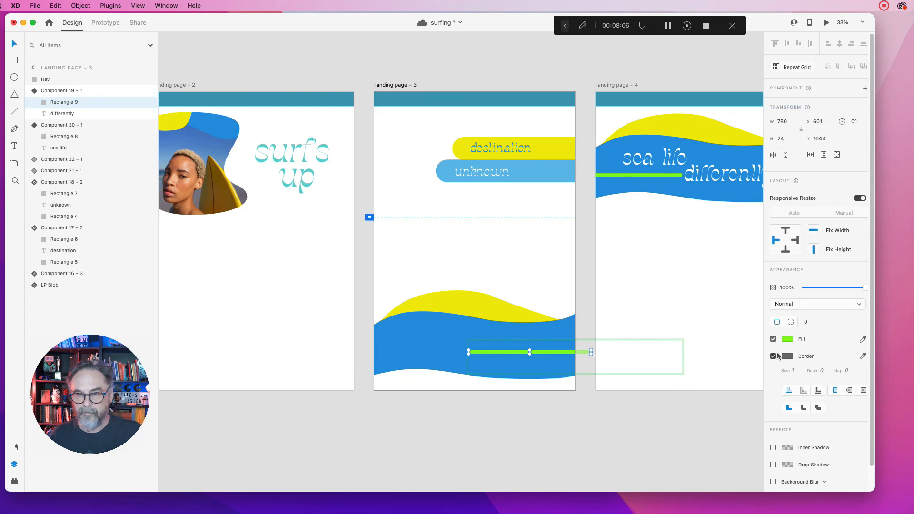
drag(865, 289, 703, 297)
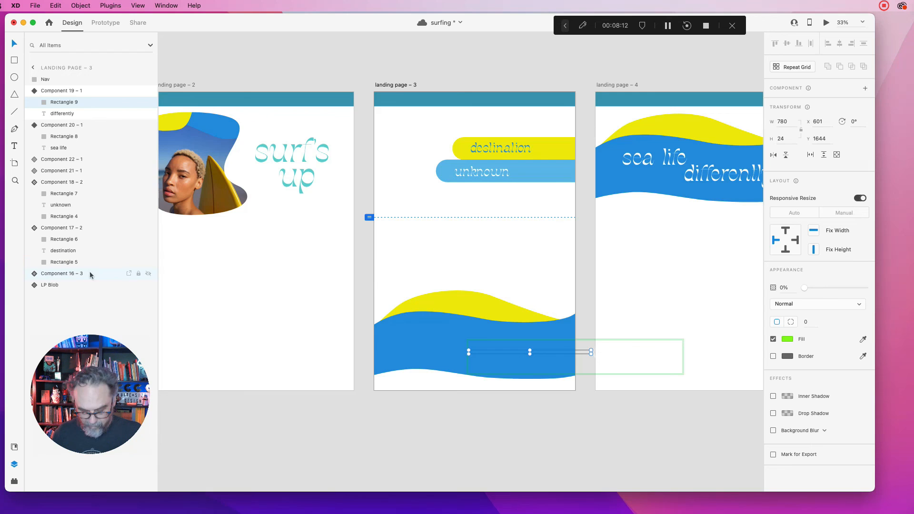
- Examine how the "destination" component and the other components above landing page – 4 sit behind the Nav bar
drag(568, 233, 445, 217)
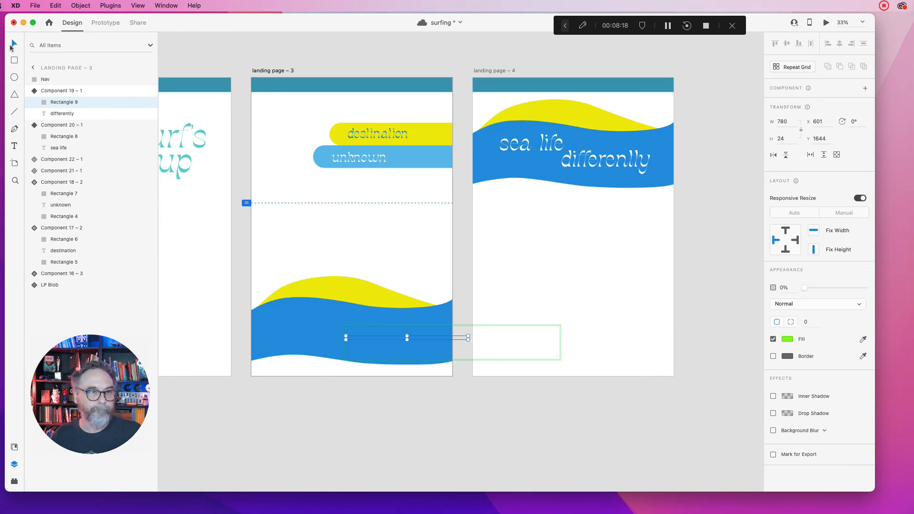
click(562, 74)
click(567, 82)
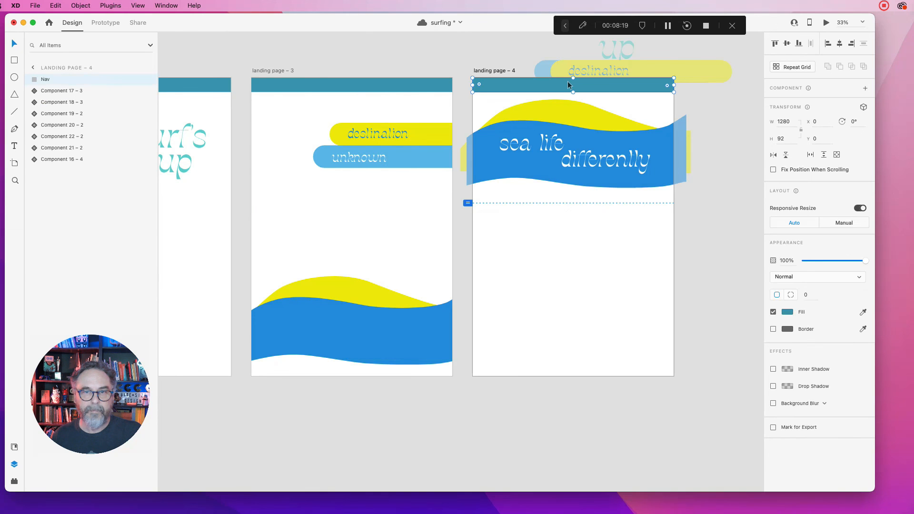
double_click(545, 71)
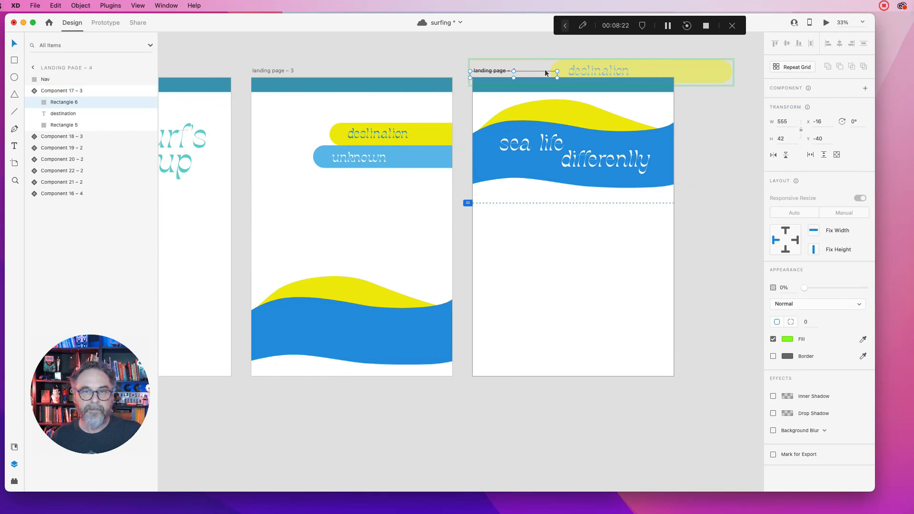
click(543, 67)
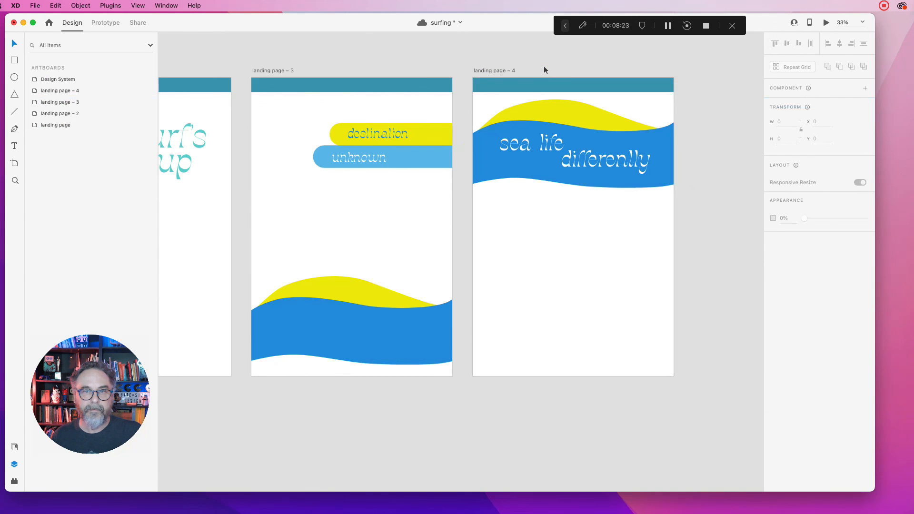
click(608, 100)
click(586, 74)
click(586, 68)
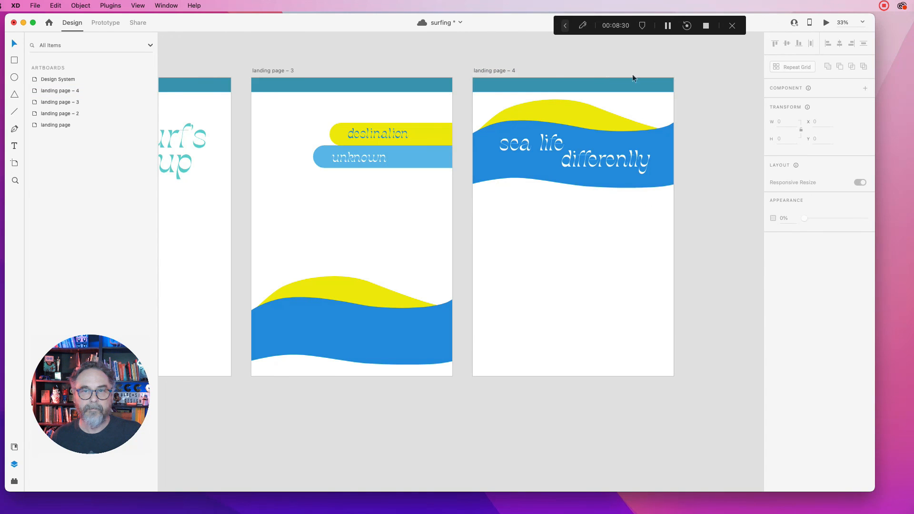
click(604, 105)
click(552, 72)
click(566, 84)
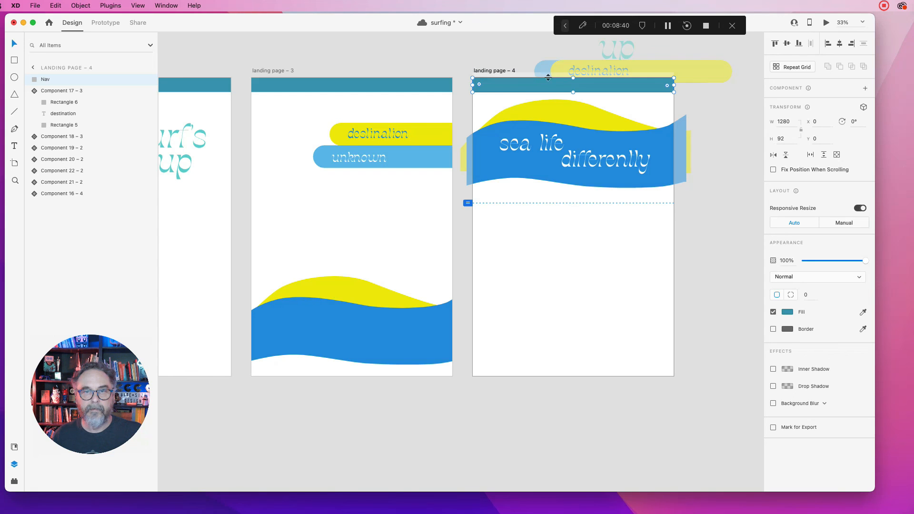
click(691, 79)
click(701, 110)
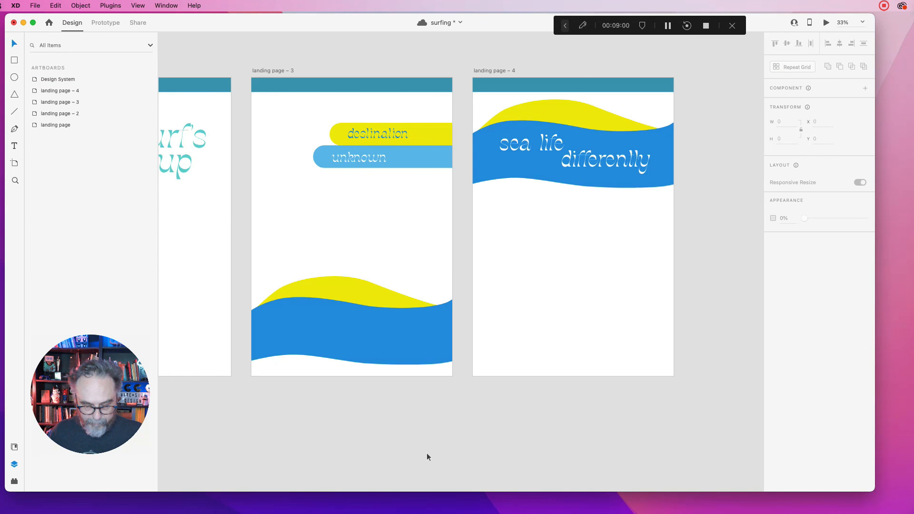
- Preview the prototype from the first landing page through to the "sea life differently" section, and close the preview
drag(357, 410, 666, 397)
drag(343, 343, 530, 323)
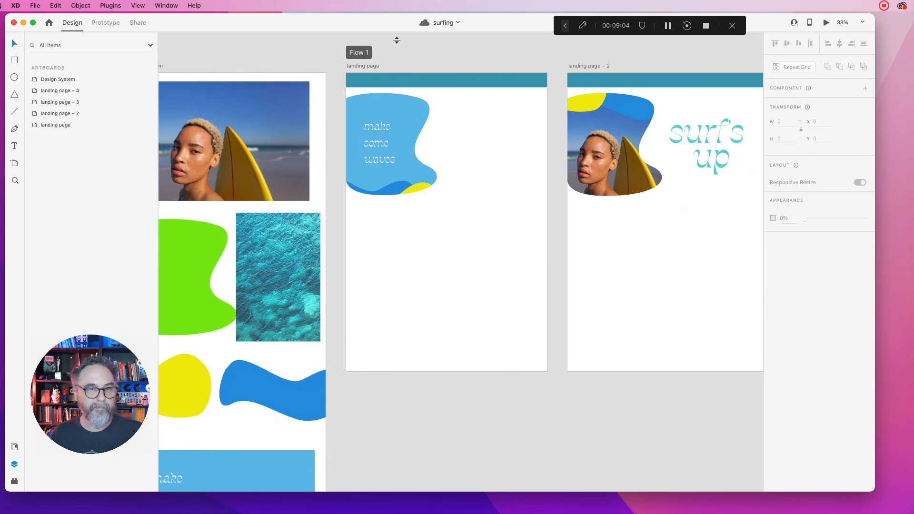
click(398, 83)
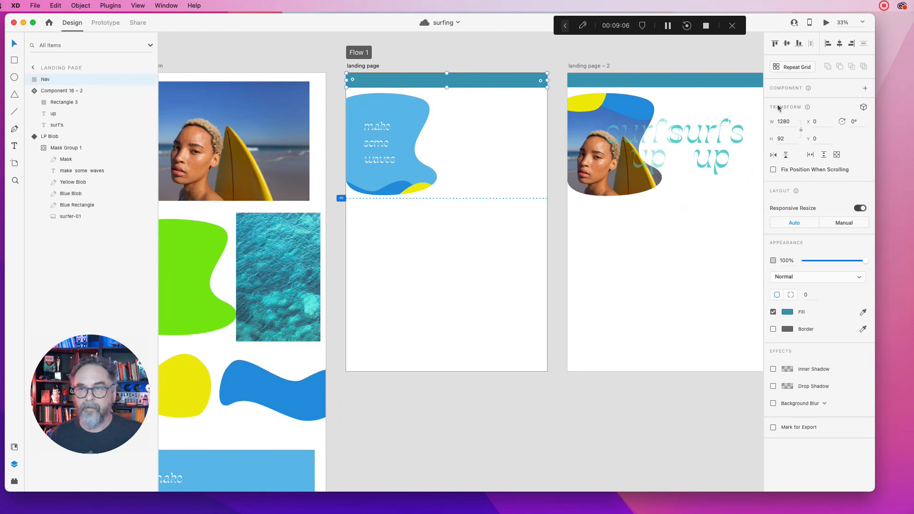
click(825, 23)
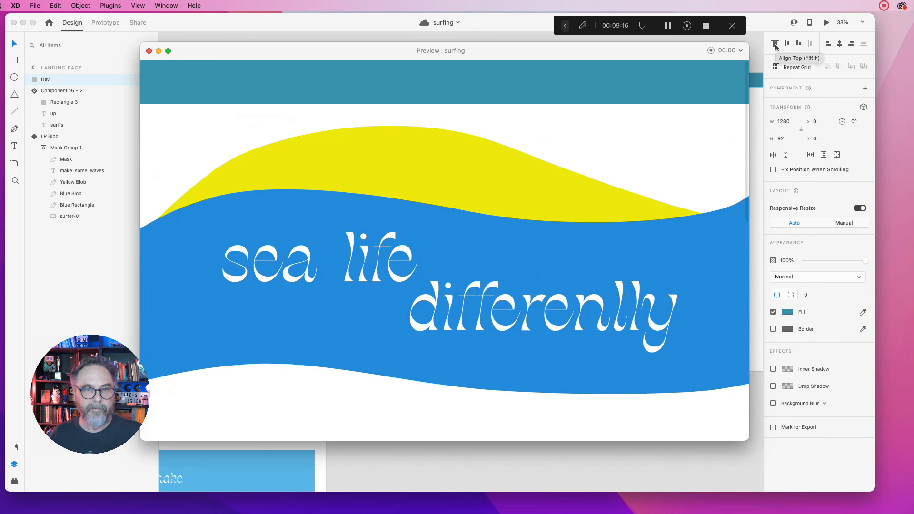
click(149, 51)
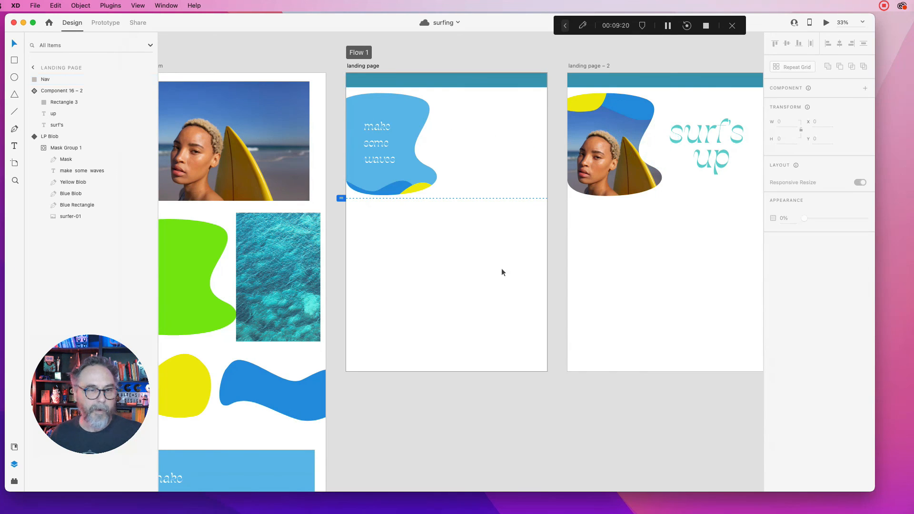
- Move the water image from the Design System onto landing page, enlarge it to about 1285 × 1963, and place it behind everything
click(247, 276)
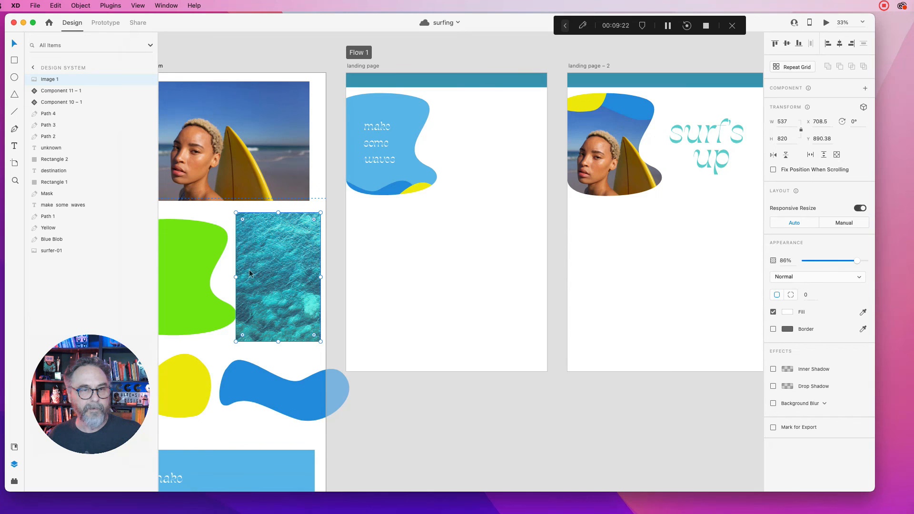
drag(310, 230, 358, 130)
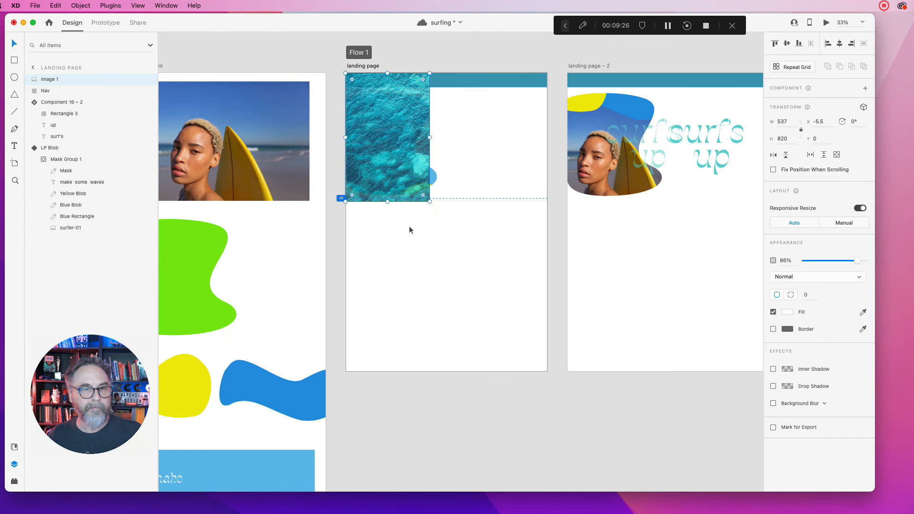
drag(430, 201, 569, 382)
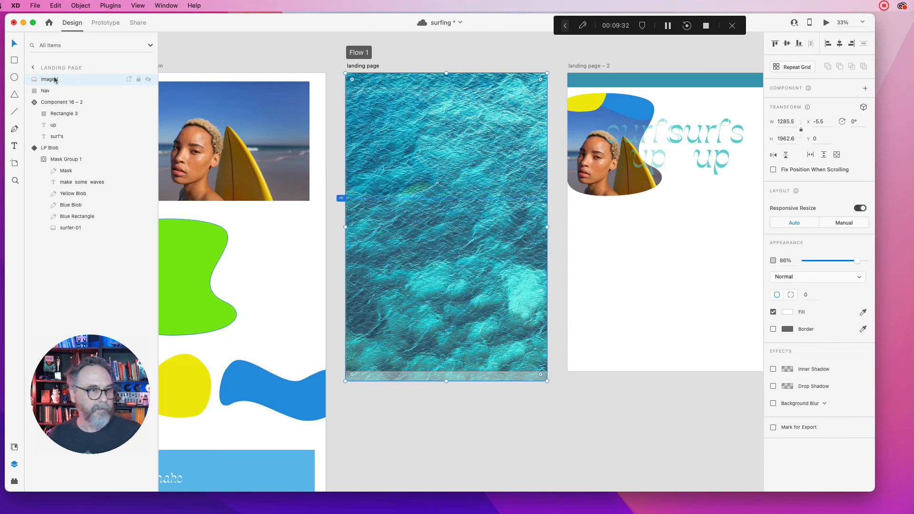
drag(37, 80, 59, 234)
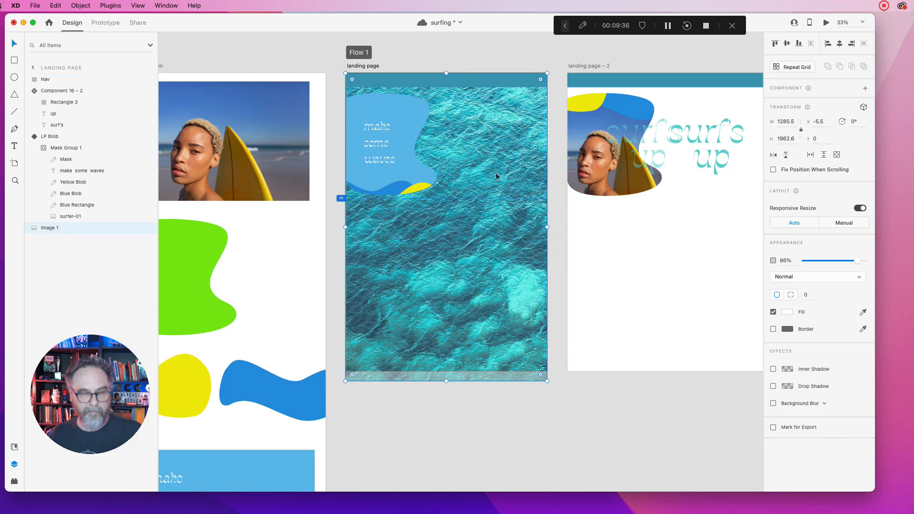
- Paste a copy of the water image onto landing page – 2 and move it to the back of the layer order
click(686, 255)
key(super+v)
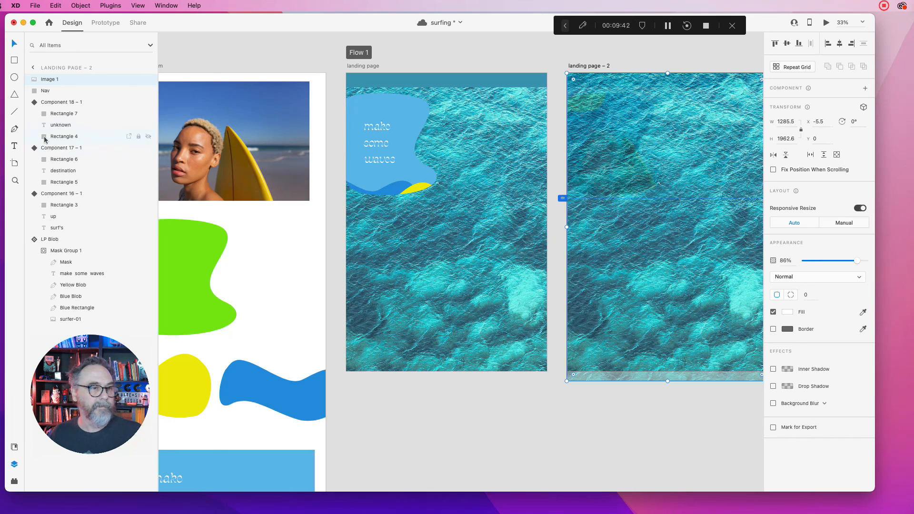
drag(36, 80, 43, 326)
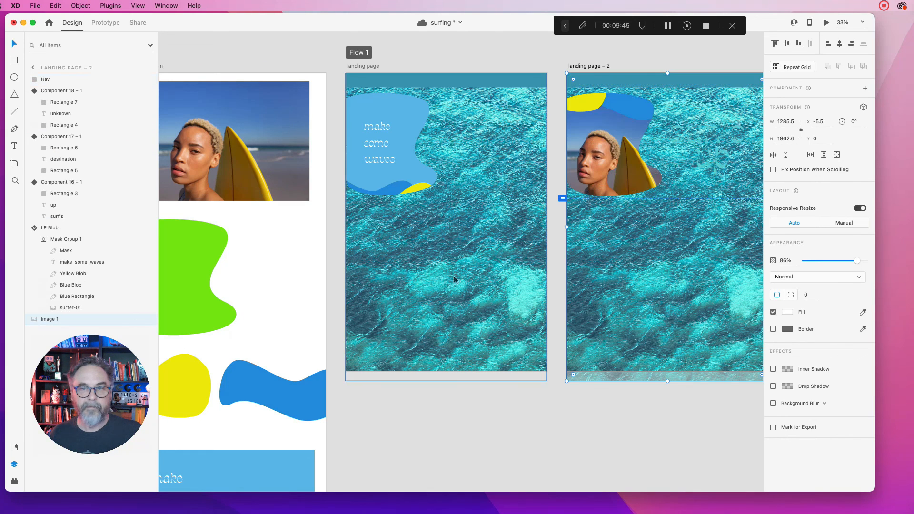
- Change the fill of the "up" and "surf's" texts on landing page – 2 to white (#FFFFFF)
click(712, 143)
double_click(697, 140)
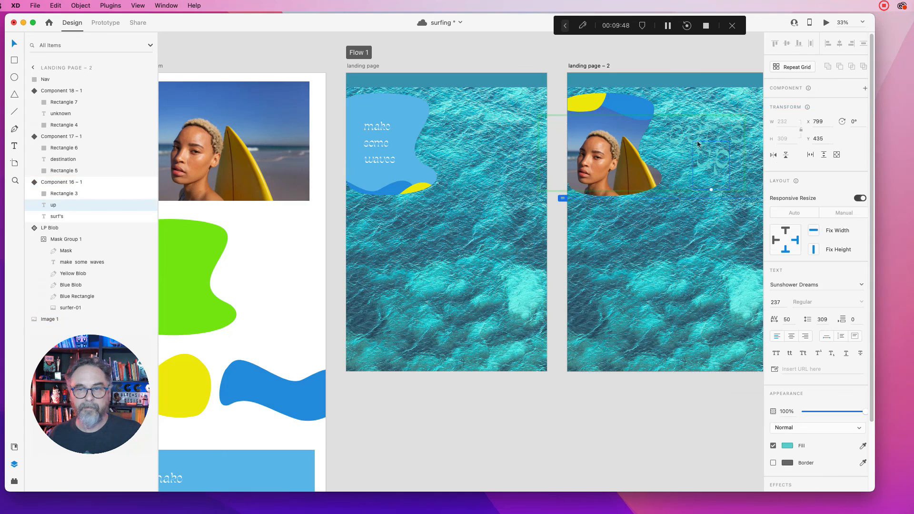
double_click(693, 142)
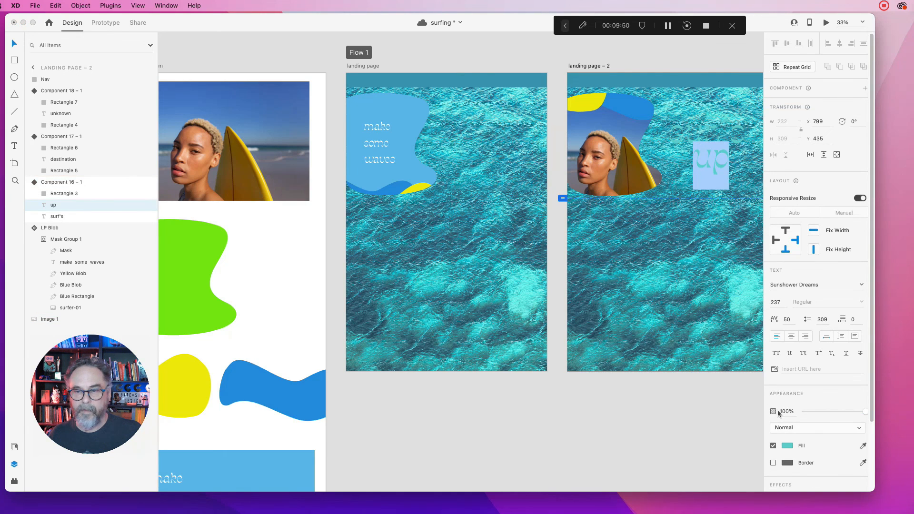
click(786, 445)
drag(690, 410, 656, 378)
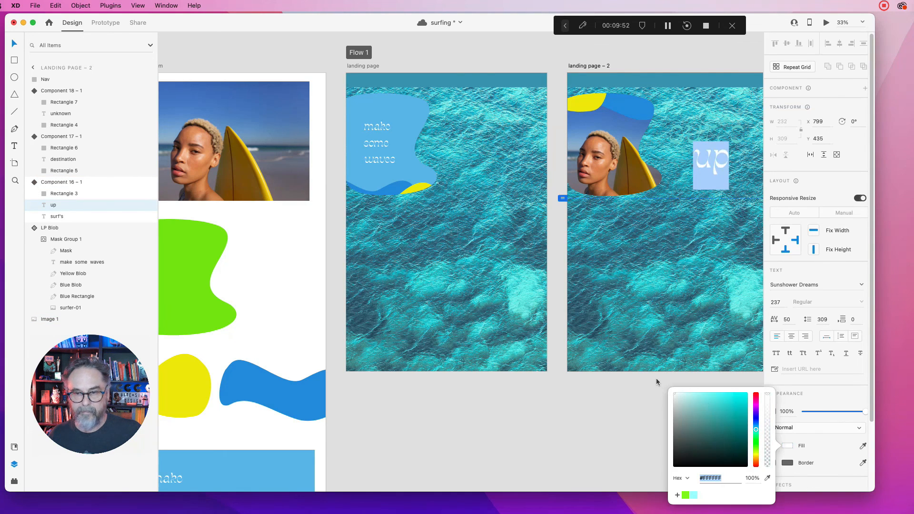
click(704, 139)
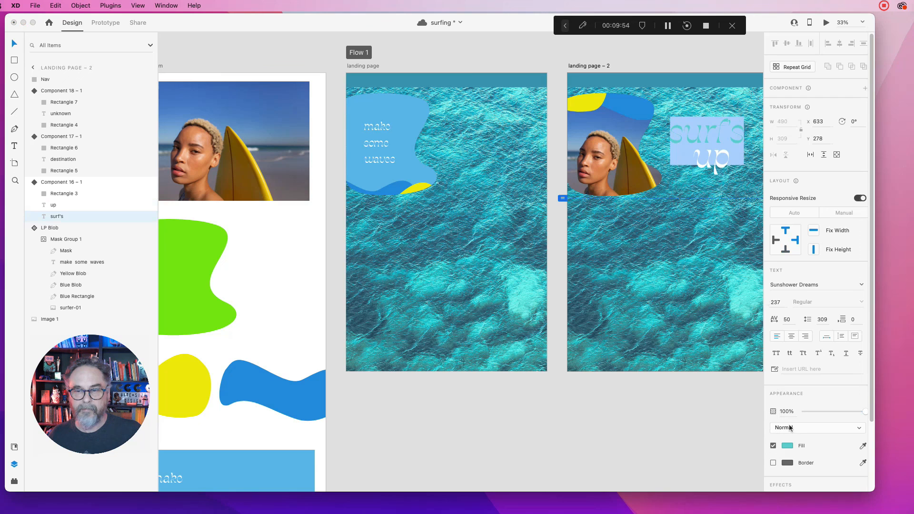
click(785, 445)
drag(691, 419, 658, 380)
click(715, 50)
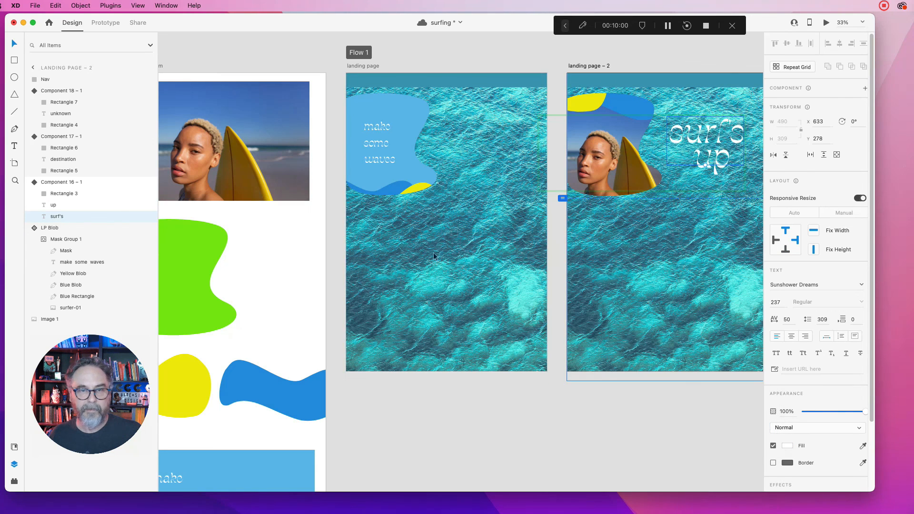
- Paste a copy of the water image onto landing page – 3, aligned with the artboard, and move it to the back of the layer order
scroll(659, 213, right, 10)
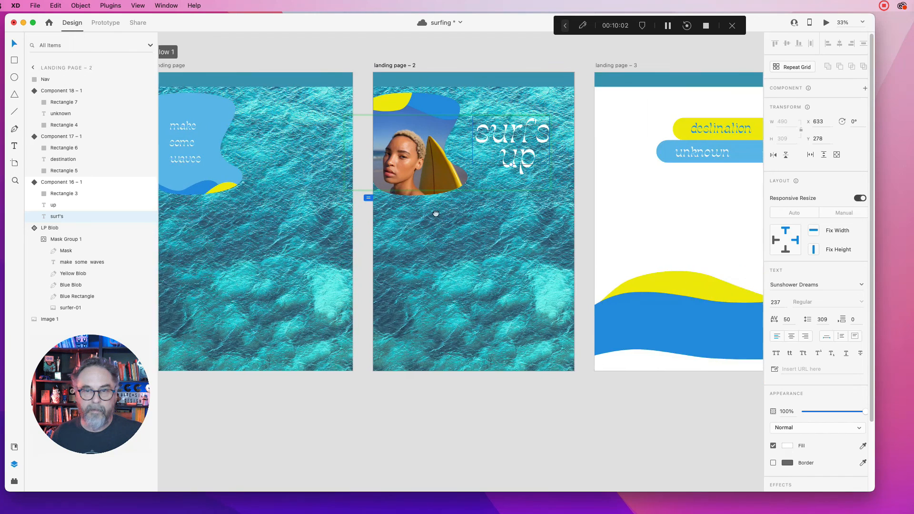
click(453, 218)
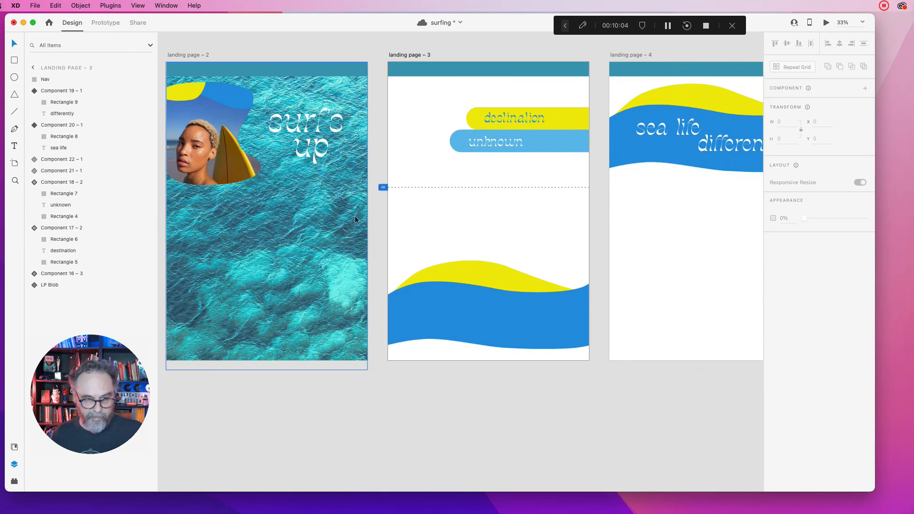
click(381, 222)
key(super+v)
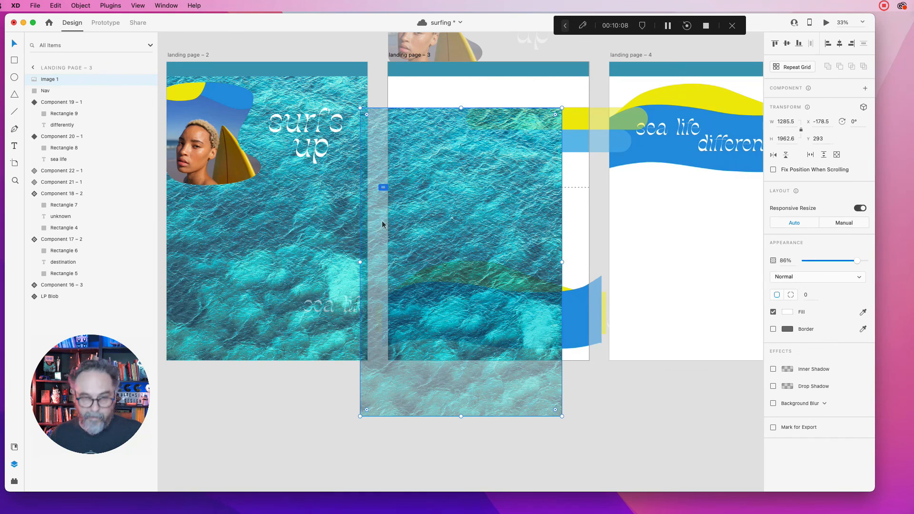
key(Delete)
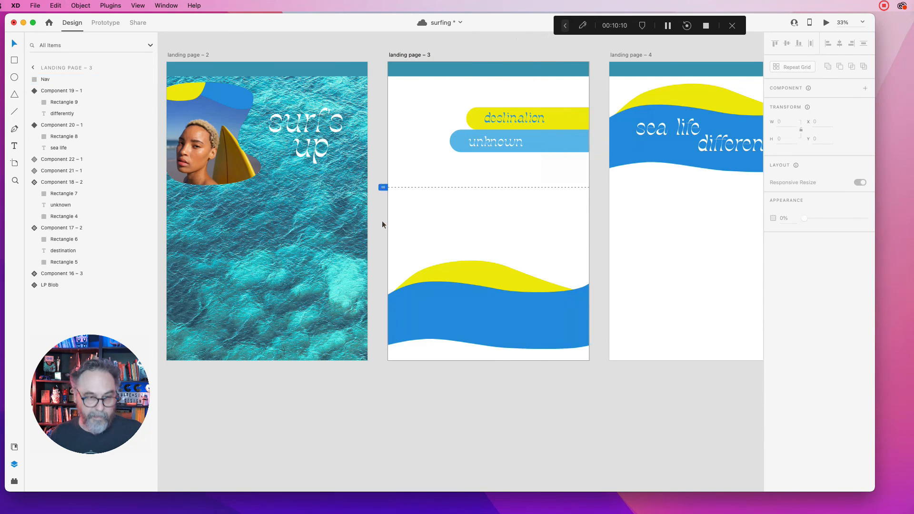
key(super+z)
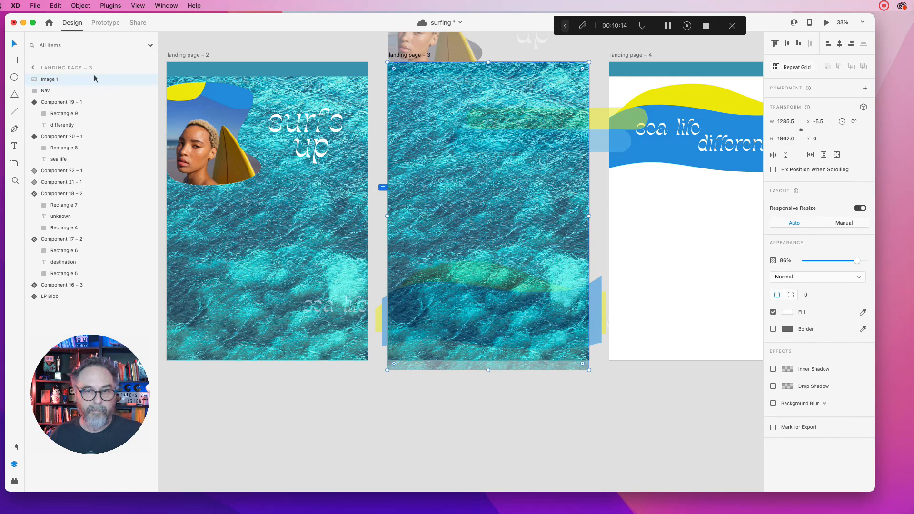
drag(36, 80, 45, 303)
- Paste the water image onto landing page – 4, send it behind all other layers, and save the document
click(667, 246)
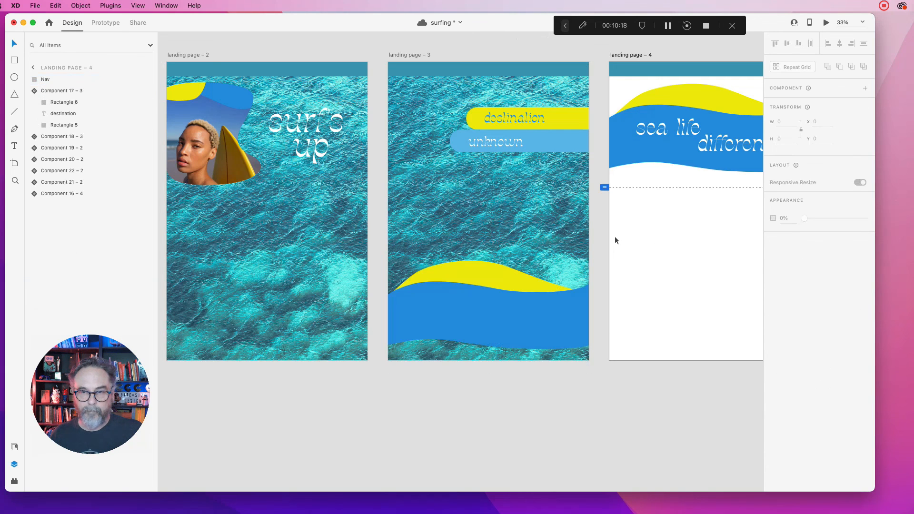
key(super+z)
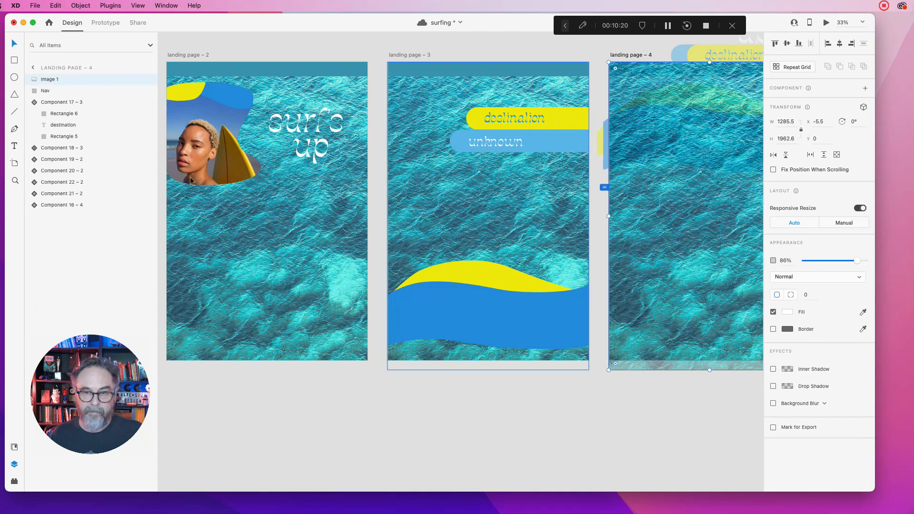
drag(42, 80, 44, 211)
click(644, 431)
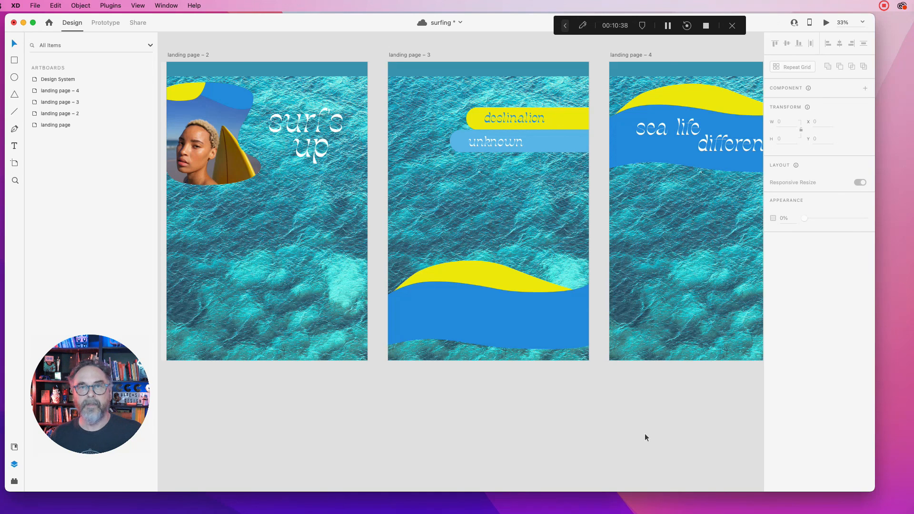
key(cmd+s)
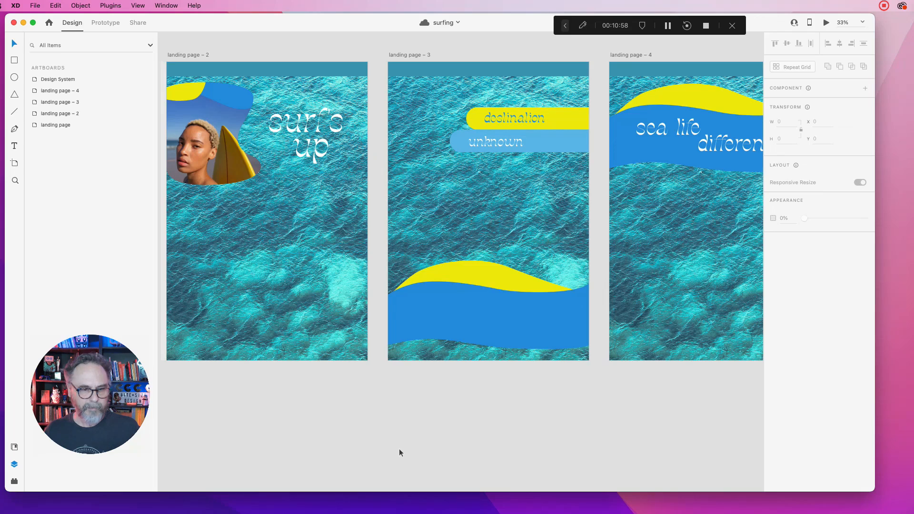
- Preview the prototype from the first landing page through to the "sea life differently" section, and close the preview
drag(357, 373, 644, 382)
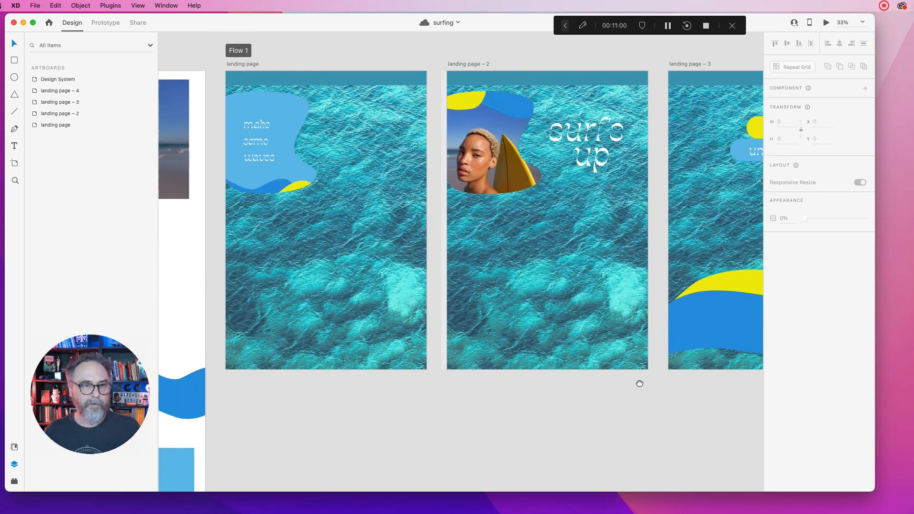
click(321, 76)
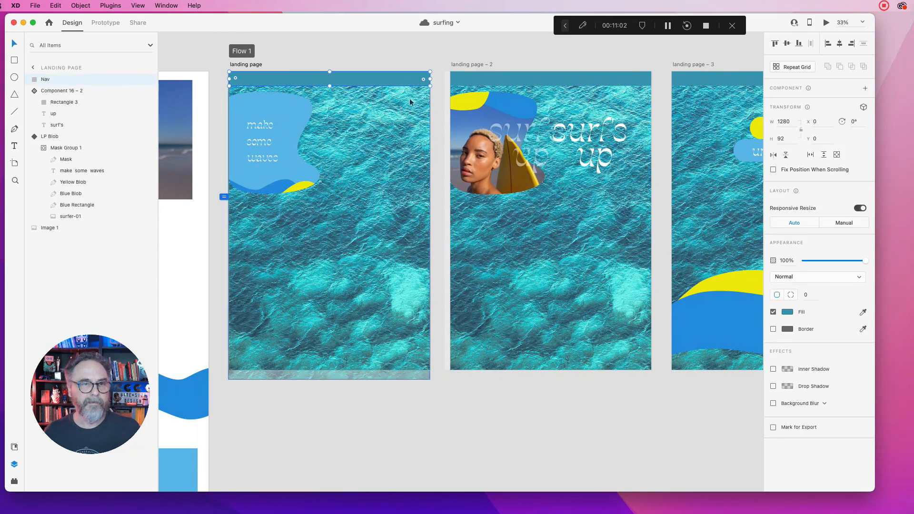
click(826, 22)
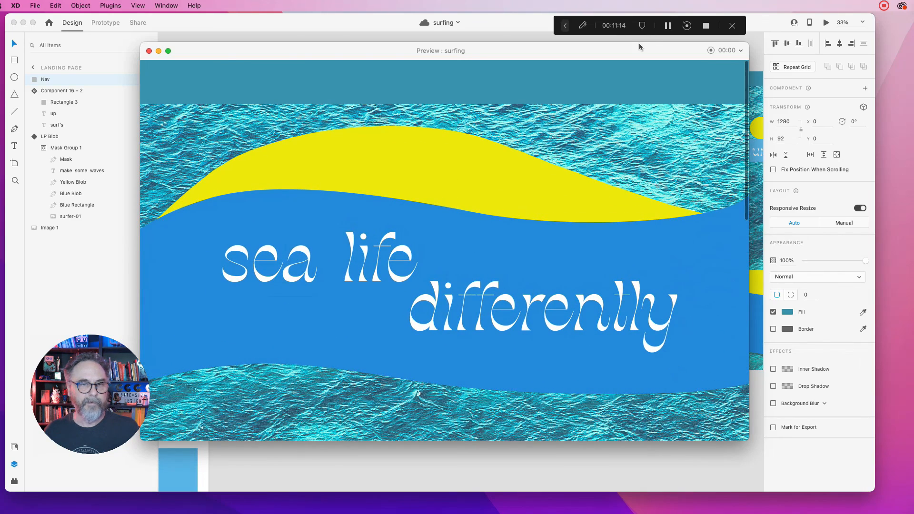
click(149, 51)
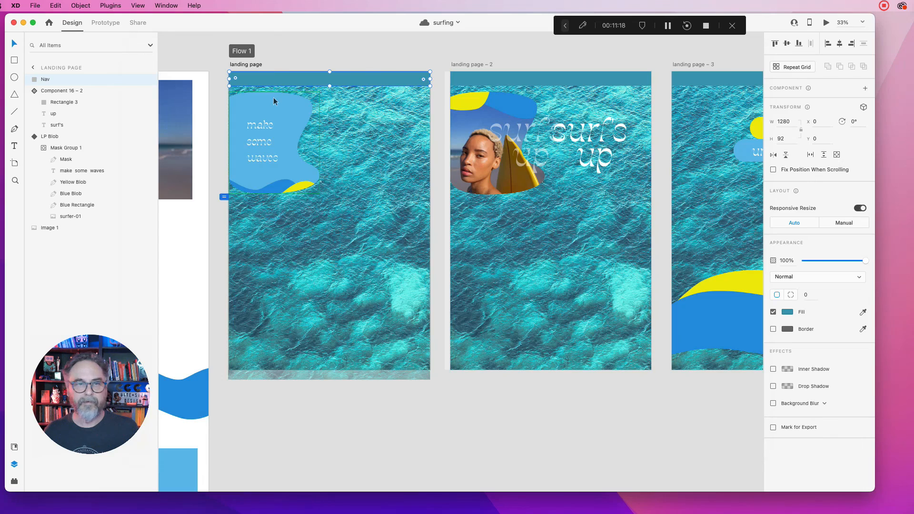
- Start another preview of the prototype from the first landing page
click(826, 23)
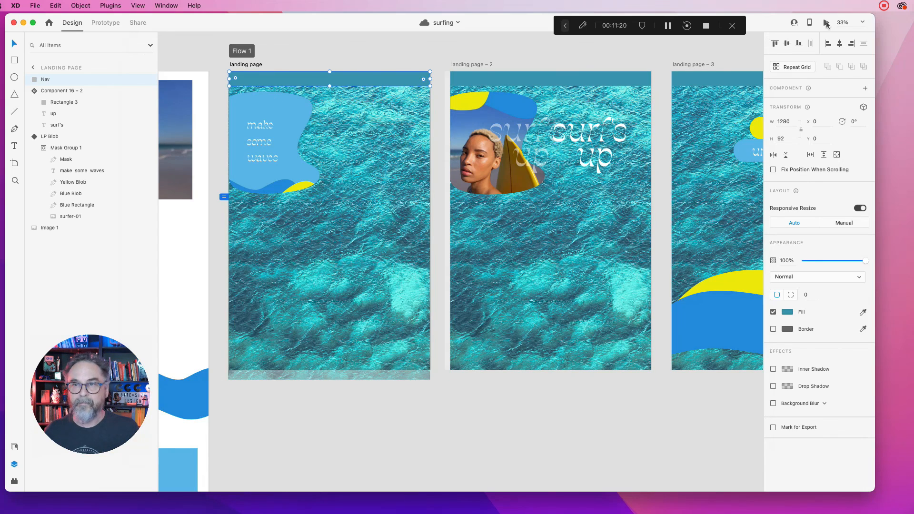